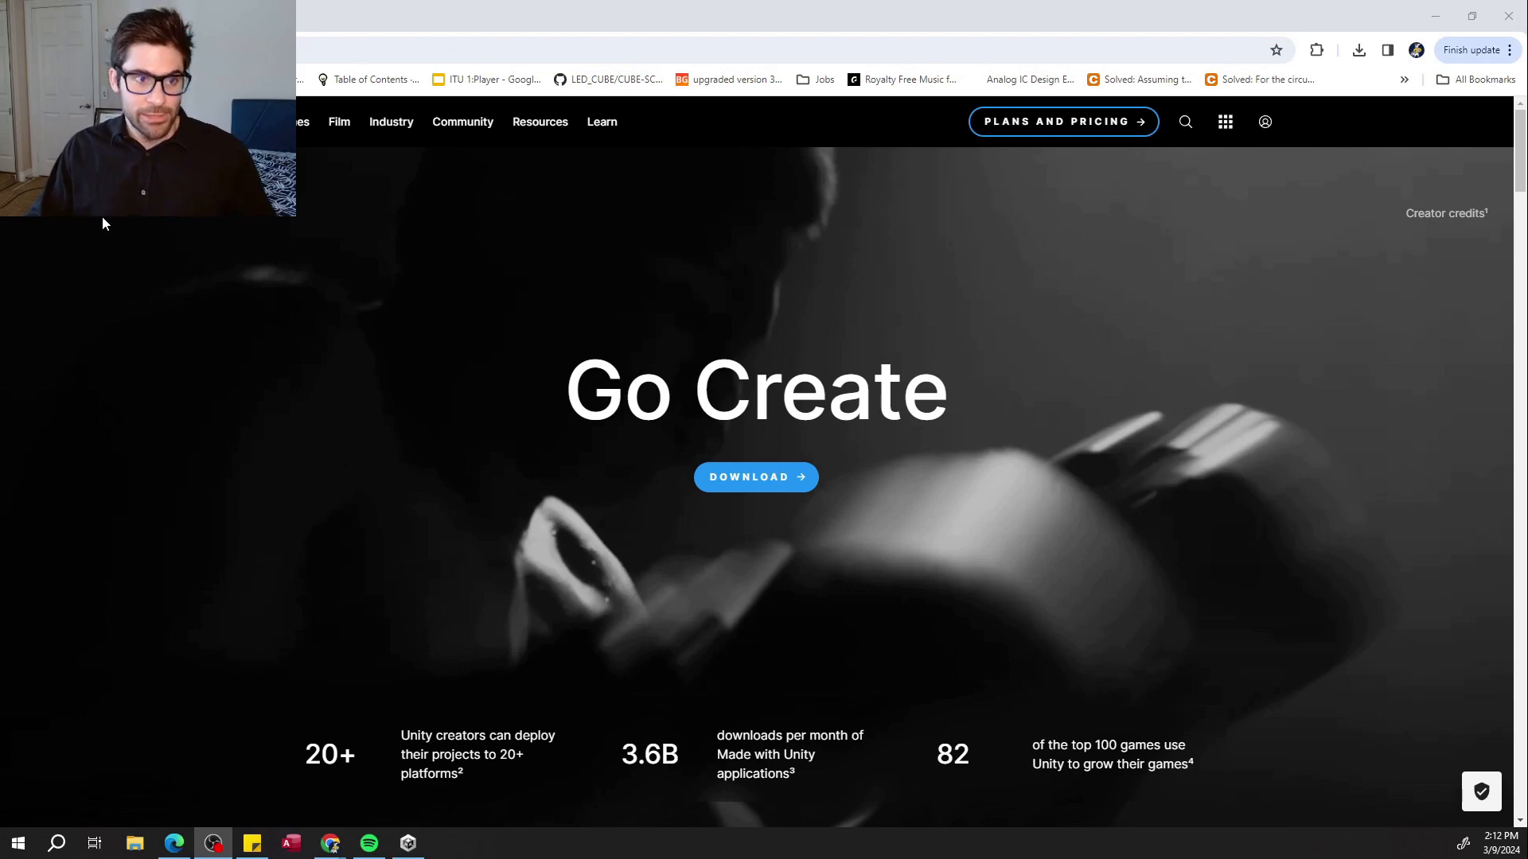
# Open the Unity download page, then switch to Unity Hub and enlarge its window.
pyautogui.click(777, 489)
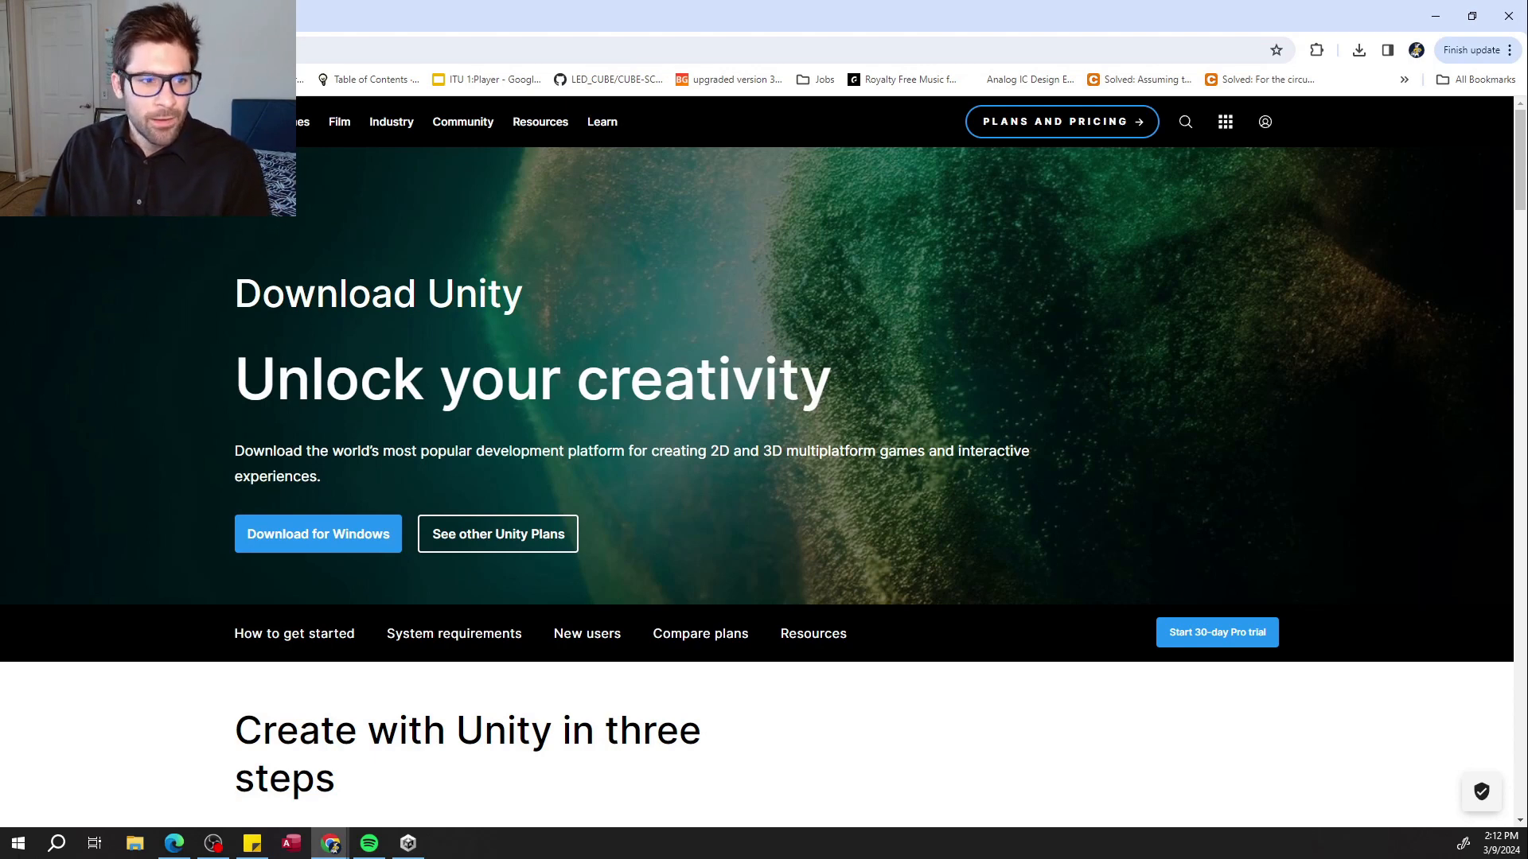
pyautogui.hotkey('alt', 'Tab')
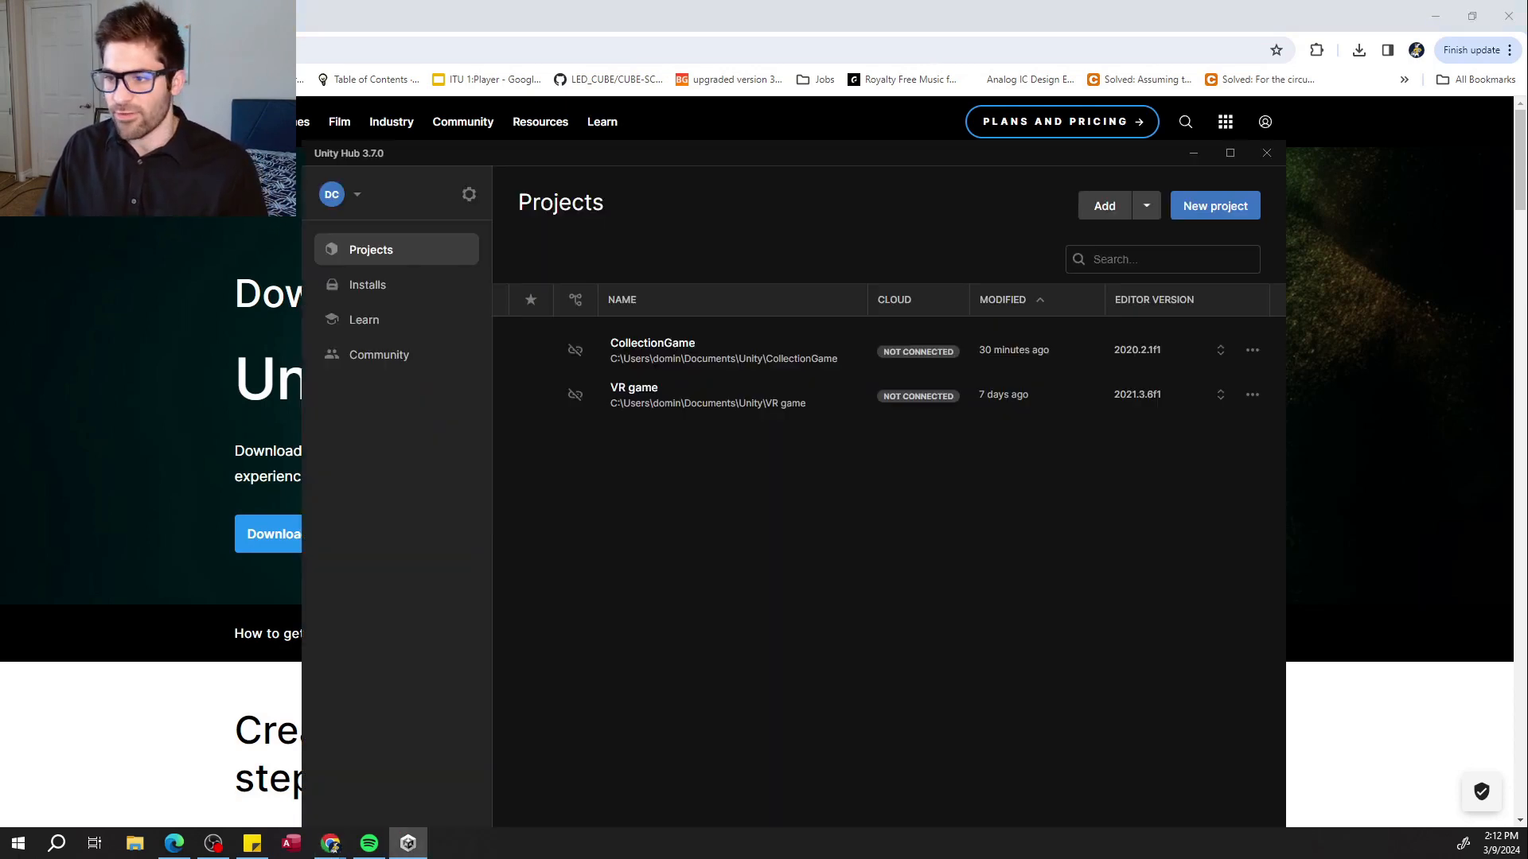
pyautogui.moveTo(511, 159); pyautogui.dragTo(510, 150)
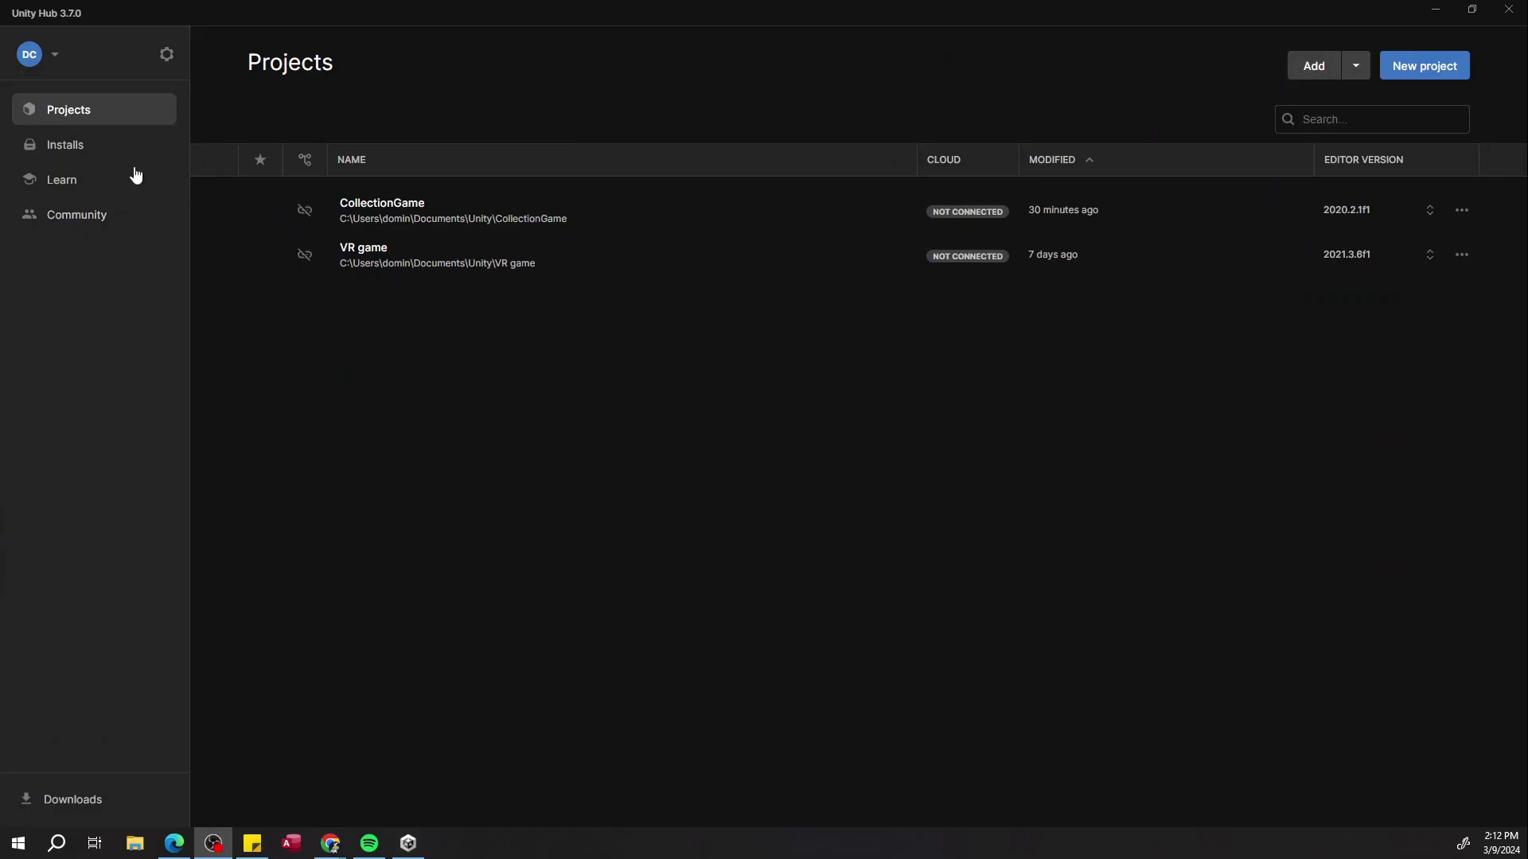
# Browse the Hub's Learn tutorials and Community resources pages.
pyautogui.click(106, 181)
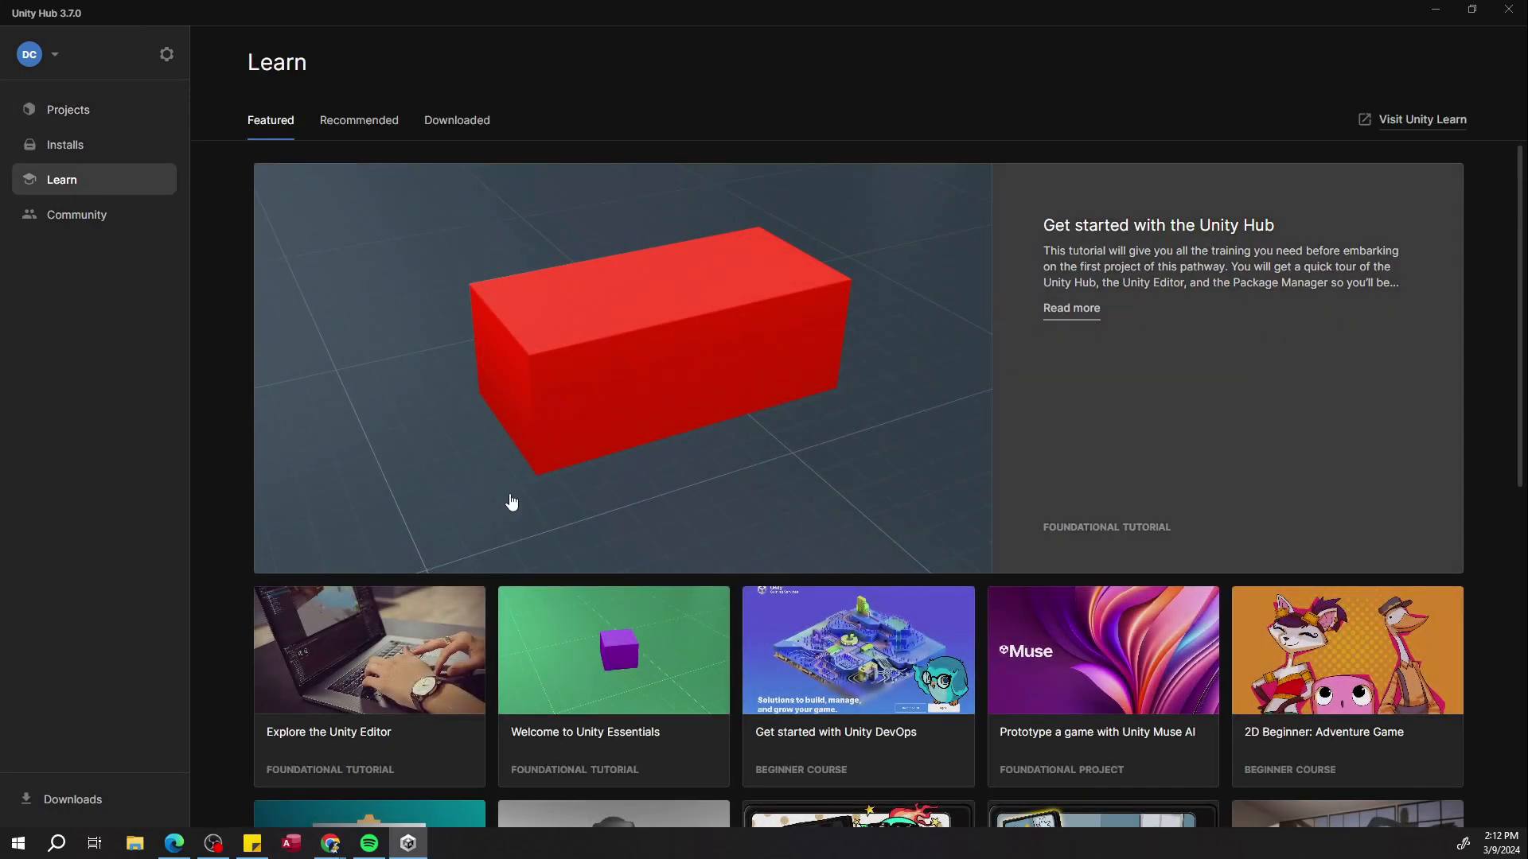
pyautogui.scroll(-4, 636, 541)
pyautogui.scroll(-4, 643, 536)
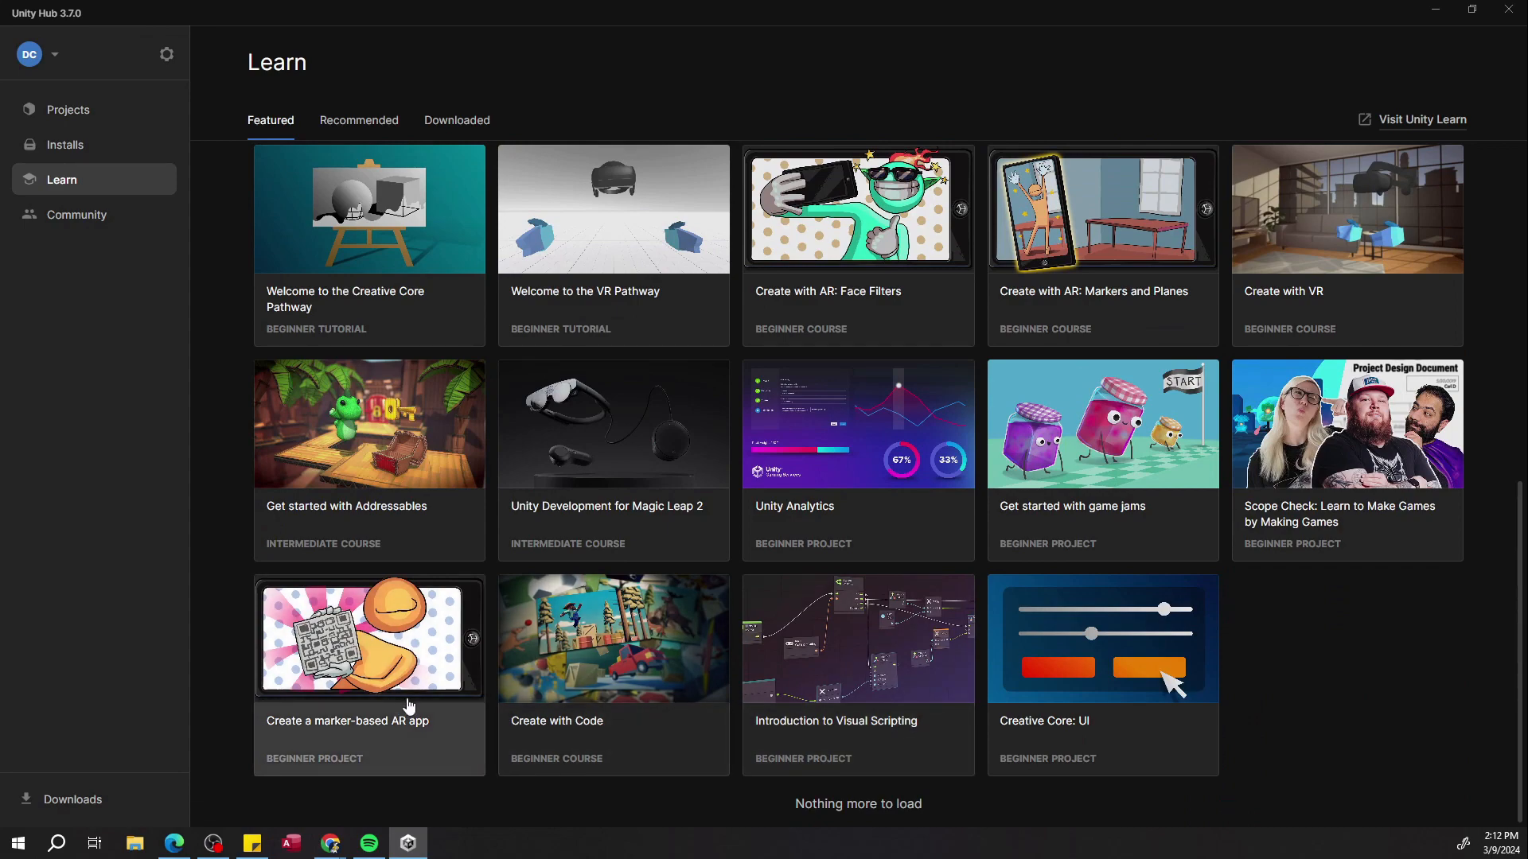
pyautogui.scroll(8, 571, 666)
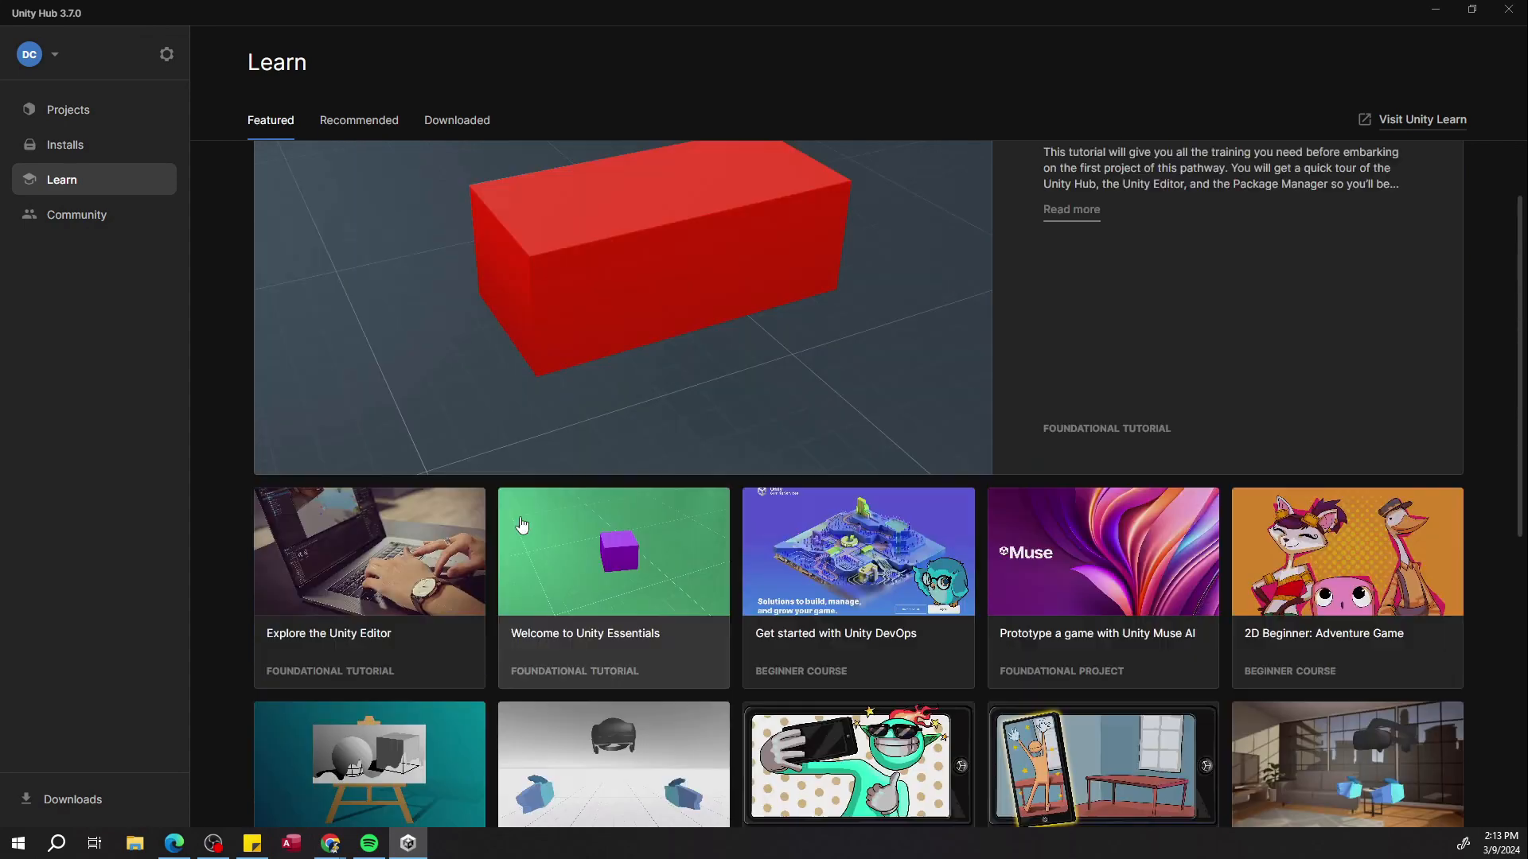
pyautogui.scroll(-5, 798, 518)
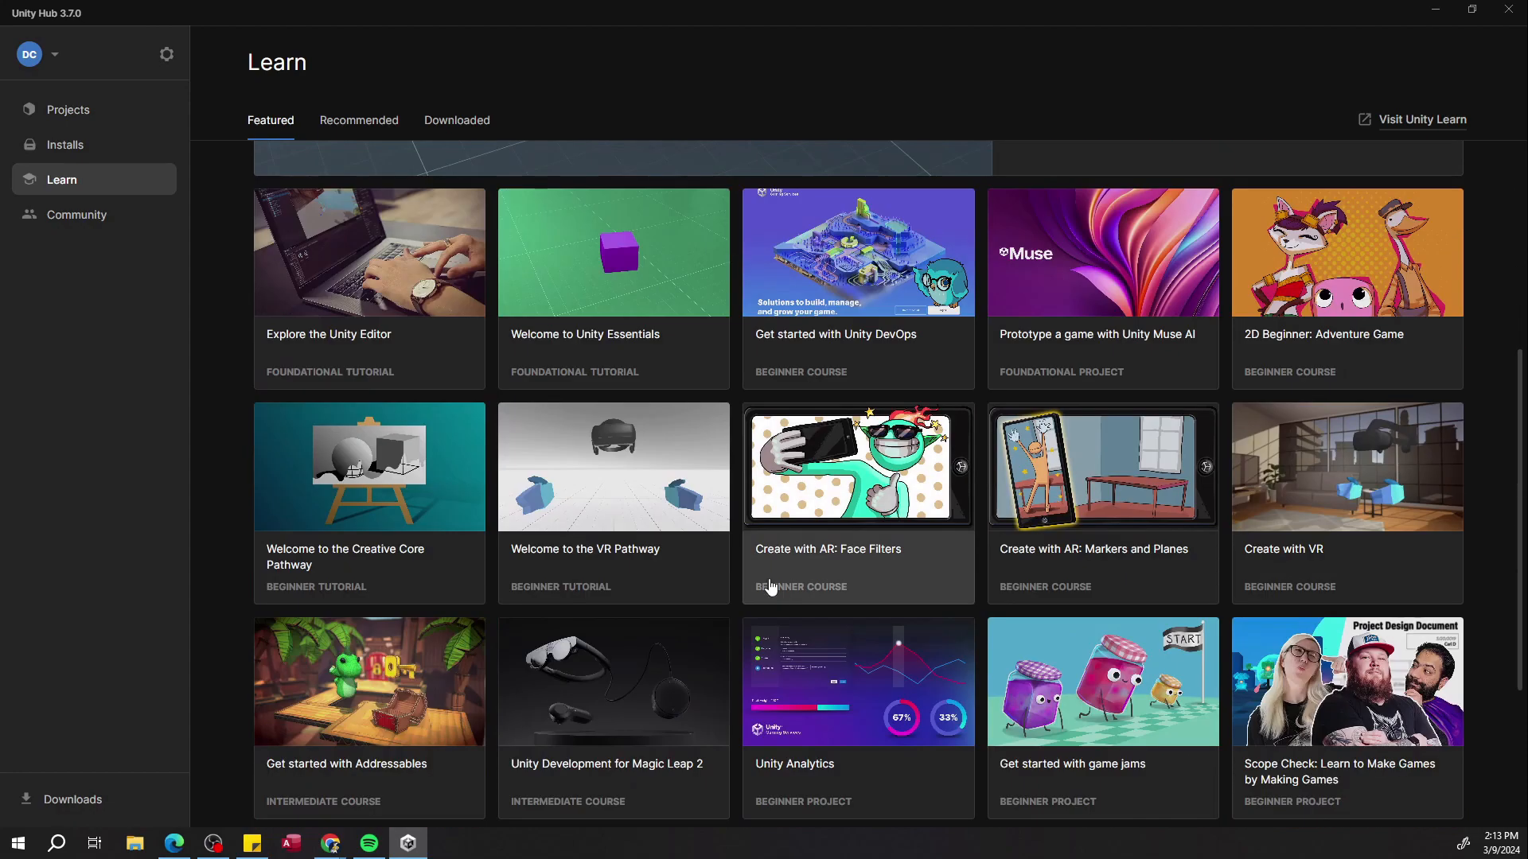
pyautogui.scroll(4, 774, 595)
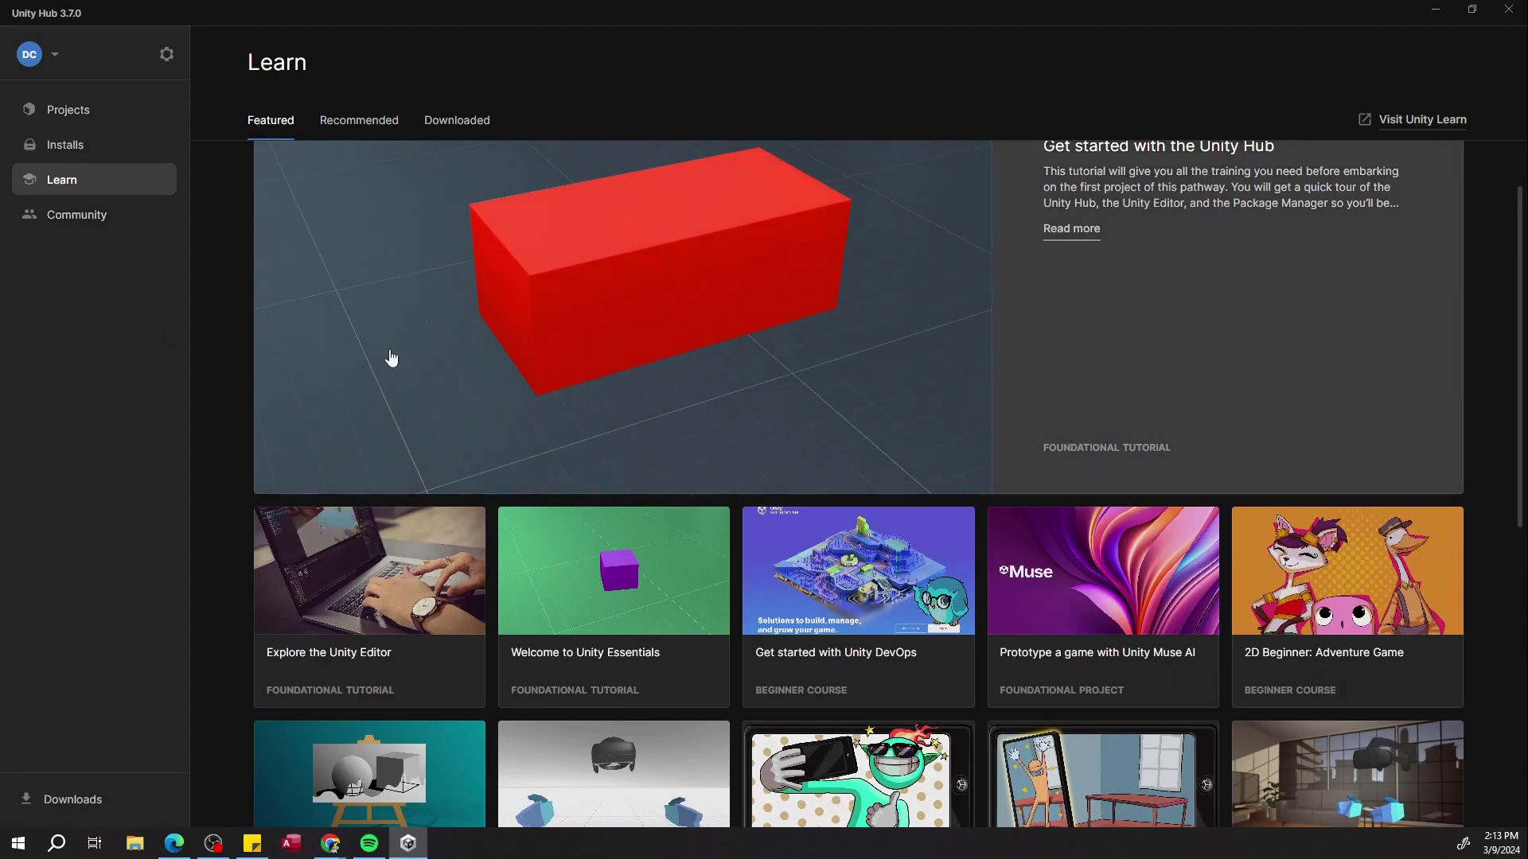
pyautogui.click(55, 213)
pyautogui.scroll(-5, 413, 390)
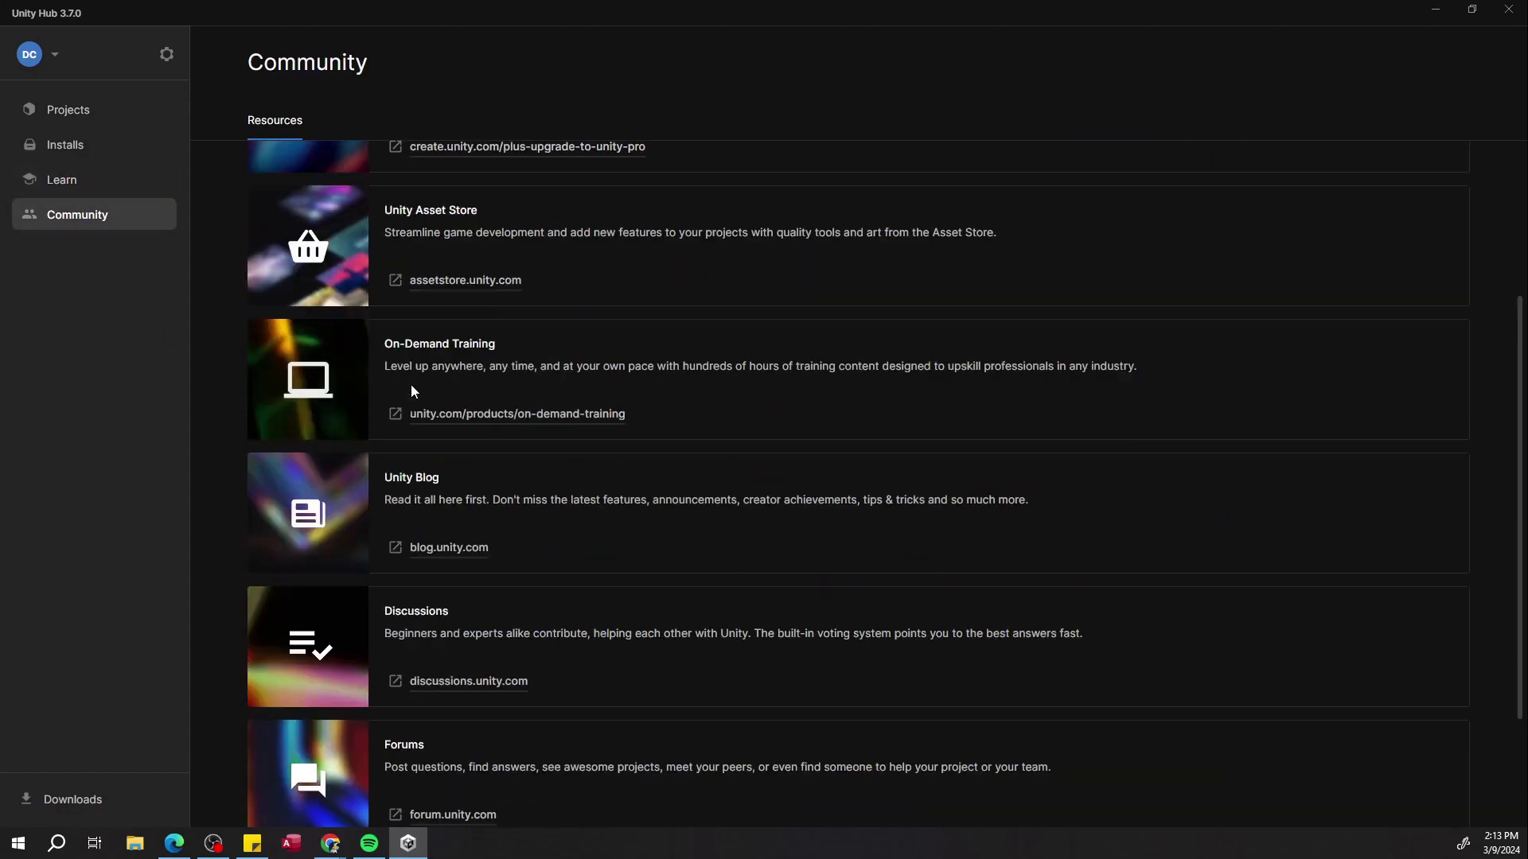
pyautogui.scroll(5, 413, 390)
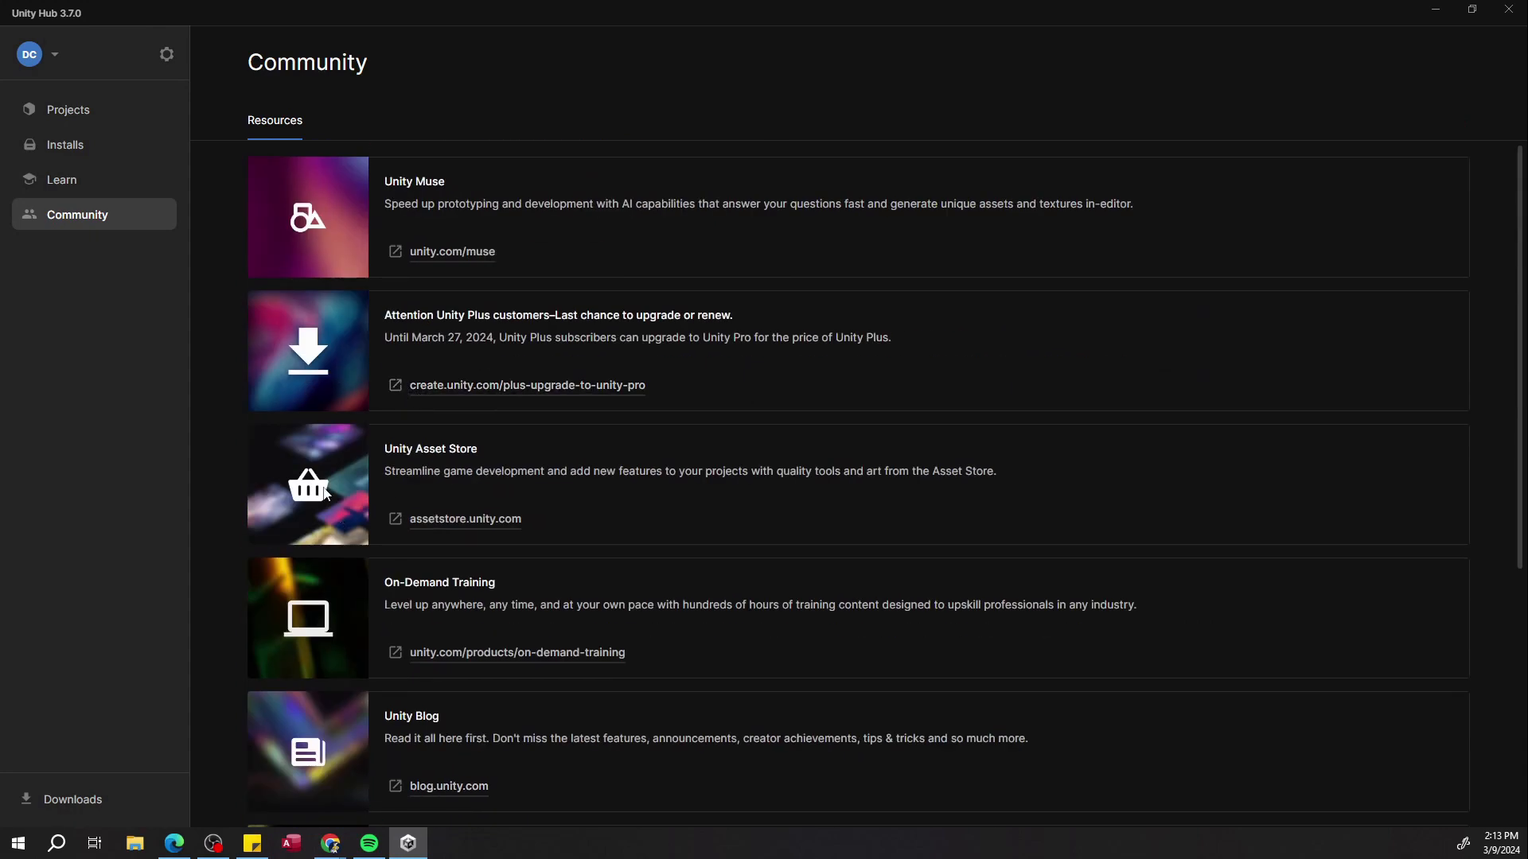
# Review the project list and the installed editor versions, including the pre-releases list.
pyautogui.click(96, 112)
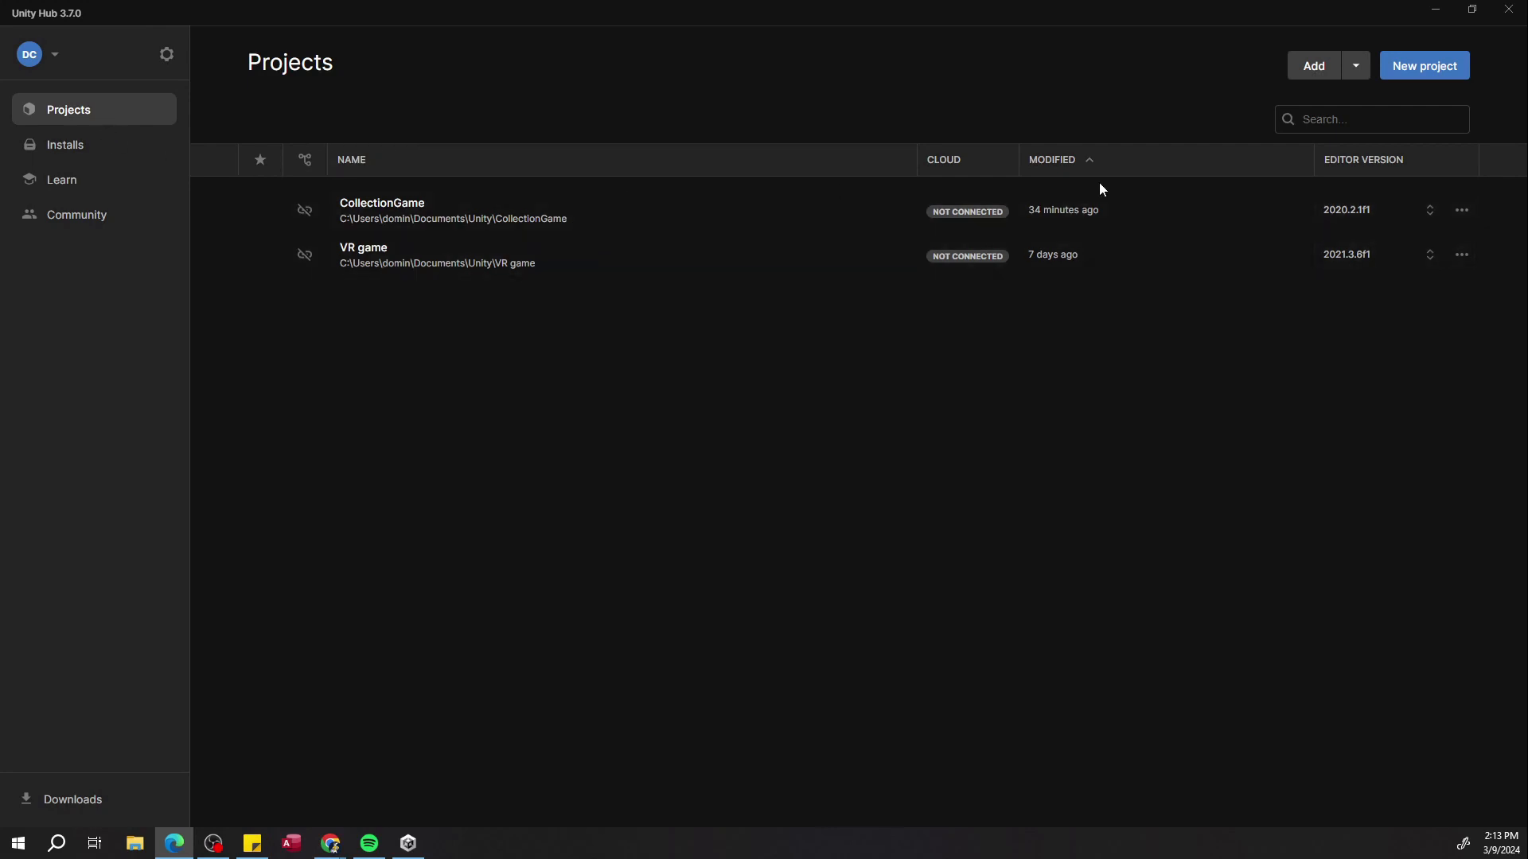
pyautogui.moveTo(919, 164)
pyautogui.click(96, 147)
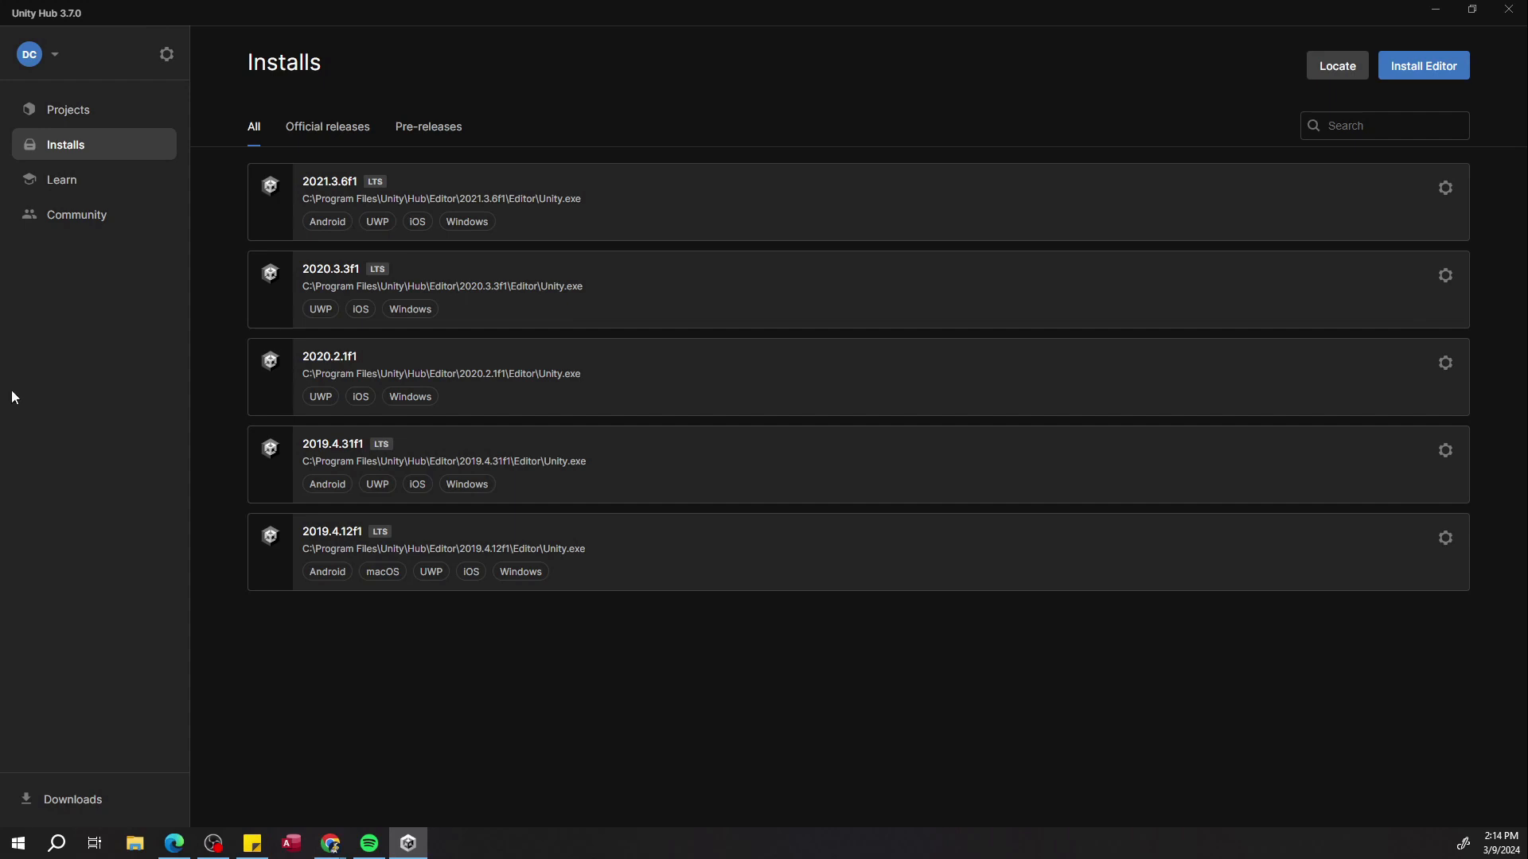
pyautogui.click(408, 131)
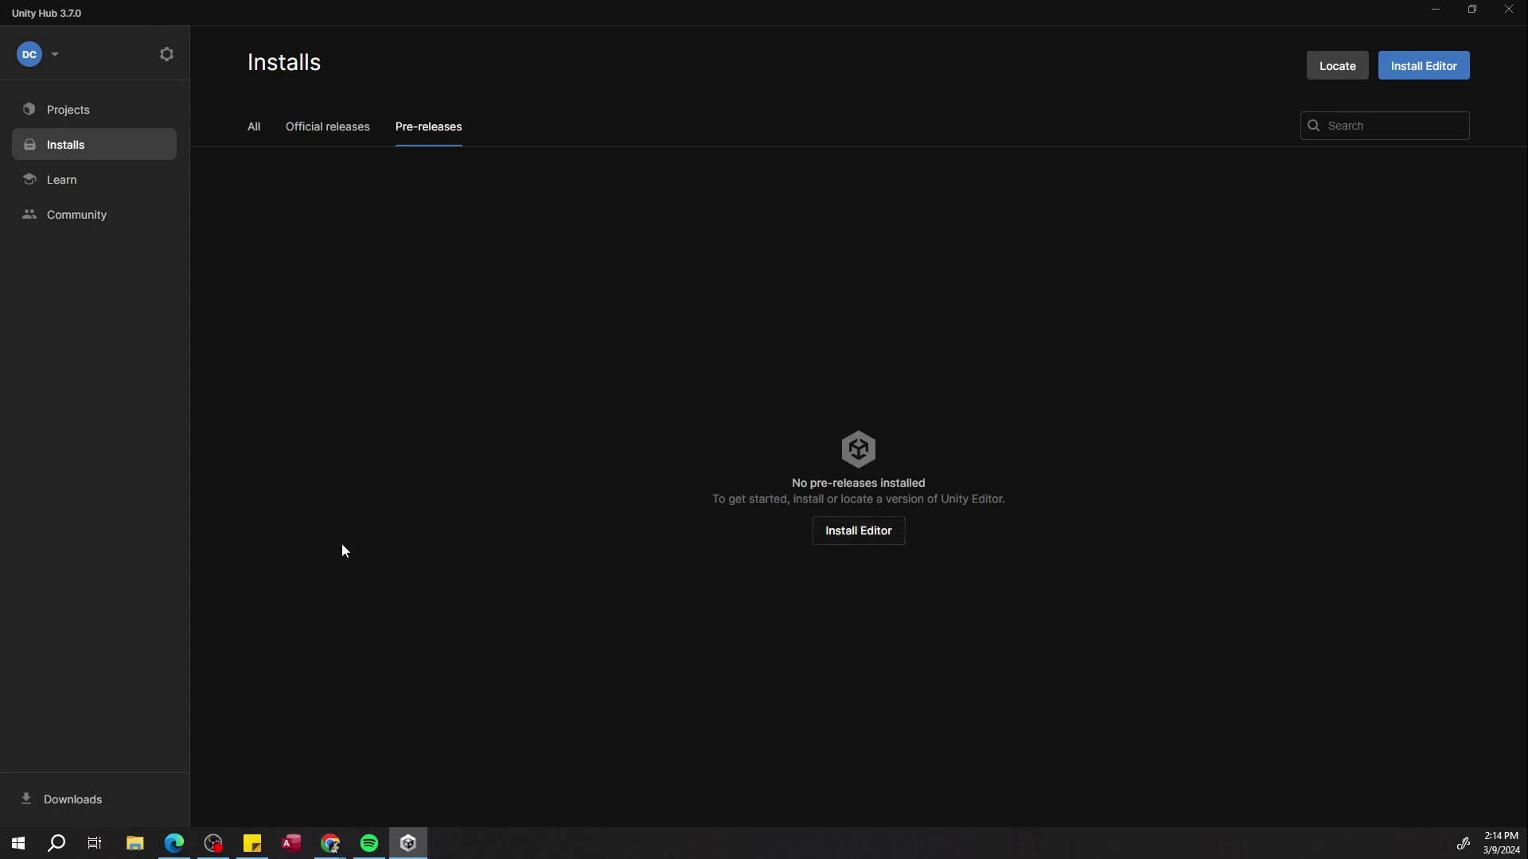
# Open the editor installer and compare the official, pre-release and archive version lists.
pyautogui.click(1436, 65)
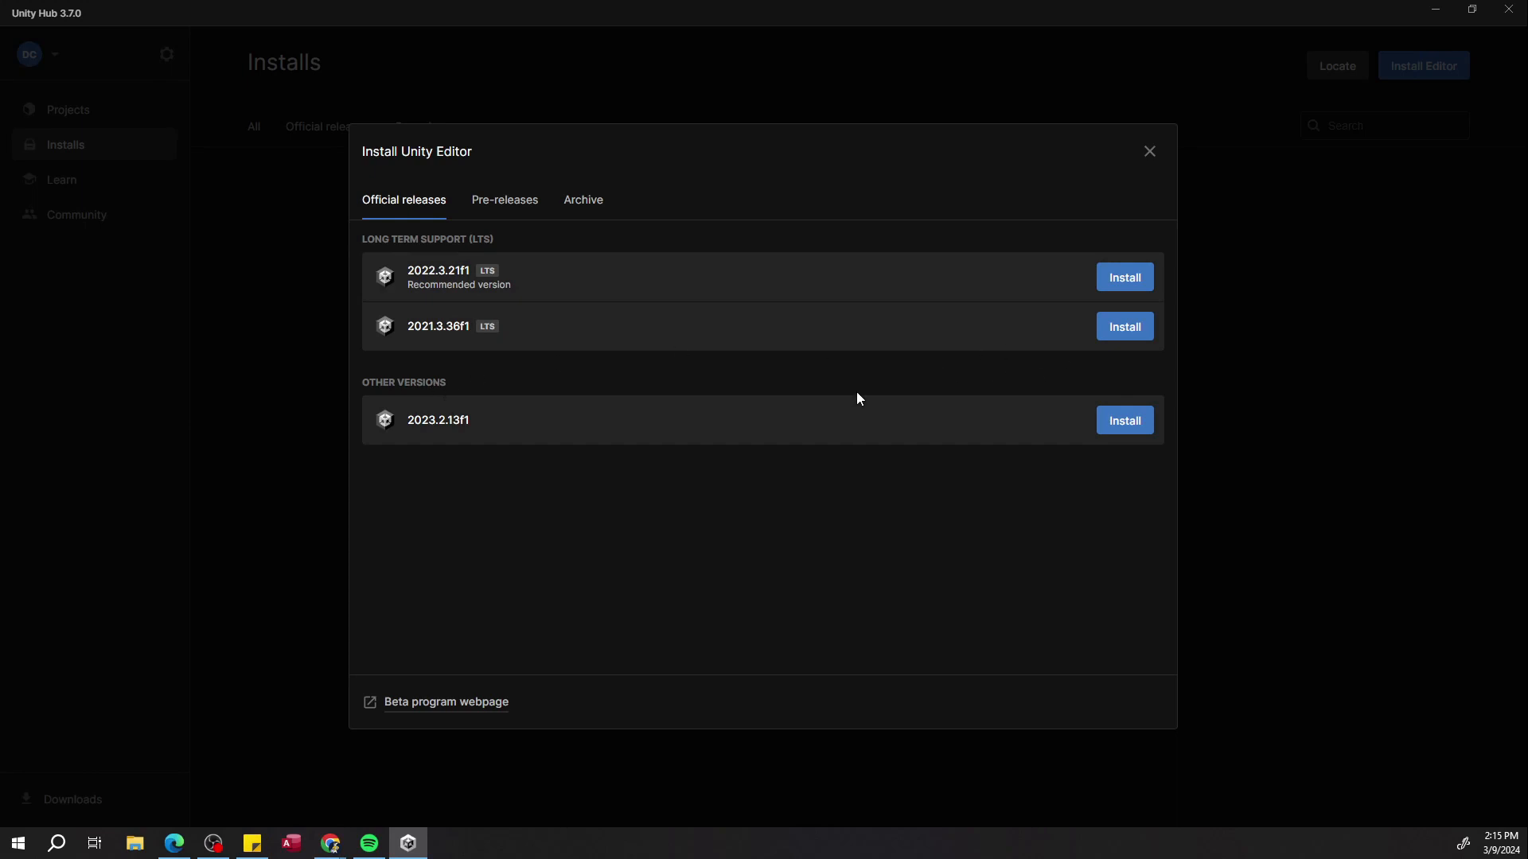
pyautogui.click(499, 207)
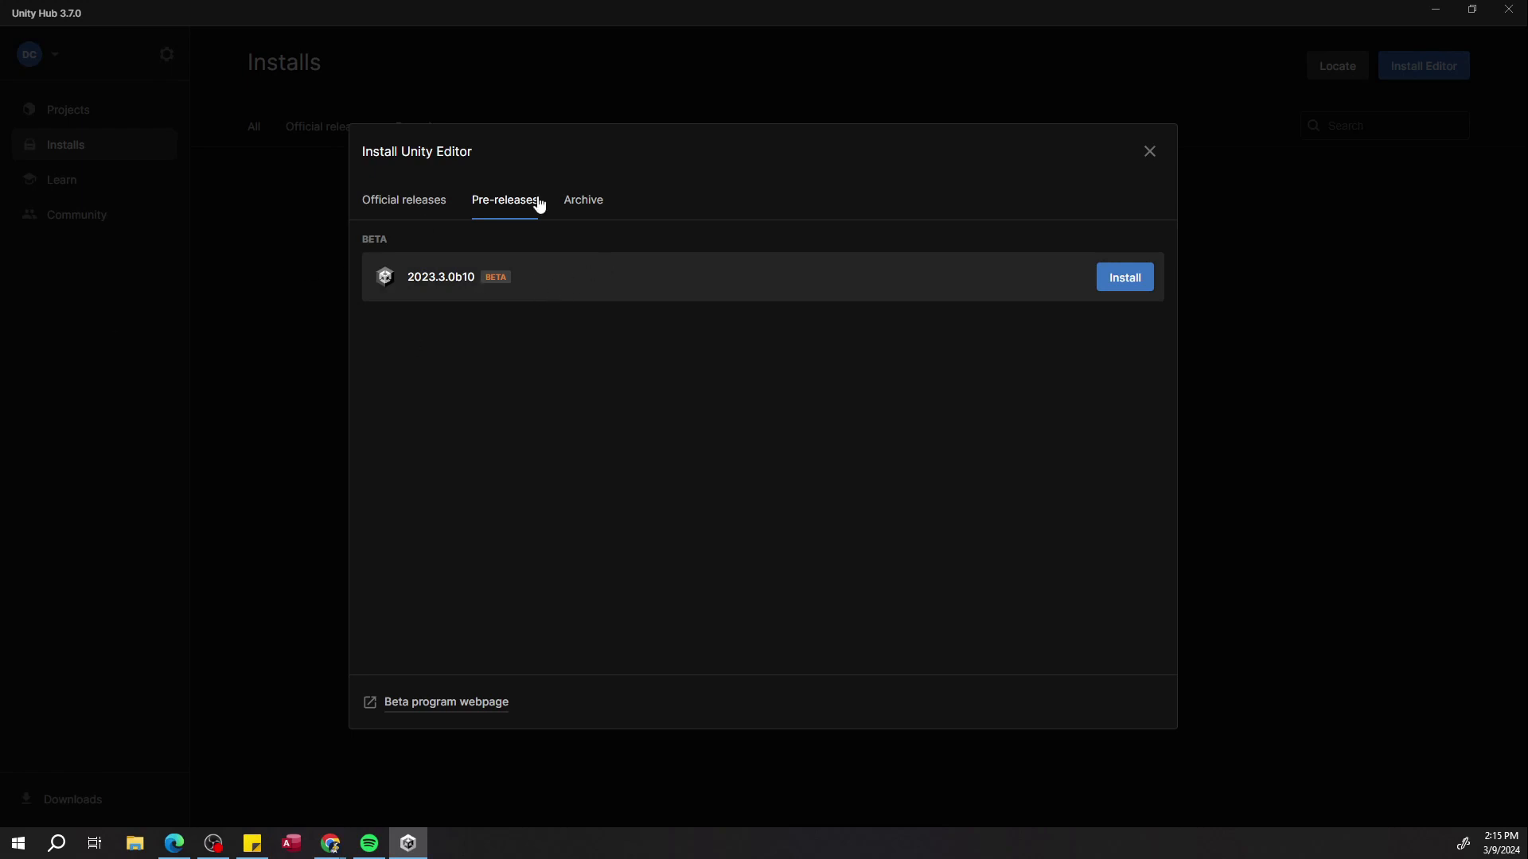
pyautogui.click(572, 199)
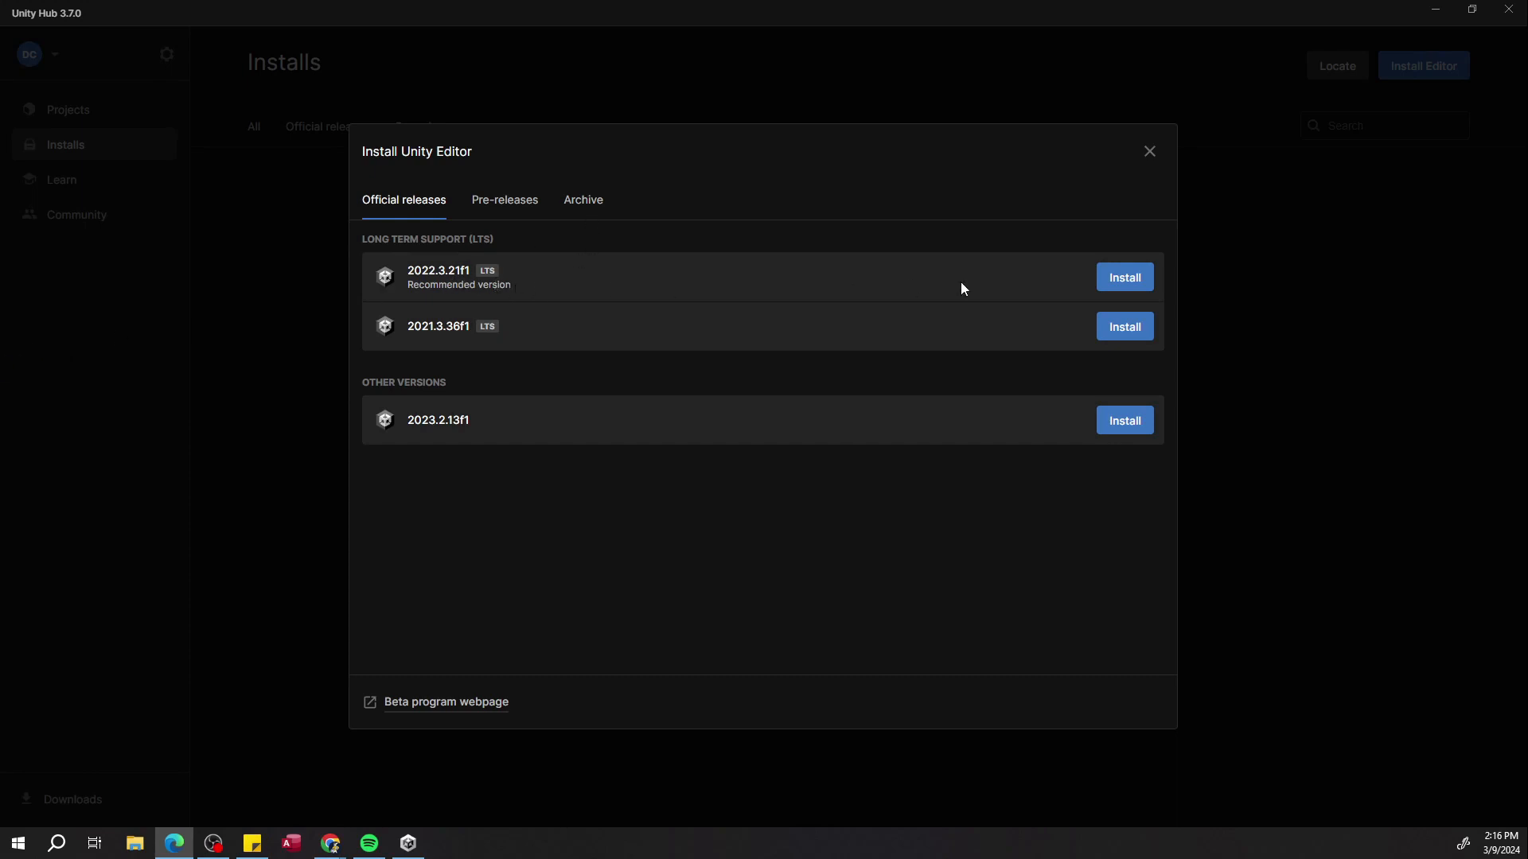
# Start installing Unity 2022.3.21f1 LTS and review its list of add-on modules.
pyautogui.click(1107, 281)
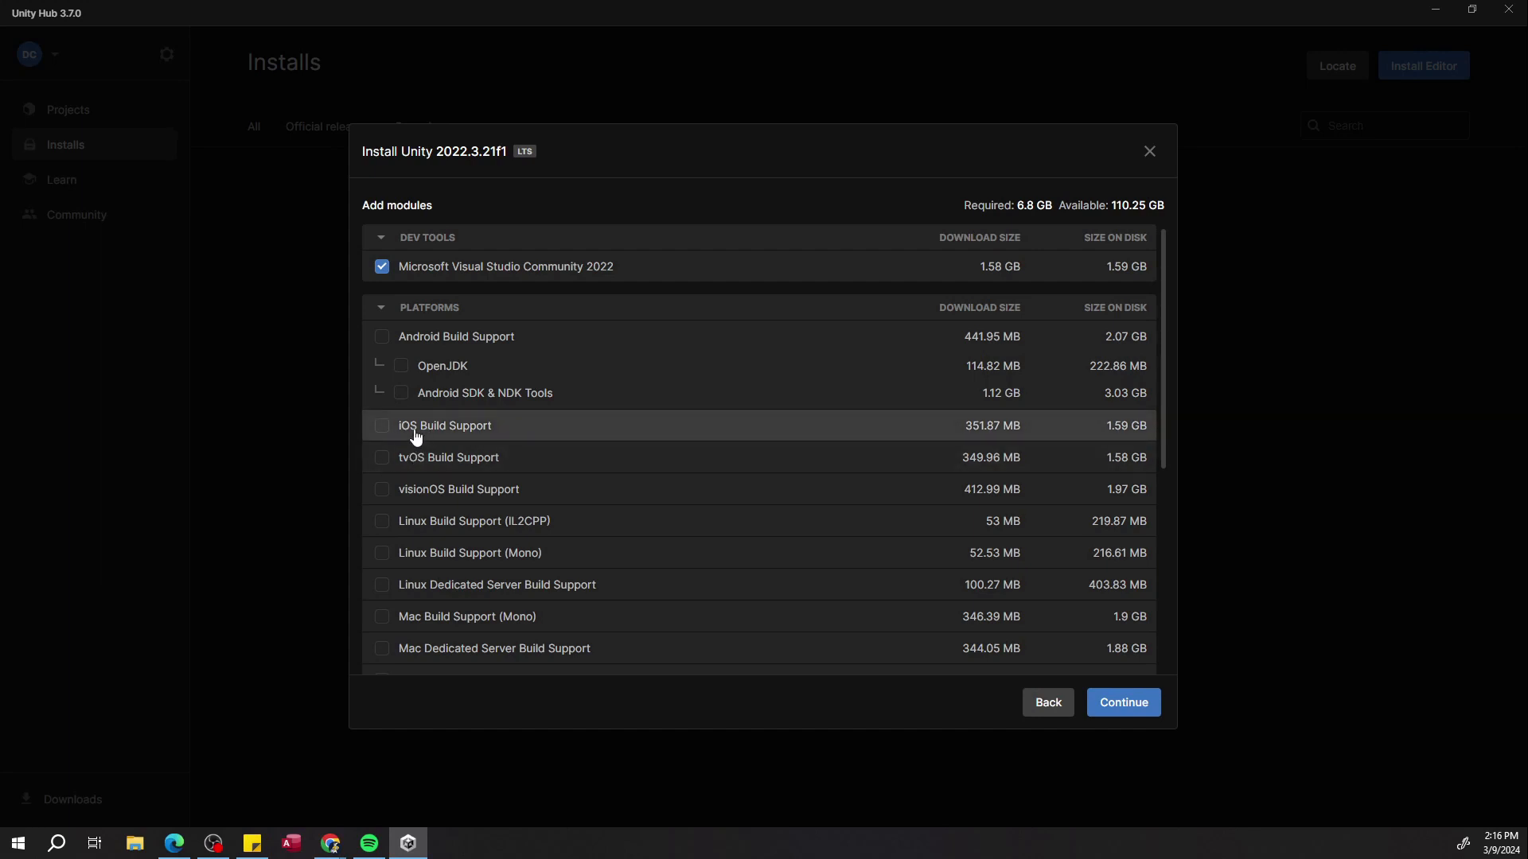
pyautogui.scroll(-2, 430, 489)
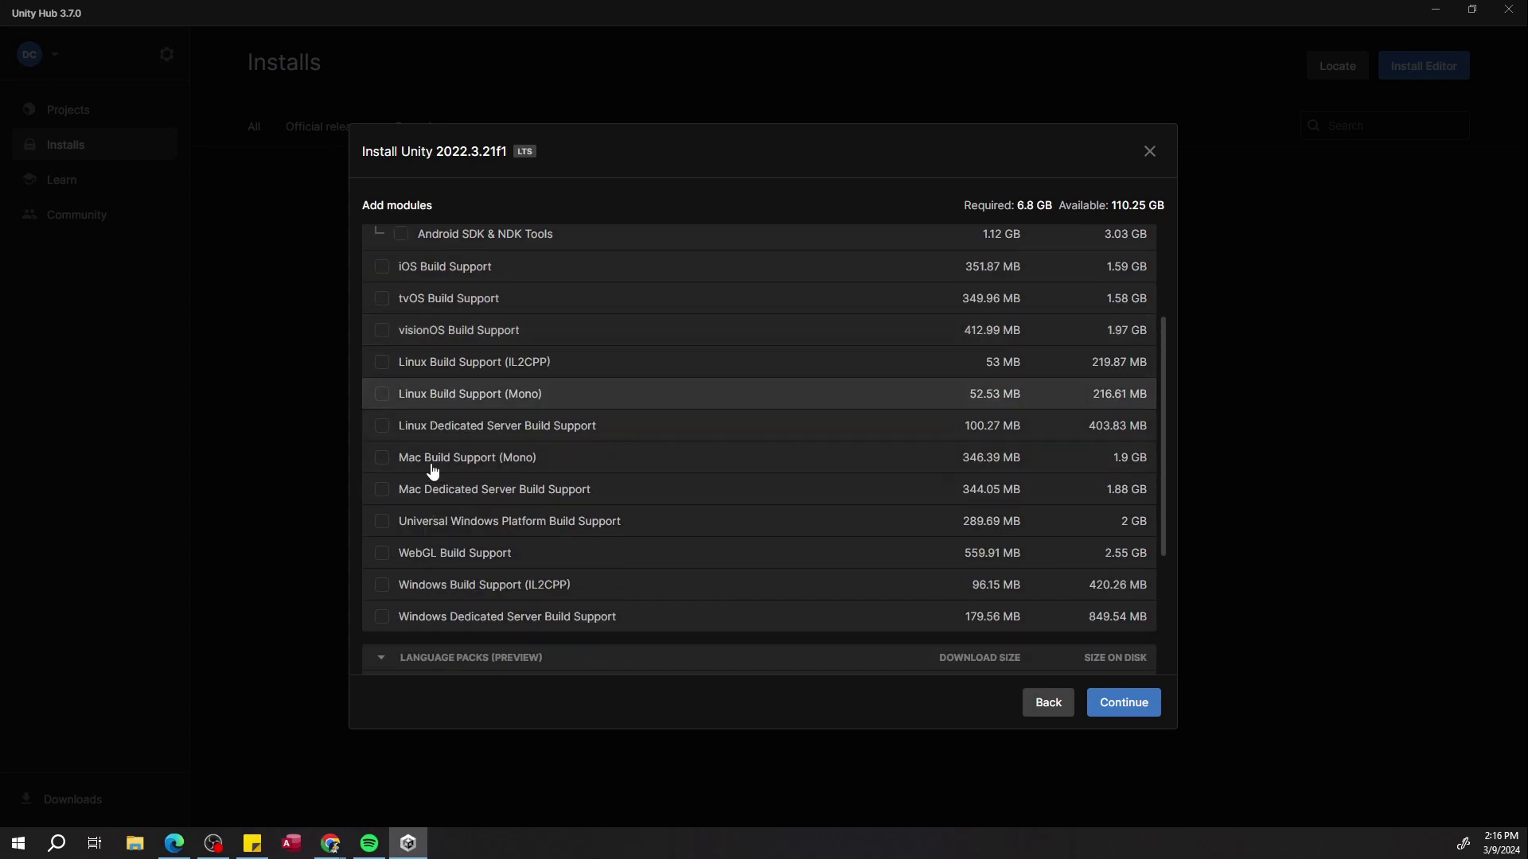
pyautogui.scroll(-2, 434, 482)
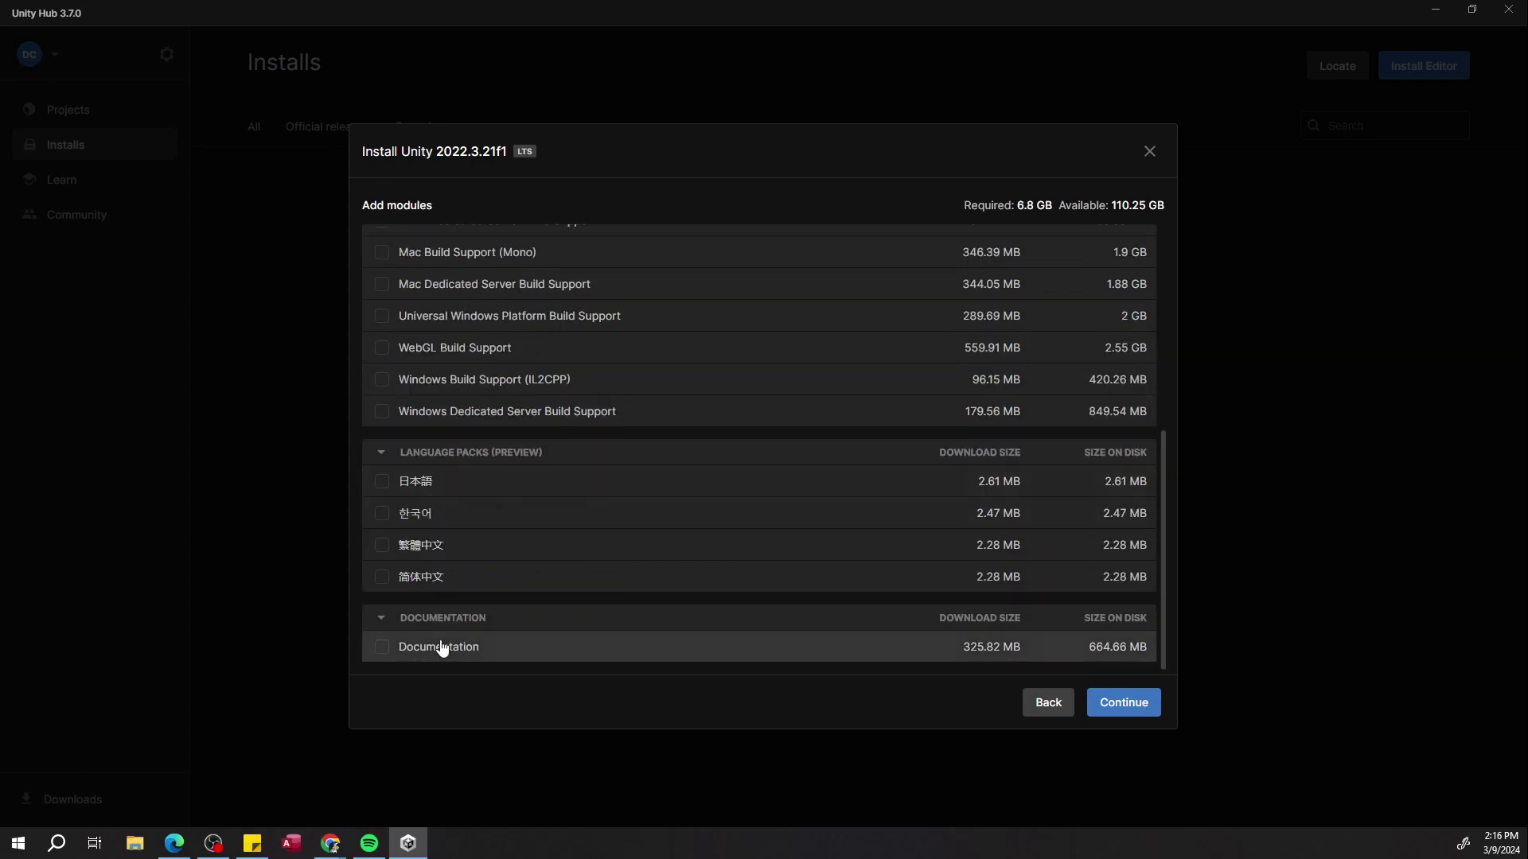
pyautogui.scroll(5, 450, 632)
pyautogui.scroll(-5, 448, 639)
pyautogui.scroll(5, 433, 643)
pyautogui.scroll(-5, 453, 478)
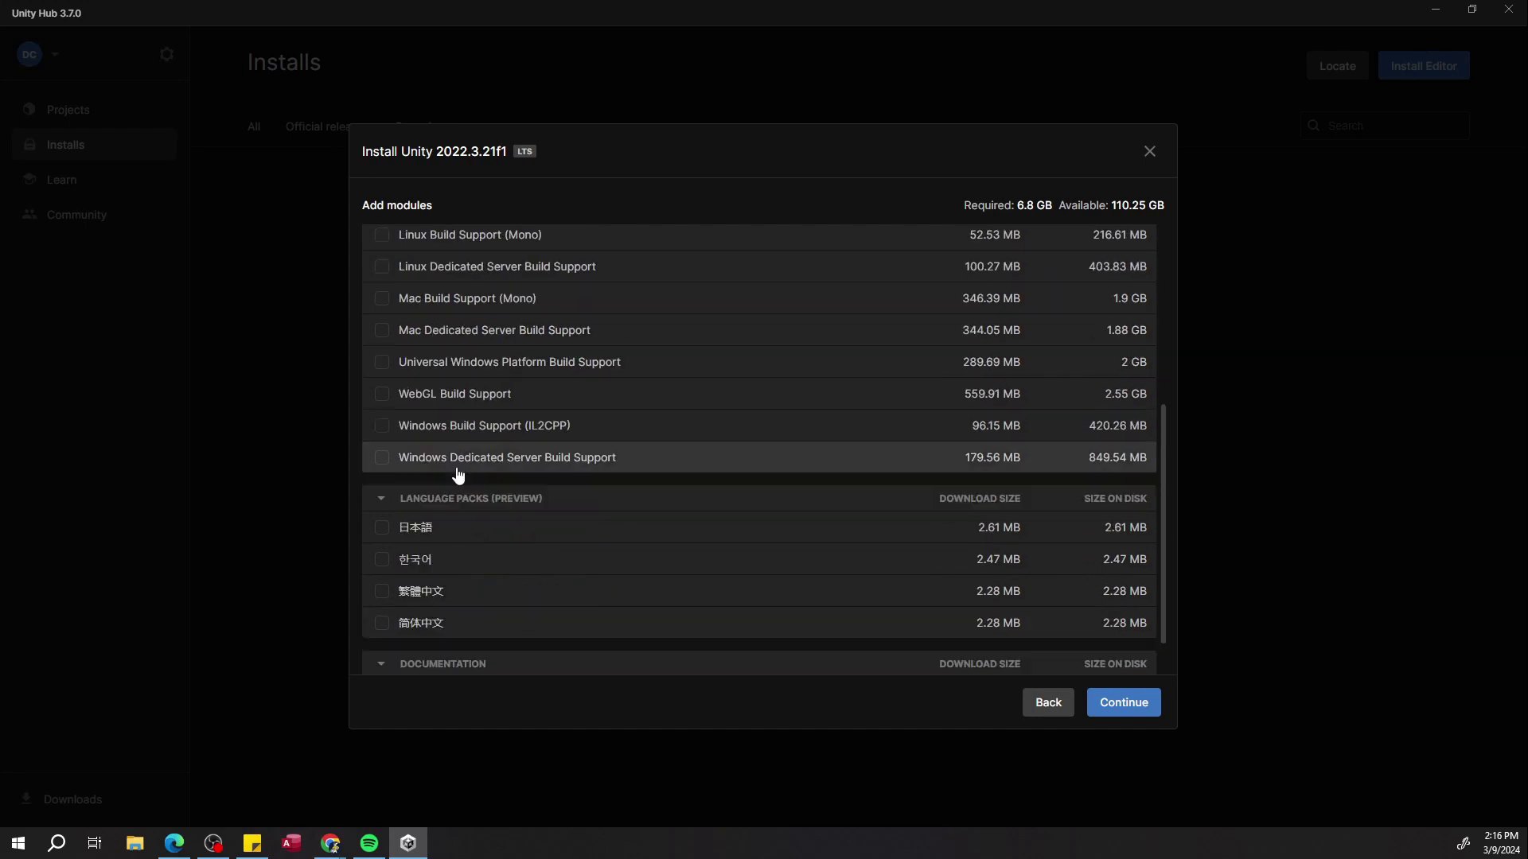
pyautogui.scroll(5, 454, 641)
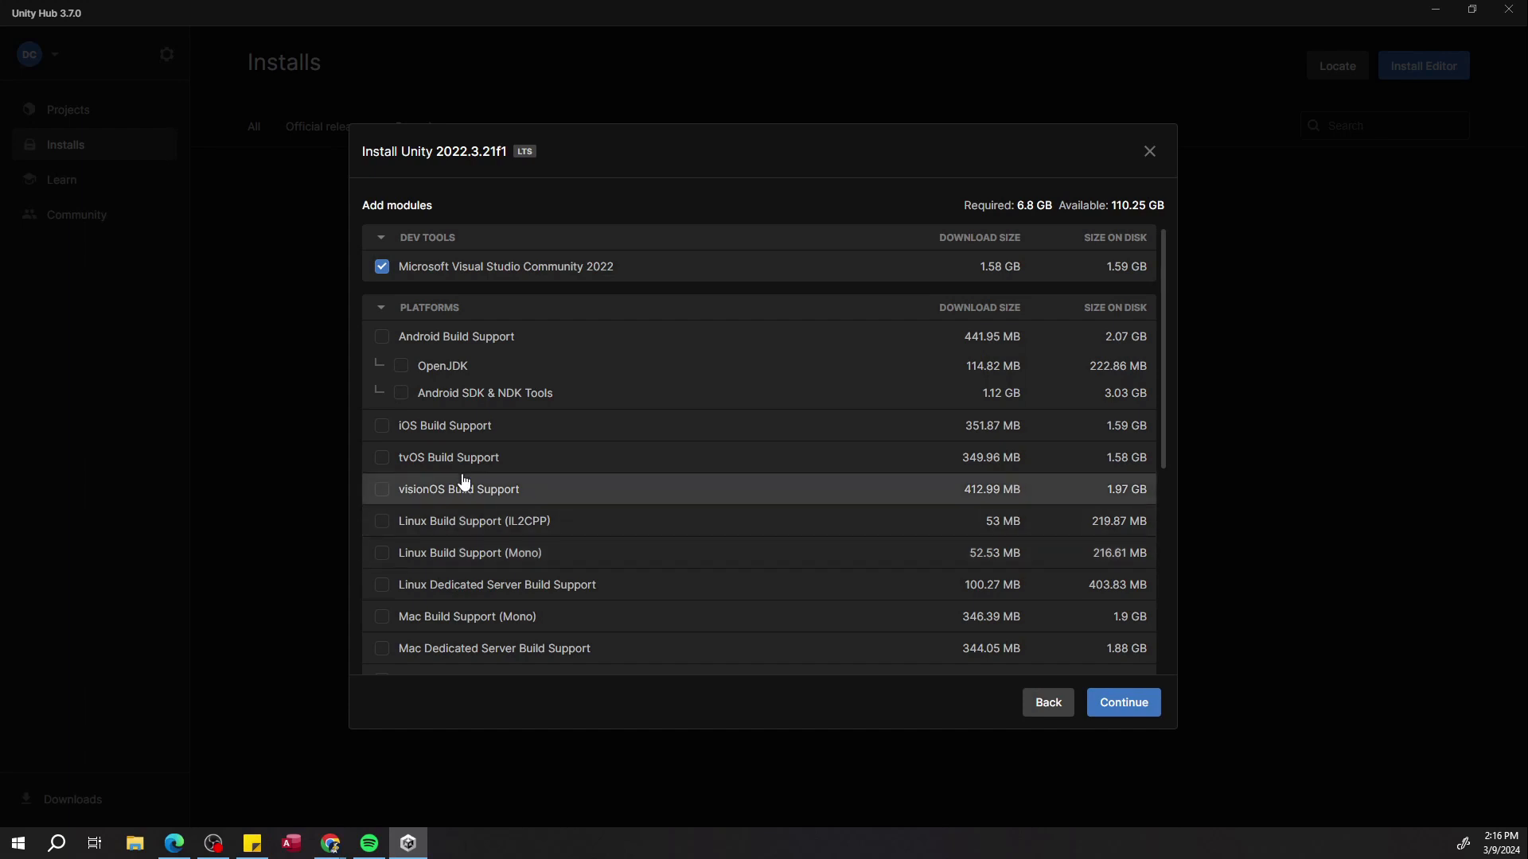
pyautogui.scroll(-3, 463, 481)
pyautogui.scroll(1, 438, 574)
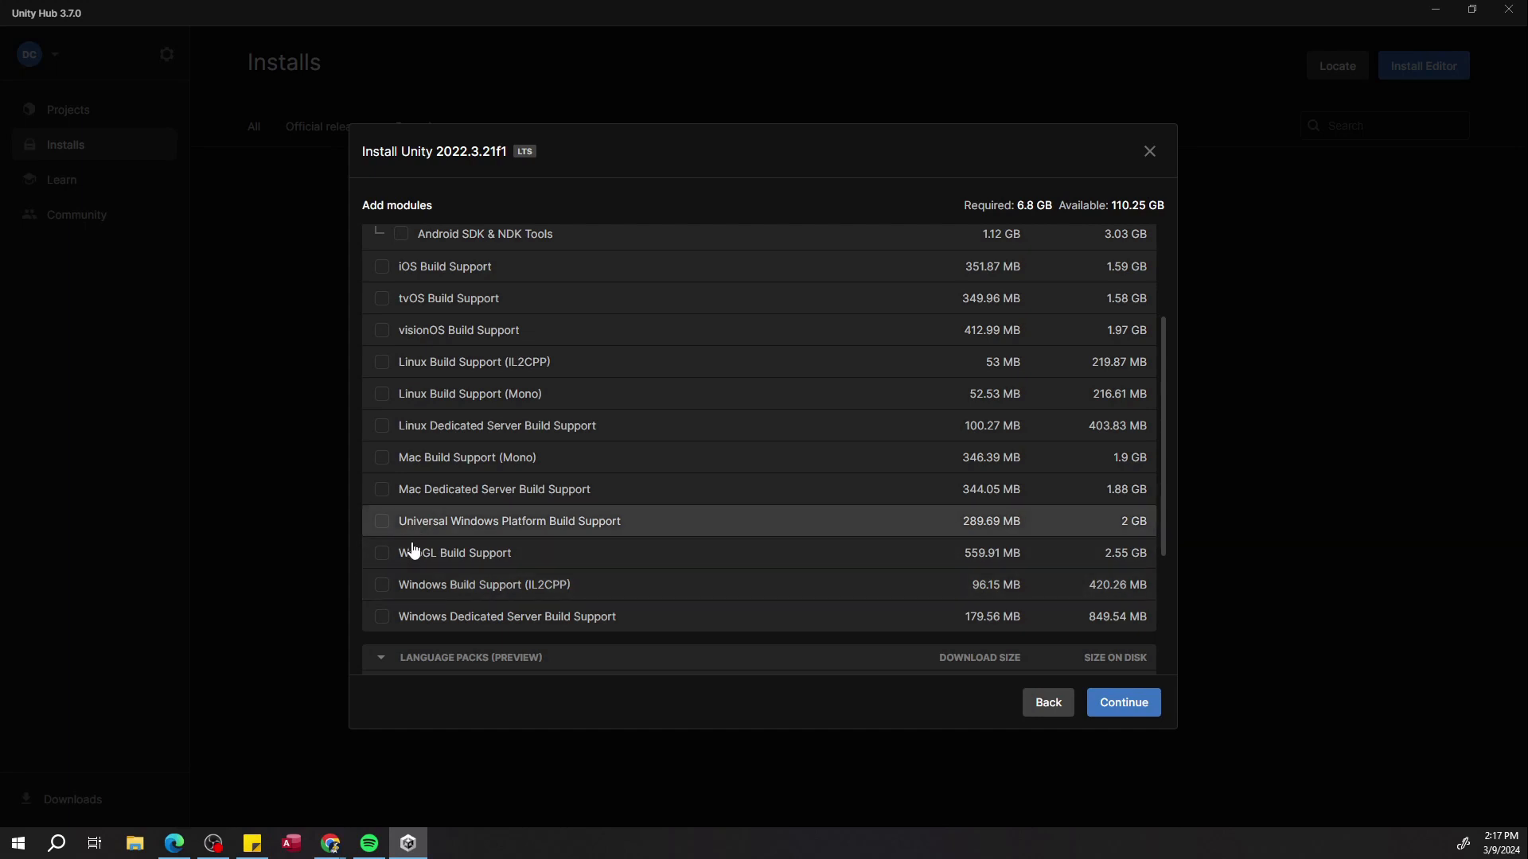
# Add the Windows Build Support (IL2CPP) and Android Build Support modules and continue.
pyautogui.click(383, 585)
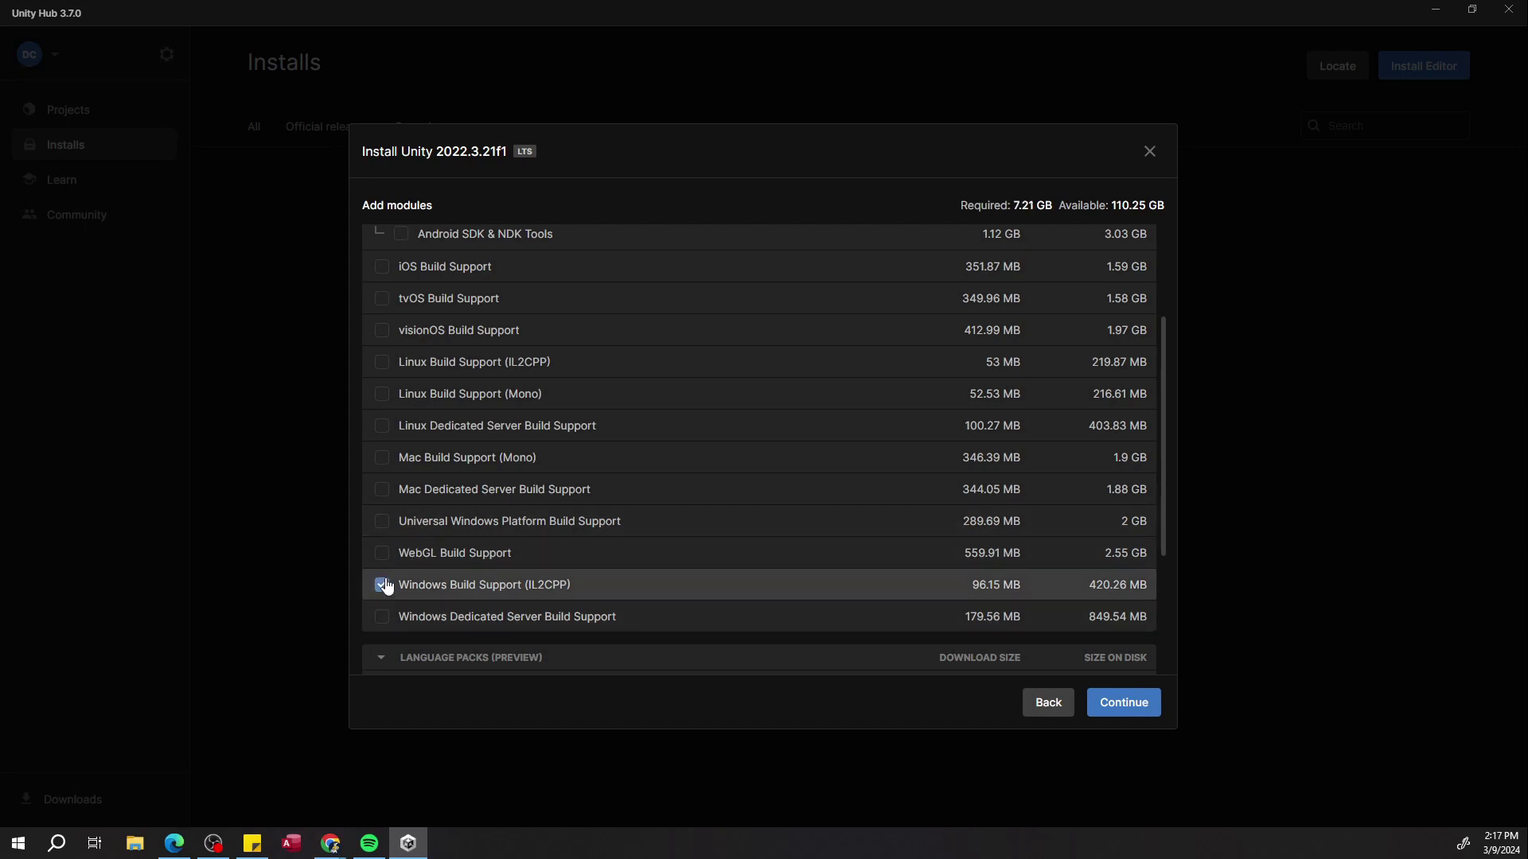
pyautogui.scroll(2, 385, 586)
pyautogui.click(380, 338)
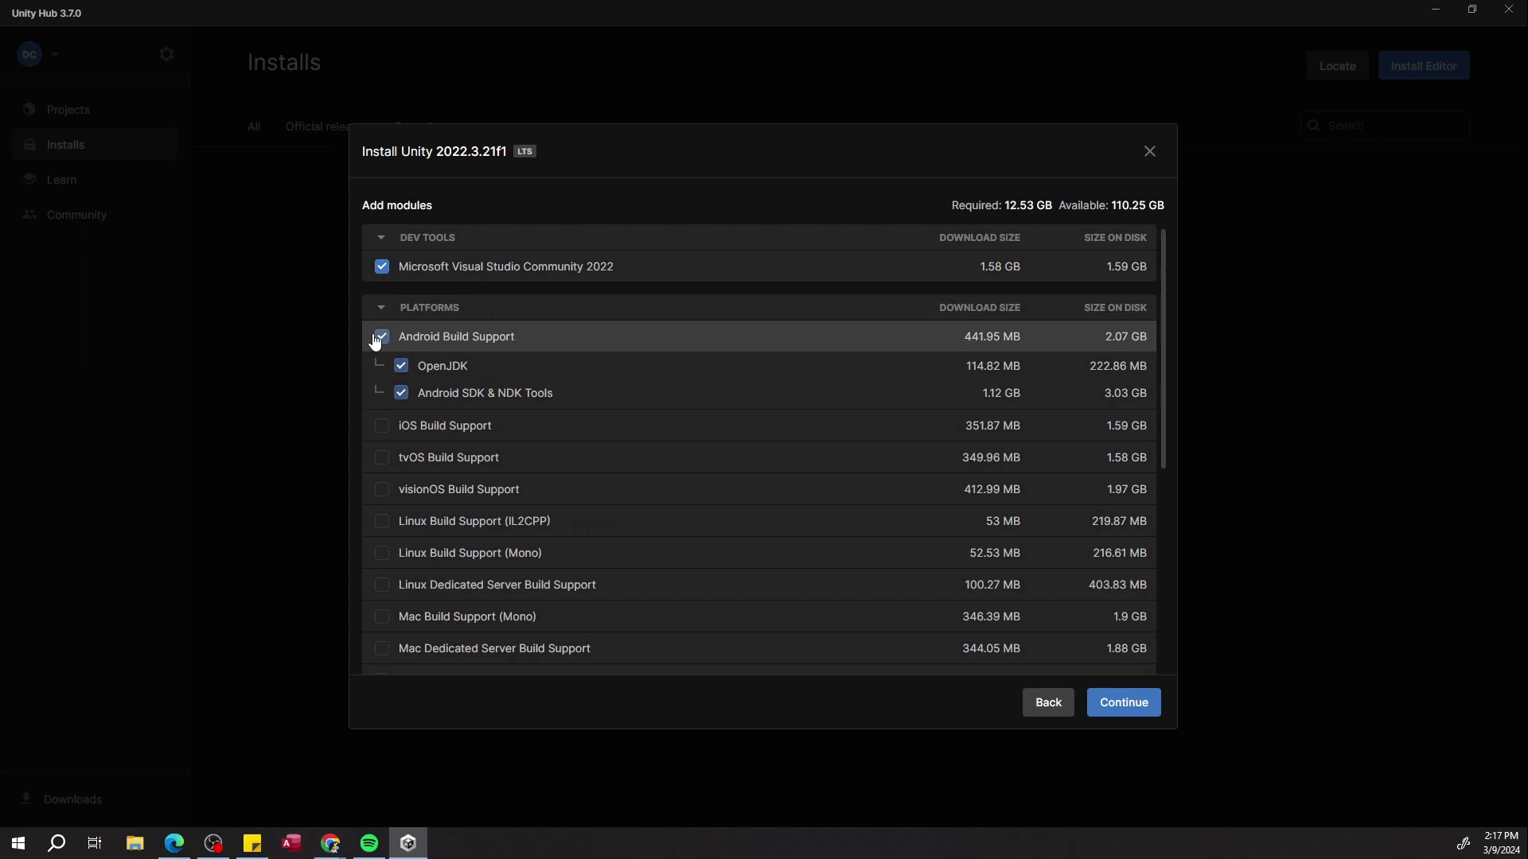
pyautogui.scroll(-5, 493, 604)
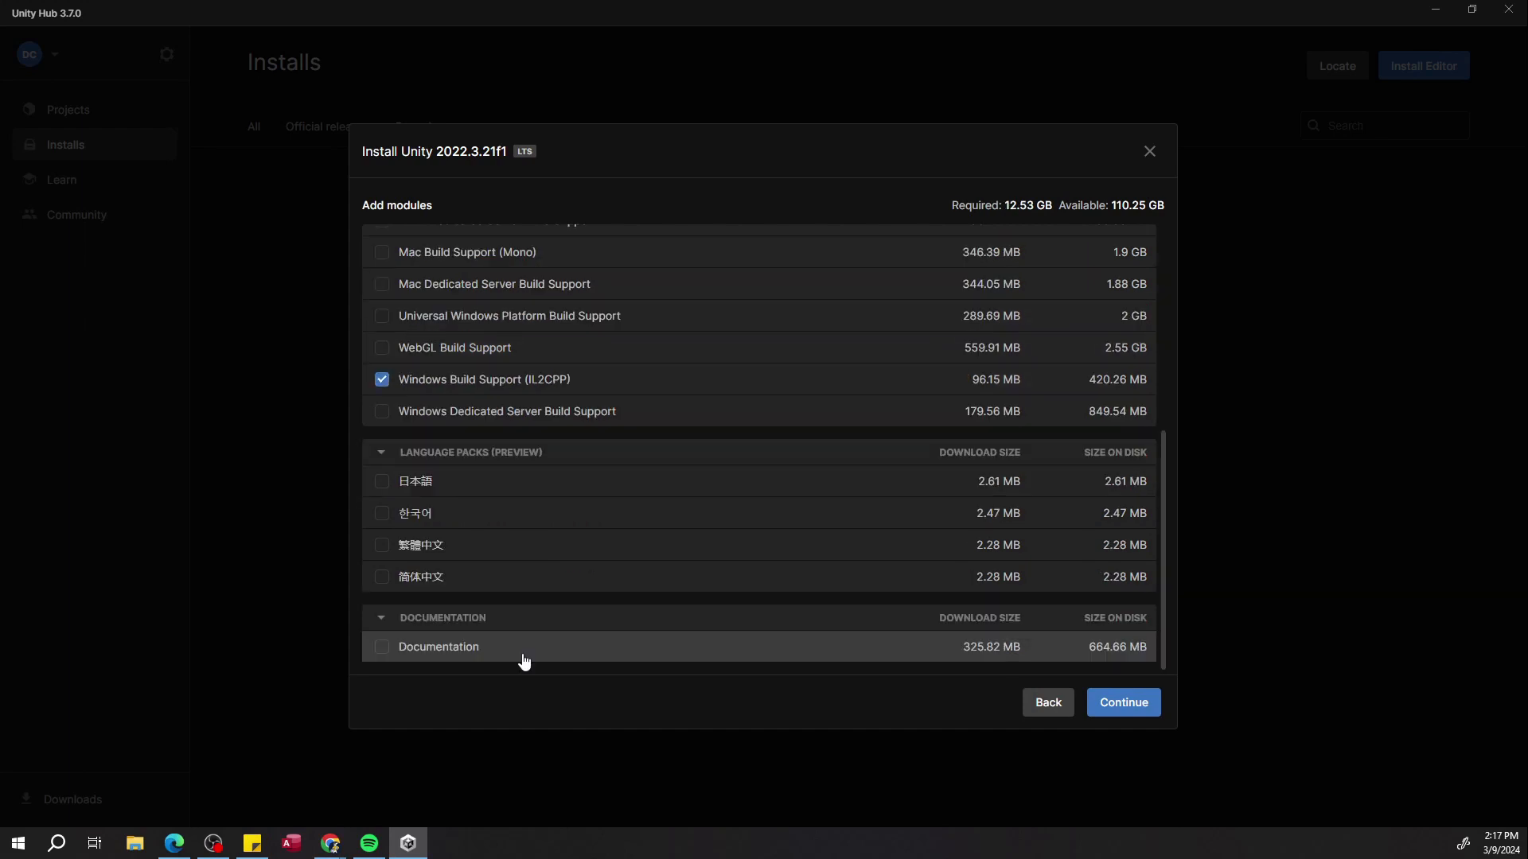
pyautogui.click(1115, 703)
# Accept the Visual Studio 2022 Community and Android SDK licence terms and start the installation.
pyautogui.click(532, 475)
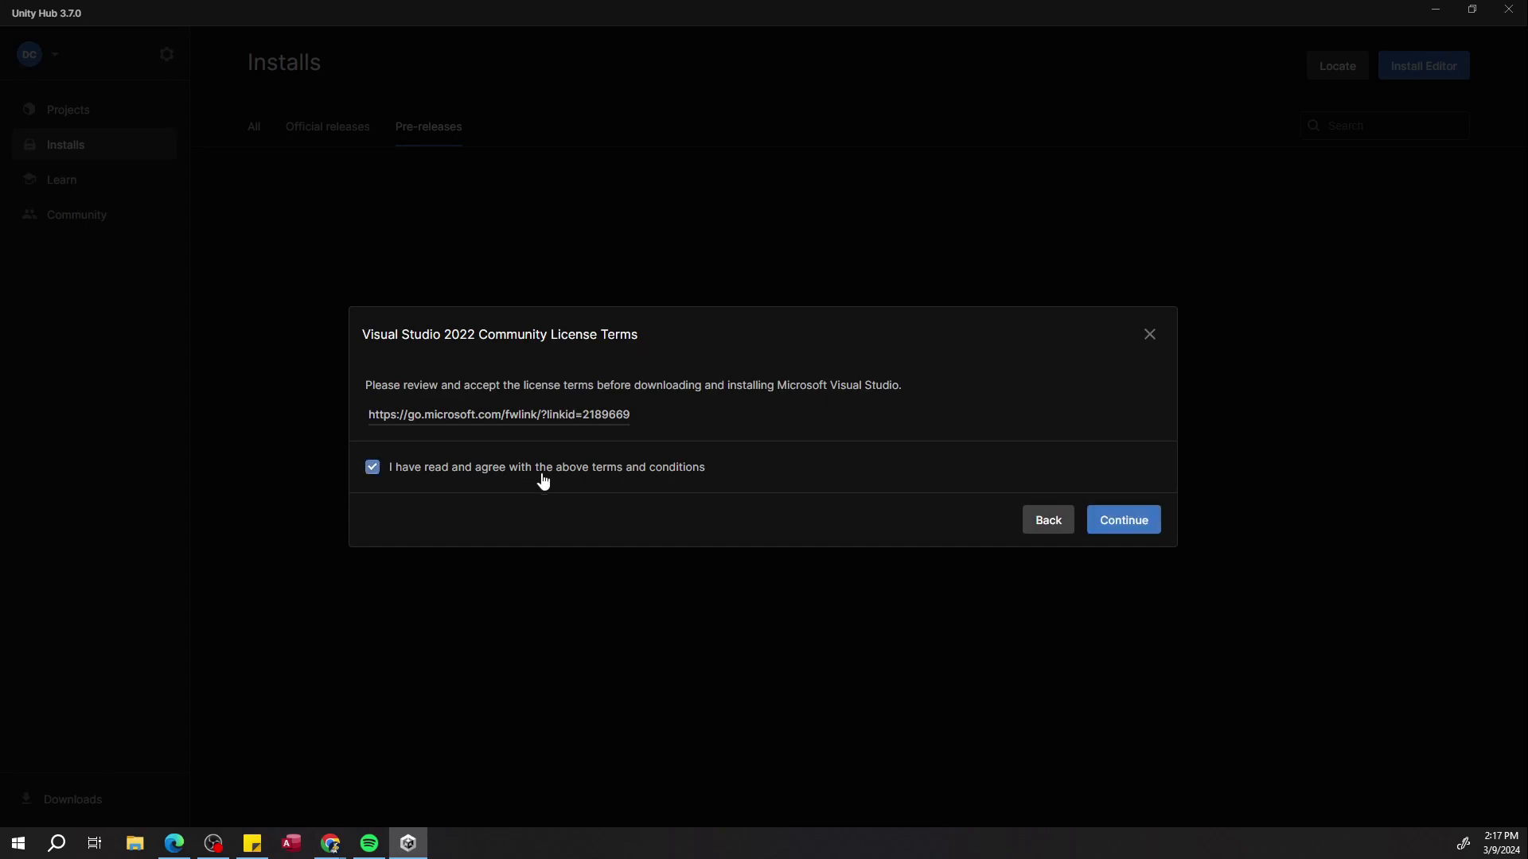
pyautogui.click(1115, 525)
pyautogui.click(566, 657)
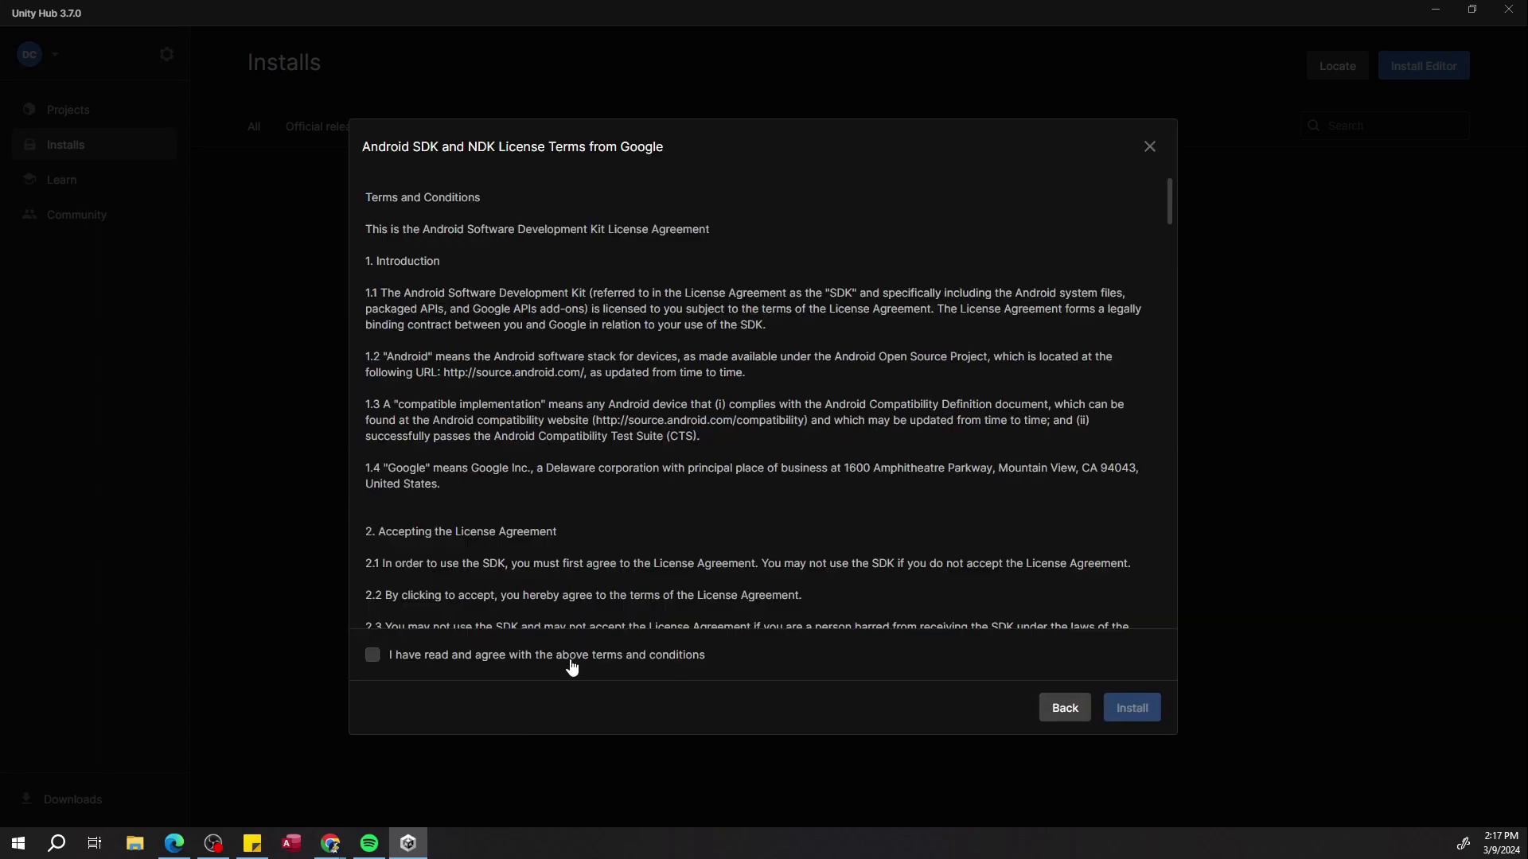
pyautogui.scroll(-4, 1010, 603)
pyautogui.click(1131, 706)
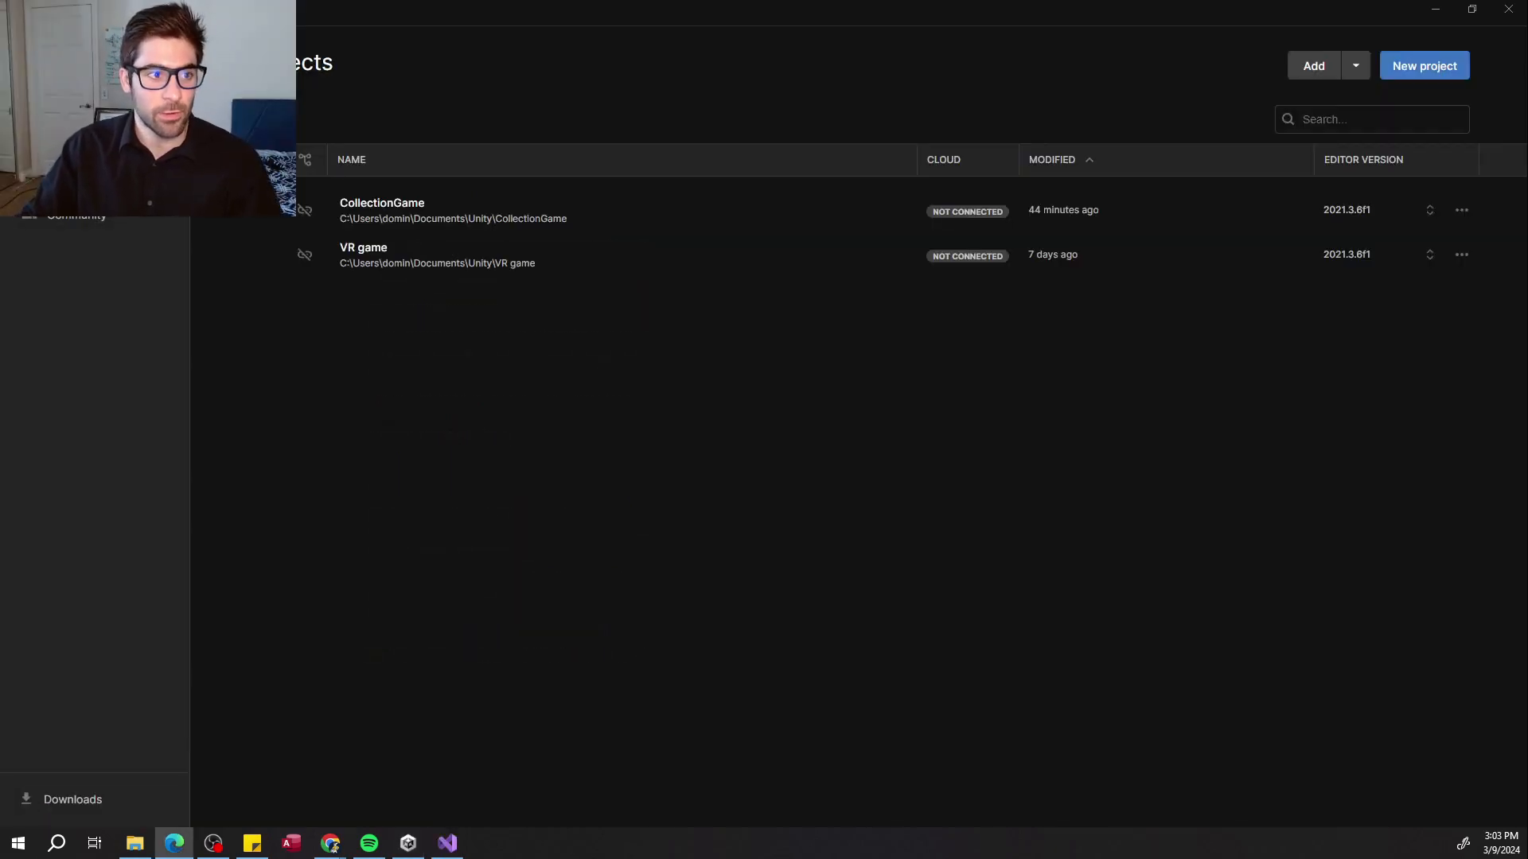
# Create a new 3D project named VR Base and maximize its editor window.
pyautogui.click(1425, 67)
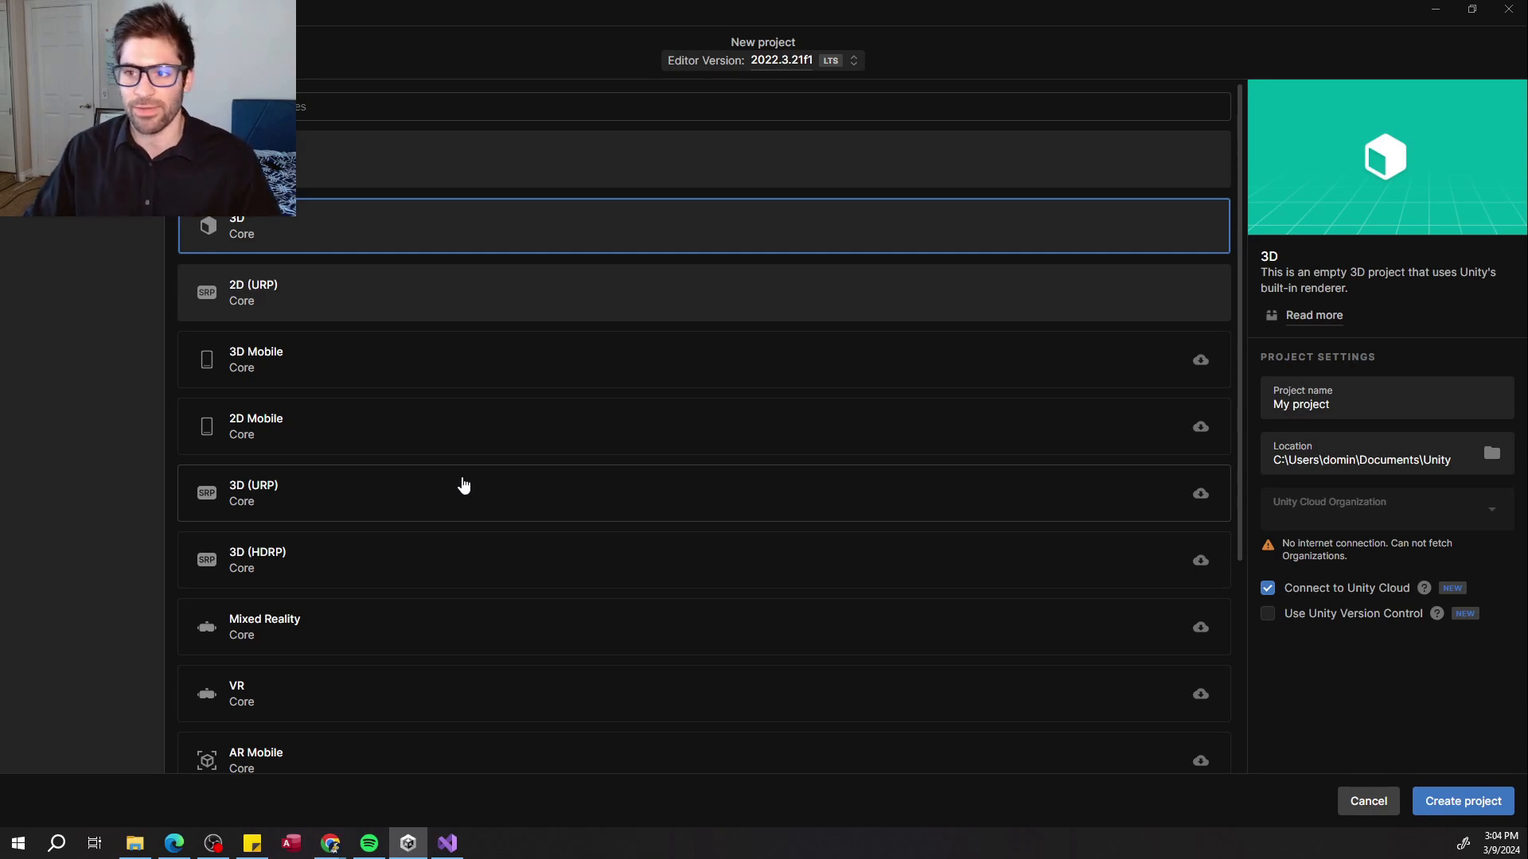
pyautogui.scroll(-5, 403, 341)
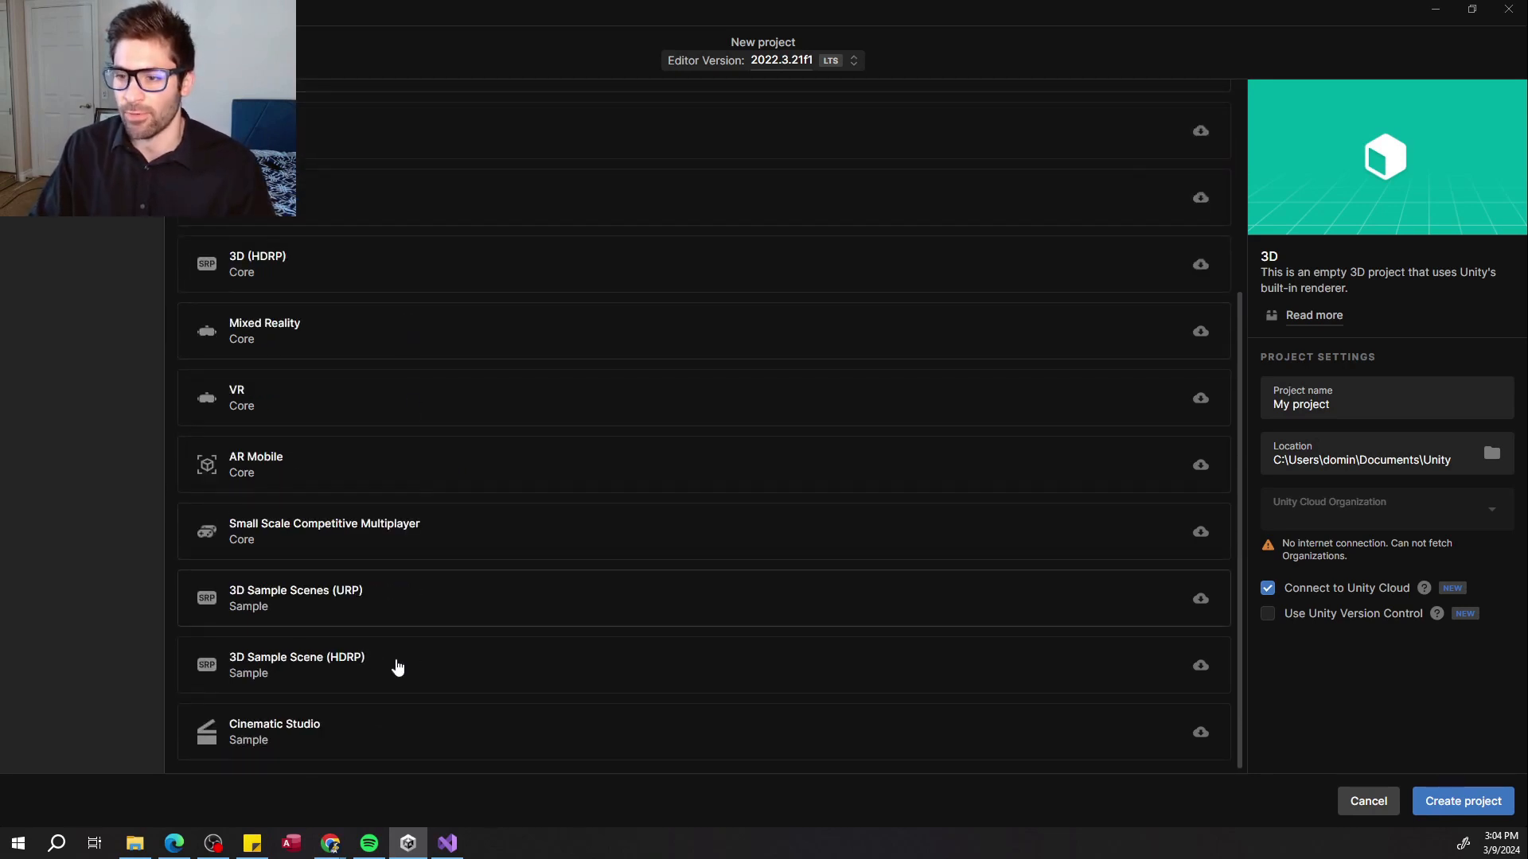
pyautogui.scroll(5, 397, 664)
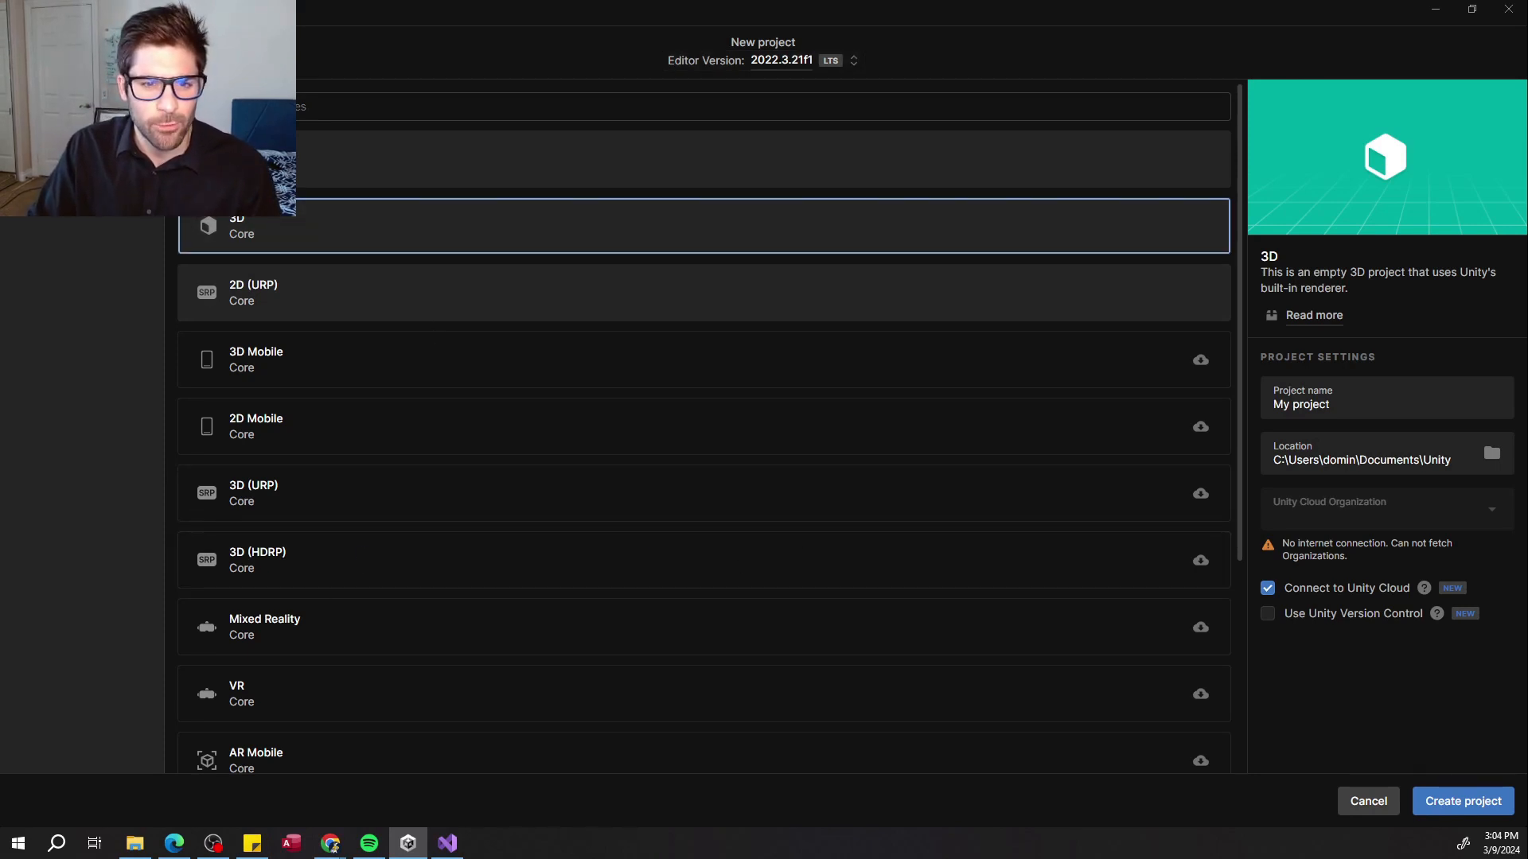
pyautogui.click(1377, 409)
pyautogui.hotkey('ctrl', 'a')
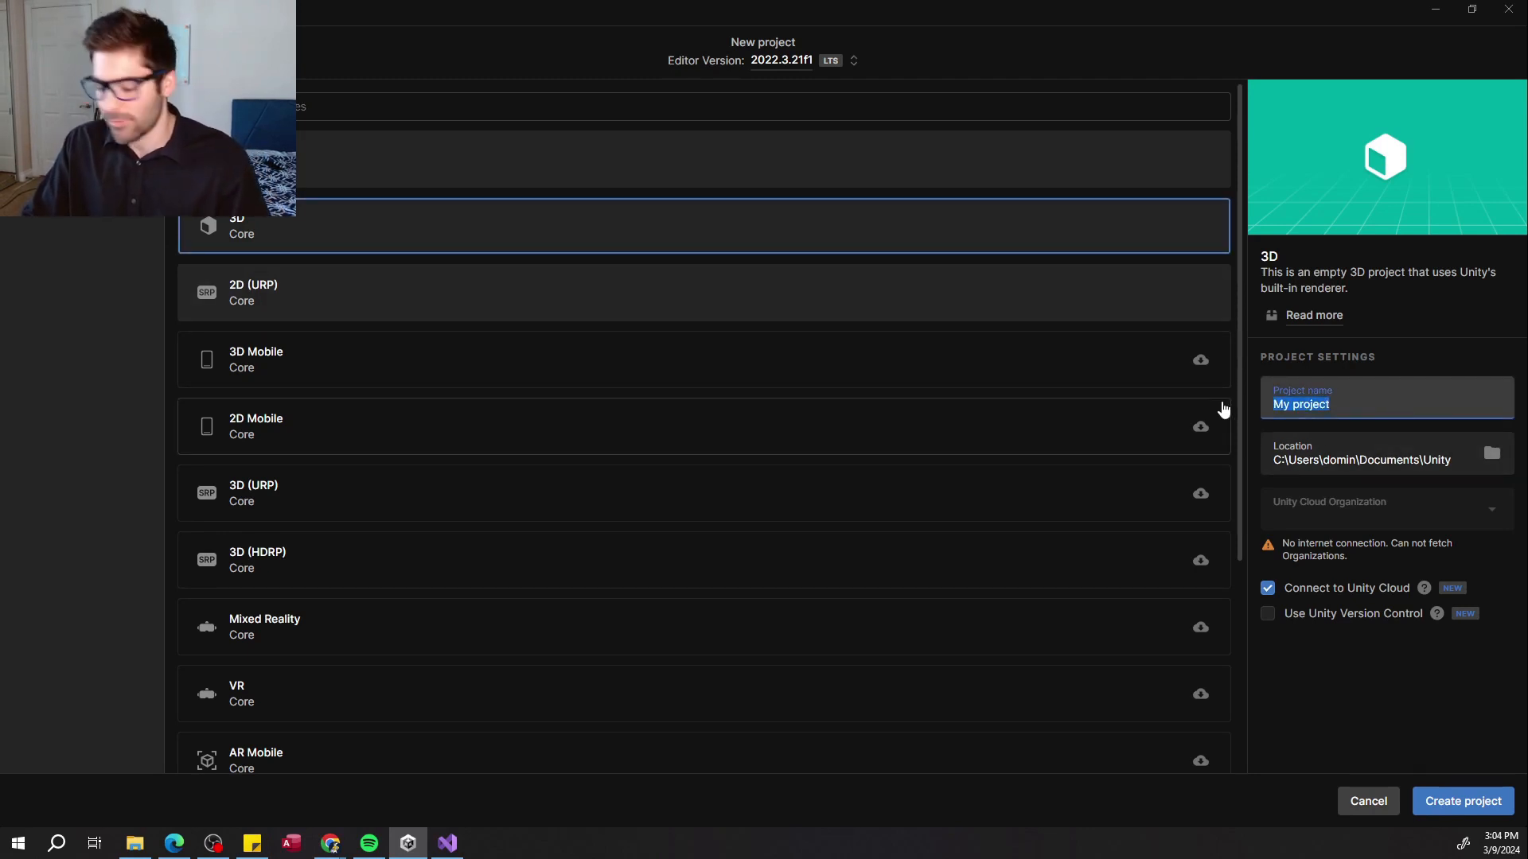
pyautogui.write('VR Base')
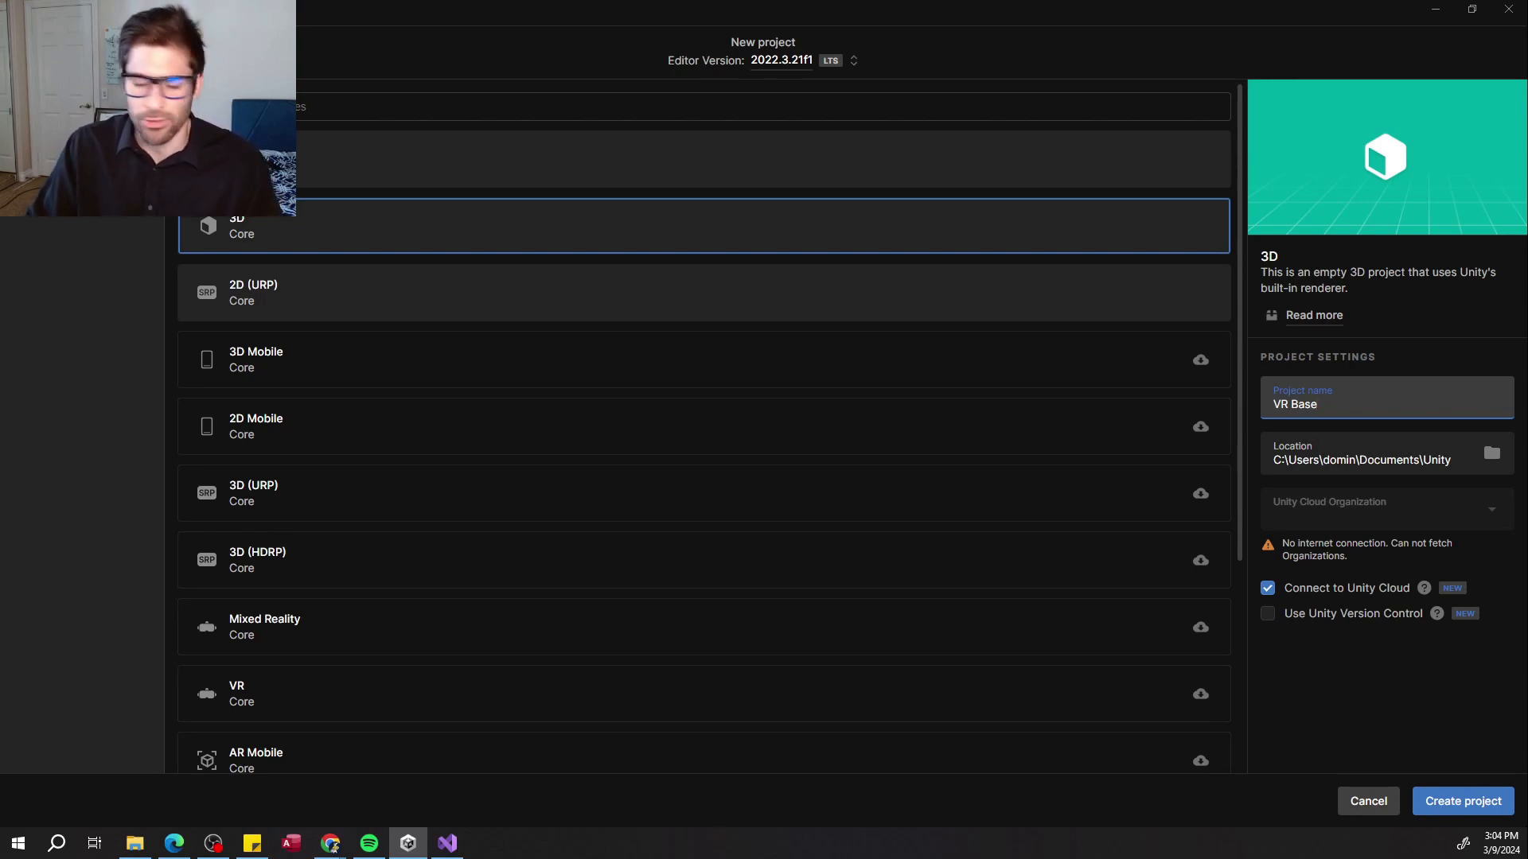
pyautogui.click(1447, 802)
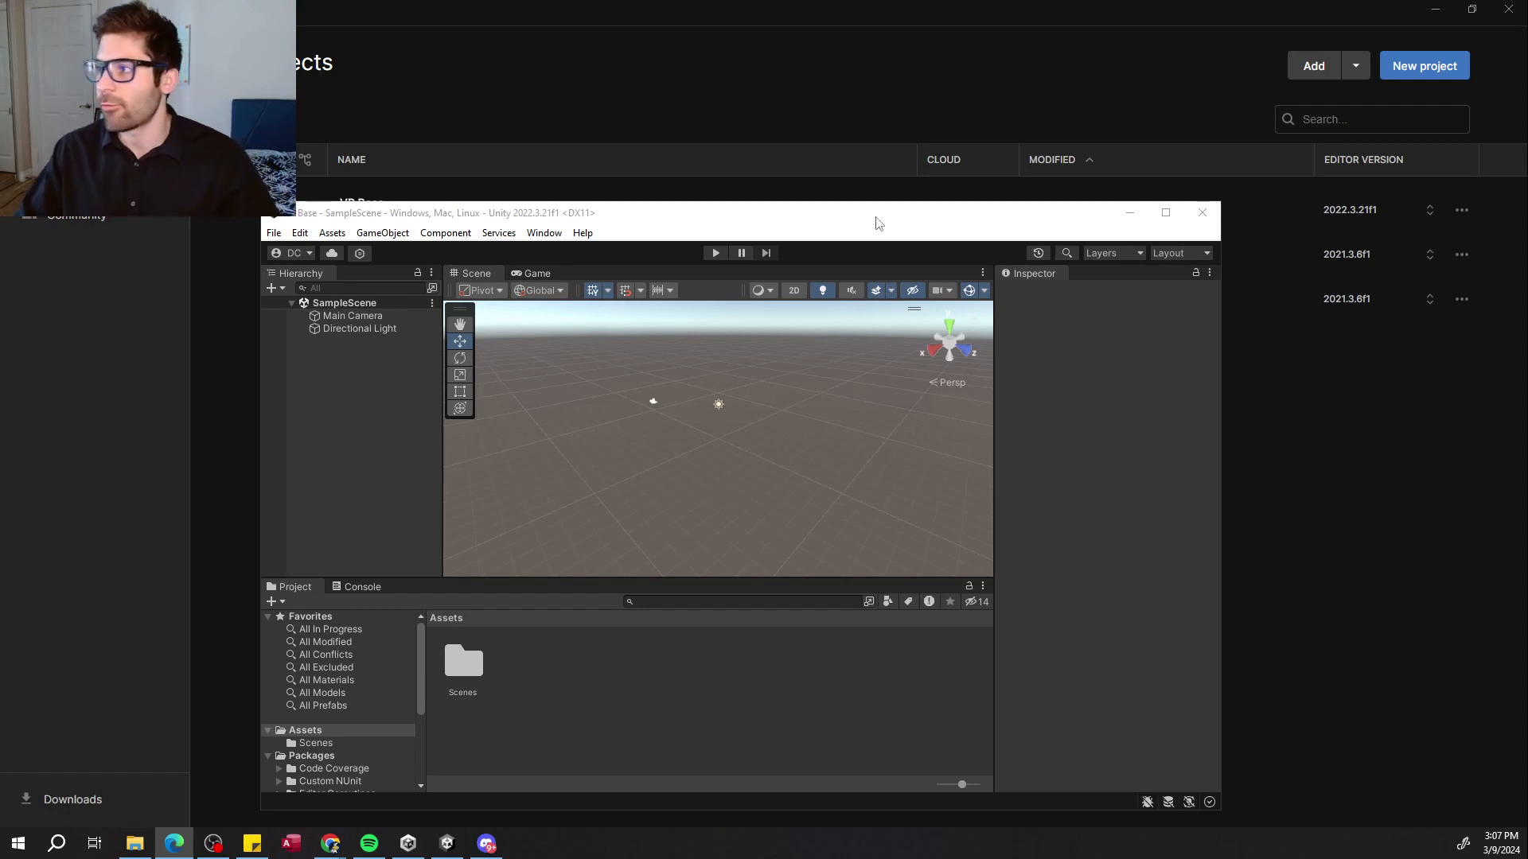
pyautogui.click(1165, 212)
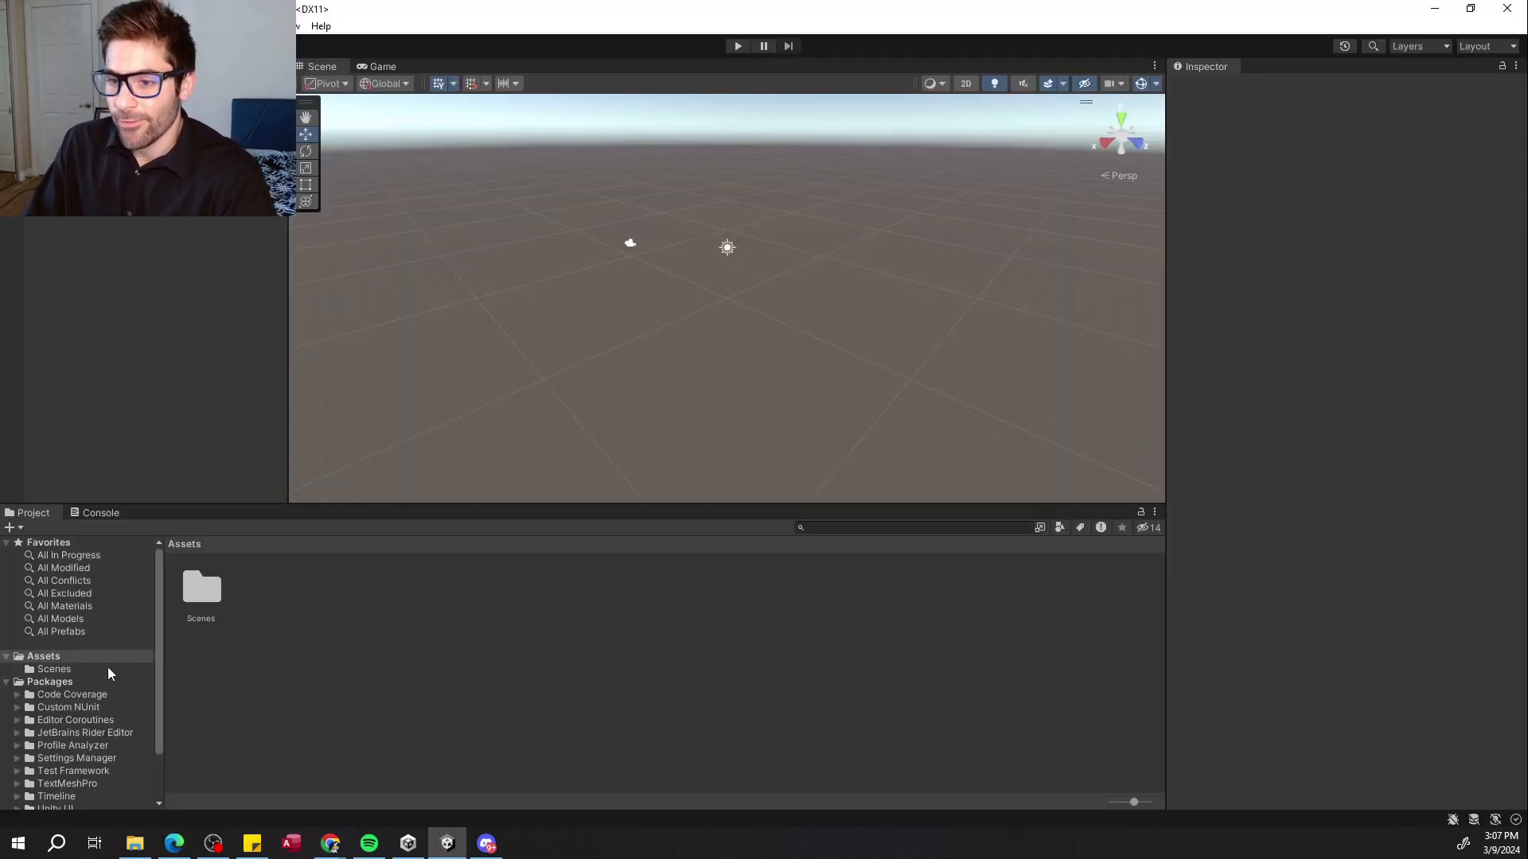
# Open the Scenes folder inside the project's Assets.
pyautogui.scroll(-2, 111, 670)
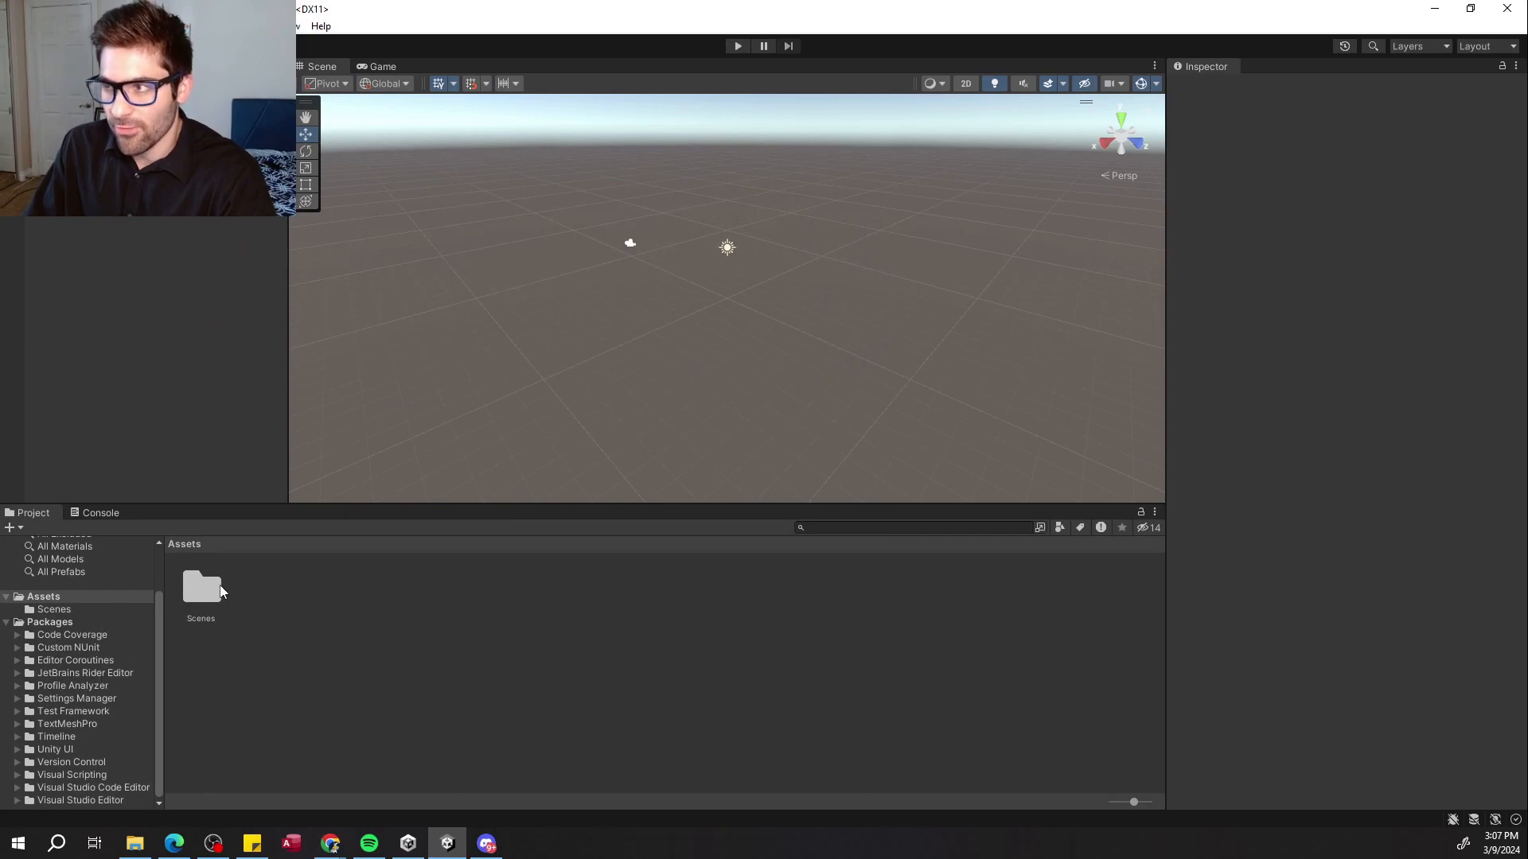
pyautogui.doubleClick(191, 603)
pyautogui.click(191, 604)
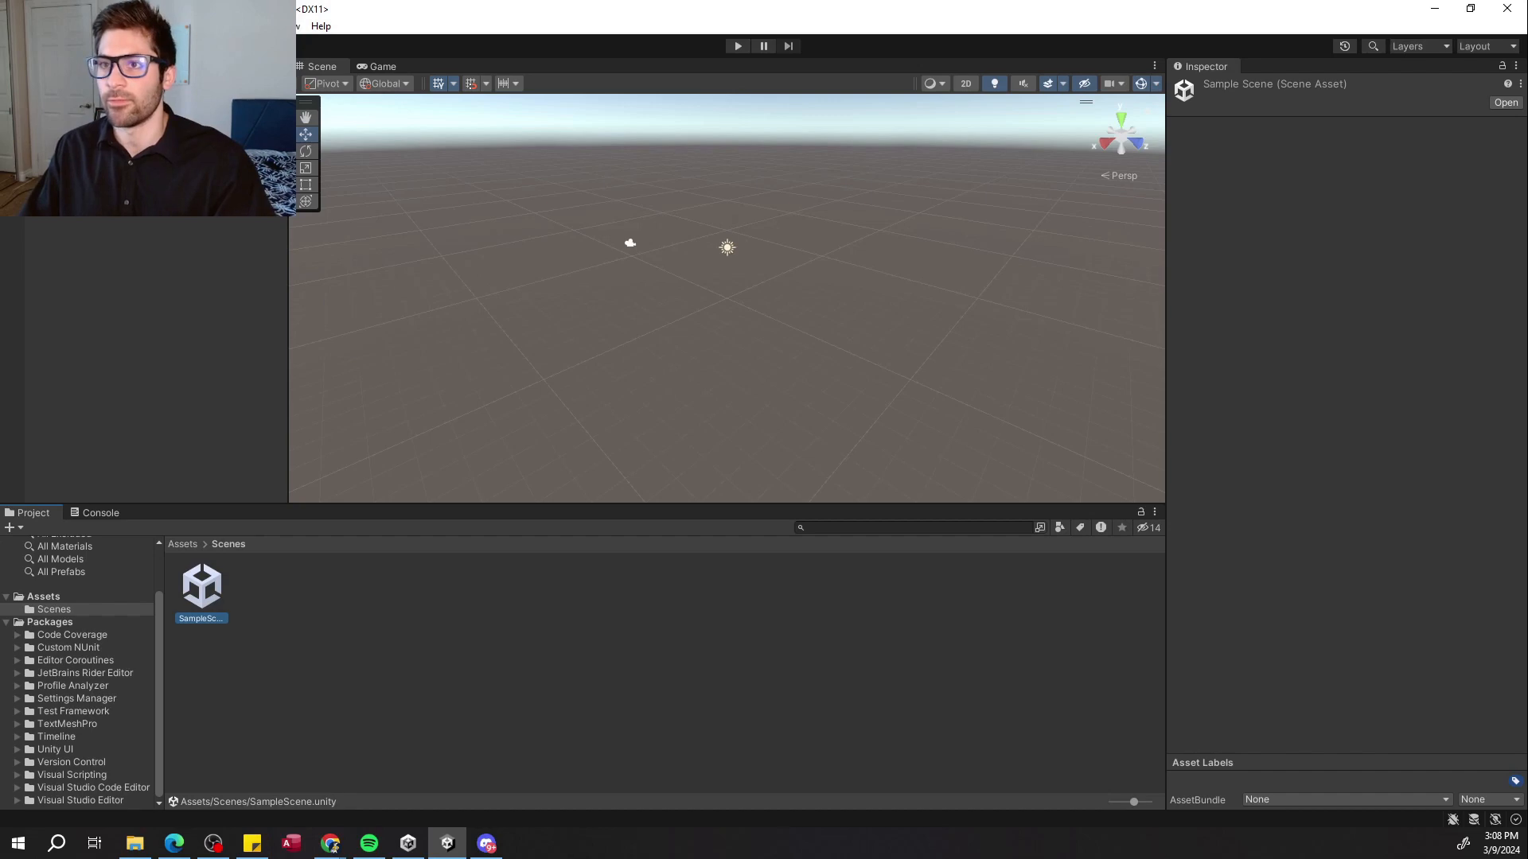
# Select the Directional Light in the scene and switch to the Move tool.
pyautogui.click(72, 122)
pyautogui.click(67, 109)
pyautogui.click(72, 122)
pyautogui.click(70, 96)
pyautogui.click(67, 109)
pyautogui.click(72, 122)
pyautogui.moveTo(636, 210); pyautogui.dragTo(675, 158, button='right')
pyautogui.press('w')
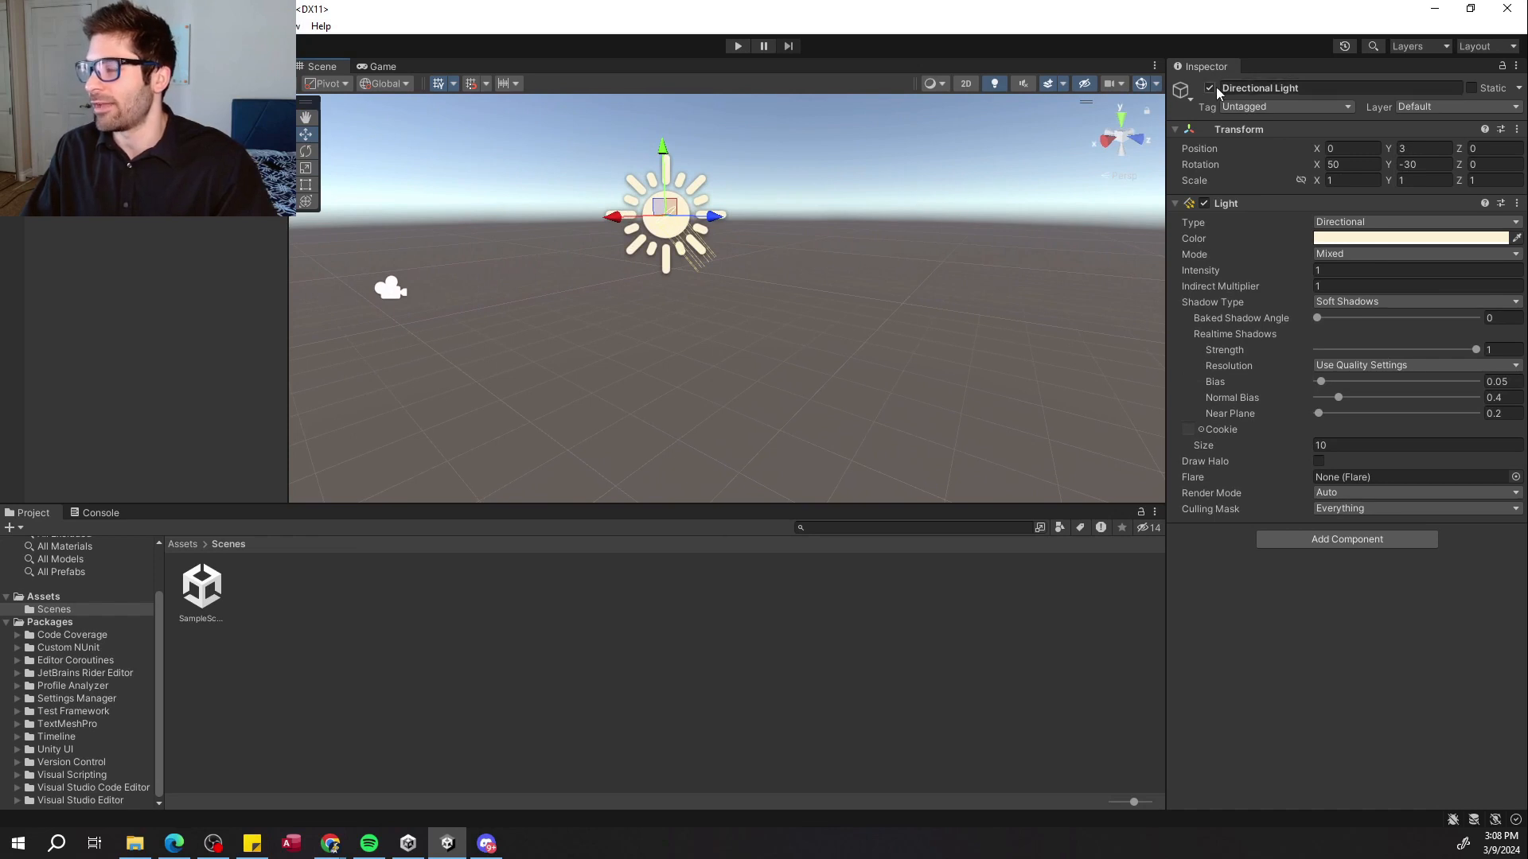
# Switch the Directional Light off and on again several times while orbiting the scene view.
pyautogui.click(1210, 87)
pyautogui.click(1211, 88)
pyautogui.click(1210, 88)
pyautogui.click(1210, 87)
pyautogui.click(1210, 88)
pyautogui.click(1210, 88)
pyautogui.moveTo(943, 198); pyautogui.dragTo(715, 189, button='right')
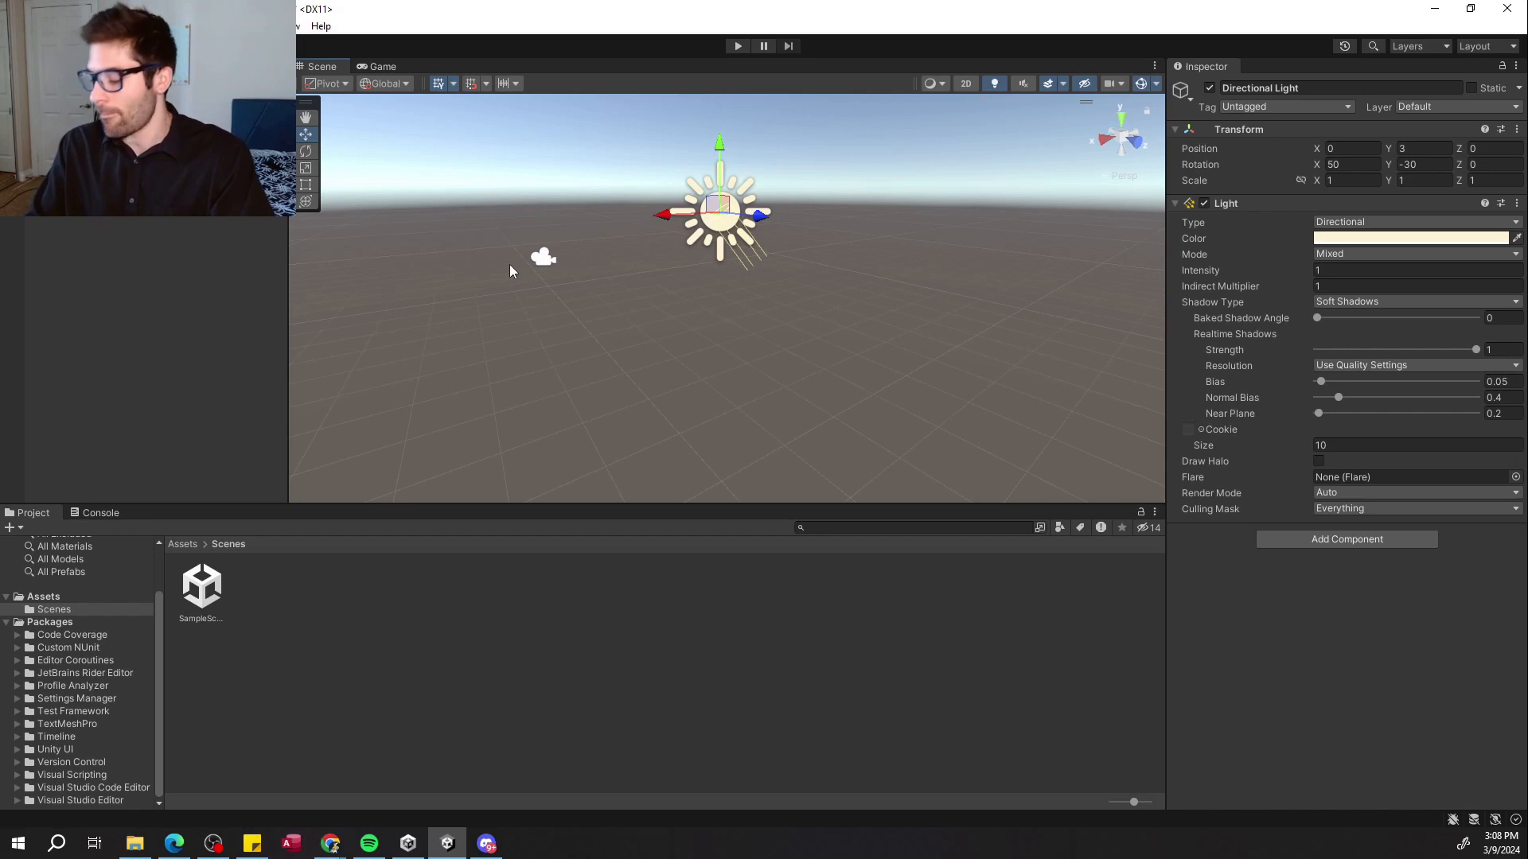
pyautogui.moveTo(579, 236); pyautogui.dragTo(738, 348, button='right')
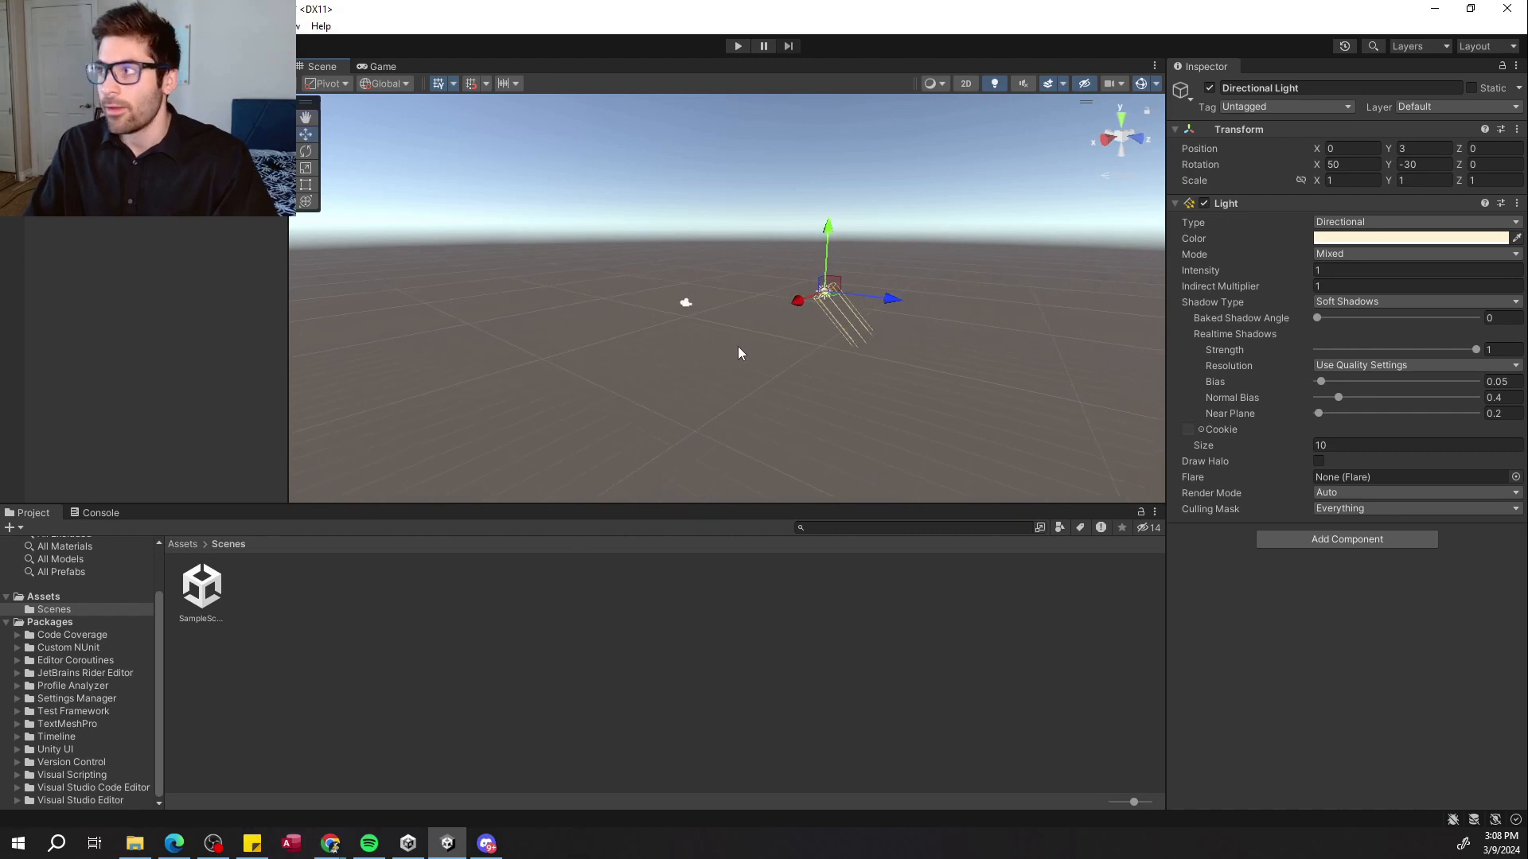
# Switch the editor layout to 2 by 3, then to 4 Split.
pyautogui.click(1471, 46)
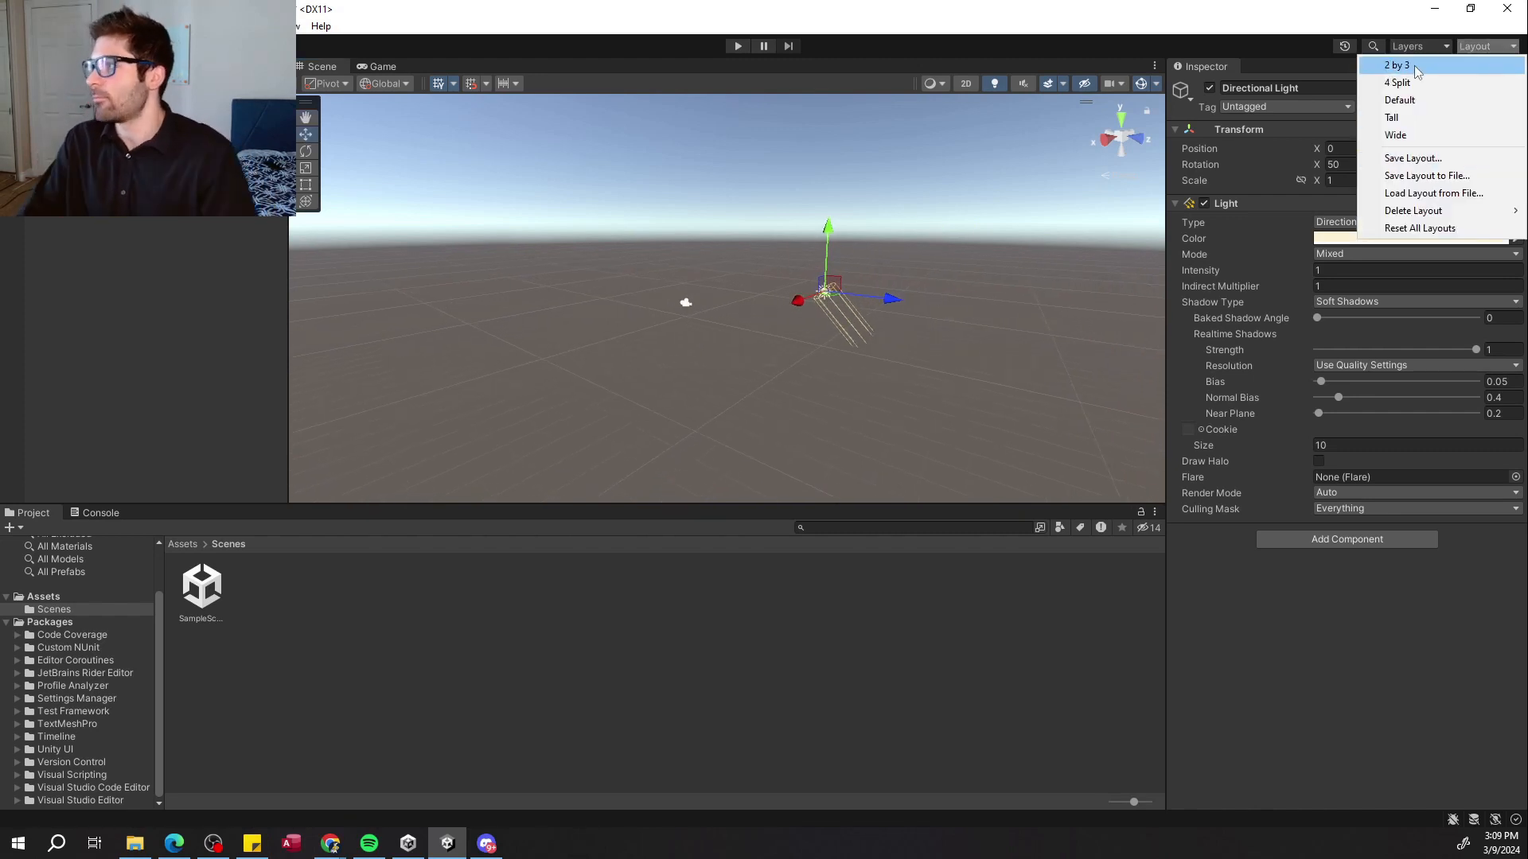
pyautogui.click(1415, 66)
pyautogui.click(1463, 48)
pyautogui.click(1445, 82)
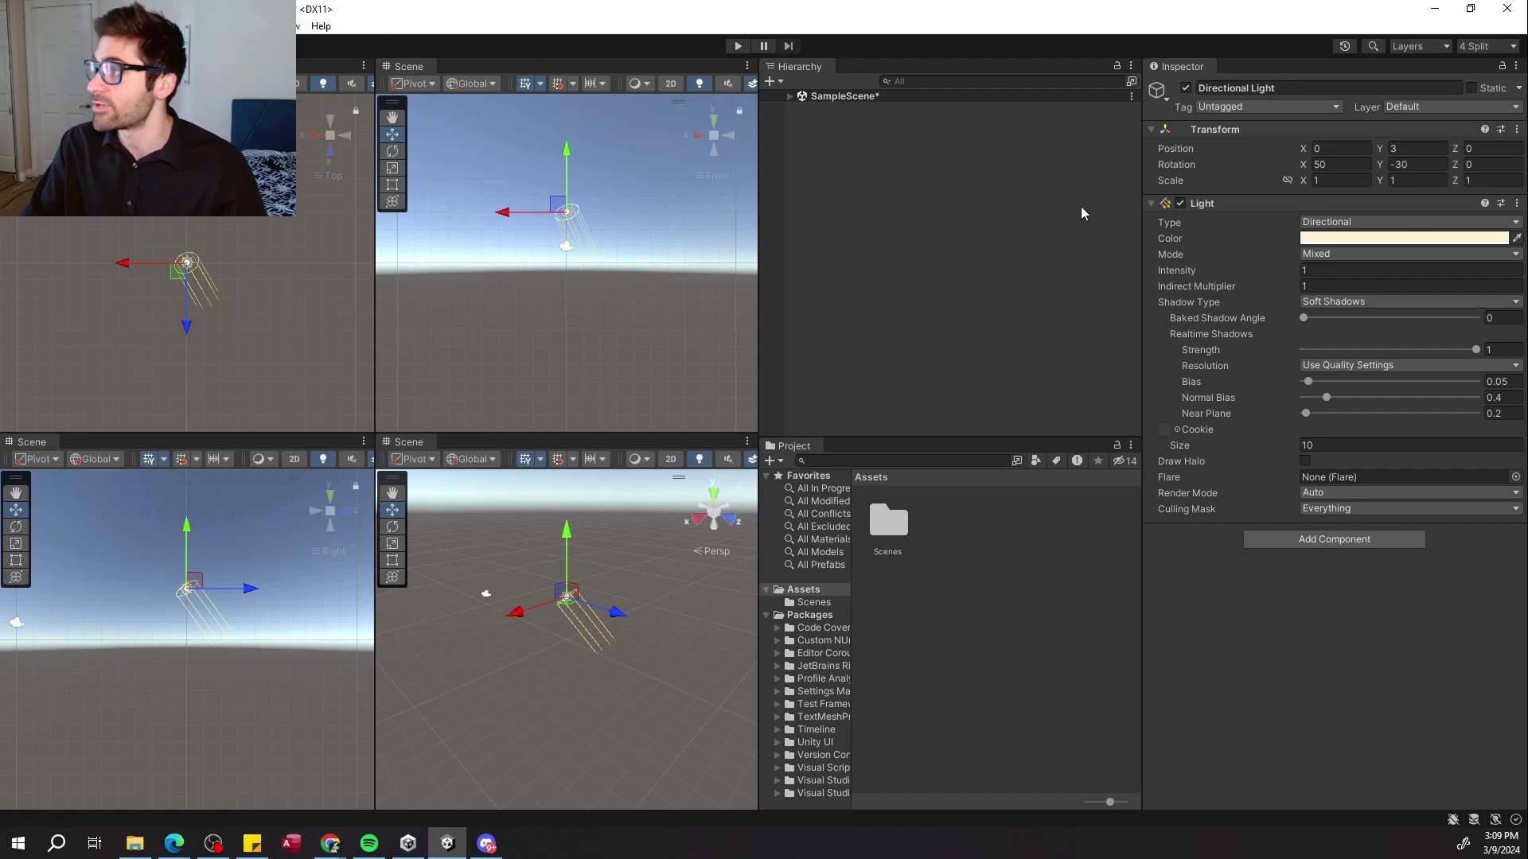
# Reset the editor layout to Default.
pyautogui.click(1468, 46)
pyautogui.click(1426, 101)
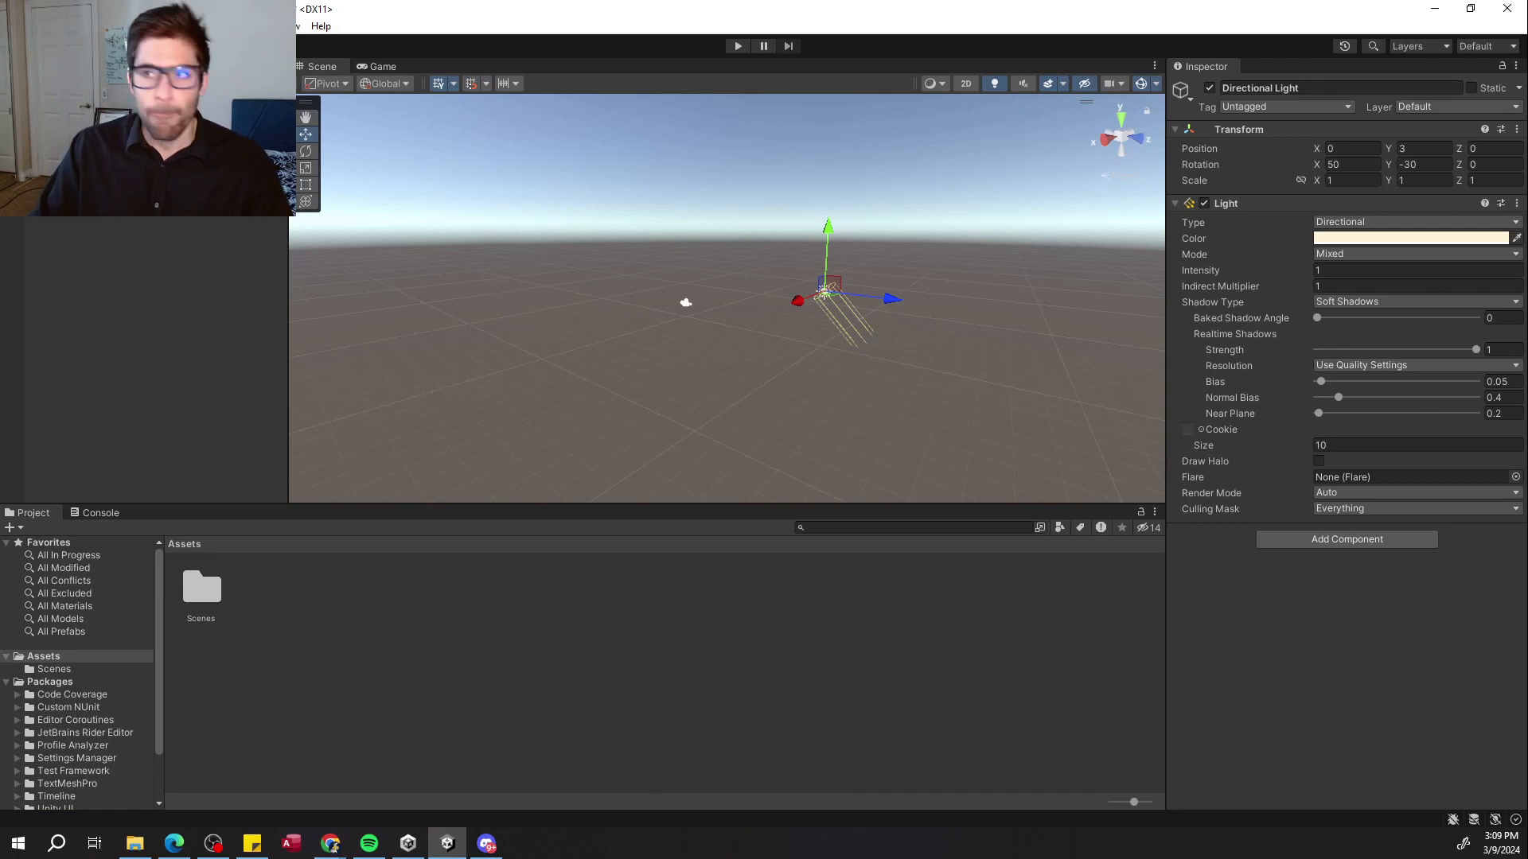
# Switch to the Game view and inspect its display and scale settings, then return to the Scene view.
pyautogui.click(368, 67)
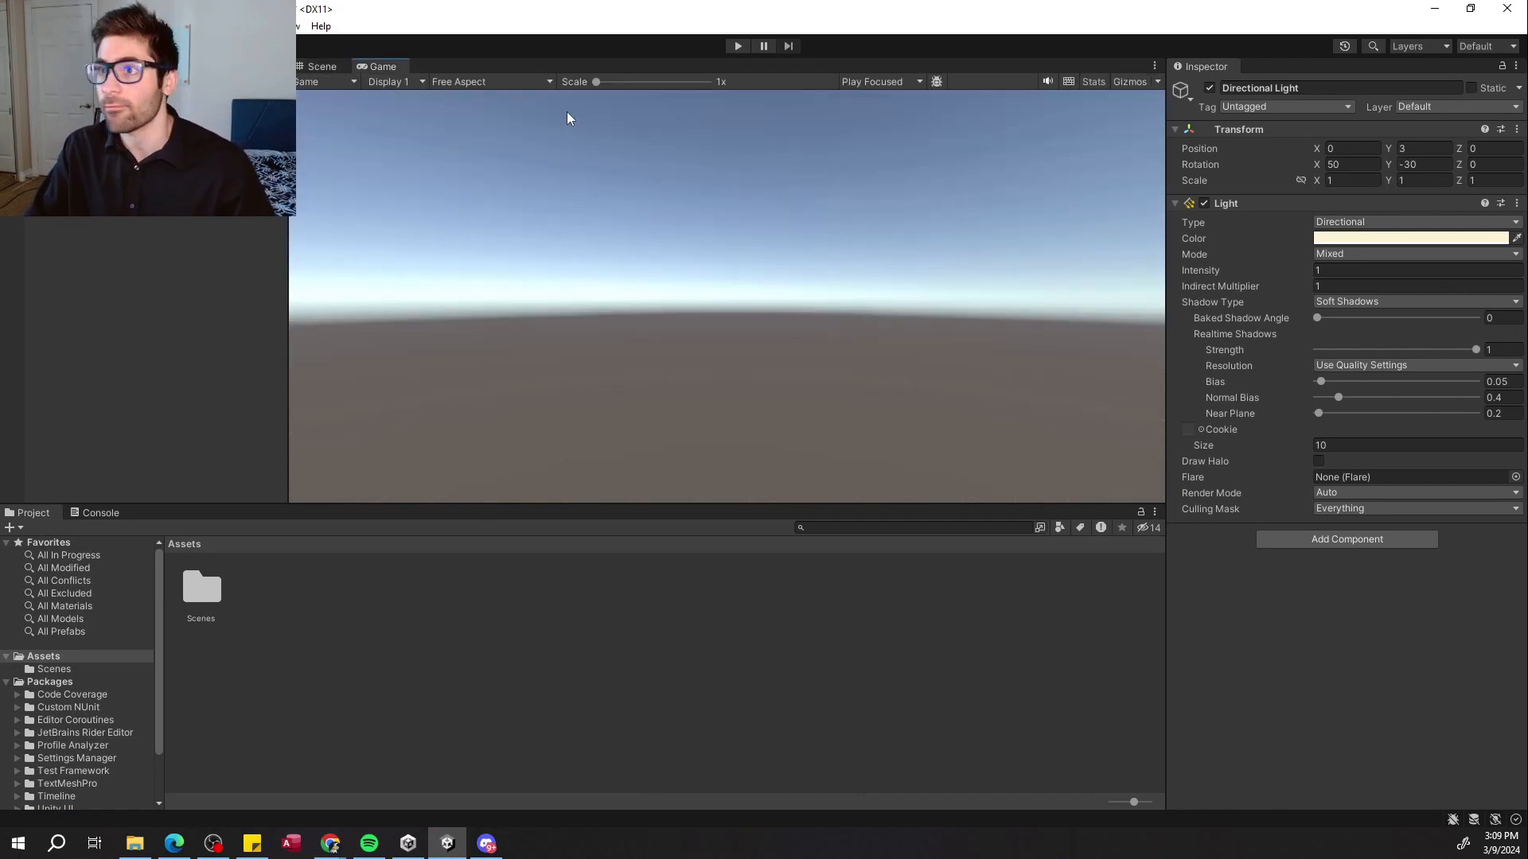
pyautogui.moveTo(596, 82)
pyautogui.mouseDown()
pyautogui.moveTo(645, 86)
pyautogui.moveTo(611, 95)
pyautogui.mouseUp()
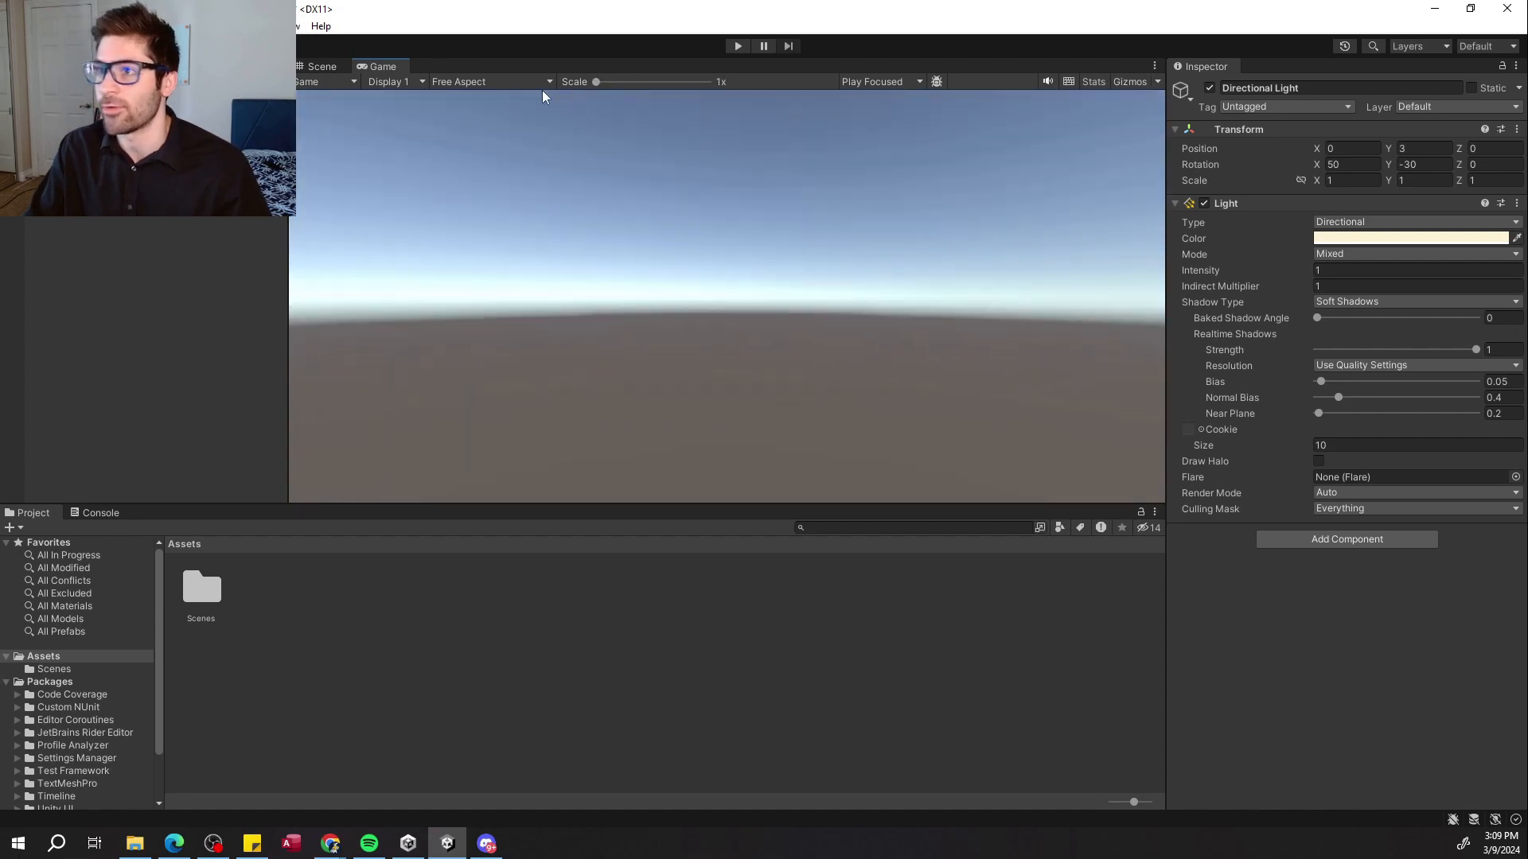
pyautogui.click(395, 82)
pyautogui.click(410, 119)
pyautogui.click(411, 84)
pyautogui.click(412, 102)
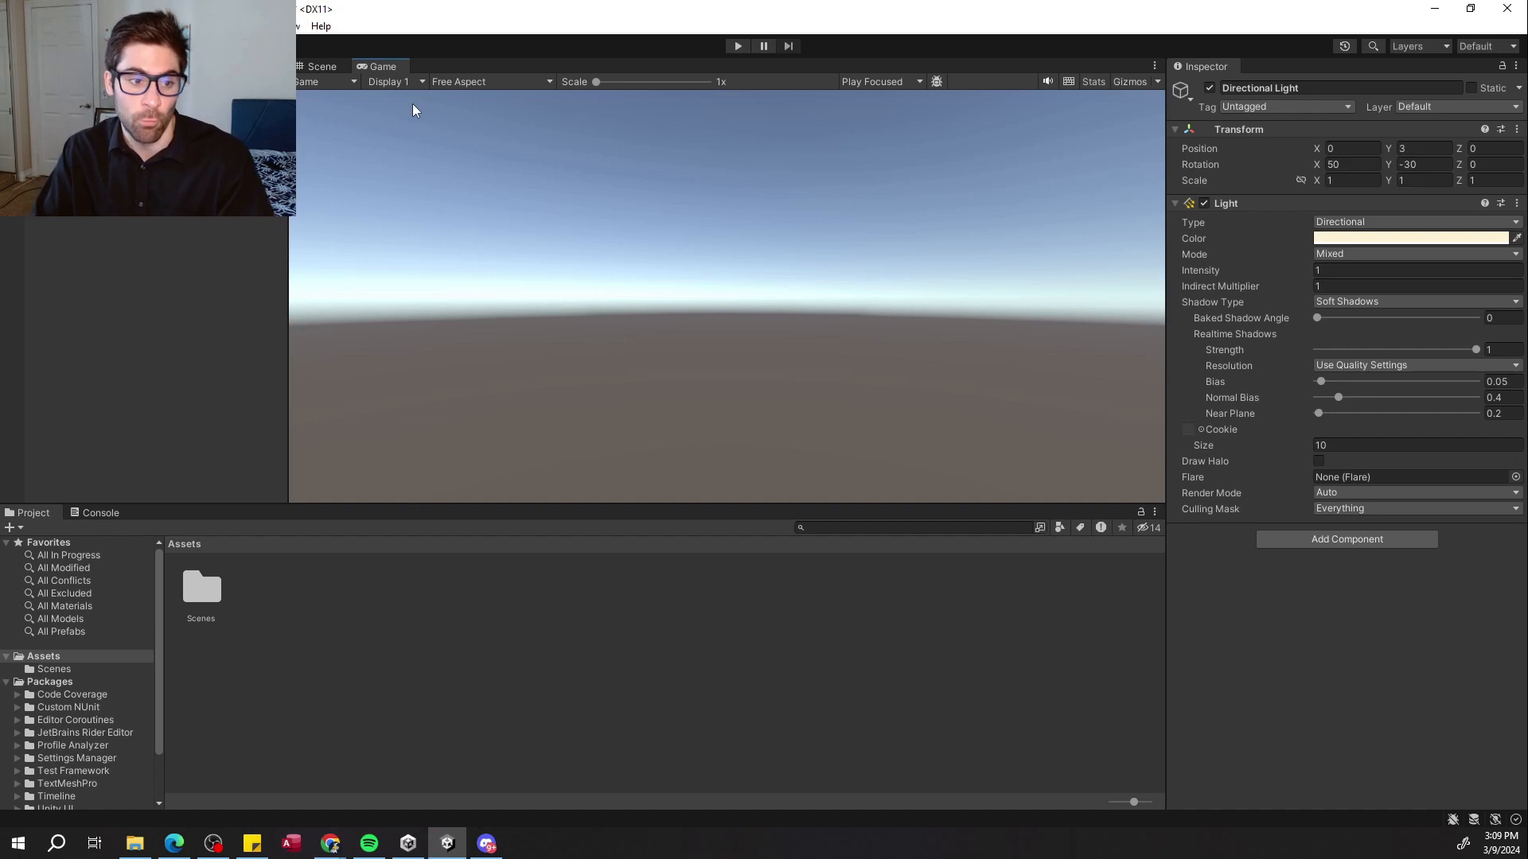
pyautogui.click(322, 67)
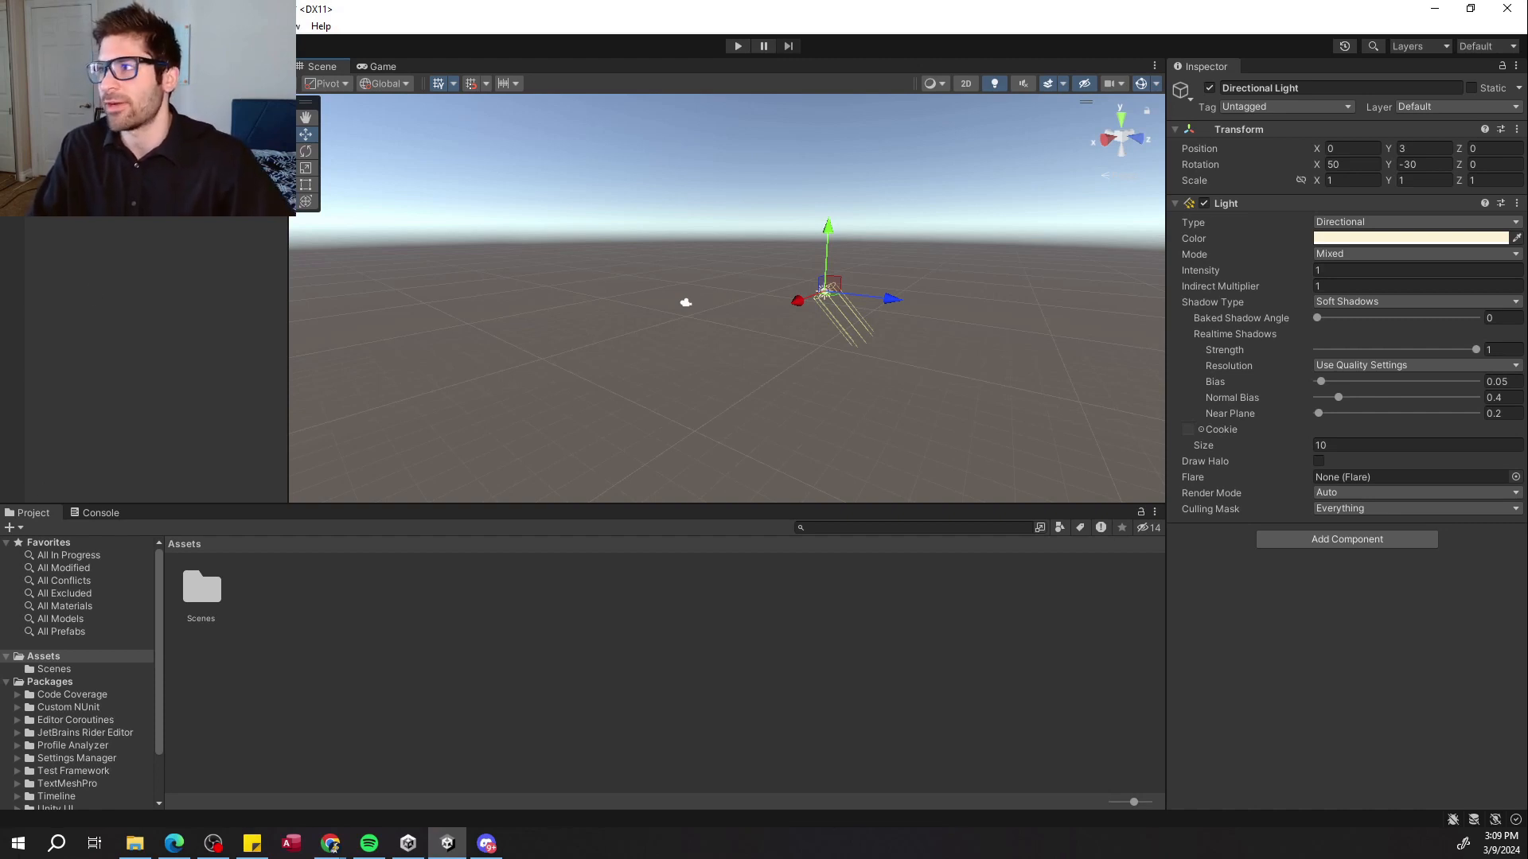
# Open the Scene view's draw mode list, then start and stop Play mode.
pyautogui.click(938, 84)
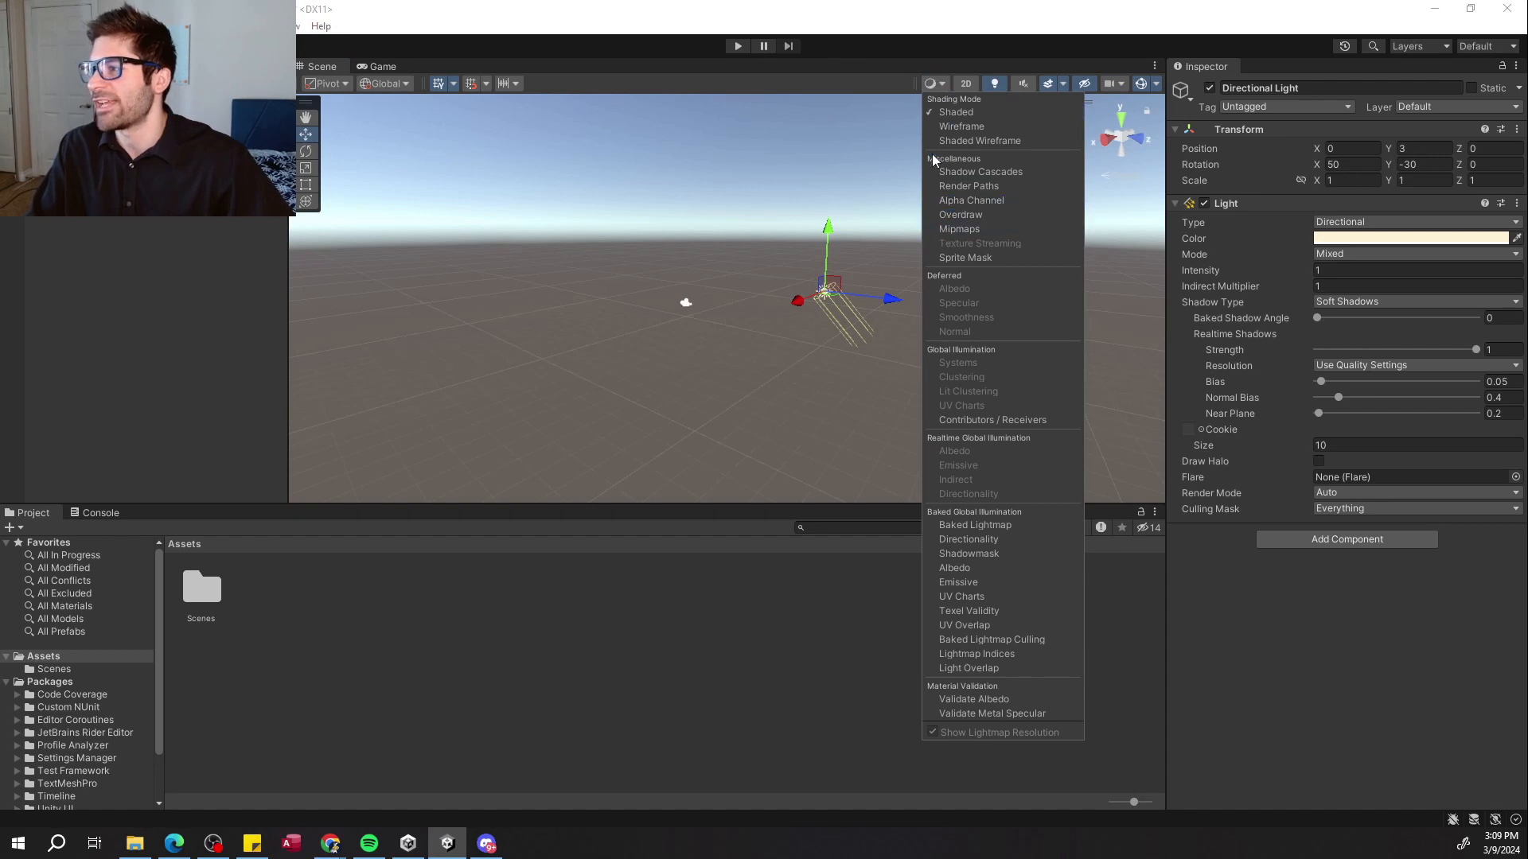
pyautogui.click(931, 108)
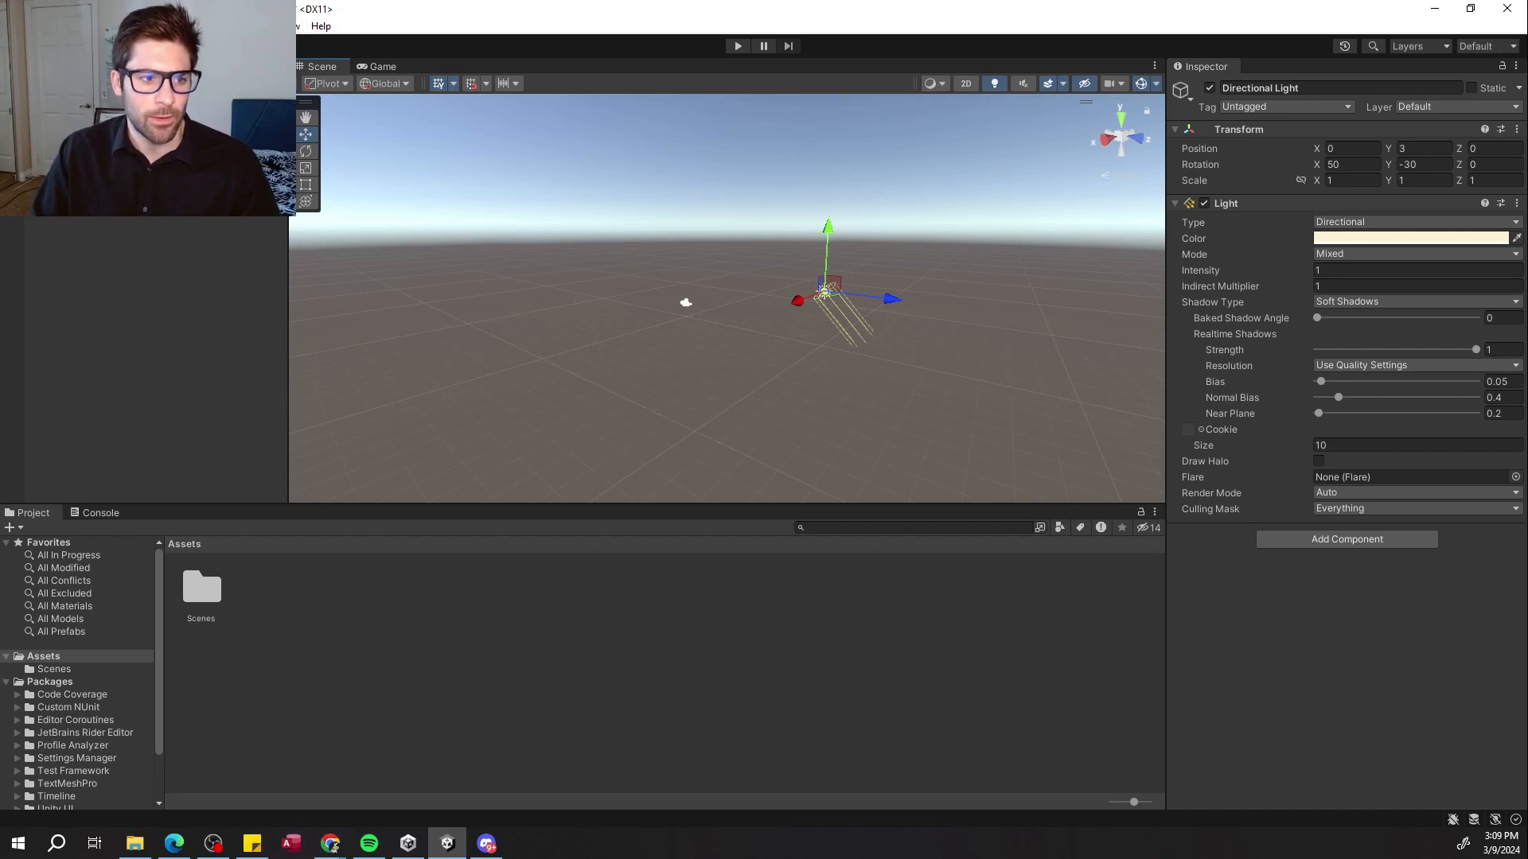
pyautogui.click(732, 47)
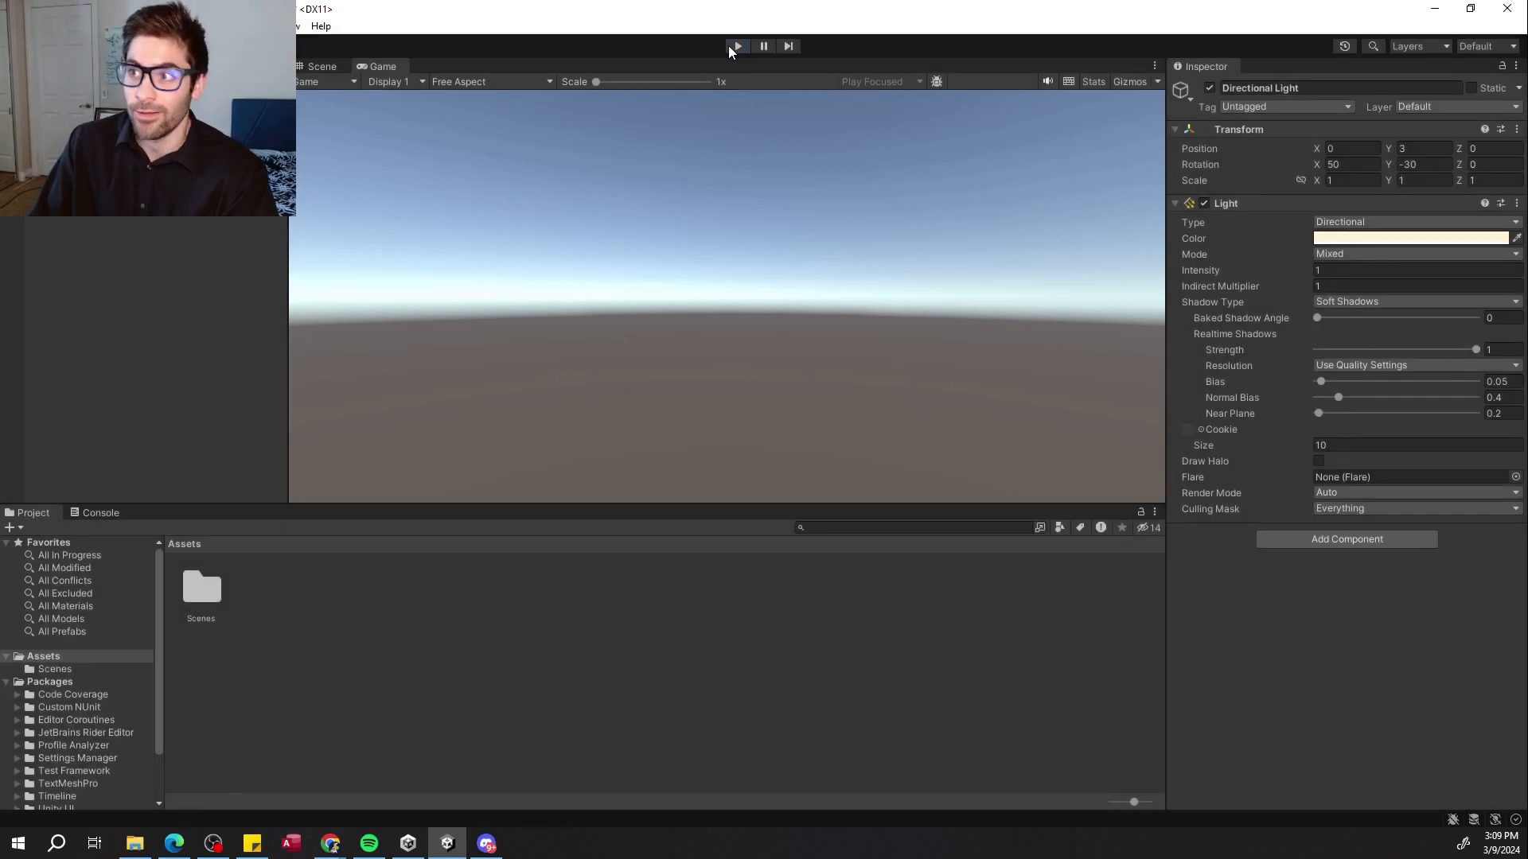
pyautogui.click(730, 48)
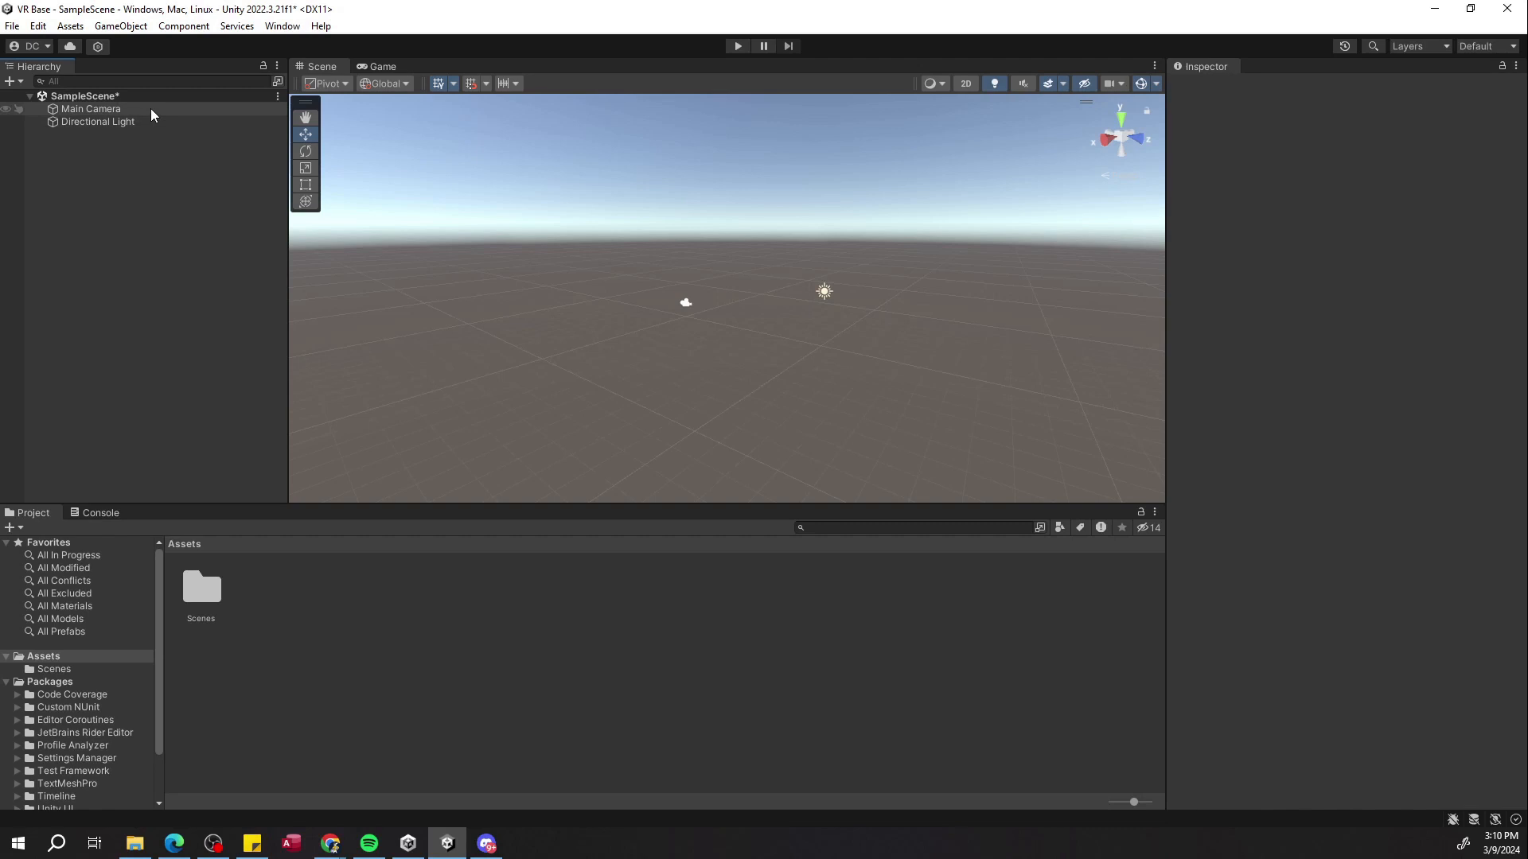
# Select and frame the Main Camera and the Directional Light in the Hierarchy to inspect them.
pyautogui.doubleClick(151, 108)
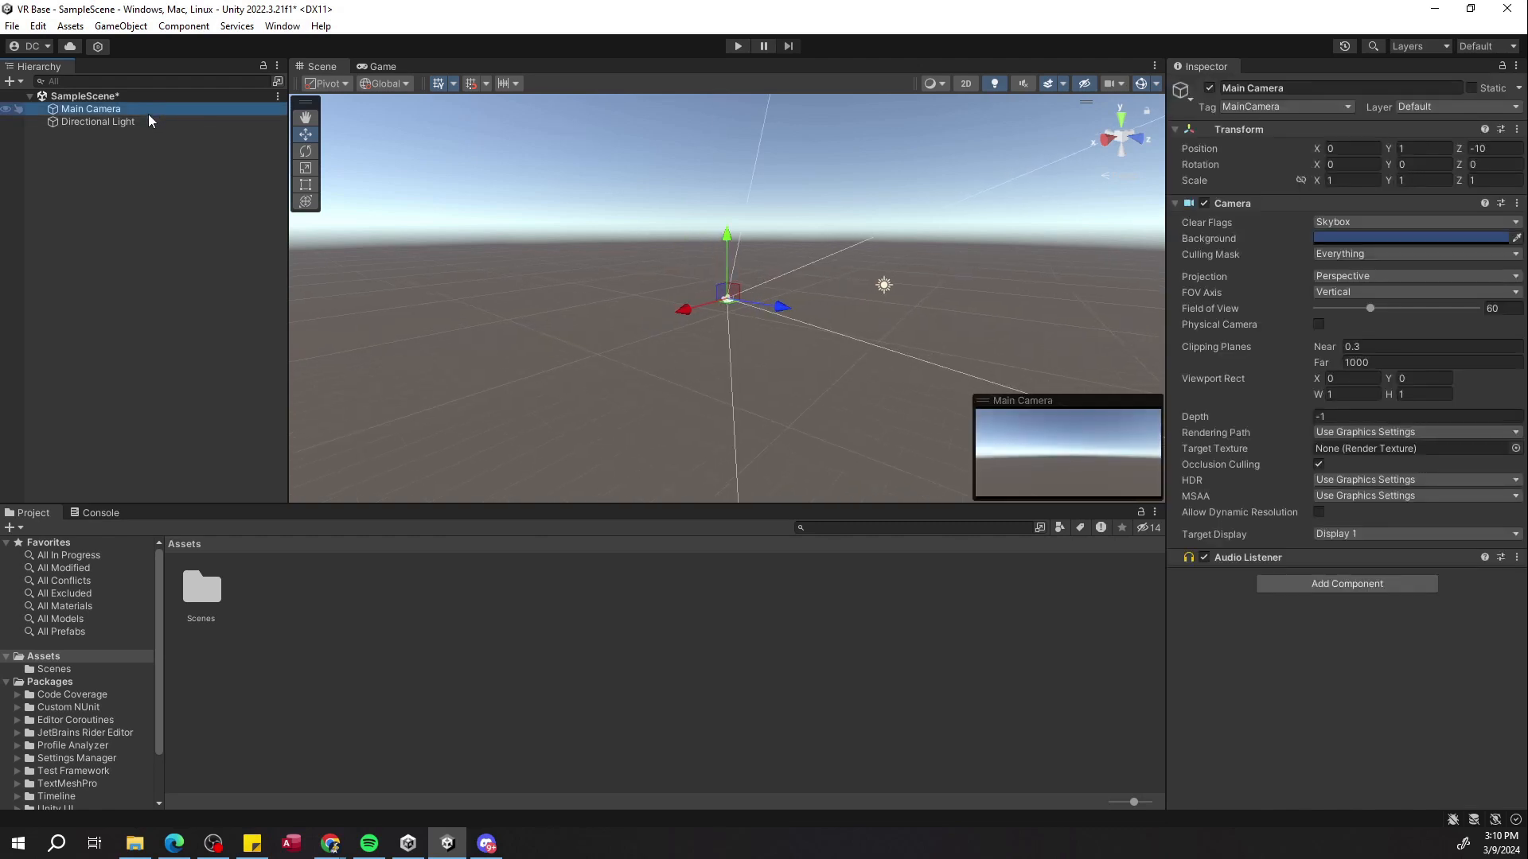
pyautogui.click(146, 120)
pyautogui.moveTo(609, 332); pyautogui.dragTo(409, 287, button='right')
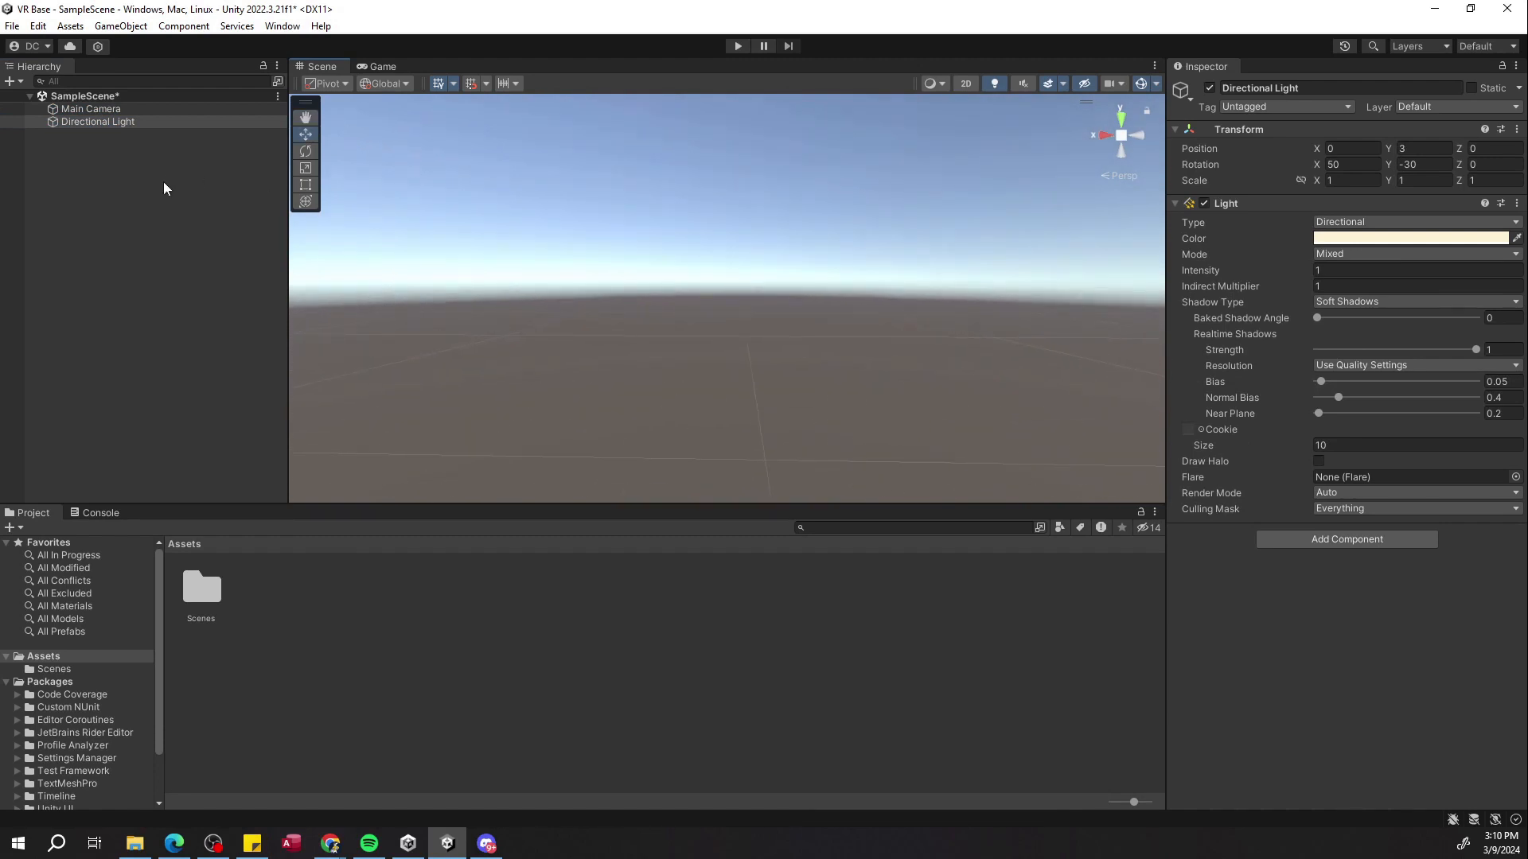
pyautogui.click(128, 109)
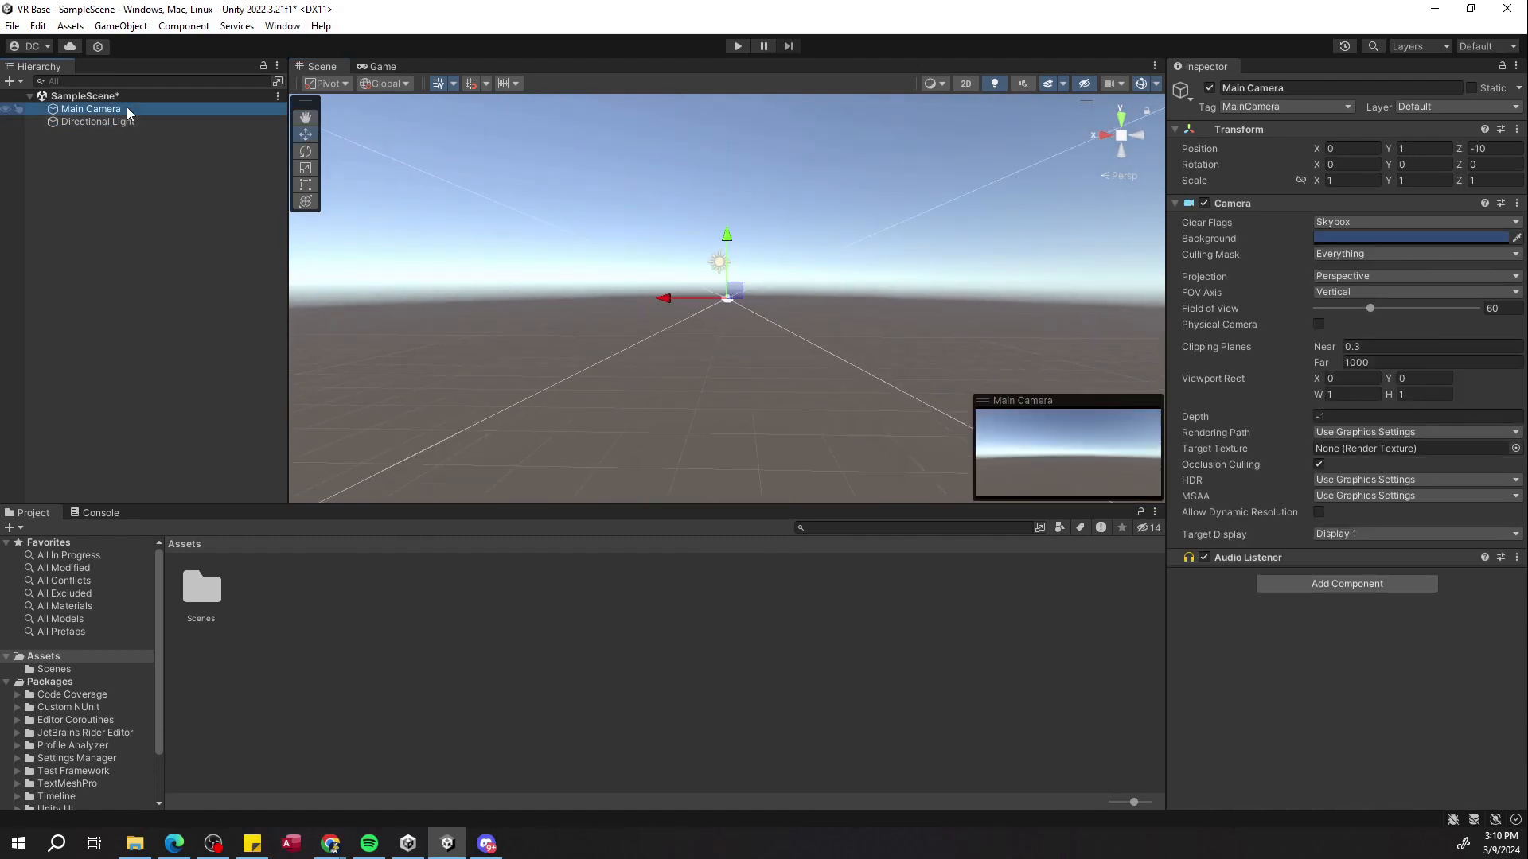
pyautogui.click(127, 123)
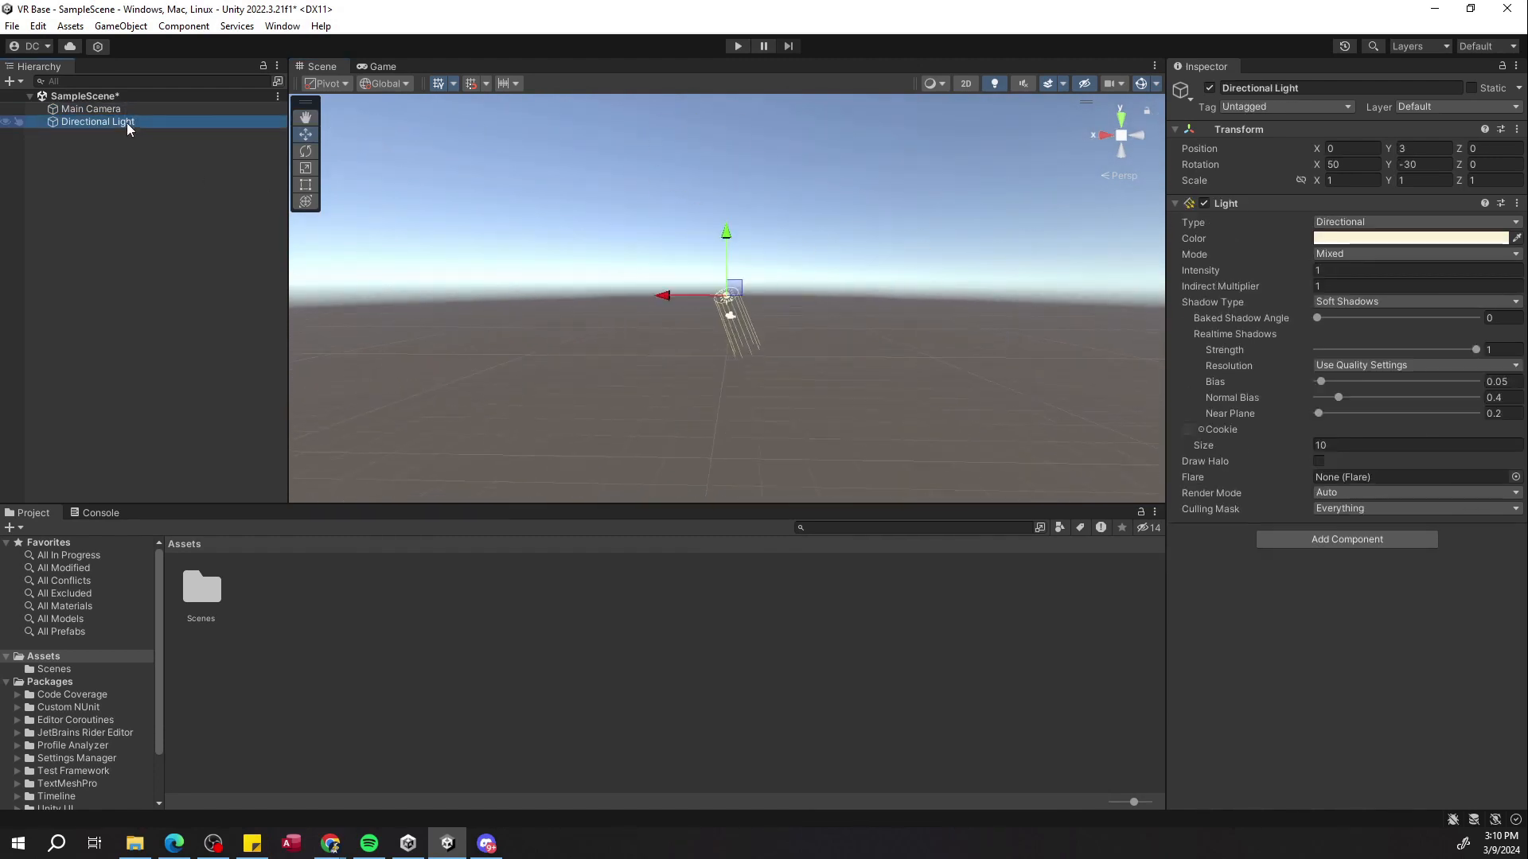
pyautogui.keyDown('alt'); pyautogui.moveTo(409, 231); pyautogui.dragTo(695, 362); pyautogui.keyUp('alt')
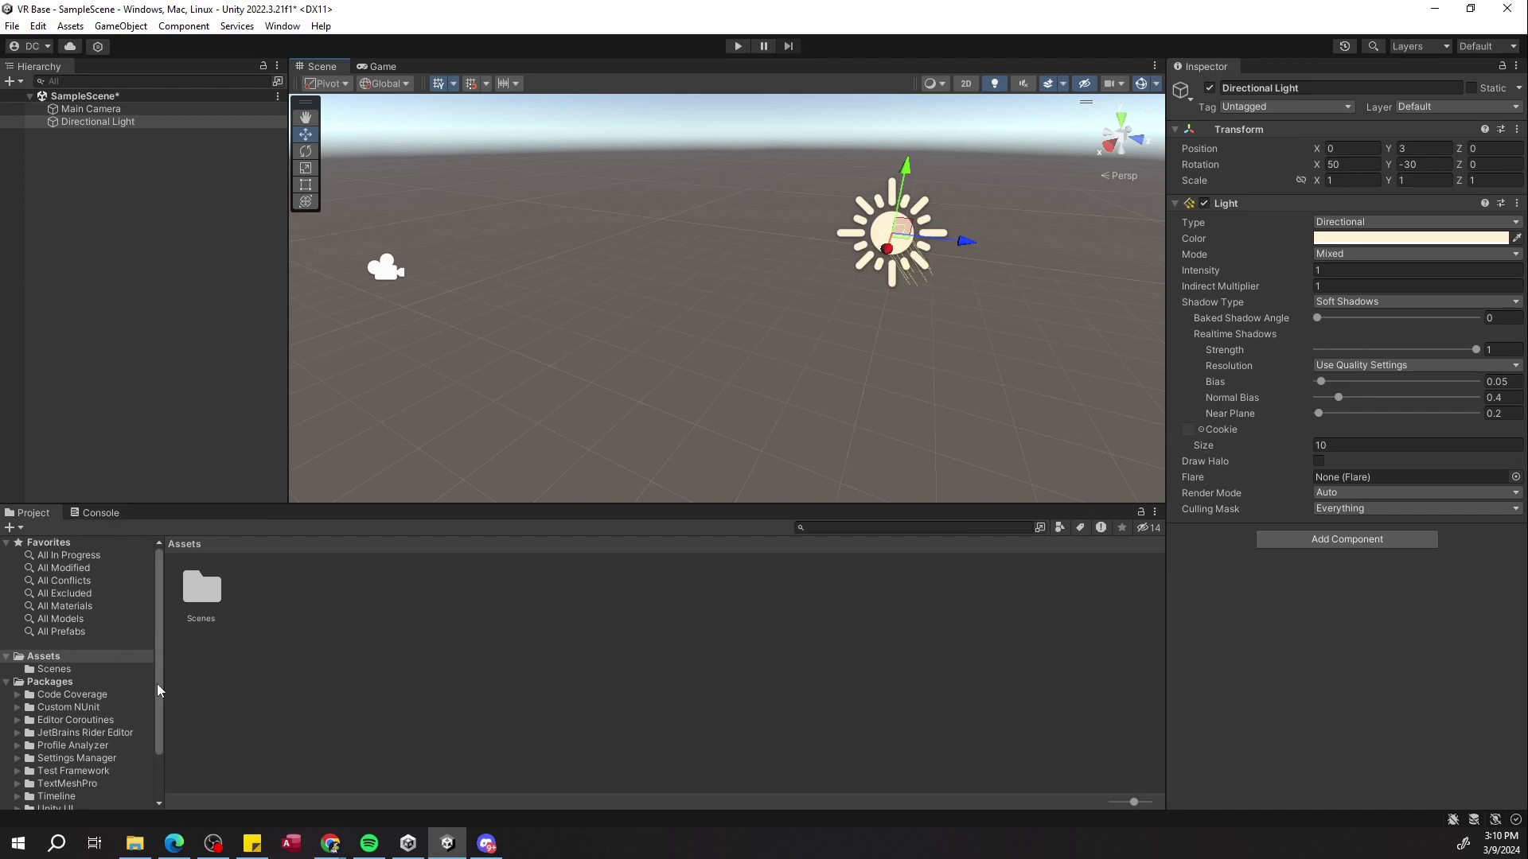
# Browse the folders inside Packages, then go back to Assets and select the Scenes folder.
pyautogui.click(49, 681)
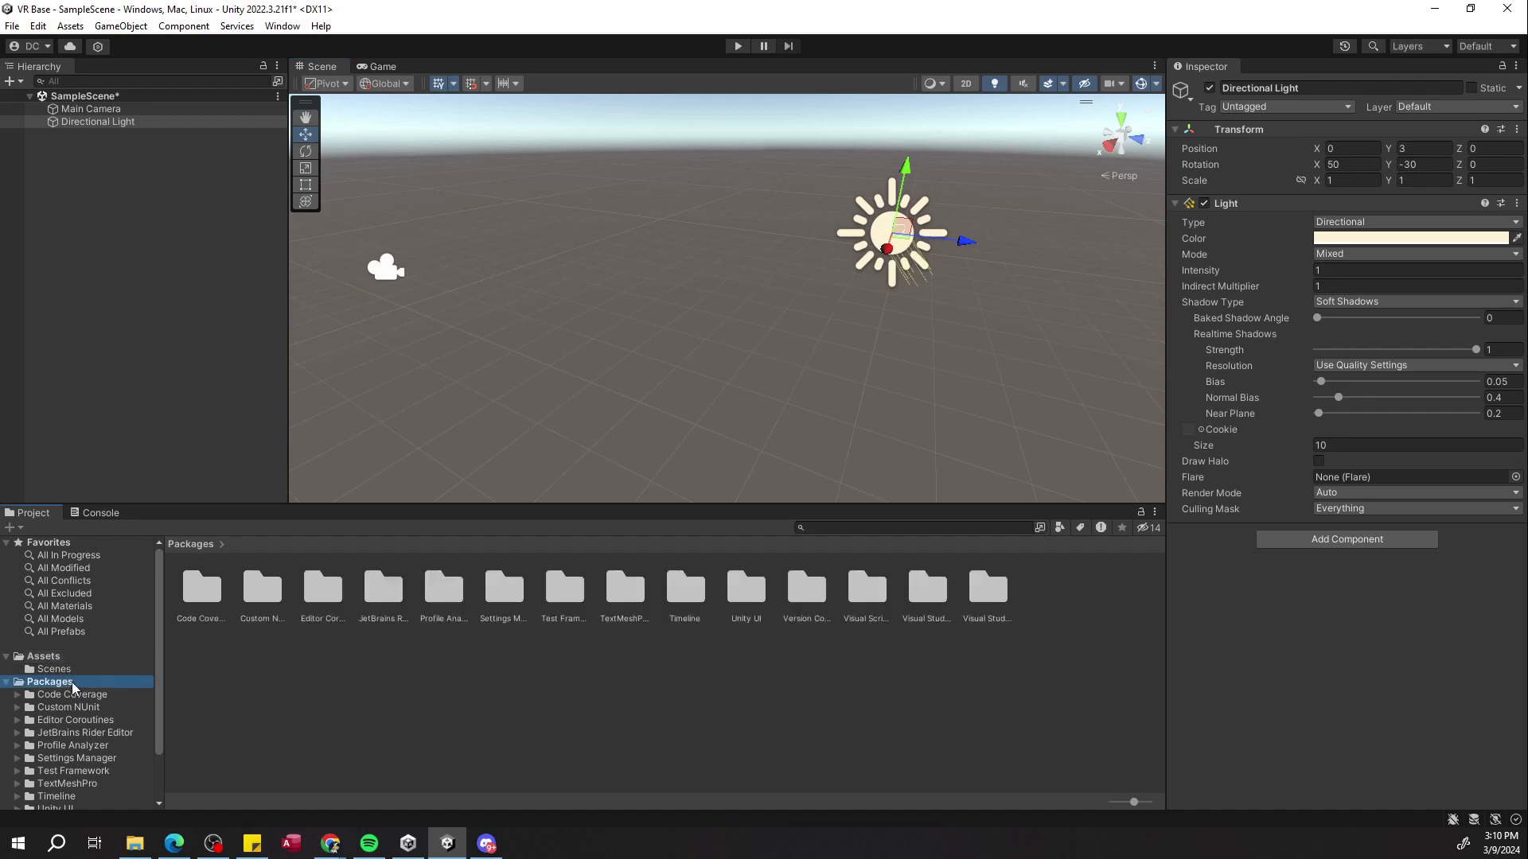
pyautogui.click(266, 602)
pyautogui.click(682, 597)
pyautogui.click(759, 598)
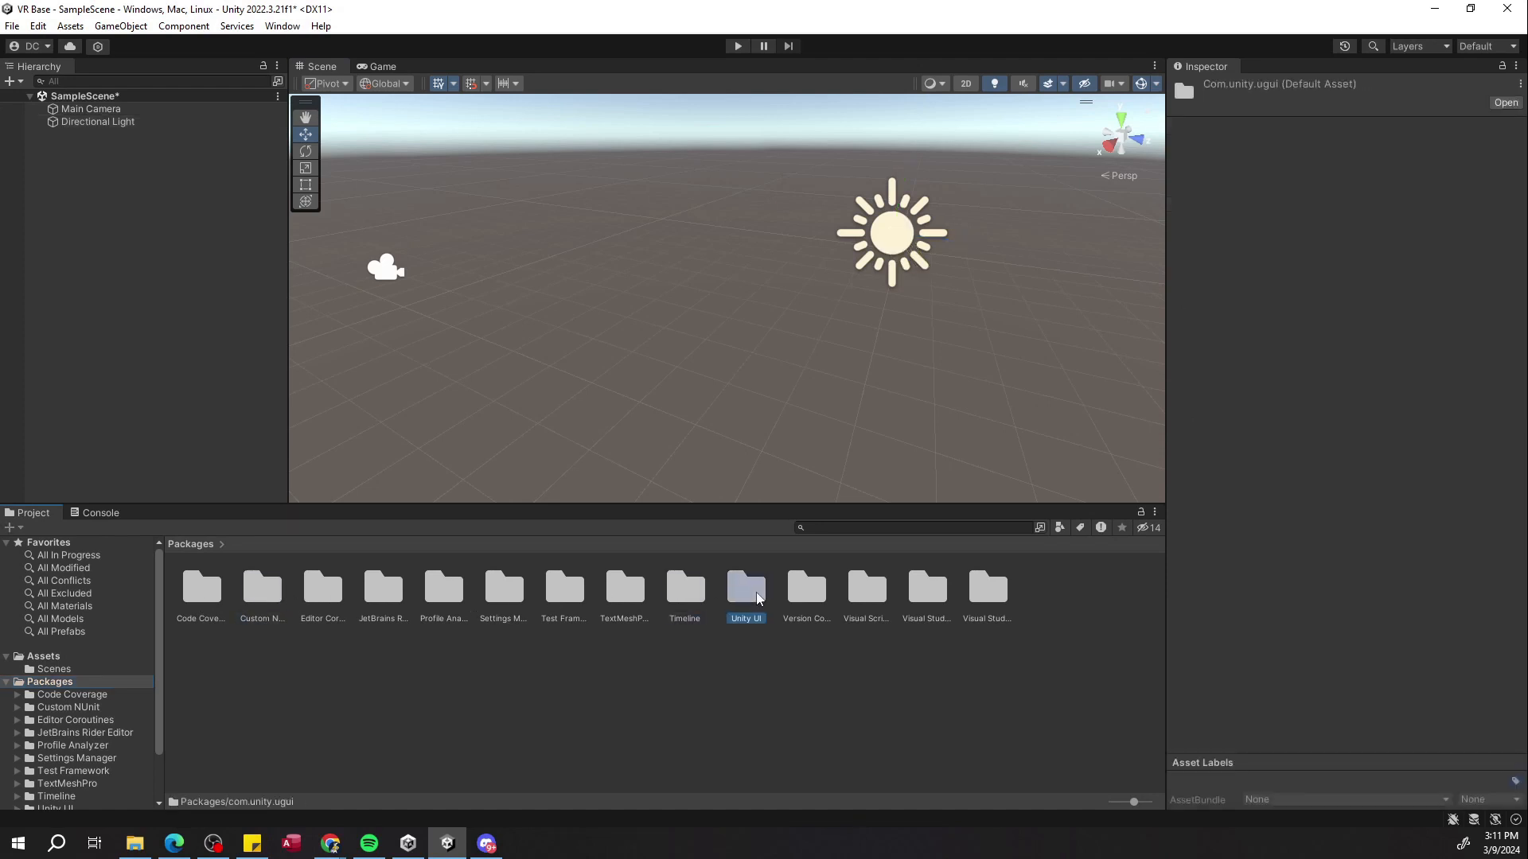
pyautogui.click(927, 593)
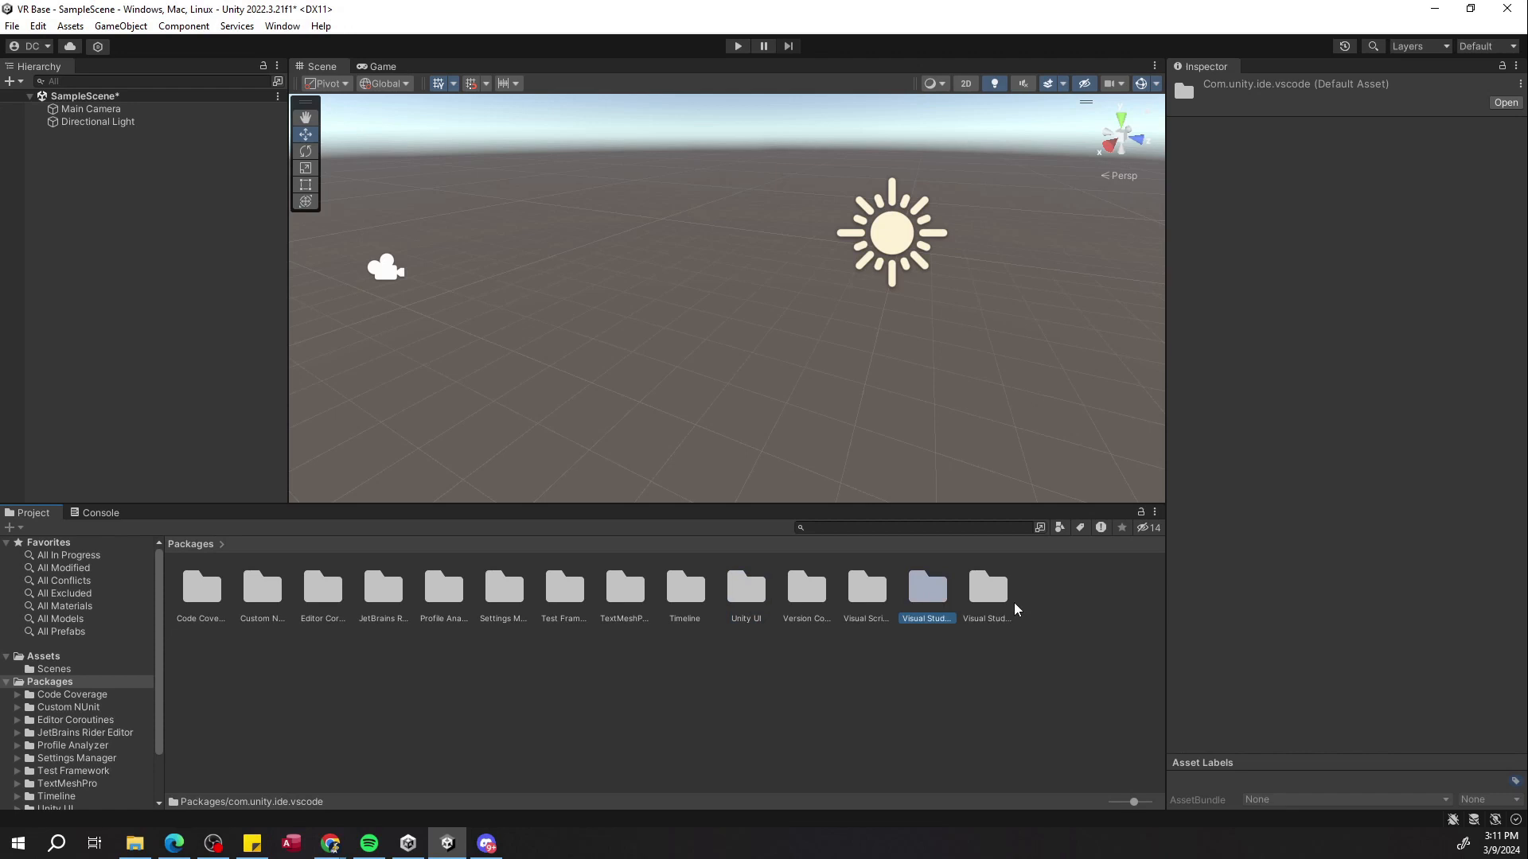
pyautogui.click(191, 612)
pyautogui.press('Right')
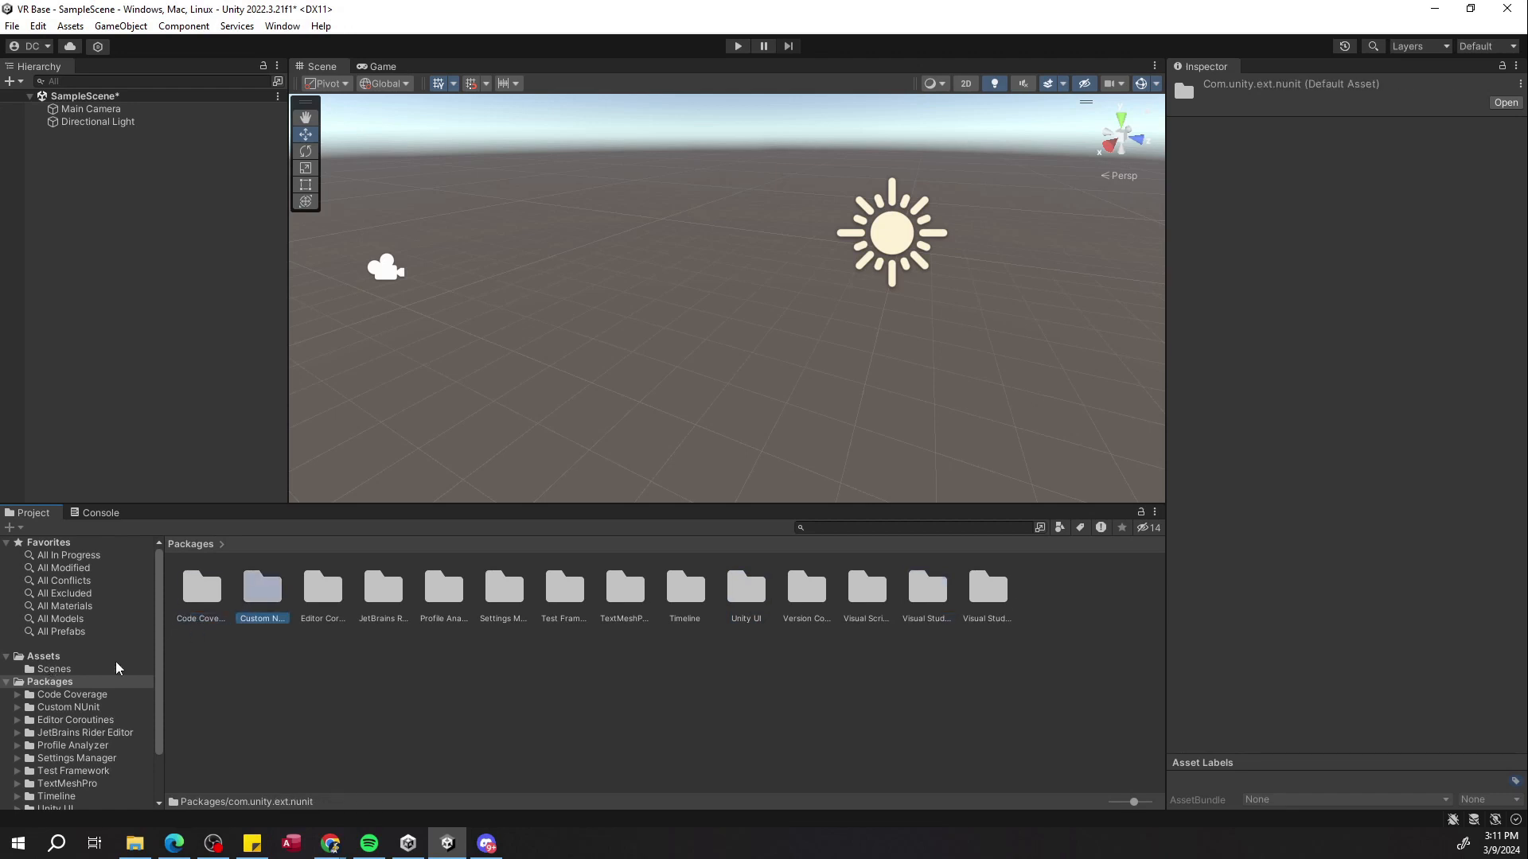
pyautogui.click(56, 669)
pyautogui.click(60, 657)
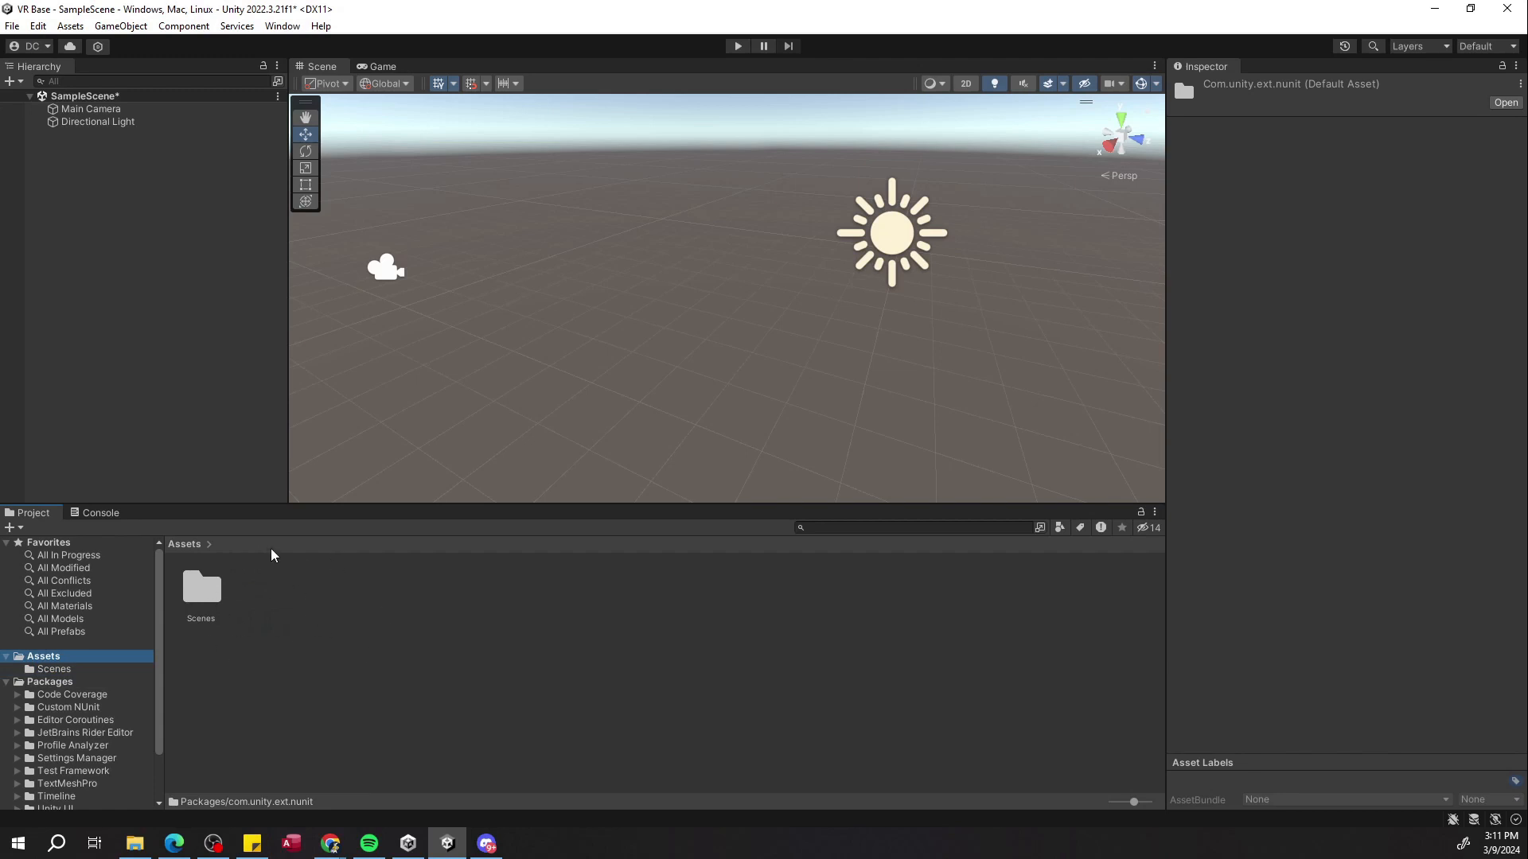
pyautogui.click(210, 604)
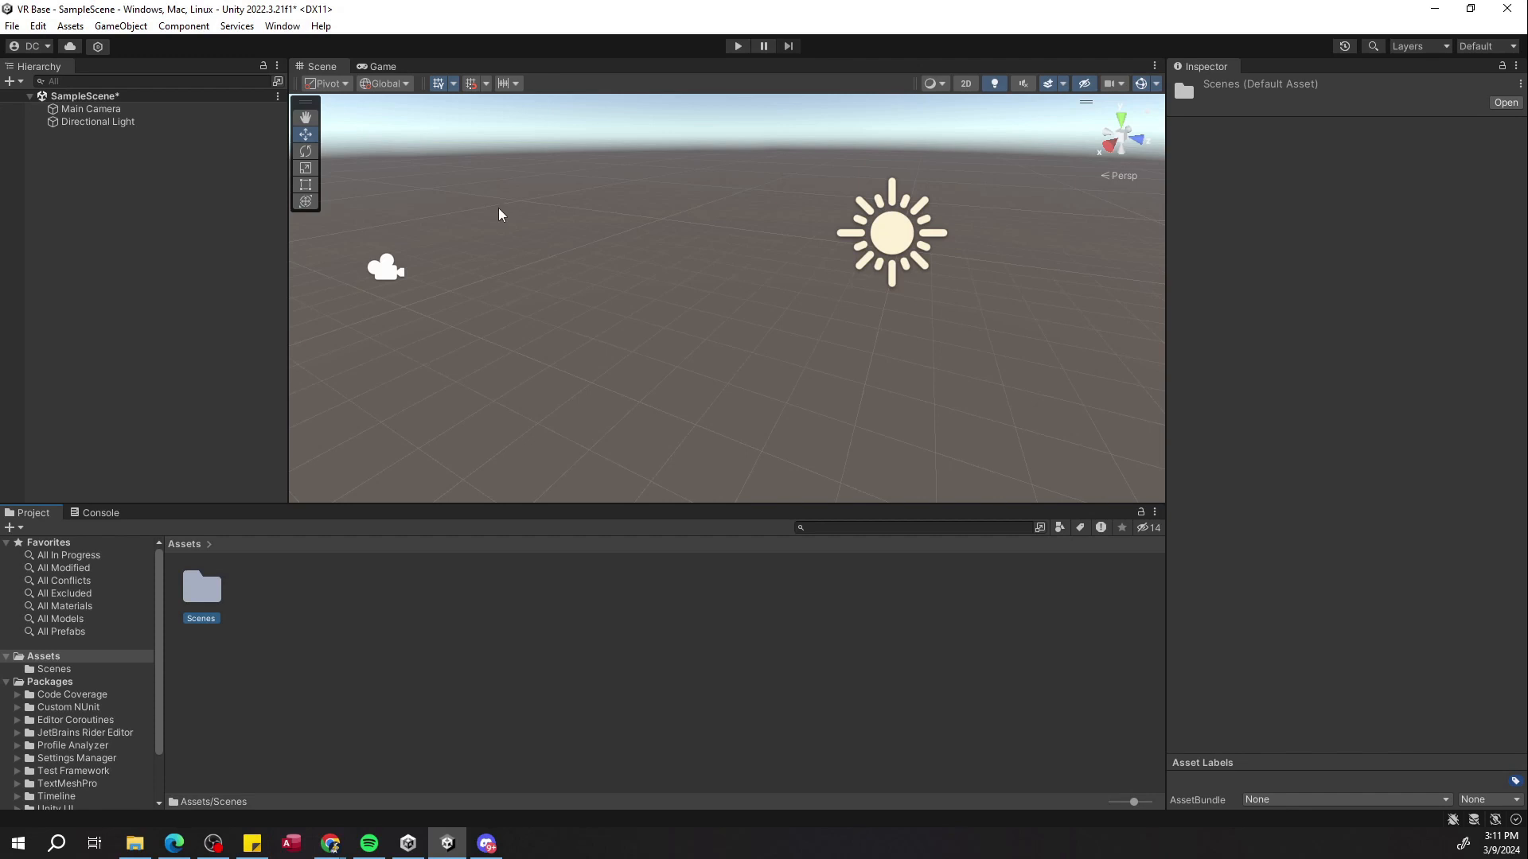
pyautogui.click(119, 109)
pyautogui.click(130, 121)
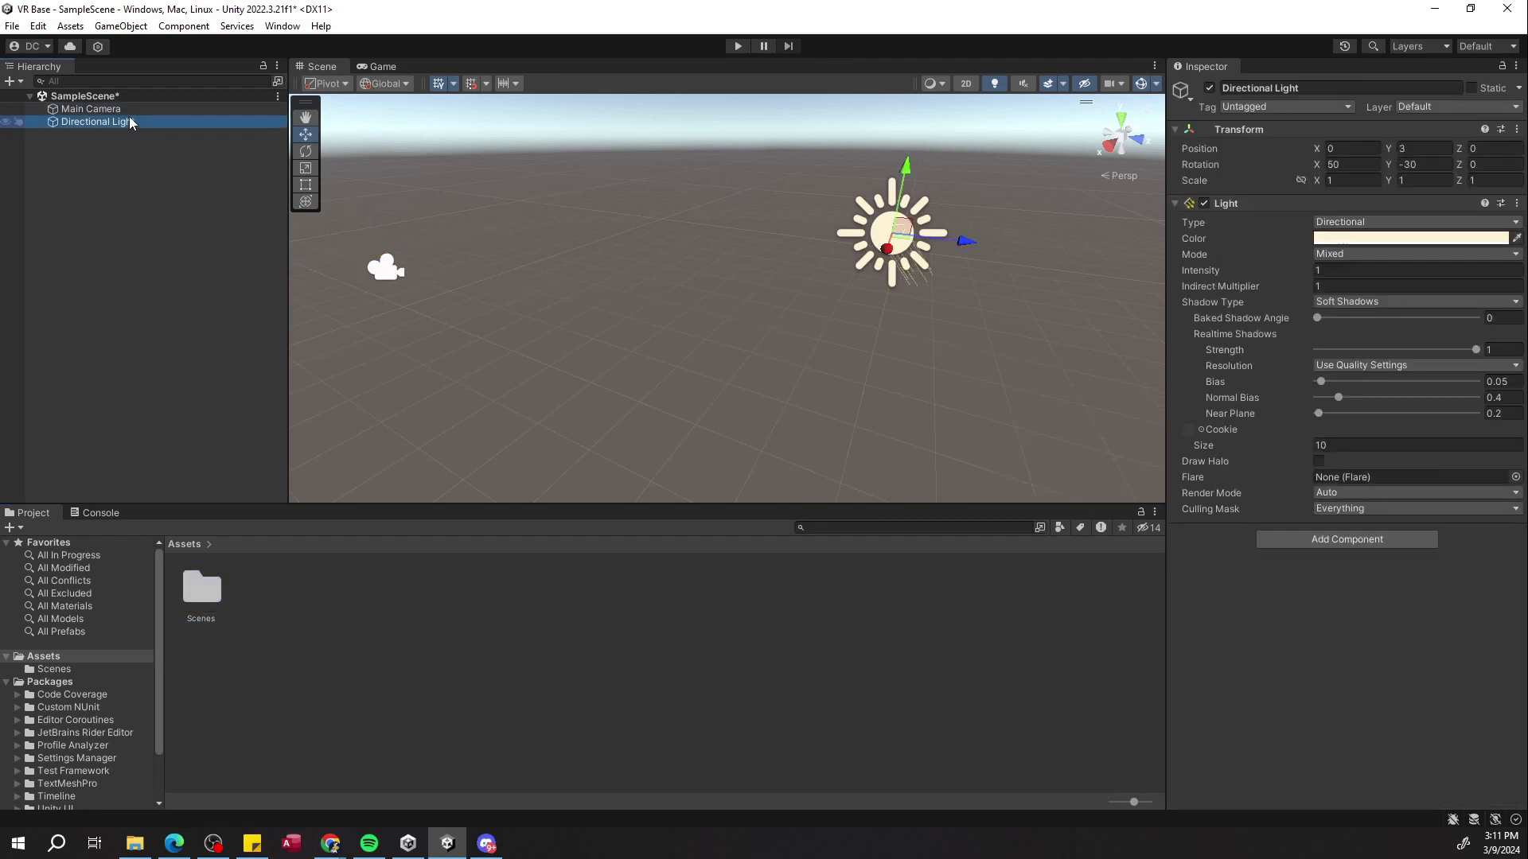
pyautogui.click(129, 109)
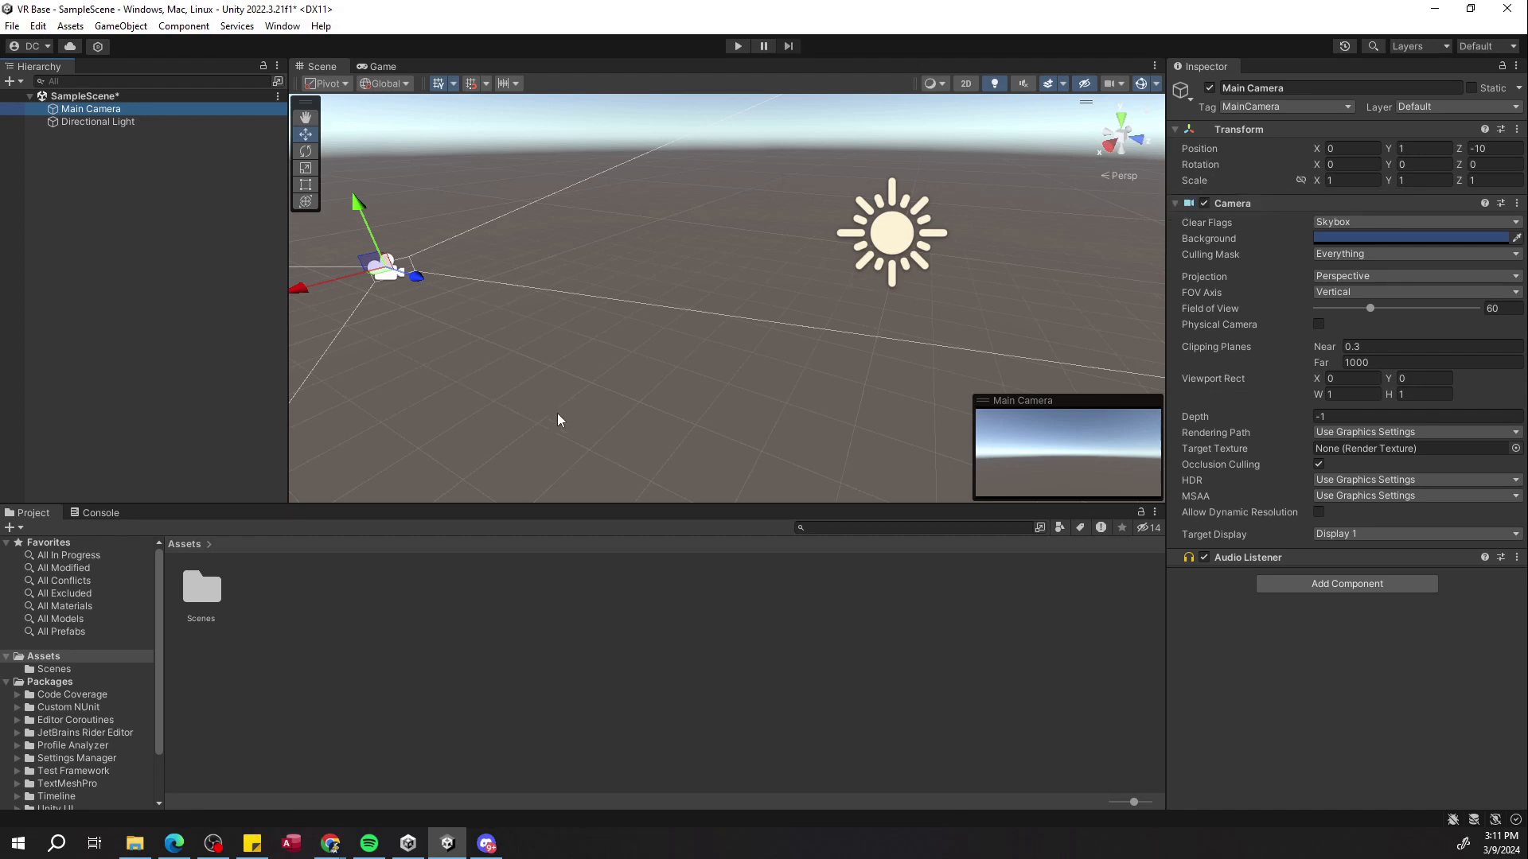
pyautogui.click(166, 250)
pyautogui.hotkey('alt', 'Tab')
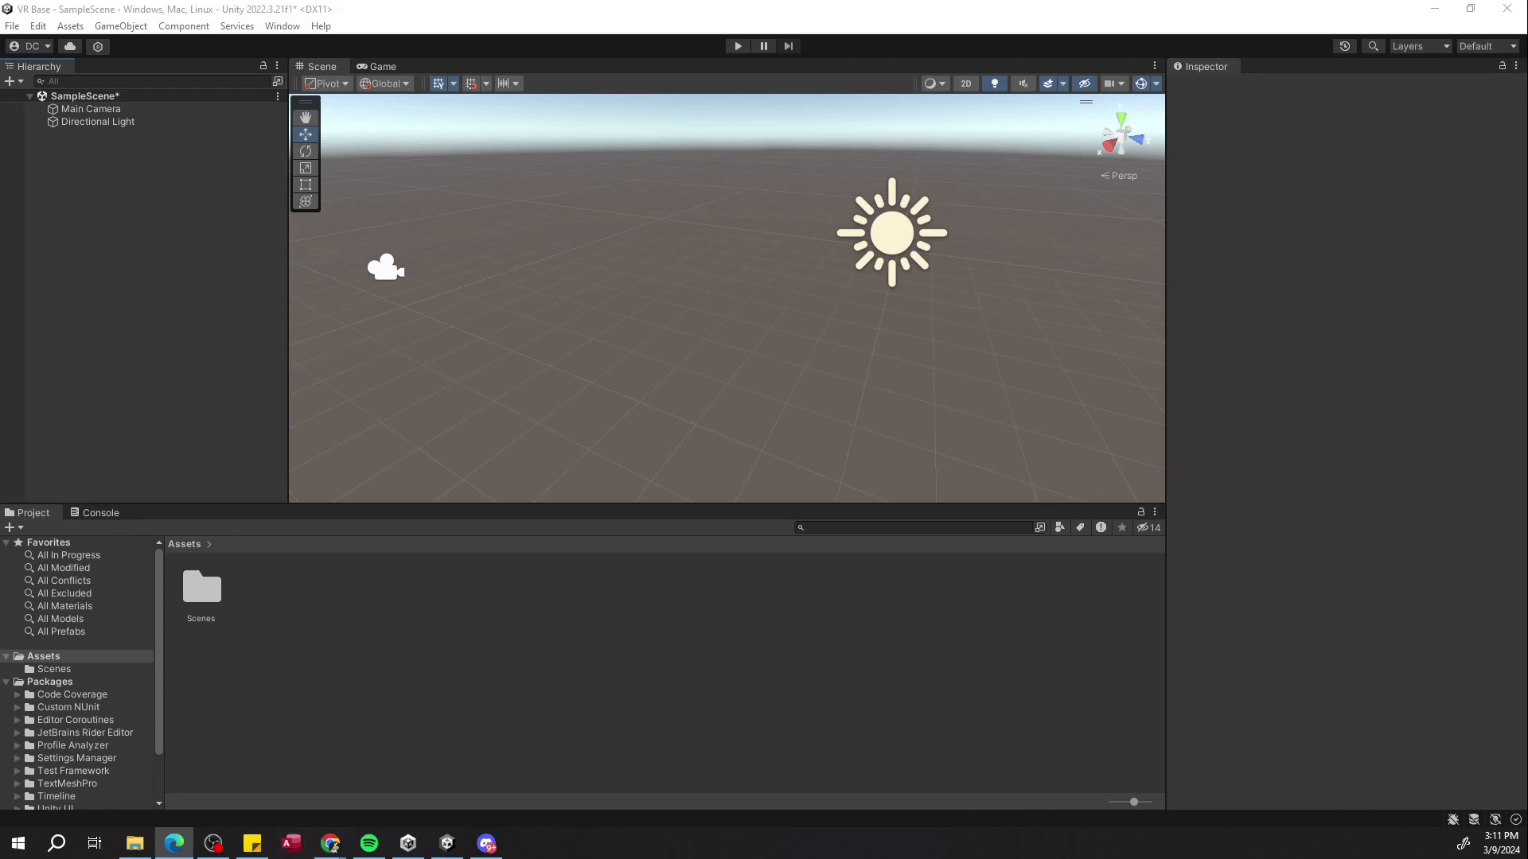
pyautogui.click(157, 214)
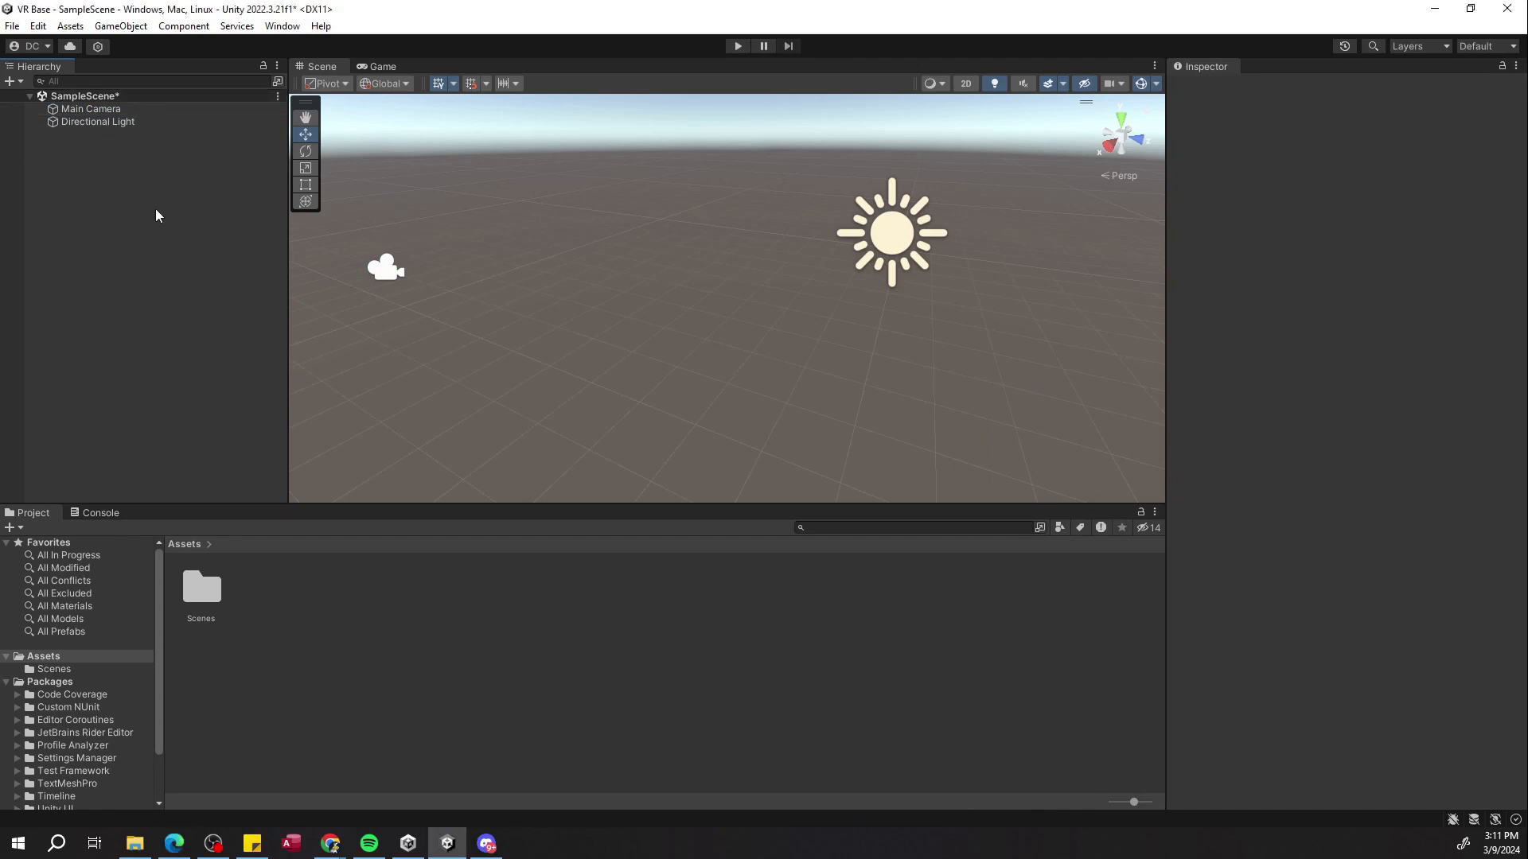
# Add a 3D Plane object to the scene from the Hierarchy.
pyautogui.rightClick(150, 194)
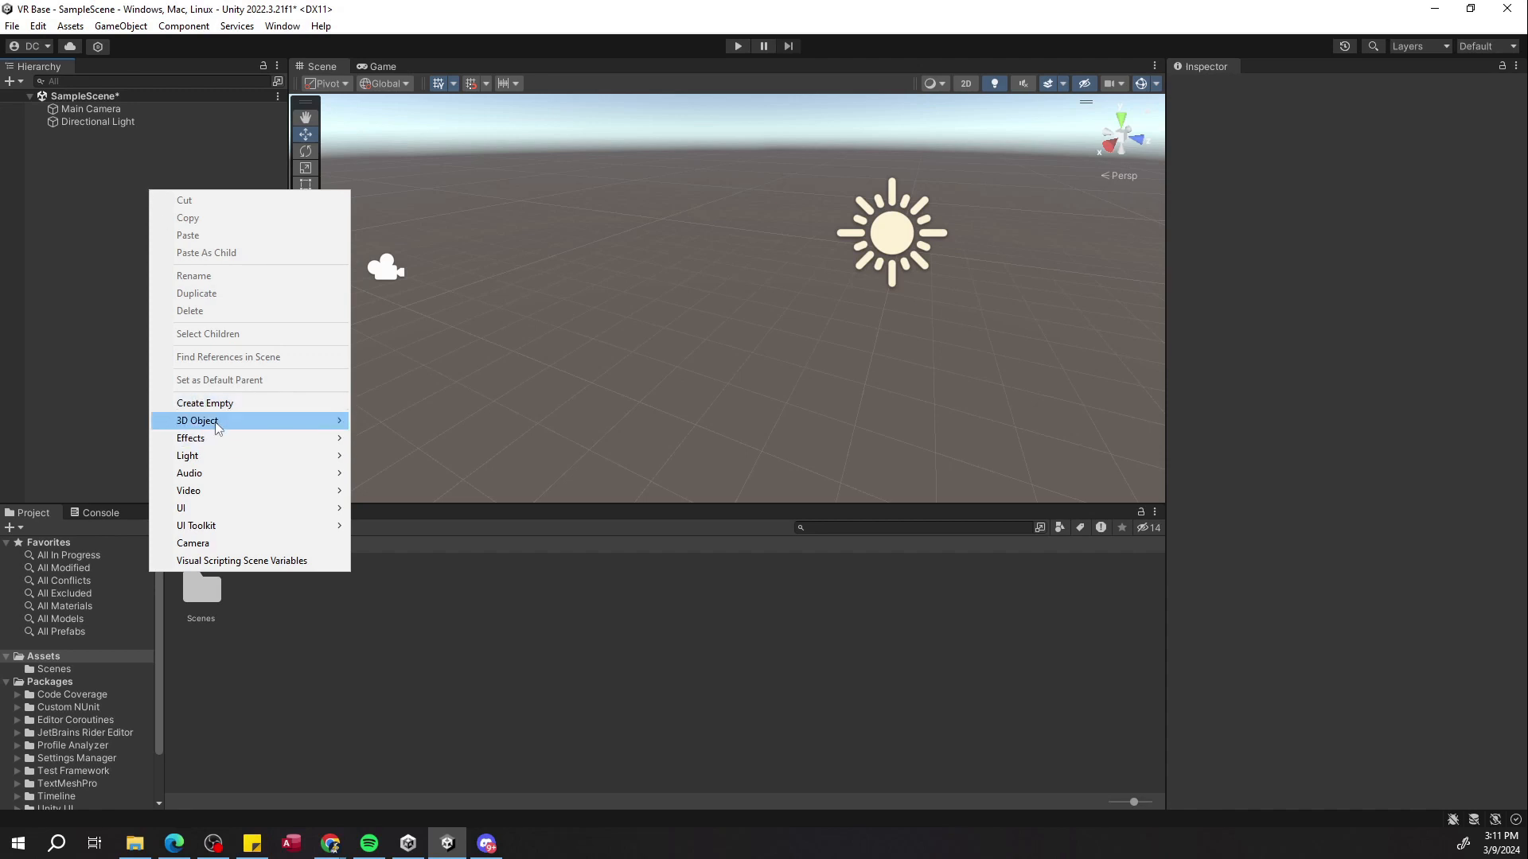
pyautogui.moveTo(222, 423)
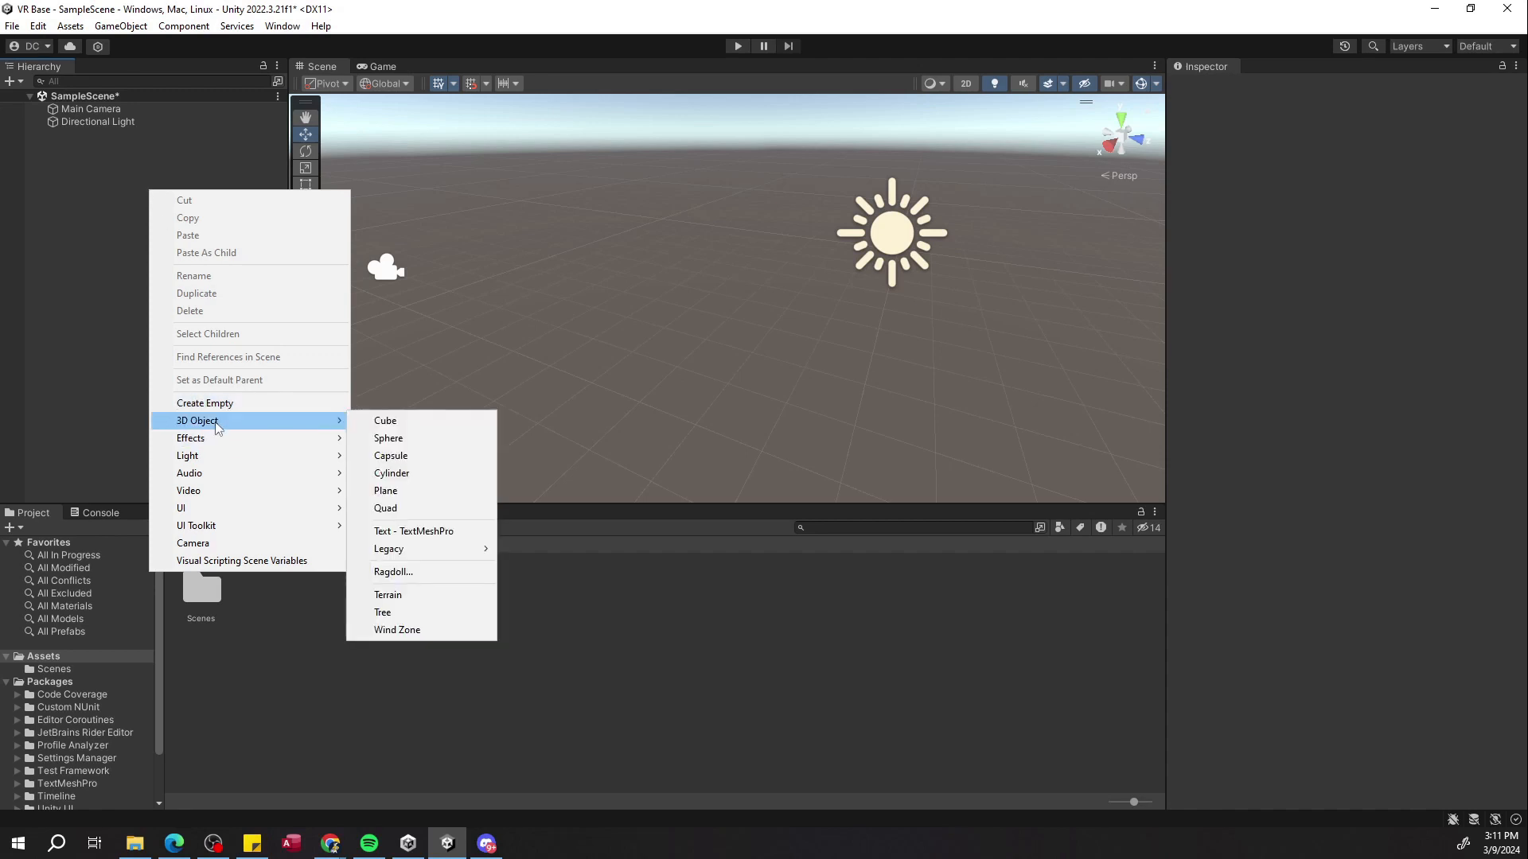
pyautogui.click(402, 490)
pyautogui.keyDown('alt'); pyautogui.moveTo(526, 371); pyautogui.dragTo(575, 259); pyautogui.keyUp('alt')
pyautogui.scroll(6, 574, 259)
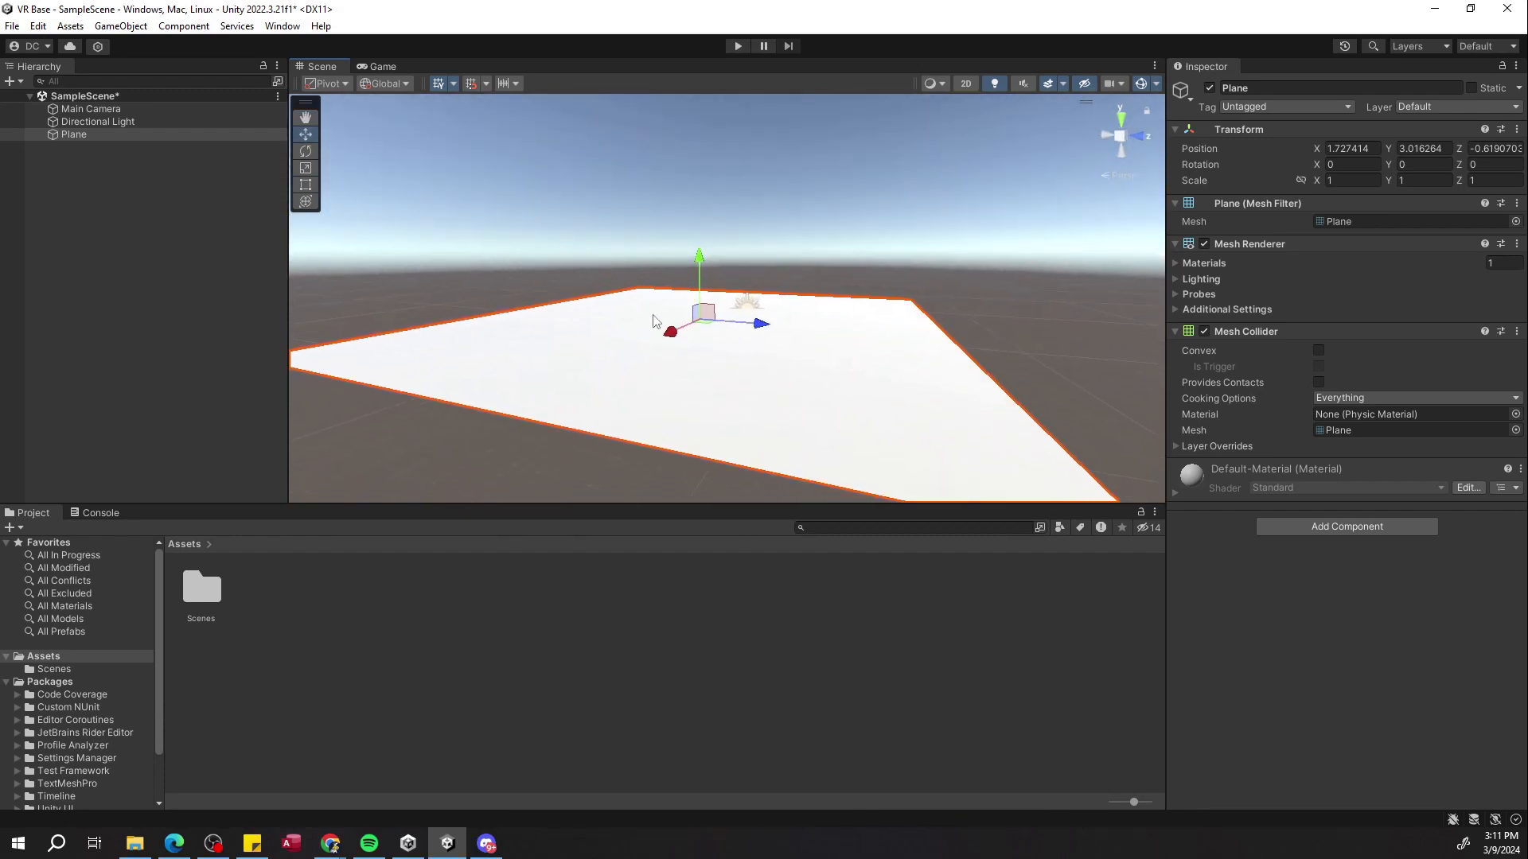
# Set the plane's position to 0, 0, 0.
pyautogui.click(1348, 146)
pyautogui.write('0')
pyautogui.press('Tab')
pyautogui.write('0')
pyautogui.press('Tab')
pyautogui.write('0')
# Set the plane's X position to 0 so it sits at the origin.
pyautogui.moveTo(1082, 230); pyautogui.dragTo(891, 199, button='right')
pyautogui.press('w')
pyautogui.click(1345, 148)
pyautogui.write('1')
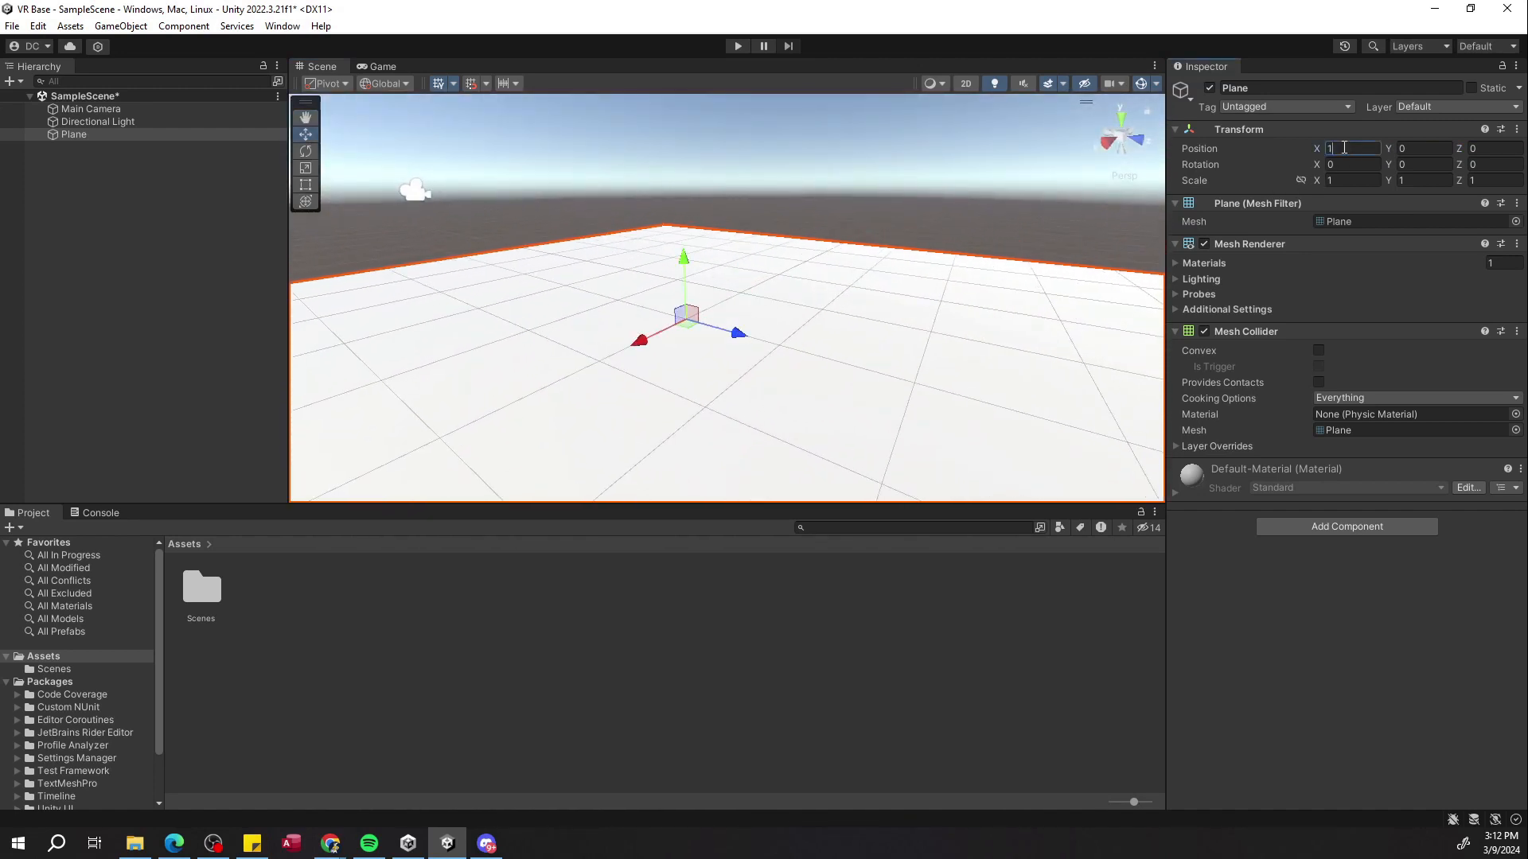
pyautogui.press('BackSpace')
pyautogui.write('0')
pyautogui.press('Tab')
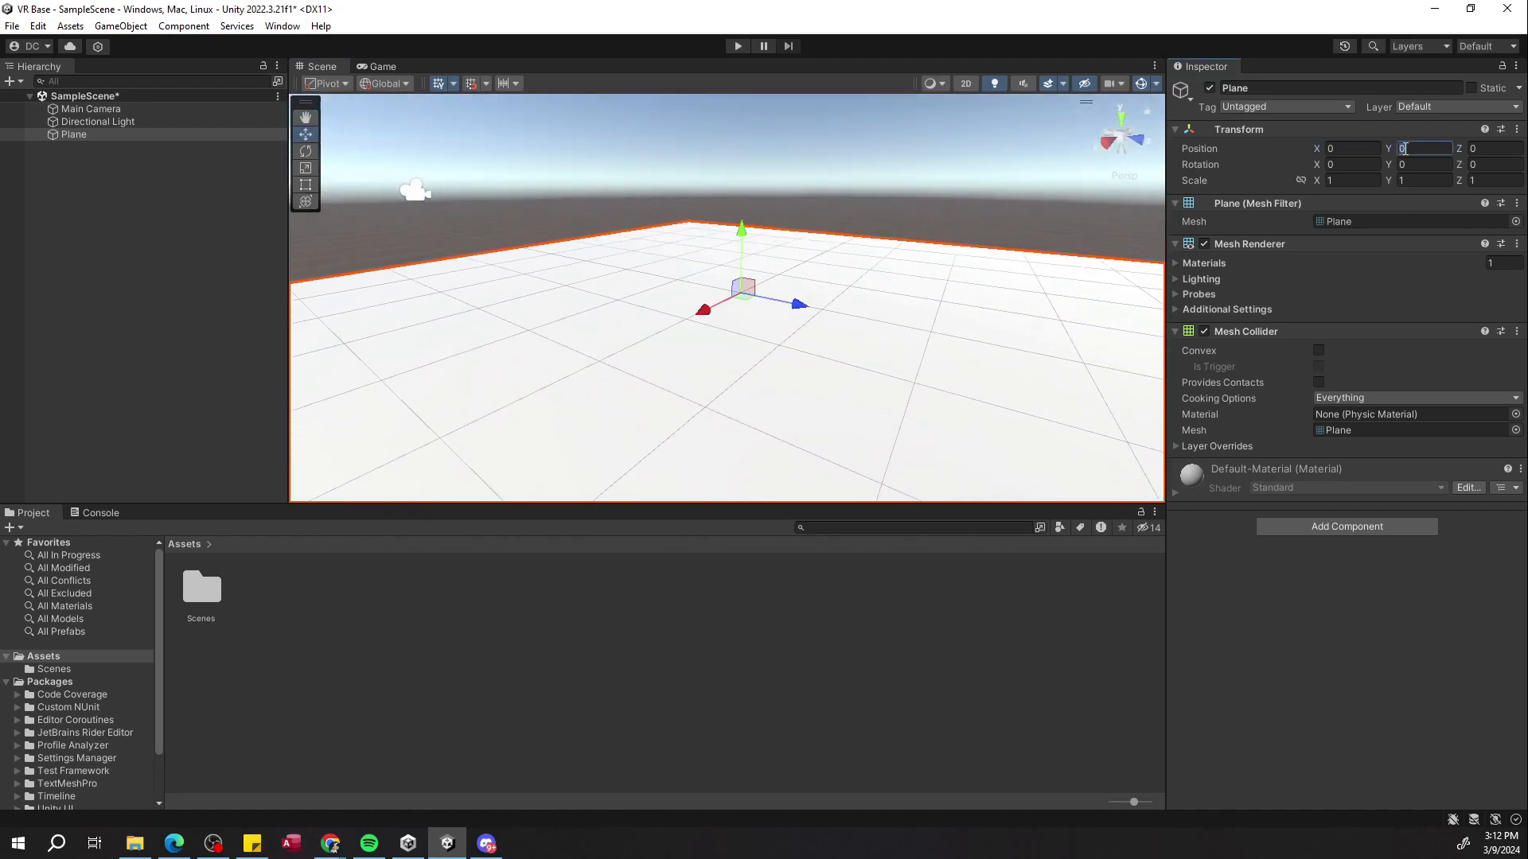
# Try setting the plane's Y position to 0.24 and moving it, then undo these changes.
pyautogui.moveTo(985, 179); pyautogui.dragTo(994, 229, button='right')
pyautogui.press('s')
pyautogui.press('w')
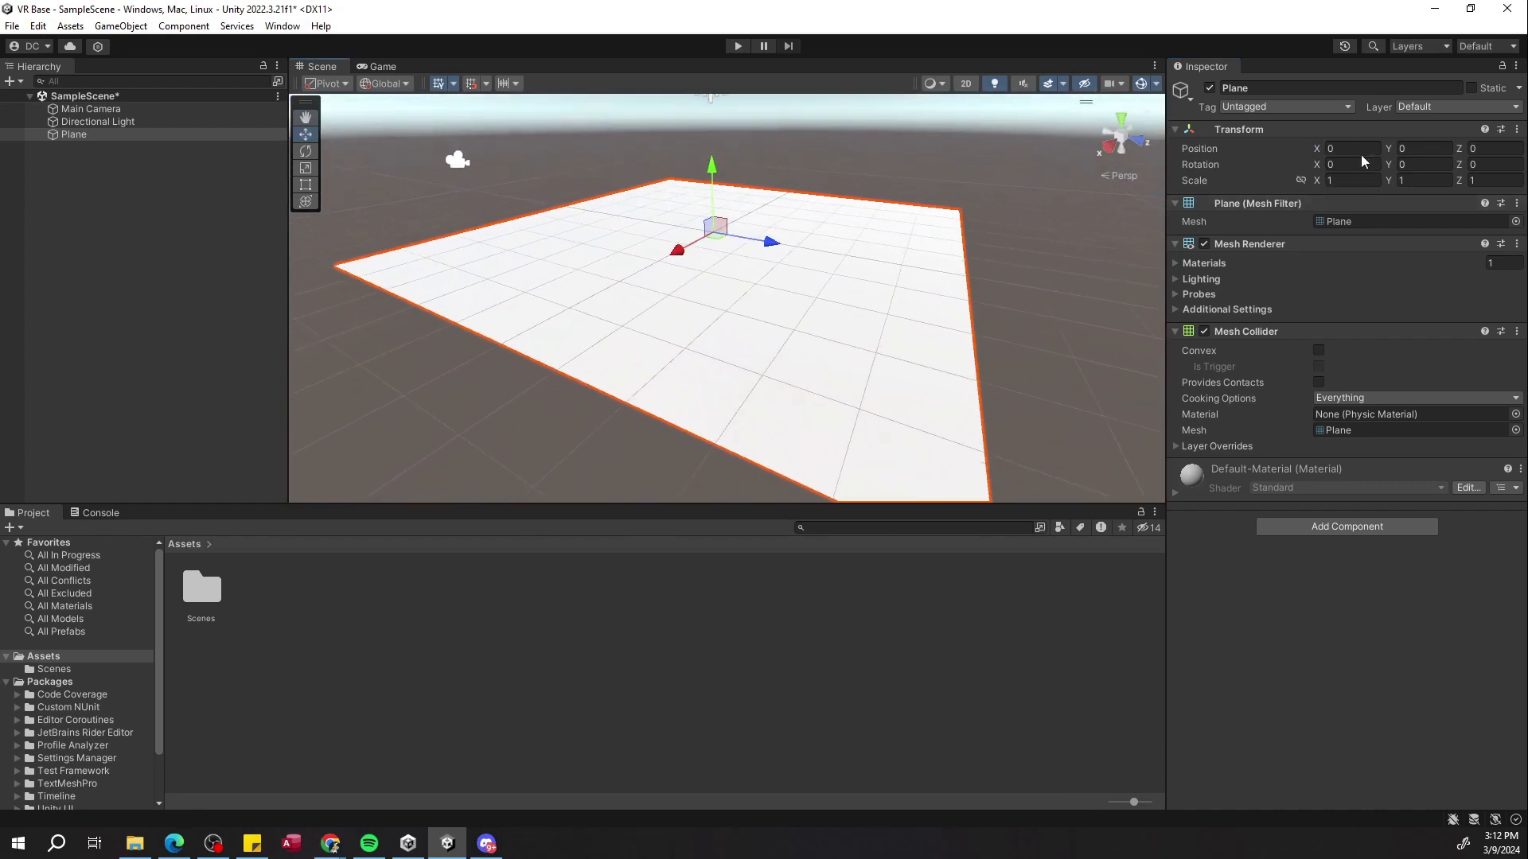
pyautogui.click(1402, 149)
pyautogui.write('0.24')
pyautogui.moveTo(1402, 150)
pyautogui.mouseDown()
pyautogui.moveTo(1354, 151)
pyautogui.moveTo(1421, 143)
pyautogui.moveTo(1399, 150)
pyautogui.mouseUp()
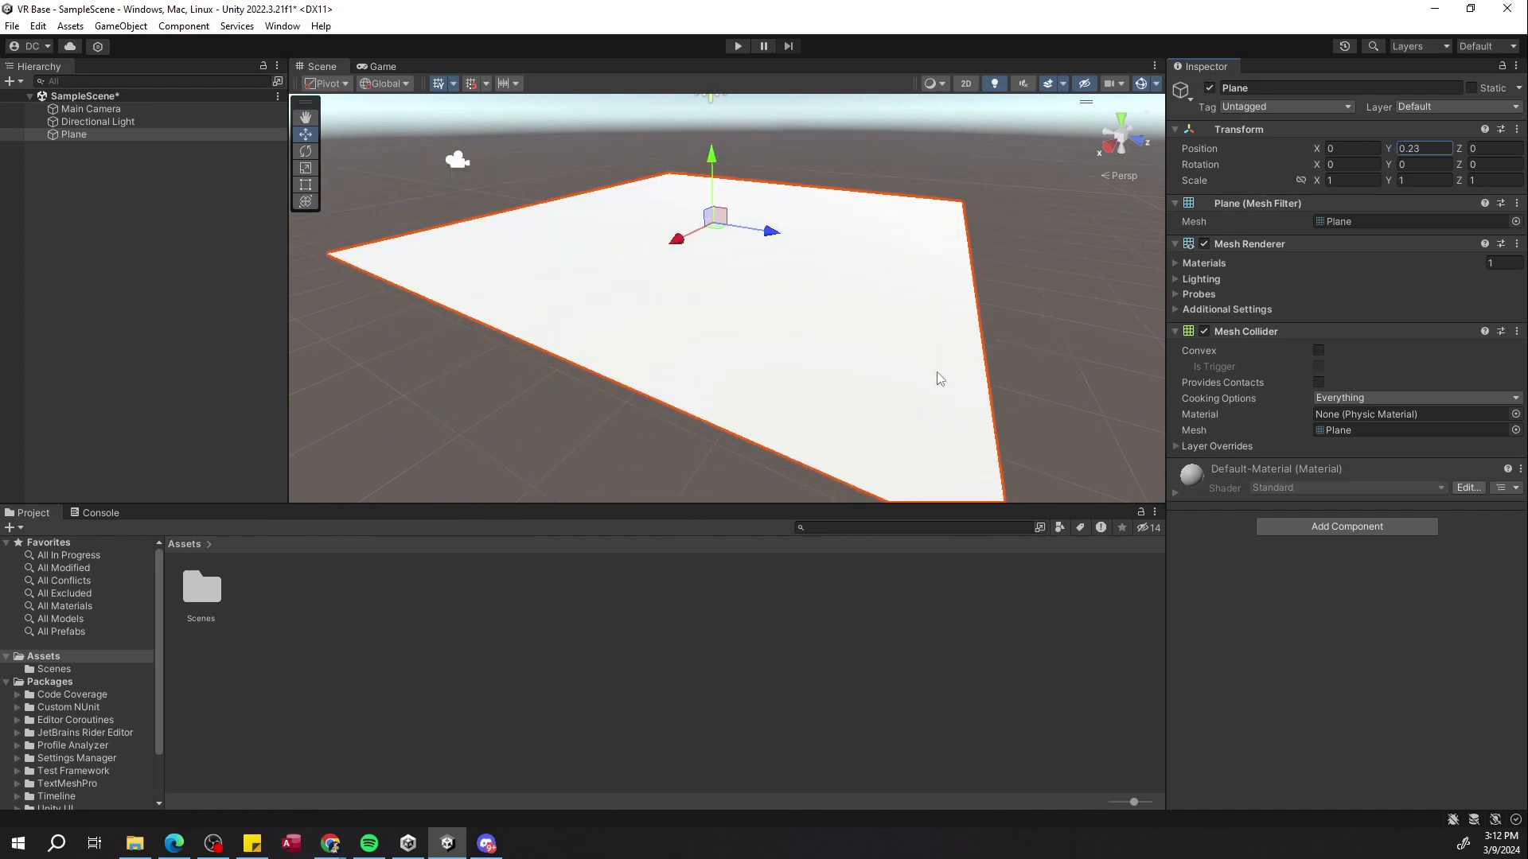
pyautogui.hotkey('ctrl', 'z')
pyautogui.moveTo(714, 176); pyautogui.dragTo(732, 213)
pyautogui.hotkey('ctrl', 'z')
pyautogui.hotkey('ctrl', 'z')
pyautogui.hotkey('ctrl', 'z')
pyautogui.hotkey('ctrl', 'z')
pyautogui.hotkey('ctrl', 'z')
pyautogui.hotkey('ctrl', 'z')
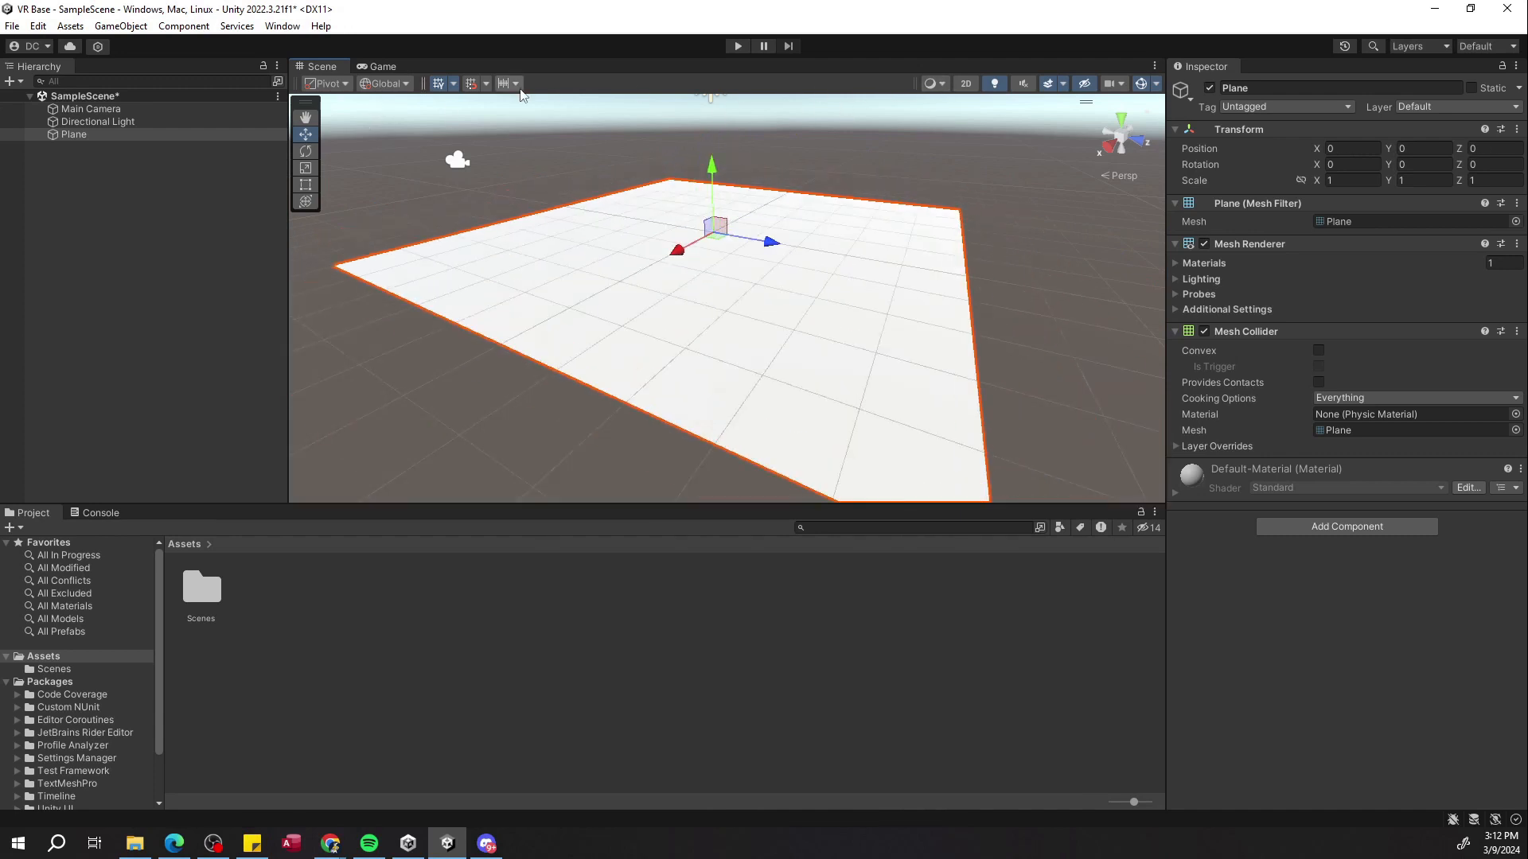
# Try out the Rotate, Scale, Hand, Rect and Transform tools on the plane, ending with the Move tool.
pyautogui.click(304, 157)
pyautogui.moveTo(764, 209); pyautogui.dragTo(636, 253)
pyautogui.hotkey('ctrl', 'z')
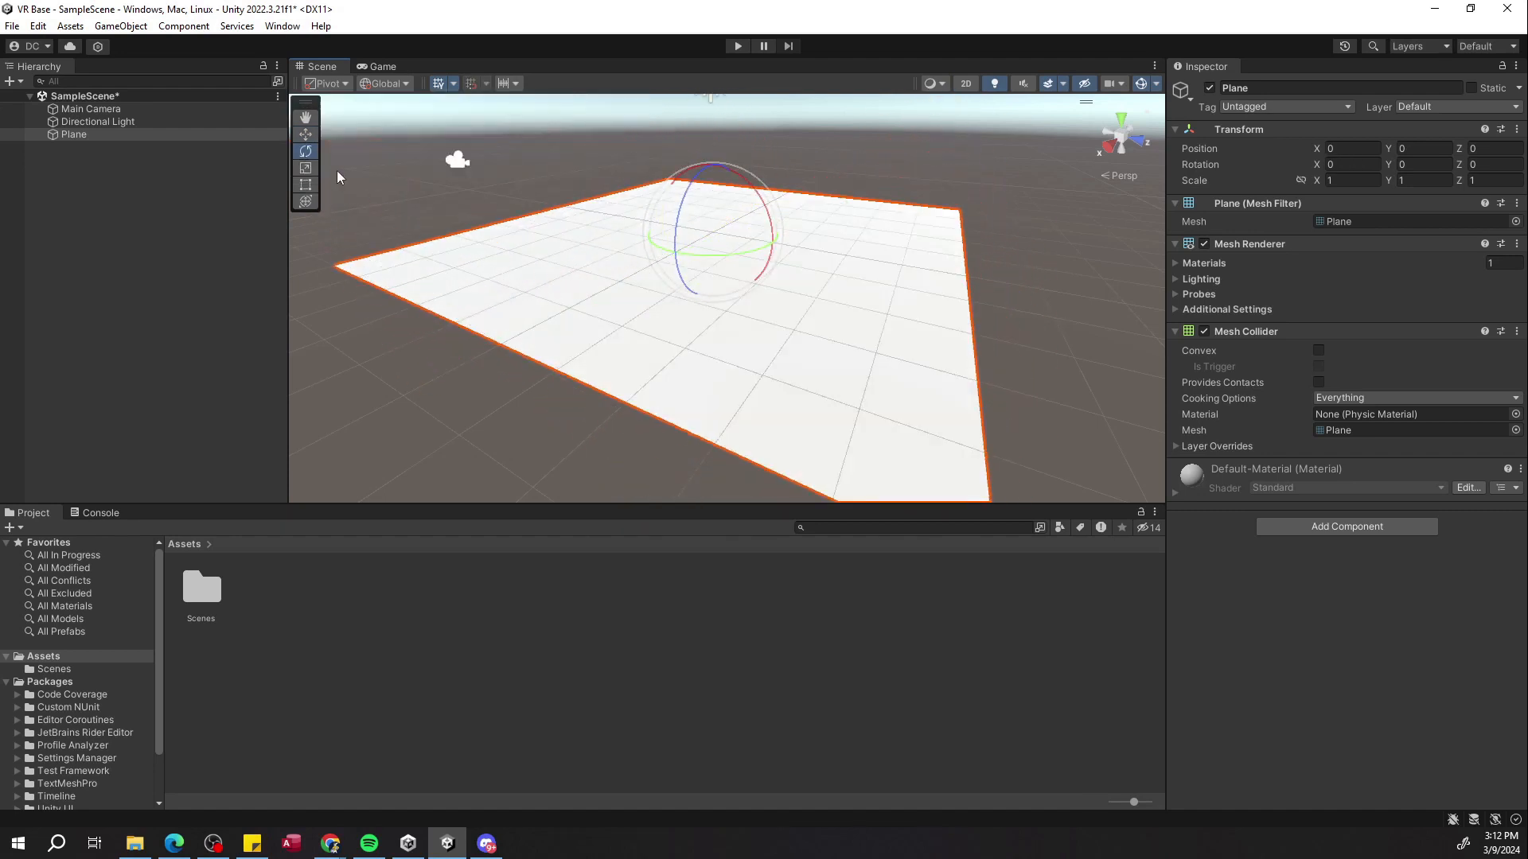
pyautogui.click(305, 168)
pyautogui.moveTo(772, 242)
pyautogui.mouseDown()
pyautogui.moveTo(931, 266)
pyautogui.moveTo(783, 247)
pyautogui.mouseUp()
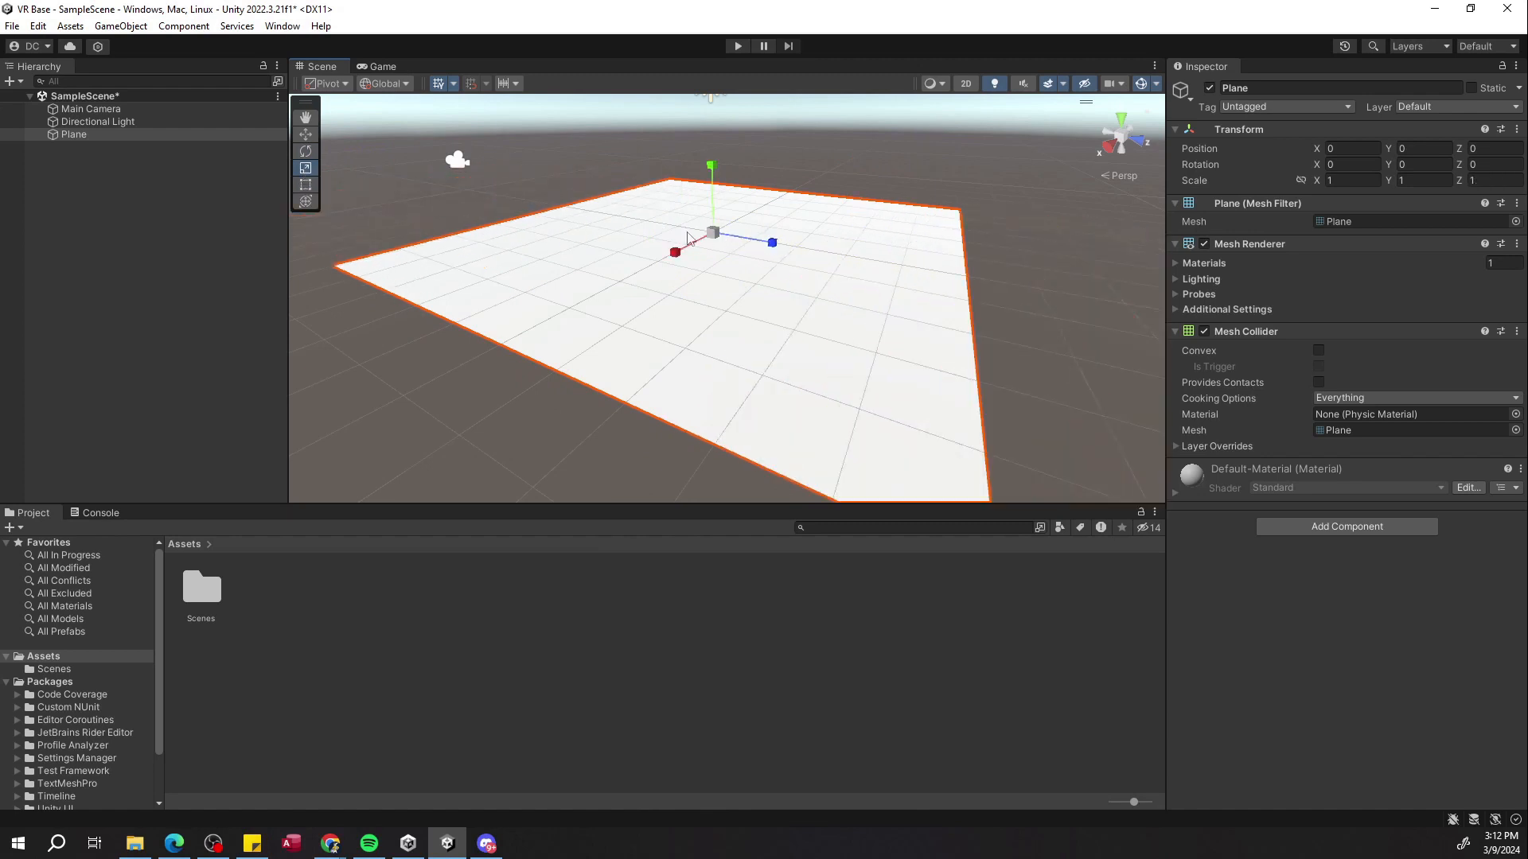
pyautogui.press('q')
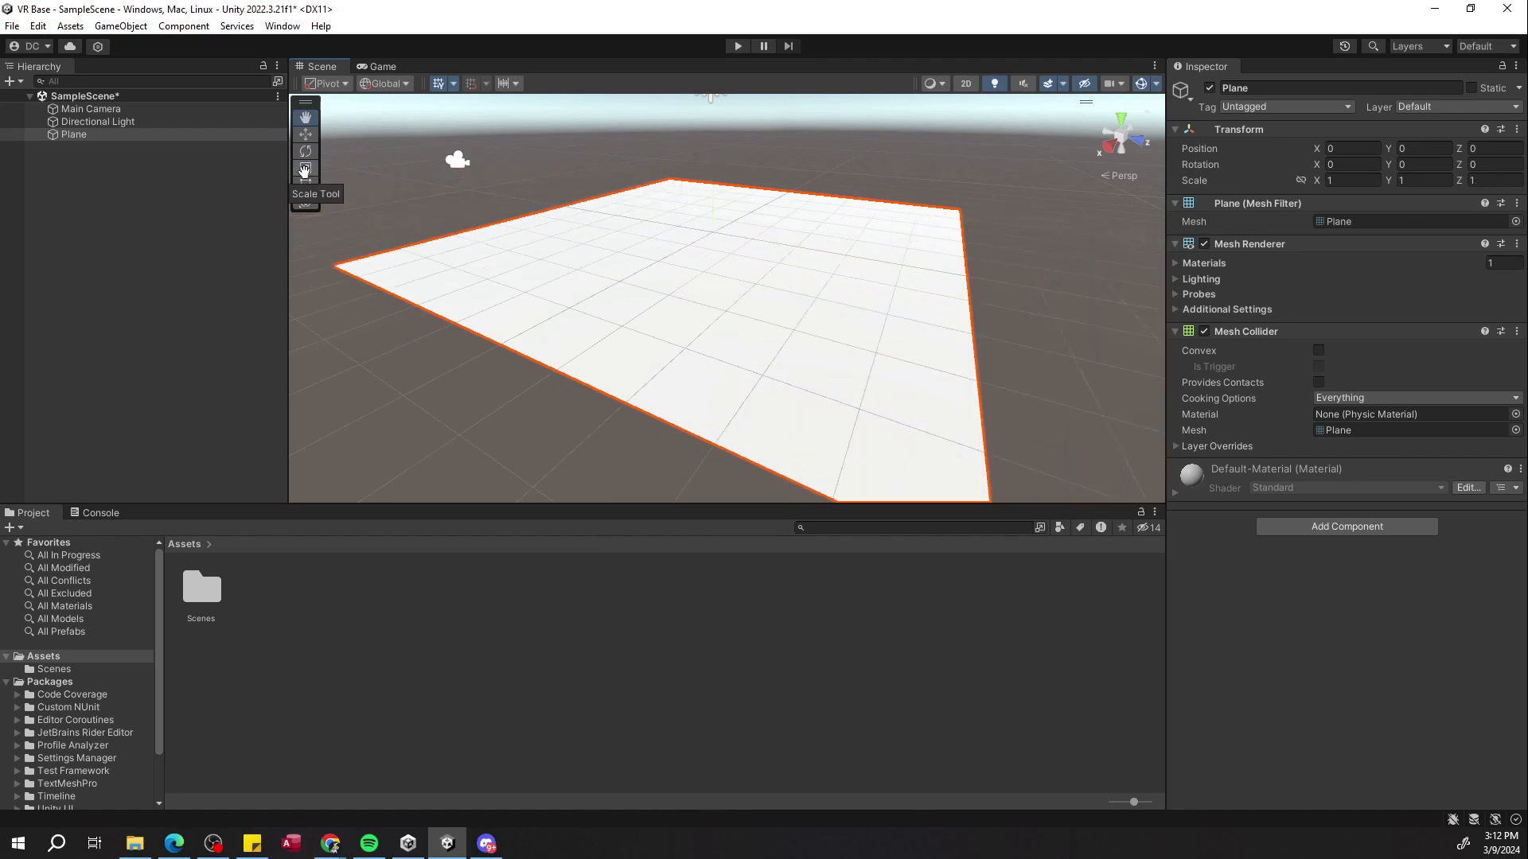
pyautogui.click(309, 128)
pyautogui.press('e')
pyautogui.press('r')
pyautogui.press('t')
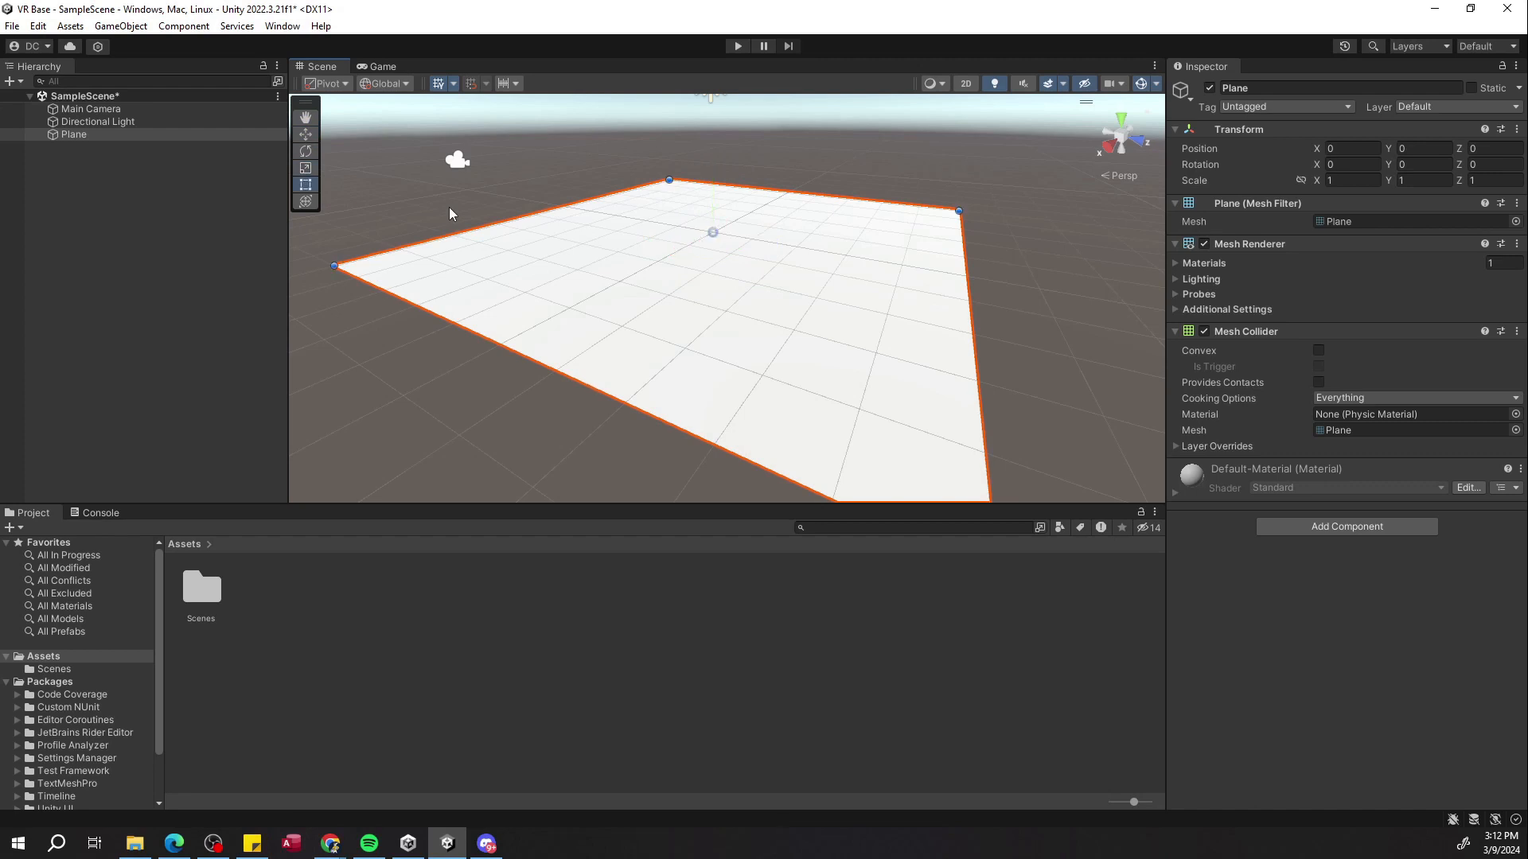
pyautogui.press('y')
pyautogui.press('q')
pyautogui.click(304, 134)
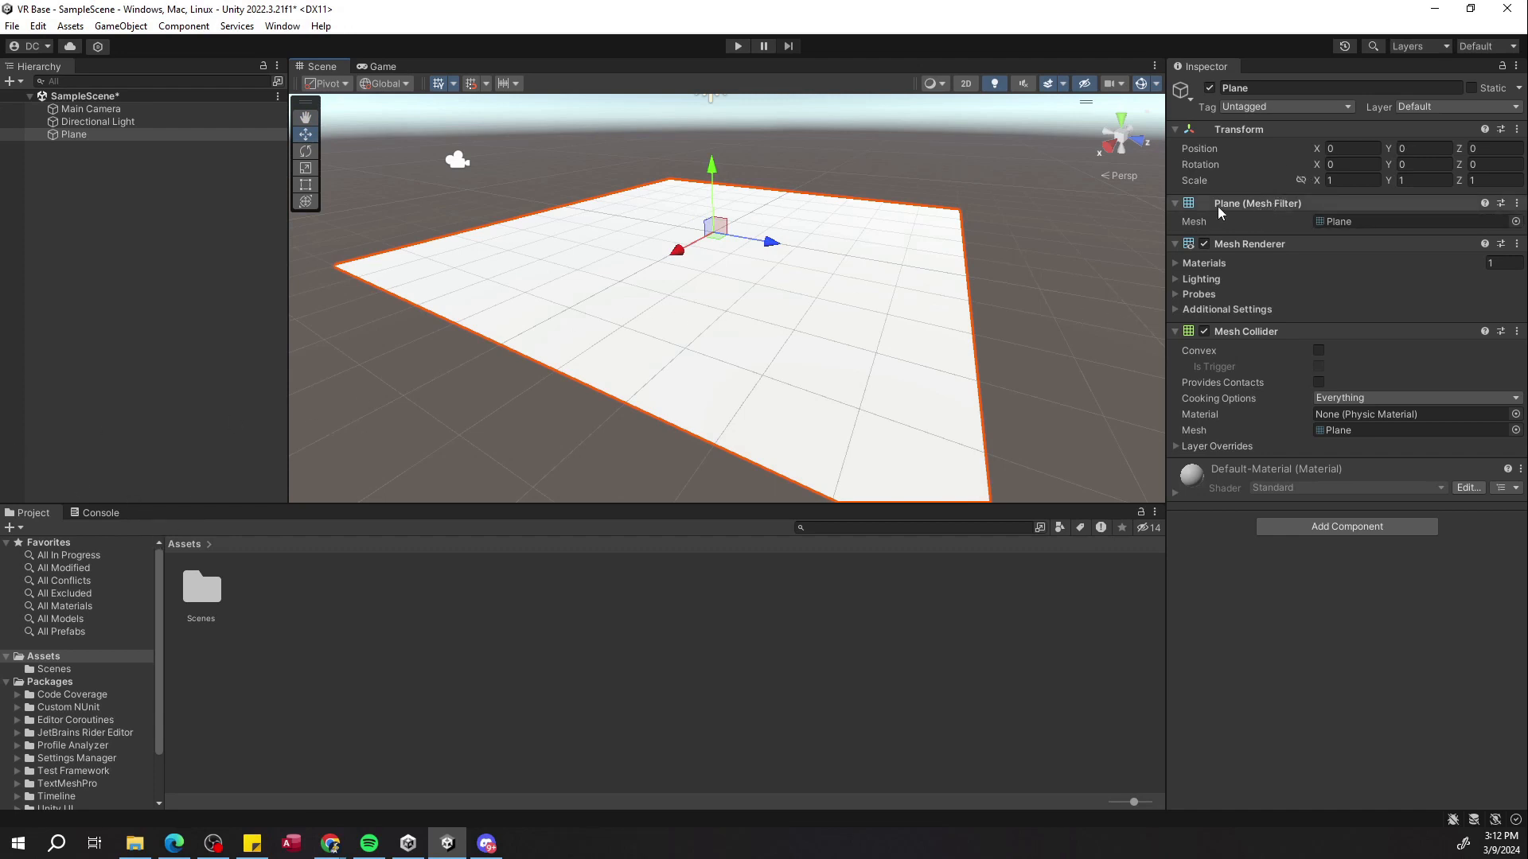
# Add a 3D Cube object to the scene from the Hierarchy.
pyautogui.moveTo(897, 225)
pyautogui.keyDown('alt'); pyautogui.mouseDown()
pyautogui.moveTo(972, 215)
pyautogui.moveTo(881, 225)
pyautogui.mouseUp(); pyautogui.keyUp('alt')
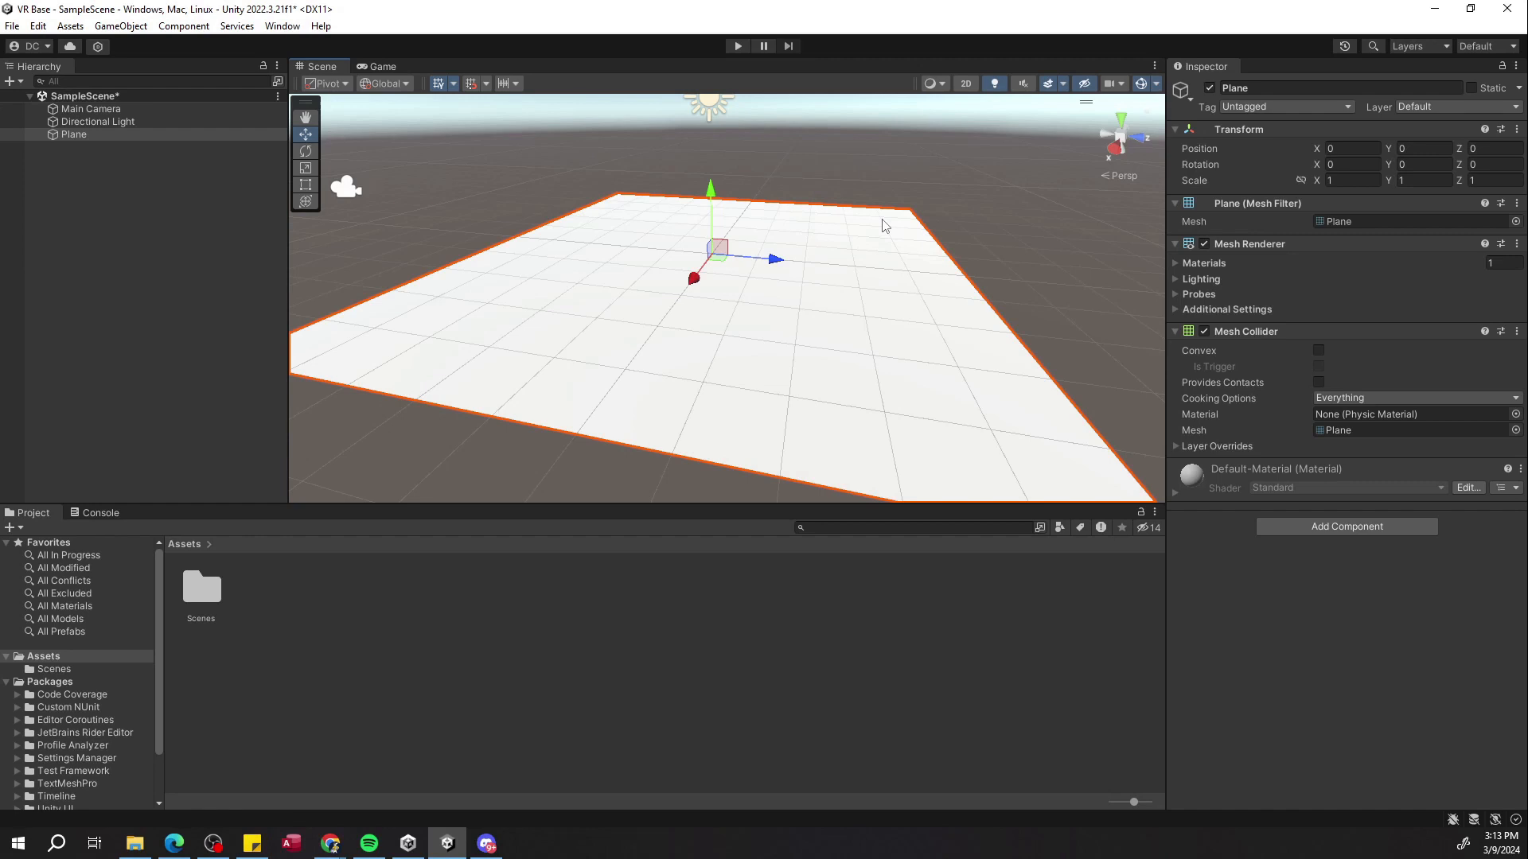
pyautogui.rightClick(222, 281)
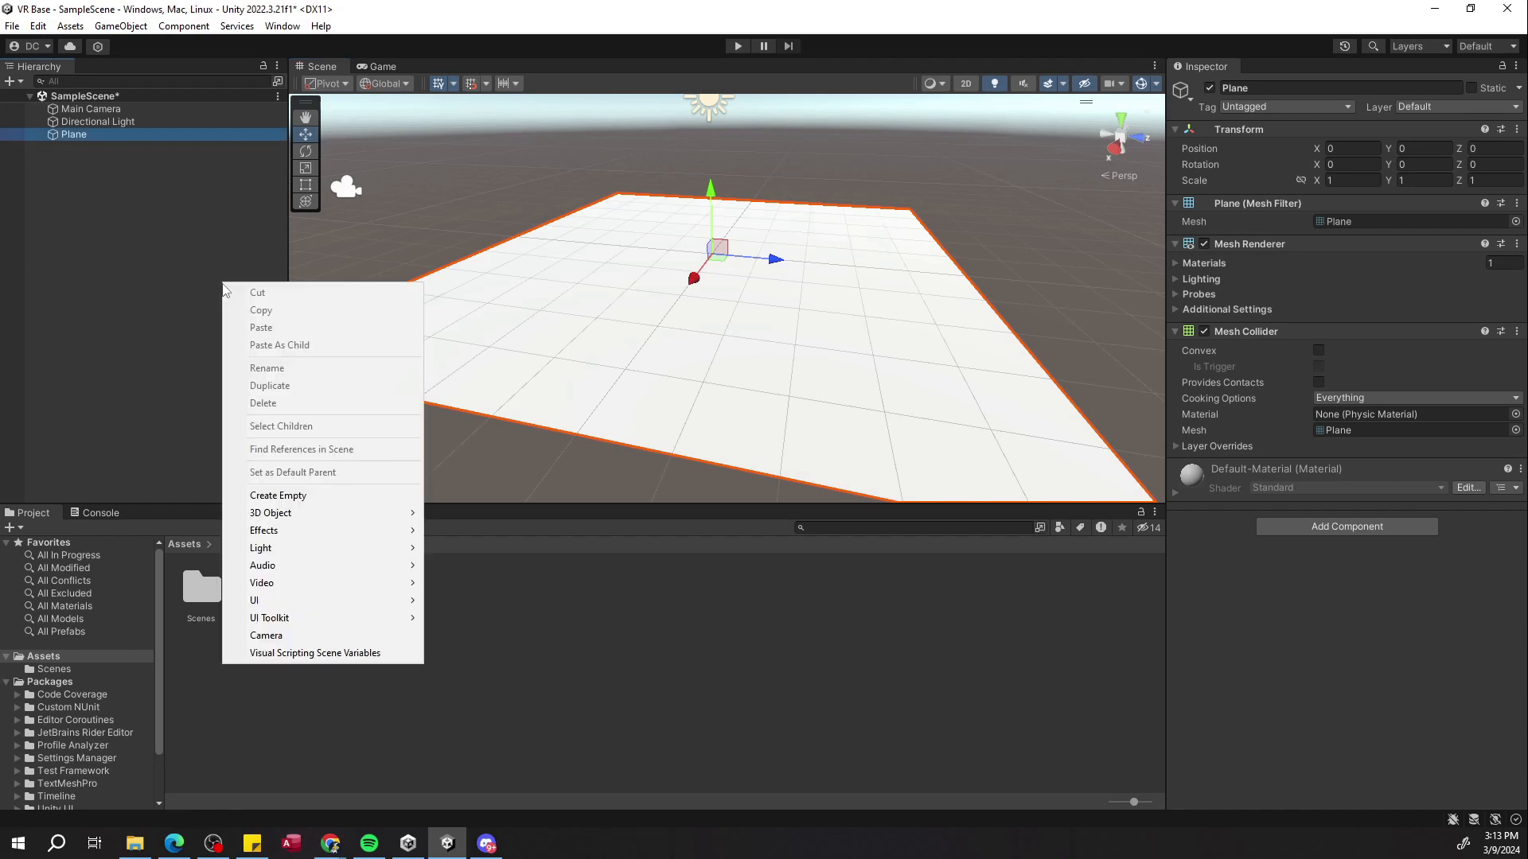
pyautogui.moveTo(292, 514)
pyautogui.click(446, 513)
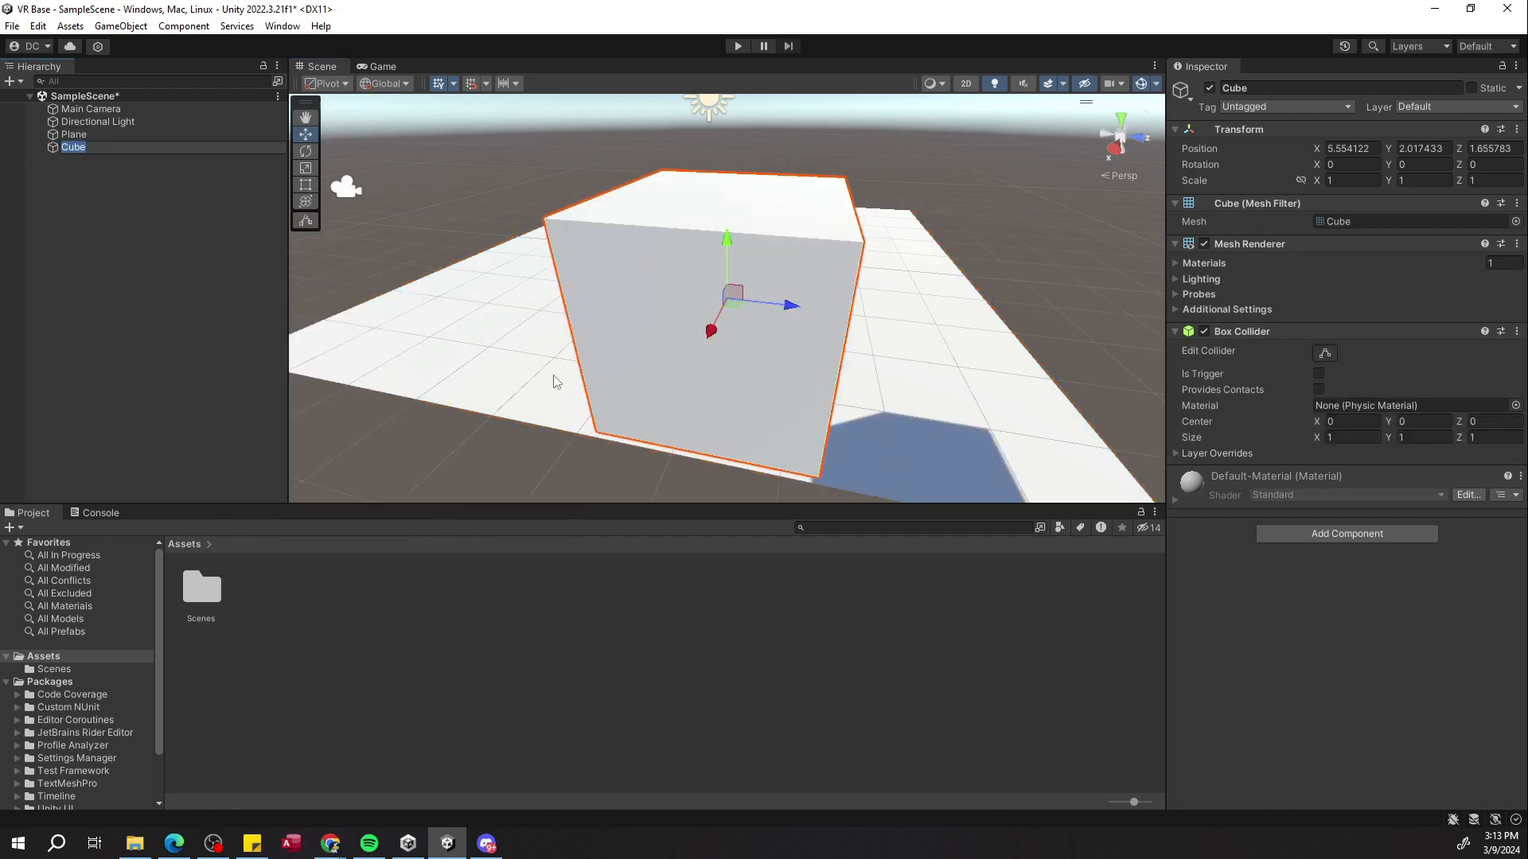
pyautogui.keyDown('alt'); pyautogui.moveTo(555, 380); pyautogui.dragTo(685, 327); pyautogui.keyUp('alt')
pyautogui.moveTo(685, 327); pyautogui.dragTo(796, 320, button='right')
pyautogui.moveTo(847, 221); pyautogui.dragTo(1153, 256, button='right')
pyautogui.press('s')
pyautogui.press('d')
pyautogui.press('w')
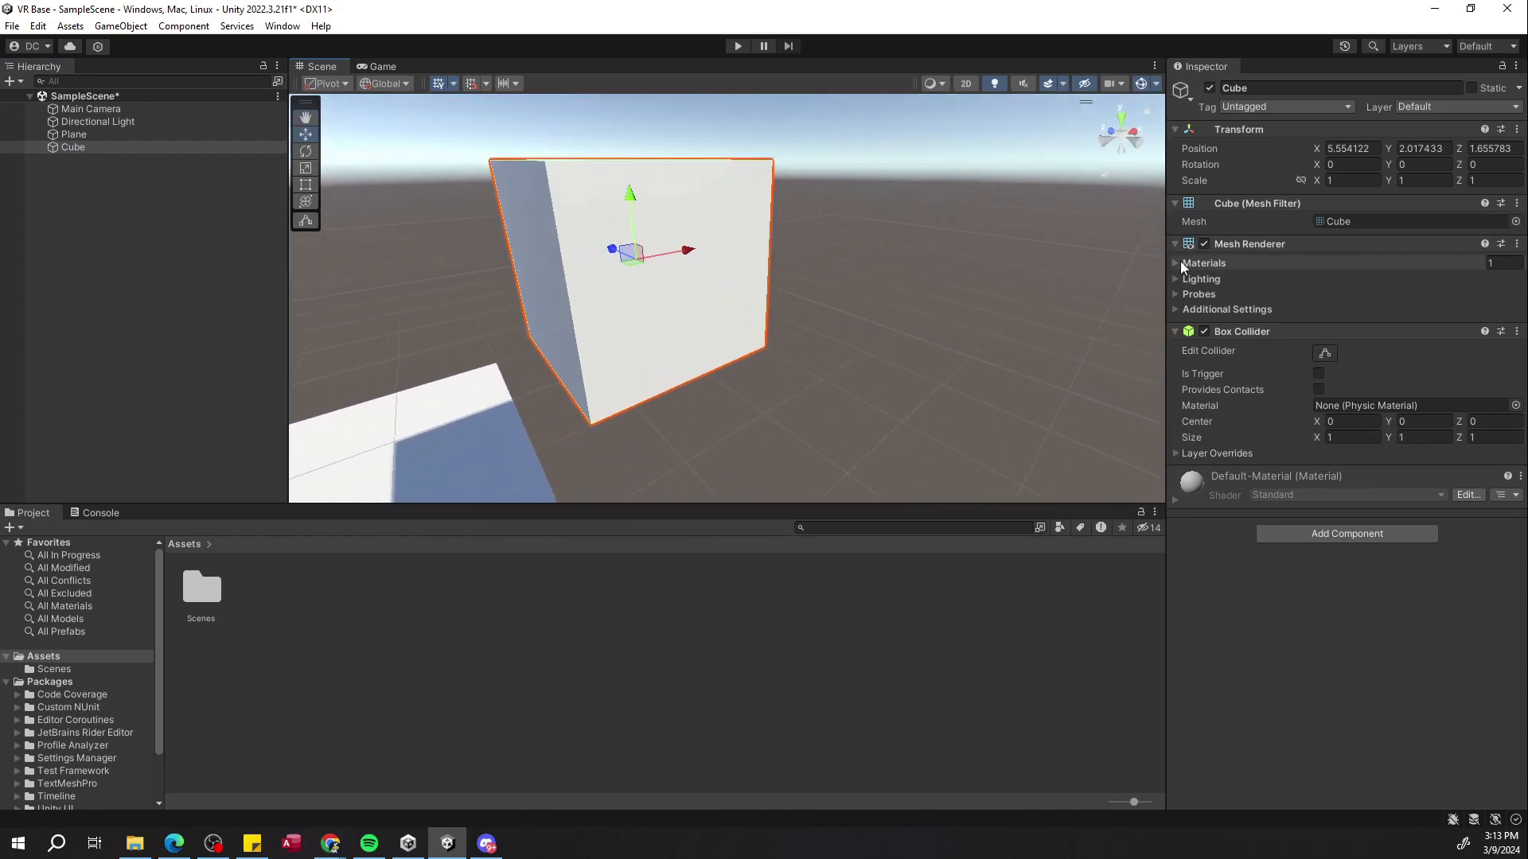
# Expand the cube's Mesh Renderer sections to inspect Materials, Lighting, Probes and Additional Settings.
pyautogui.click(1177, 263)
pyautogui.click(1174, 317)
pyautogui.click(1174, 316)
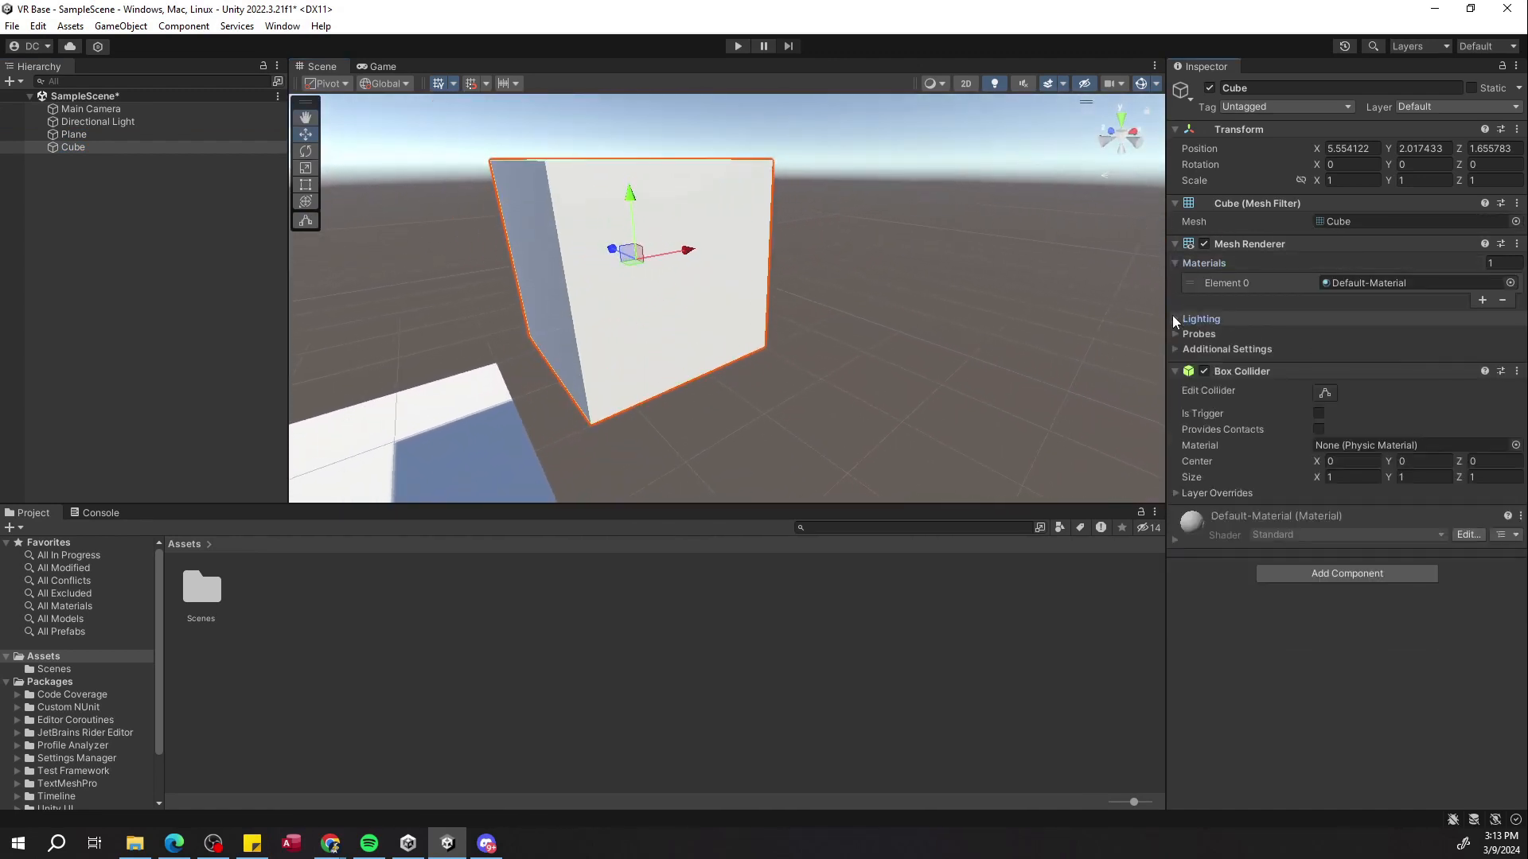
pyautogui.click(1176, 266)
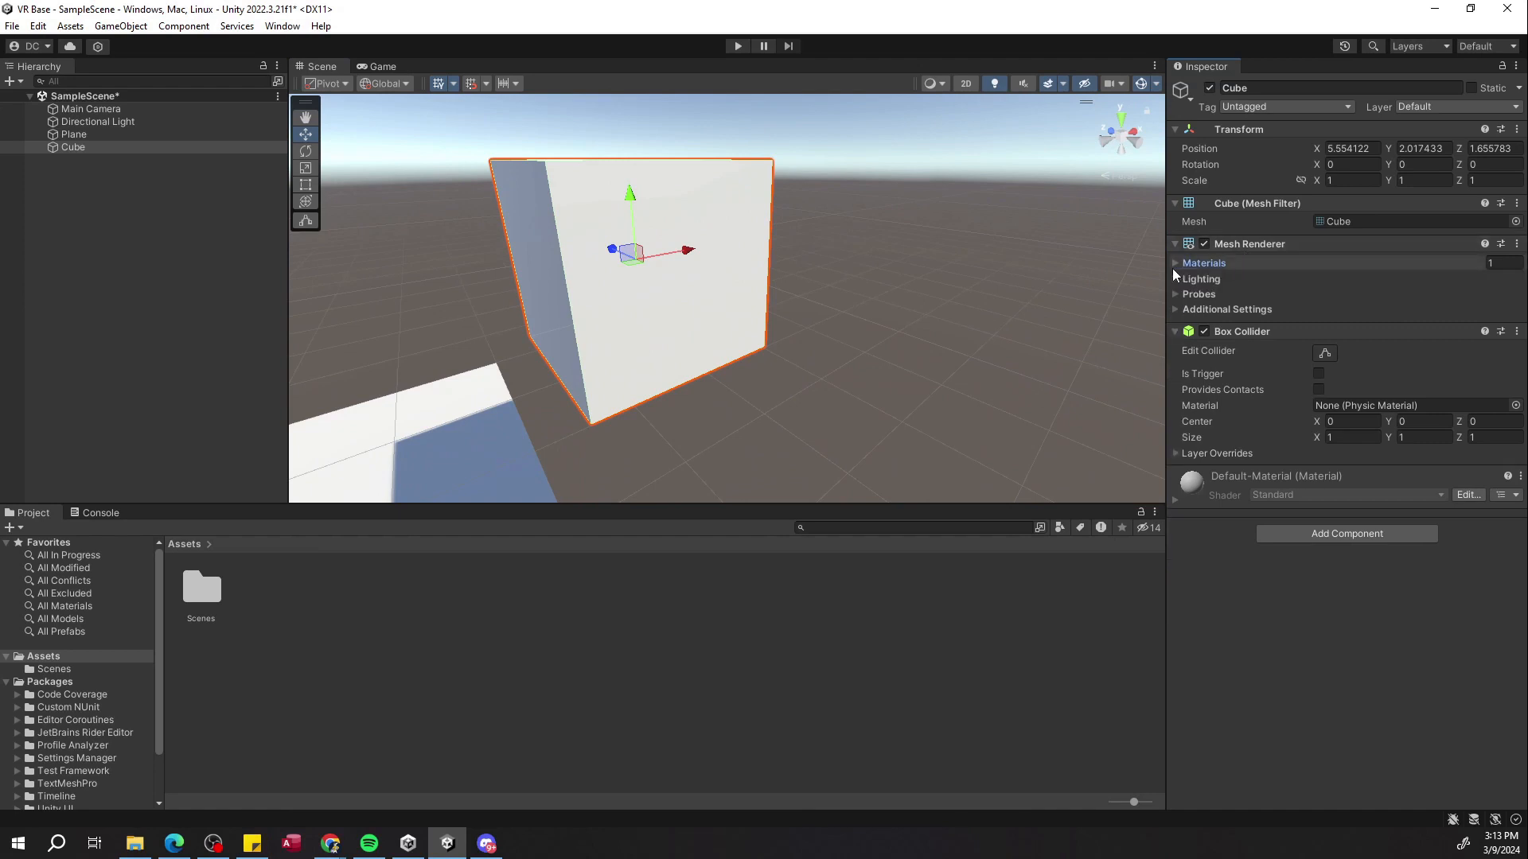
pyautogui.click(1172, 269)
pyautogui.click(1175, 316)
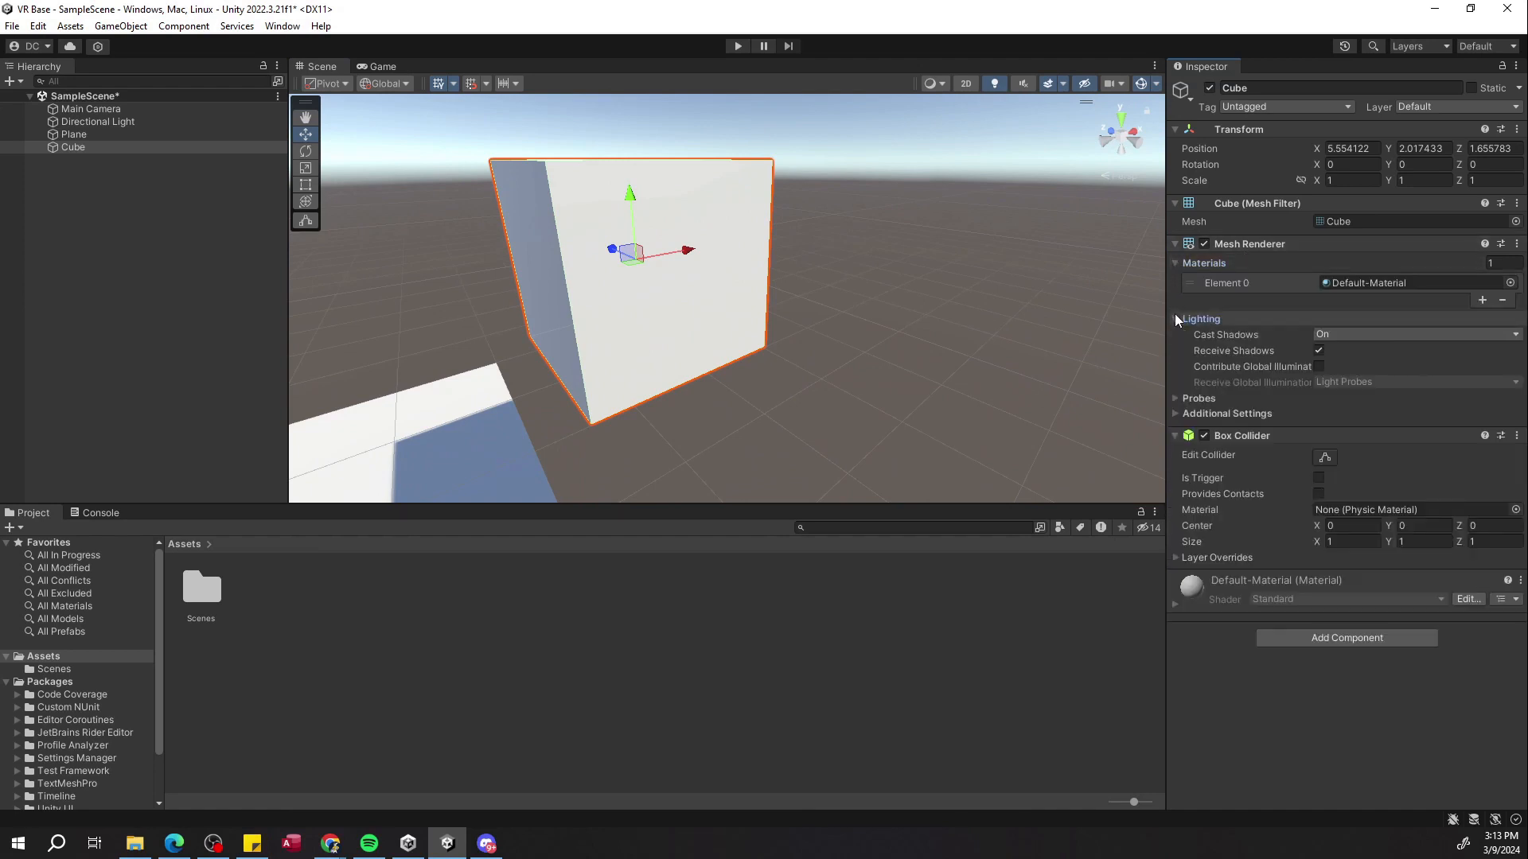
pyautogui.click(1173, 397)
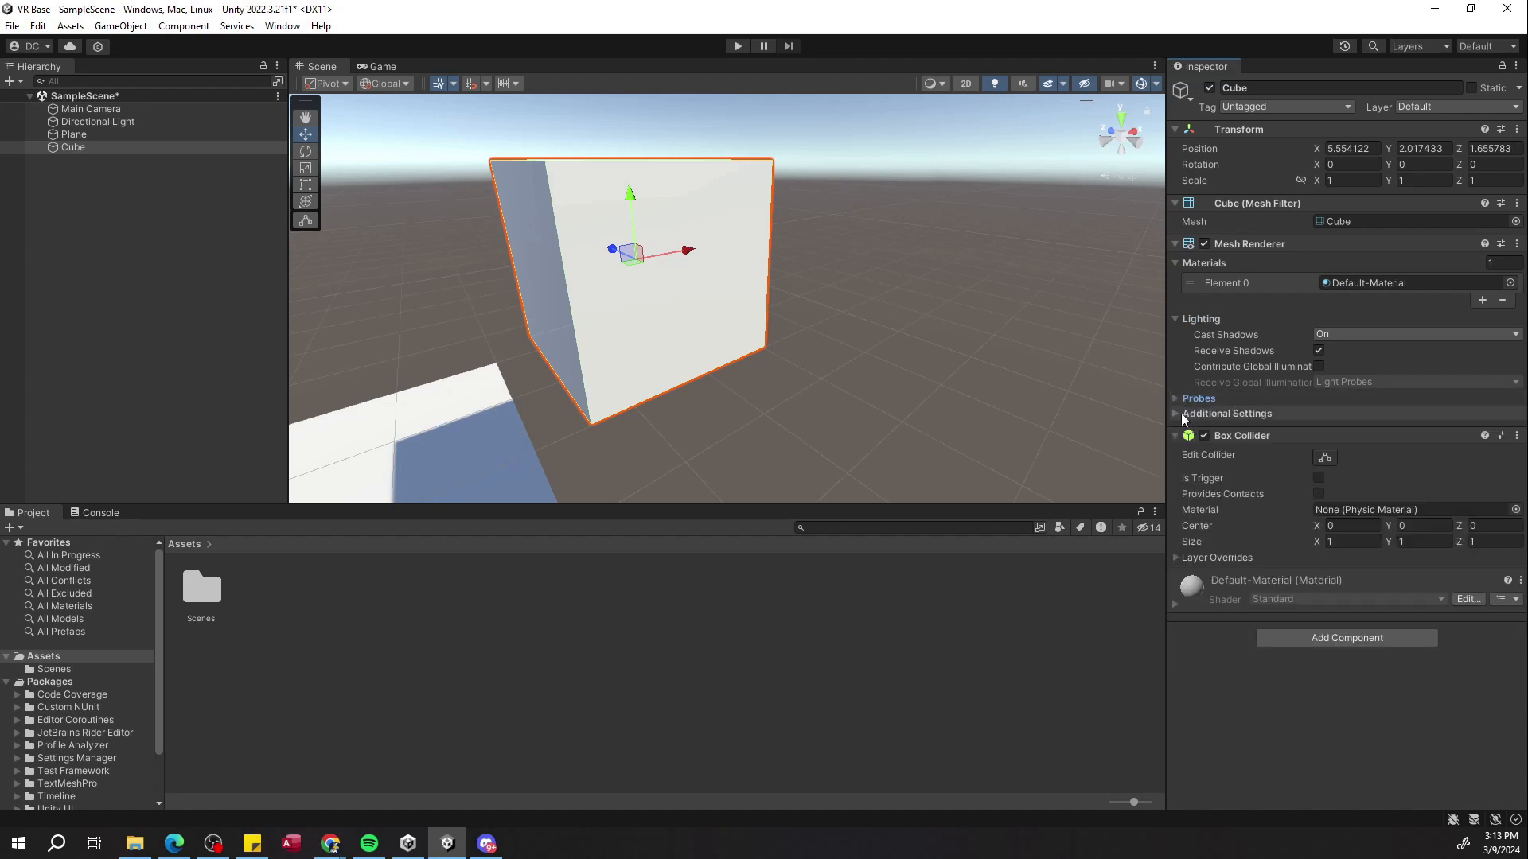
pyautogui.click(1176, 413)
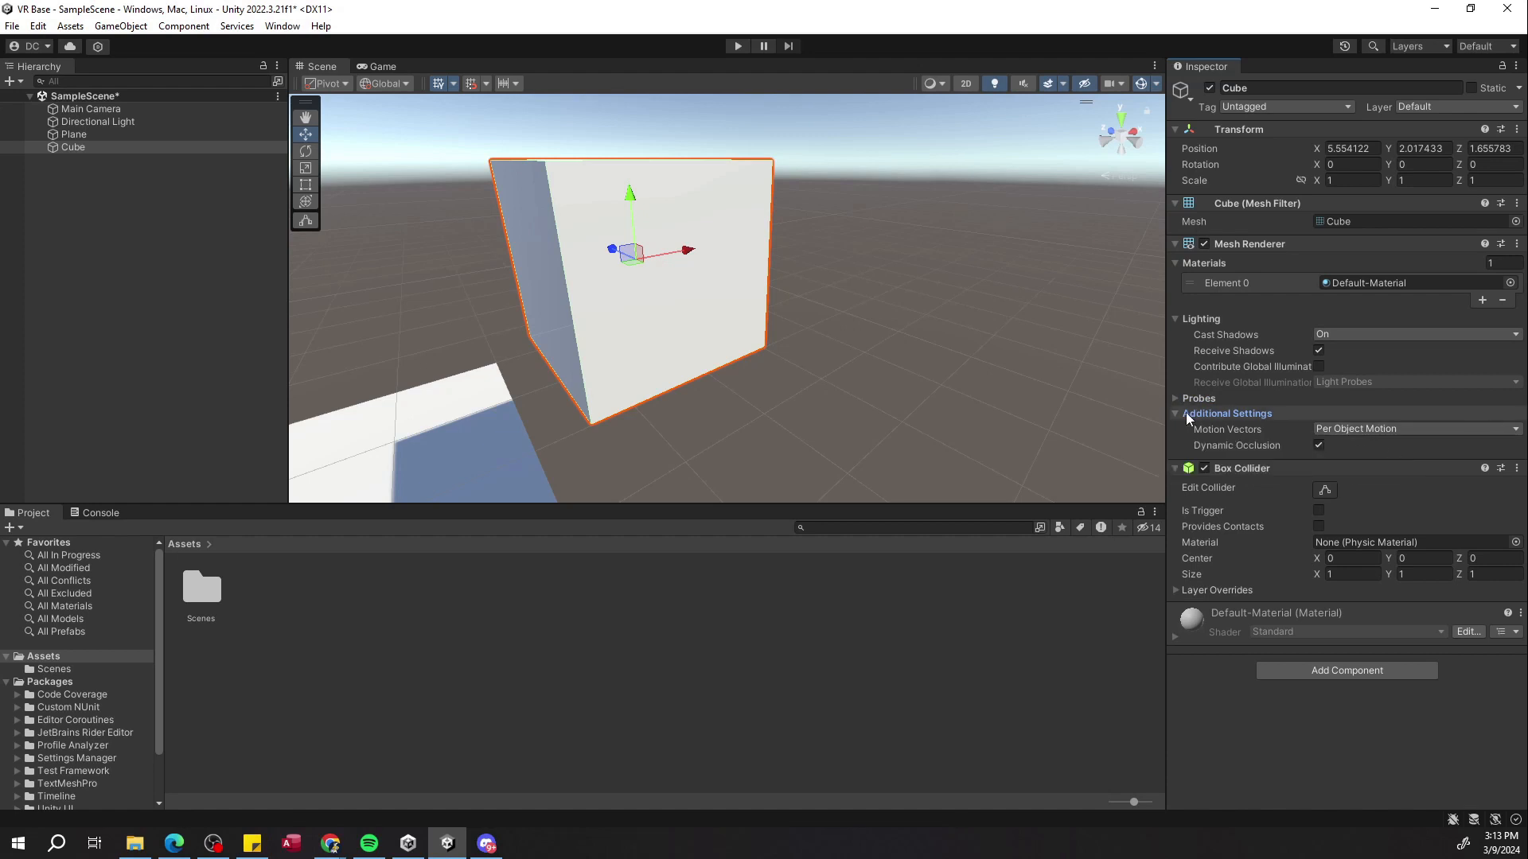
pyautogui.click(1186, 413)
# Move the cube onto the plane to about X 2.8, Y 1.1.
pyautogui.press('f')
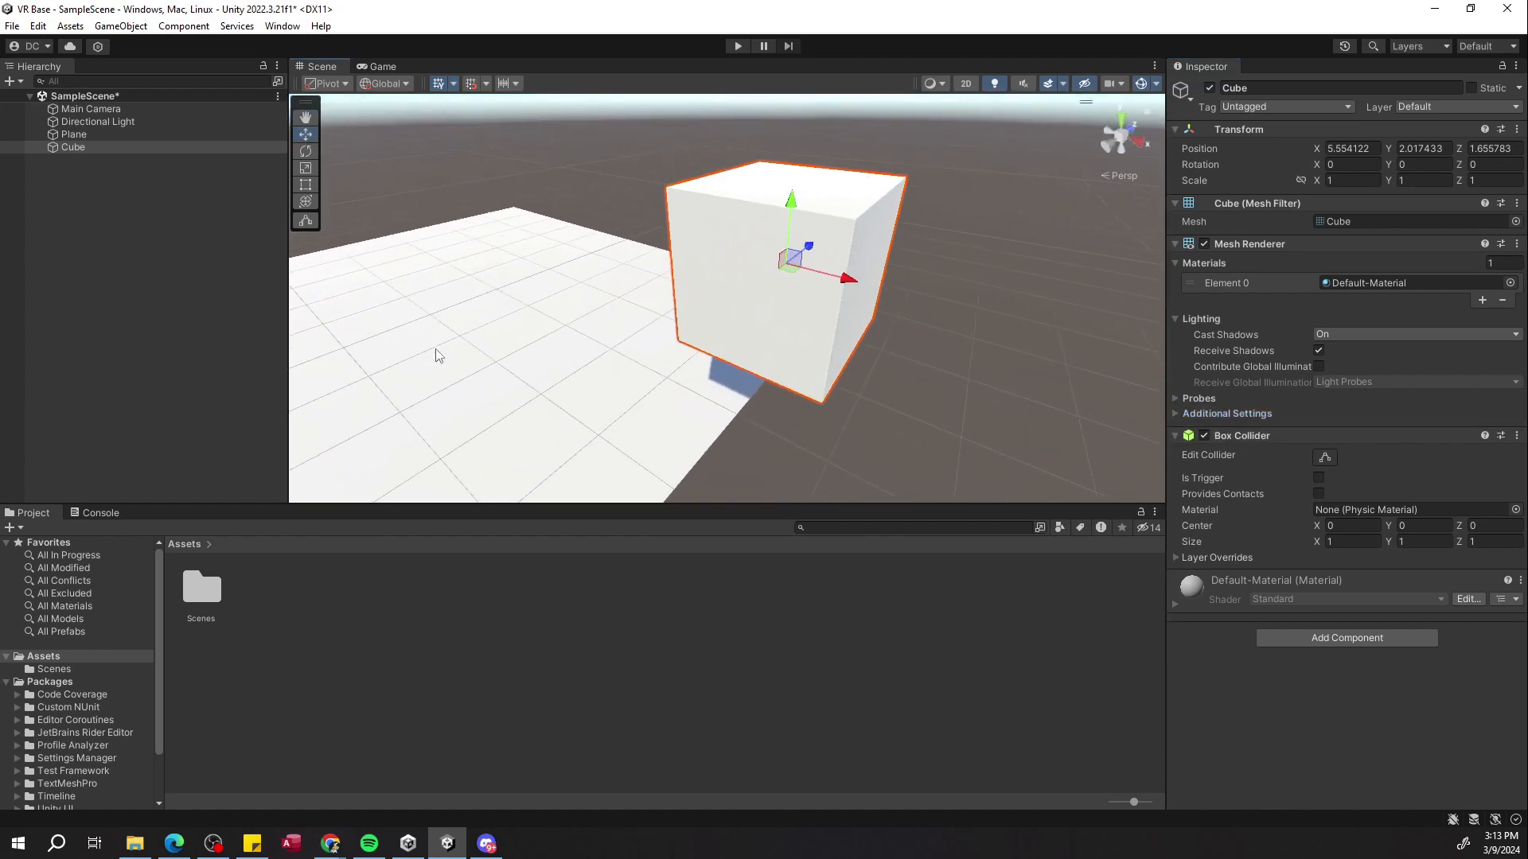
pyautogui.moveTo(802, 271); pyautogui.dragTo(574, 283)
pyautogui.moveTo(574, 285); pyautogui.dragTo(571, 253, button='right')
pyautogui.press('w')
pyautogui.press('s')
pyautogui.press('w')
pyautogui.press('s')
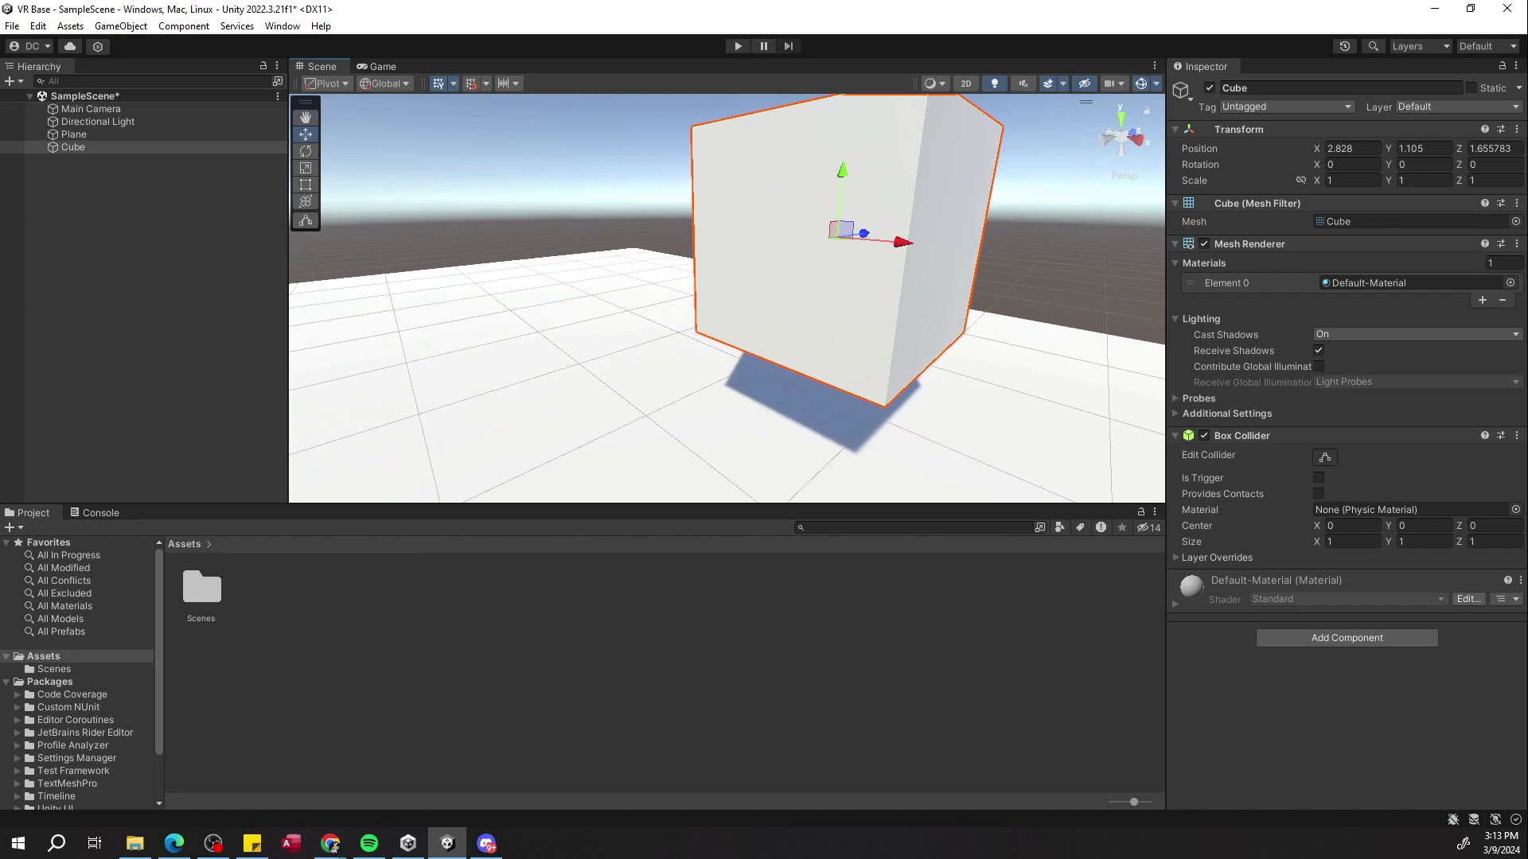
pyautogui.press('s')
pyautogui.moveTo(363, 298); pyautogui.dragTo(372, 305, button='right')
# Create a new material in Assets named Red.
pyautogui.click(404, 611)
pyautogui.rightClick(351, 595)
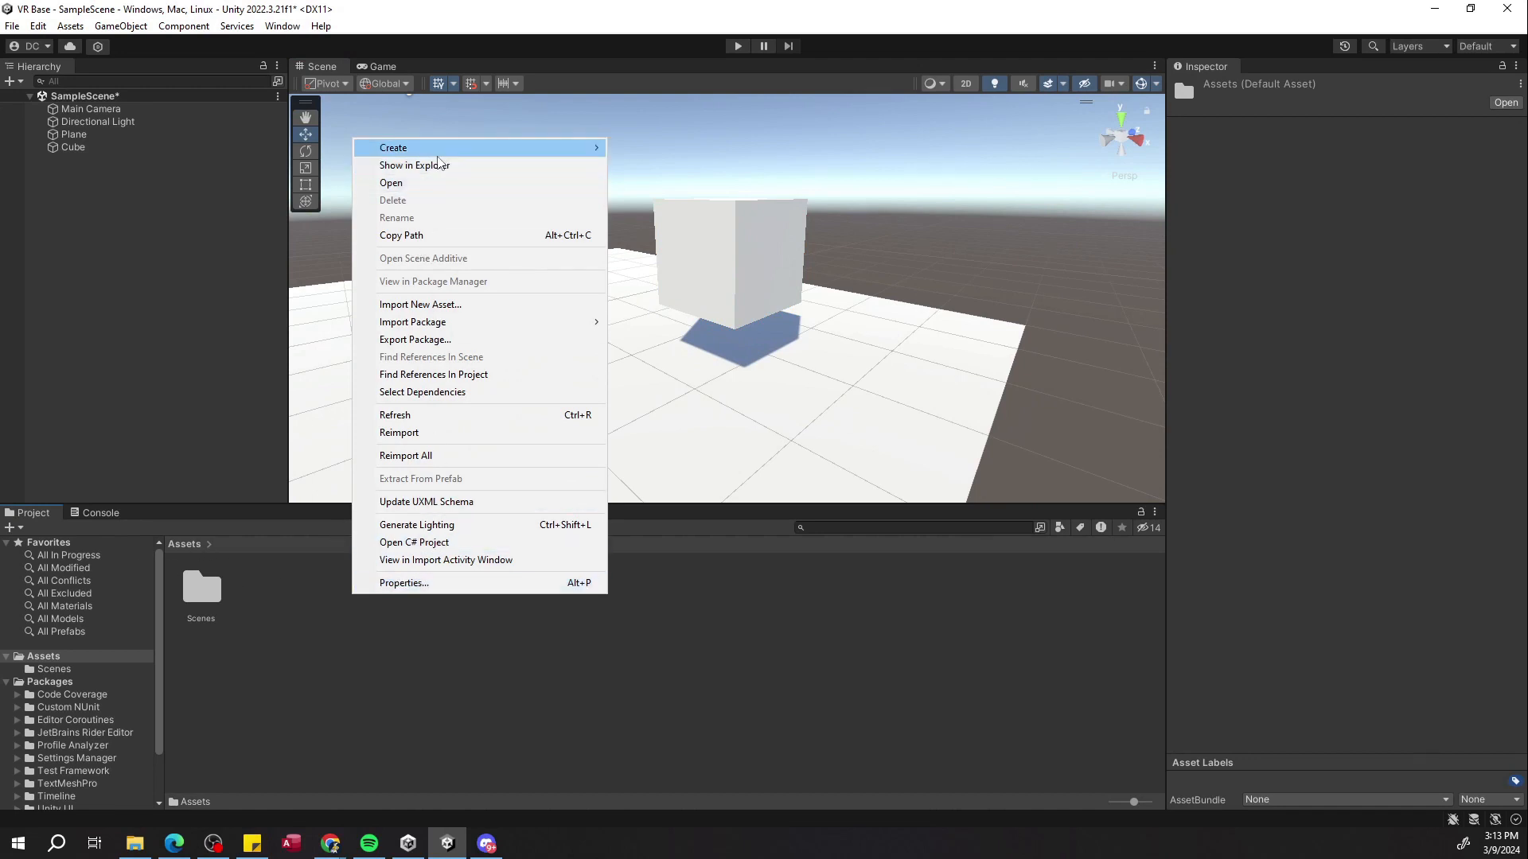
pyautogui.moveTo(437, 153)
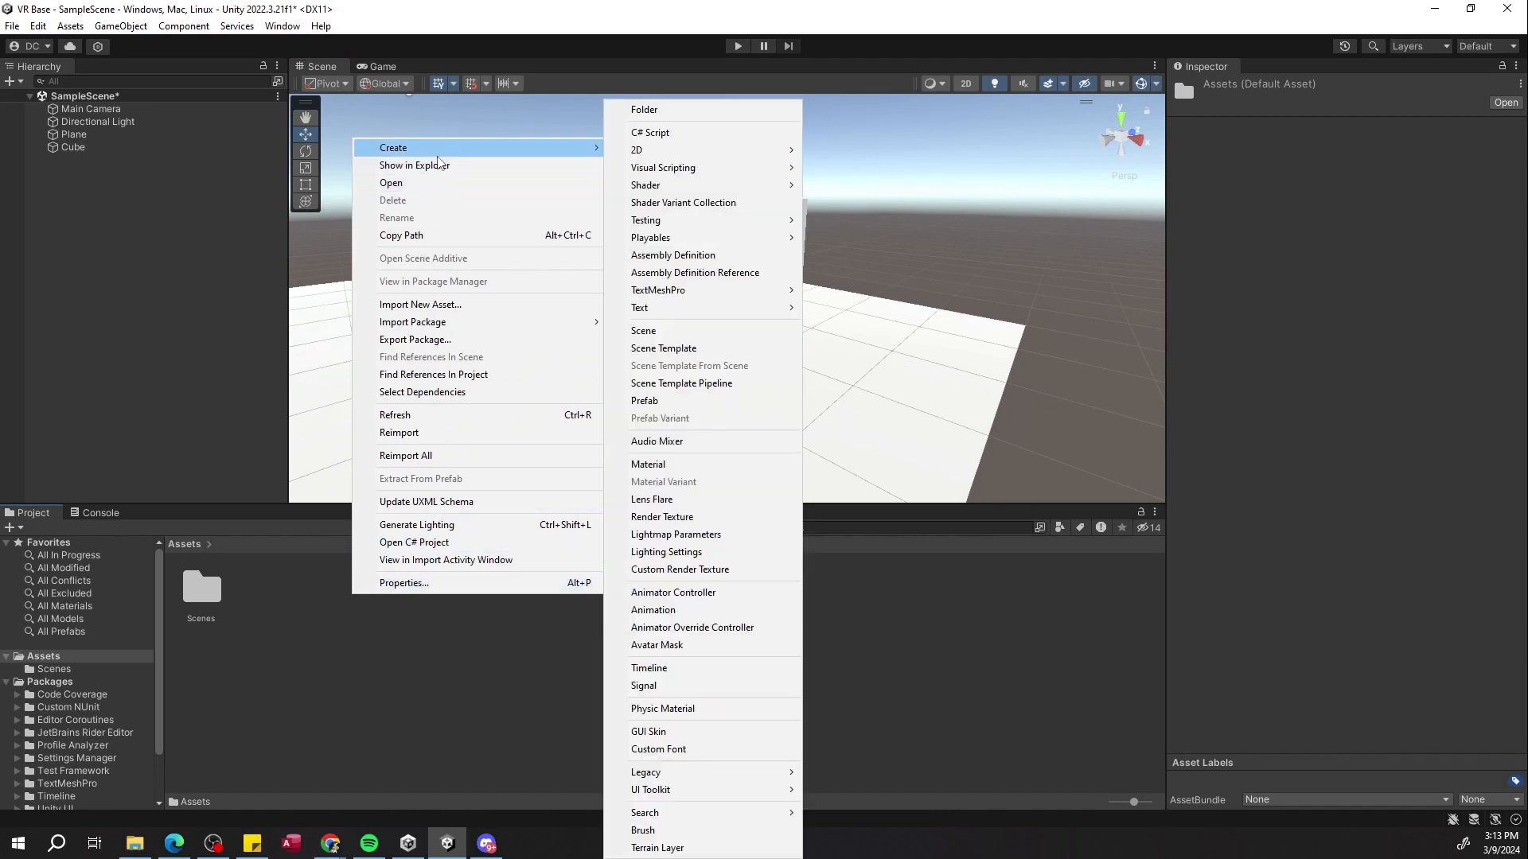
pyautogui.click(705, 468)
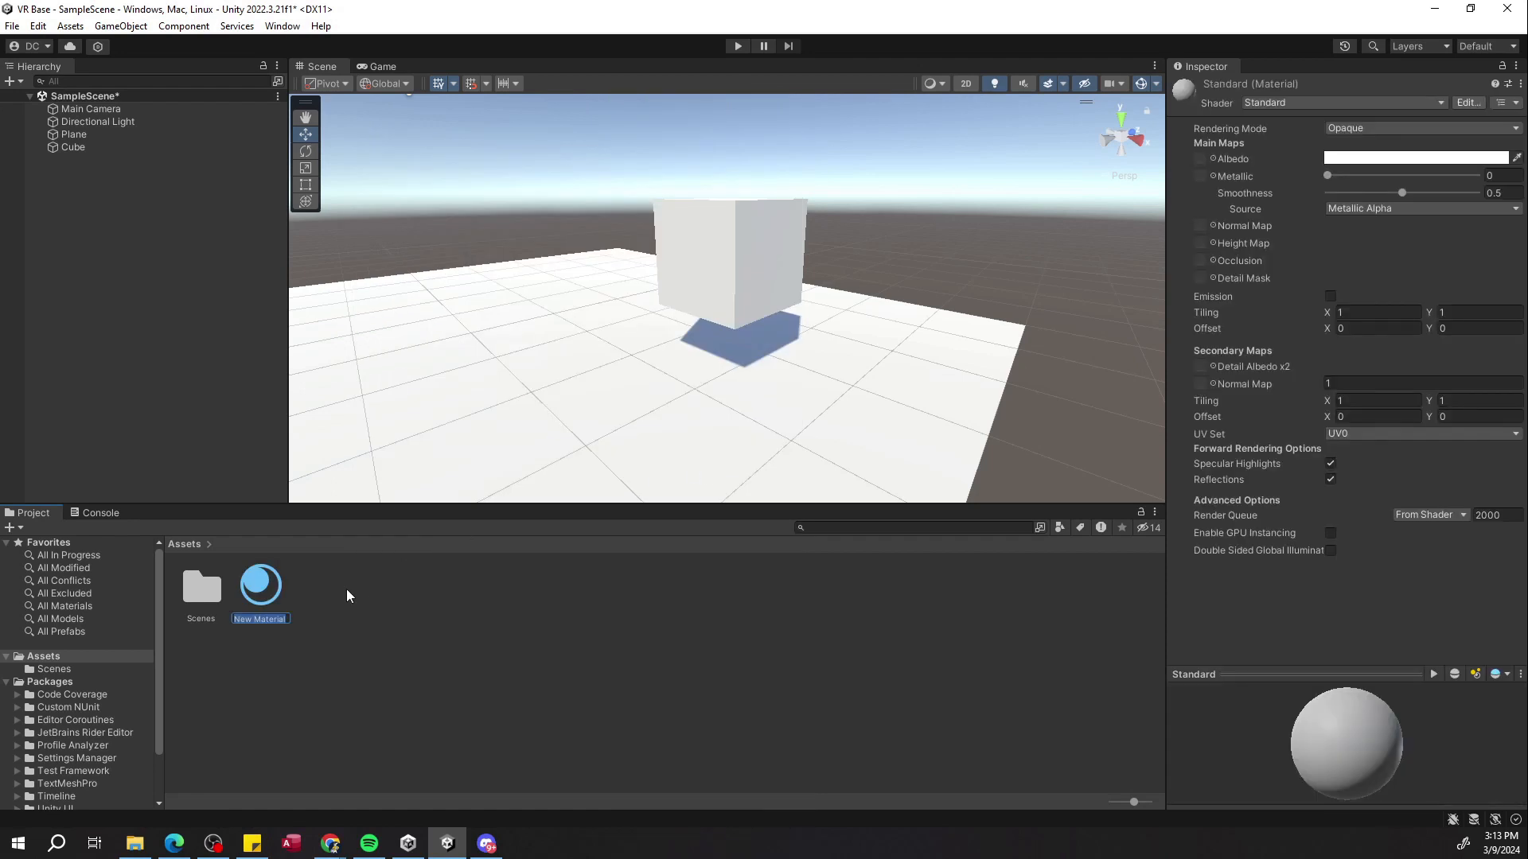
pyautogui.write('Red')
pyautogui.click(259, 589)
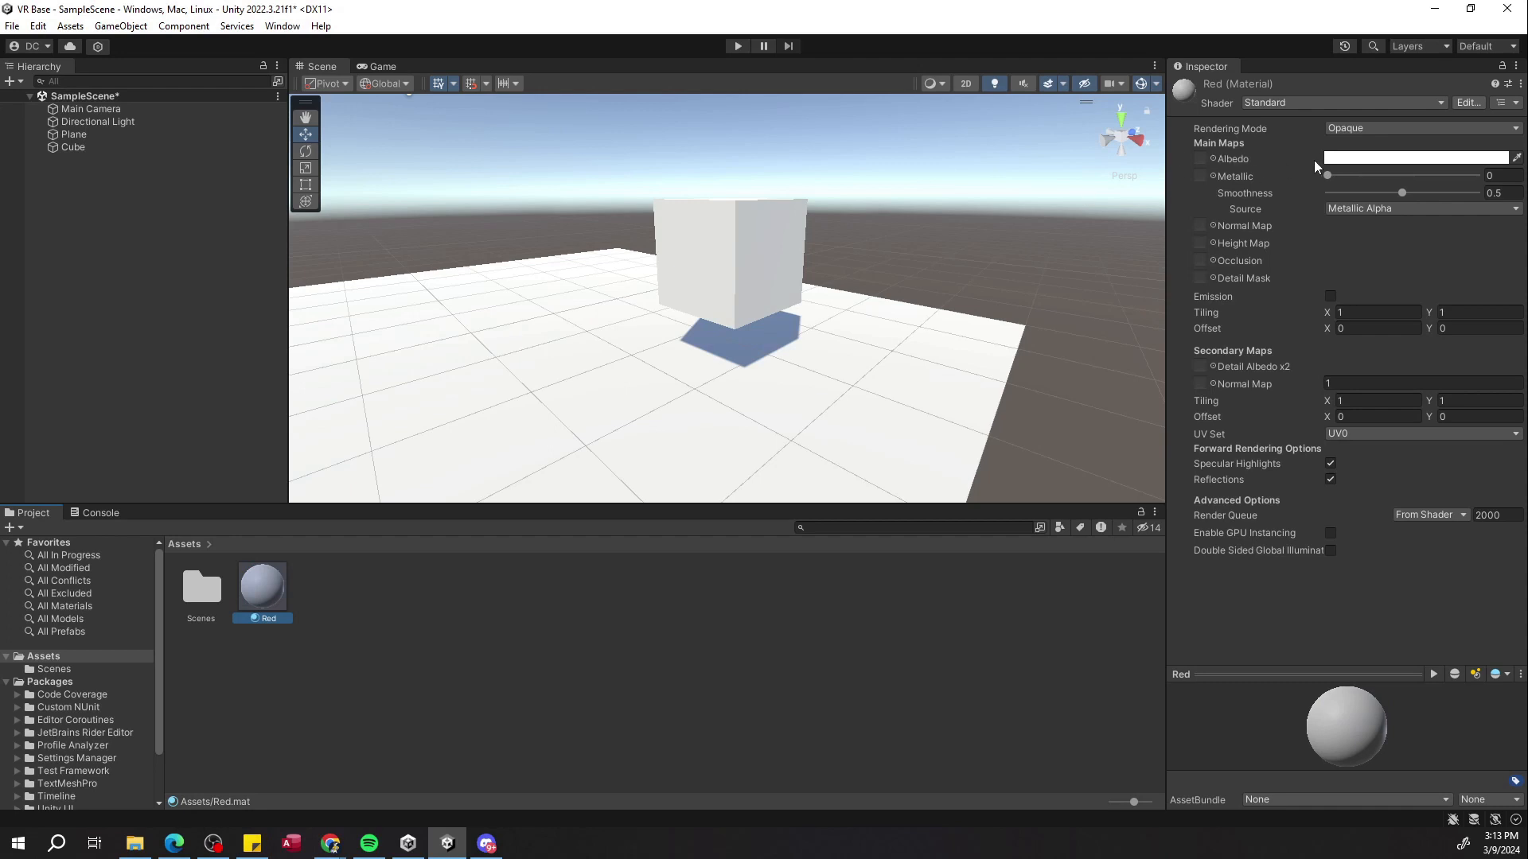
# Set the Red material's Albedo color to red (FF0202).
pyautogui.click(1356, 159)
pyautogui.moveTo(1412, 254)
pyautogui.mouseDown()
pyautogui.moveTo(1426, 291)
pyautogui.moveTo(1469, 229)
pyautogui.mouseUp()
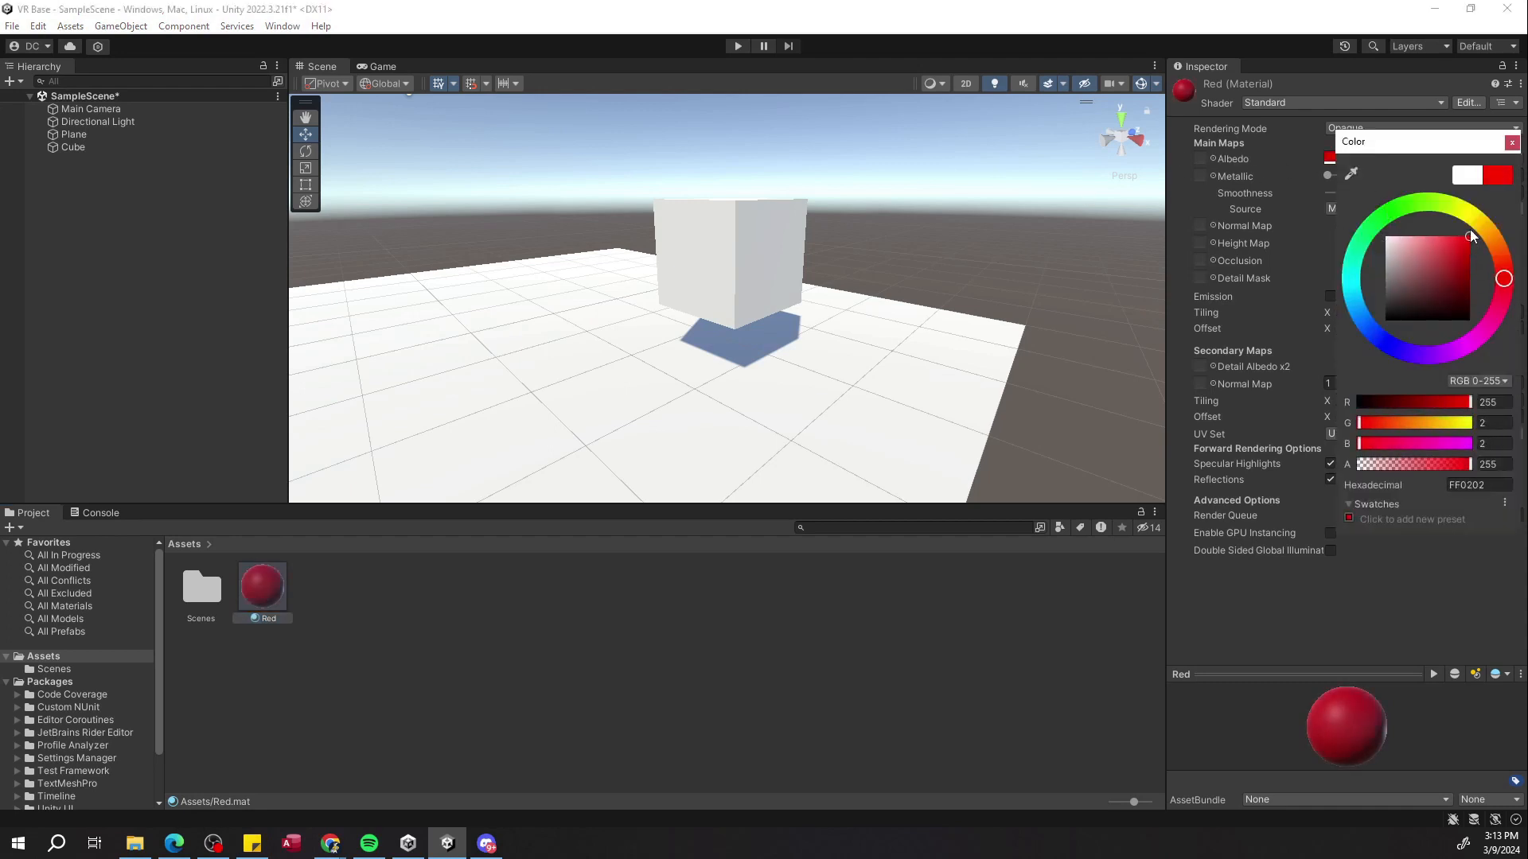
pyautogui.click(1146, 421)
# Apply the Red material to the cube.
pyautogui.click(261, 595)
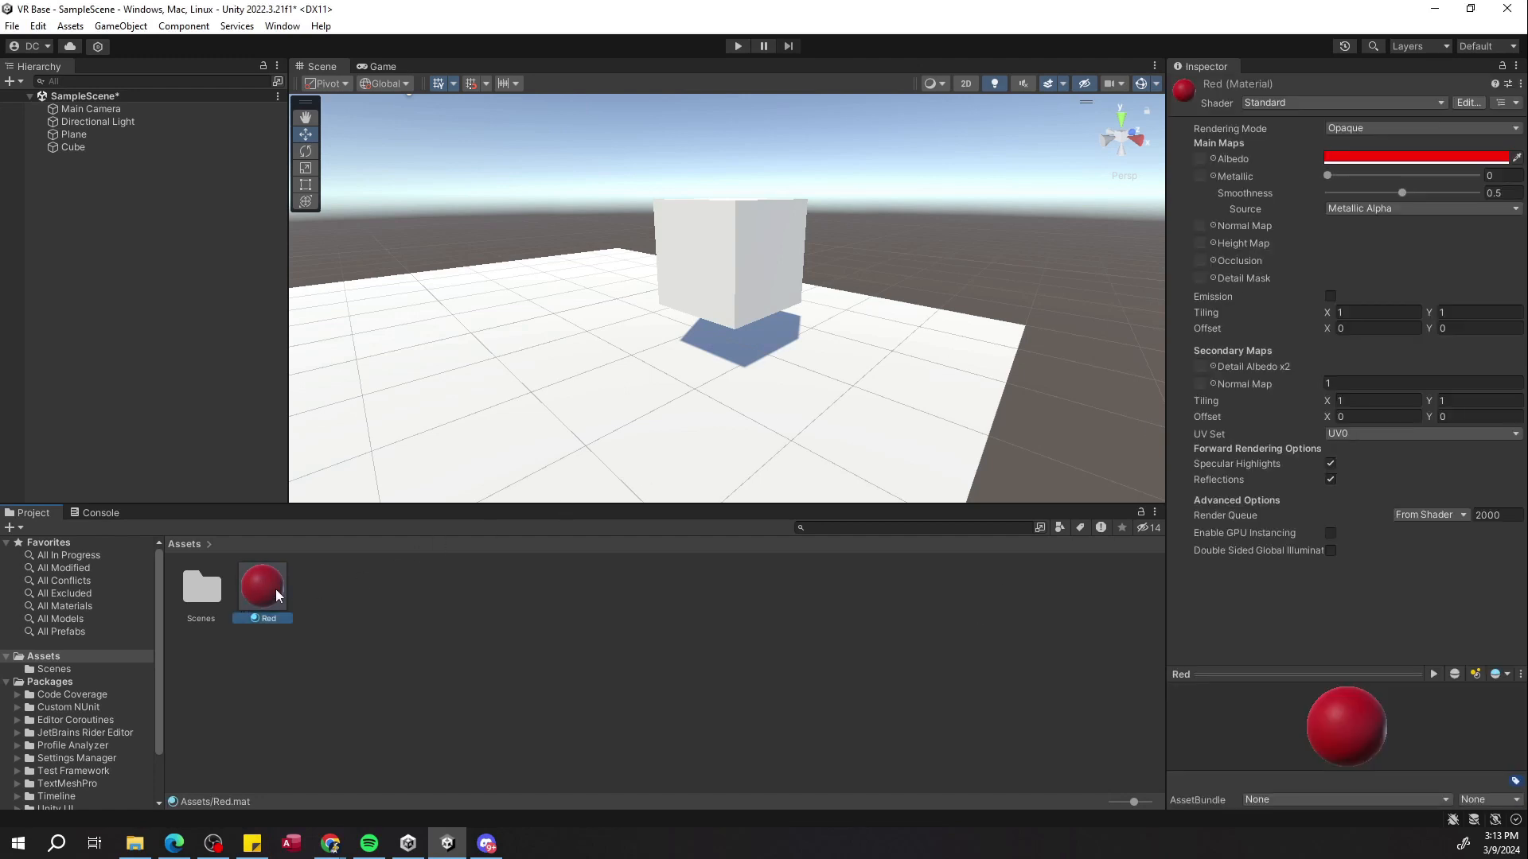
pyautogui.moveTo(1327, 176); pyautogui.dragTo(1372, 176)
pyautogui.moveTo(1402, 191); pyautogui.dragTo(1396, 193)
pyautogui.moveTo(267, 605); pyautogui.dragTo(713, 301)
pyautogui.click(739, 257)
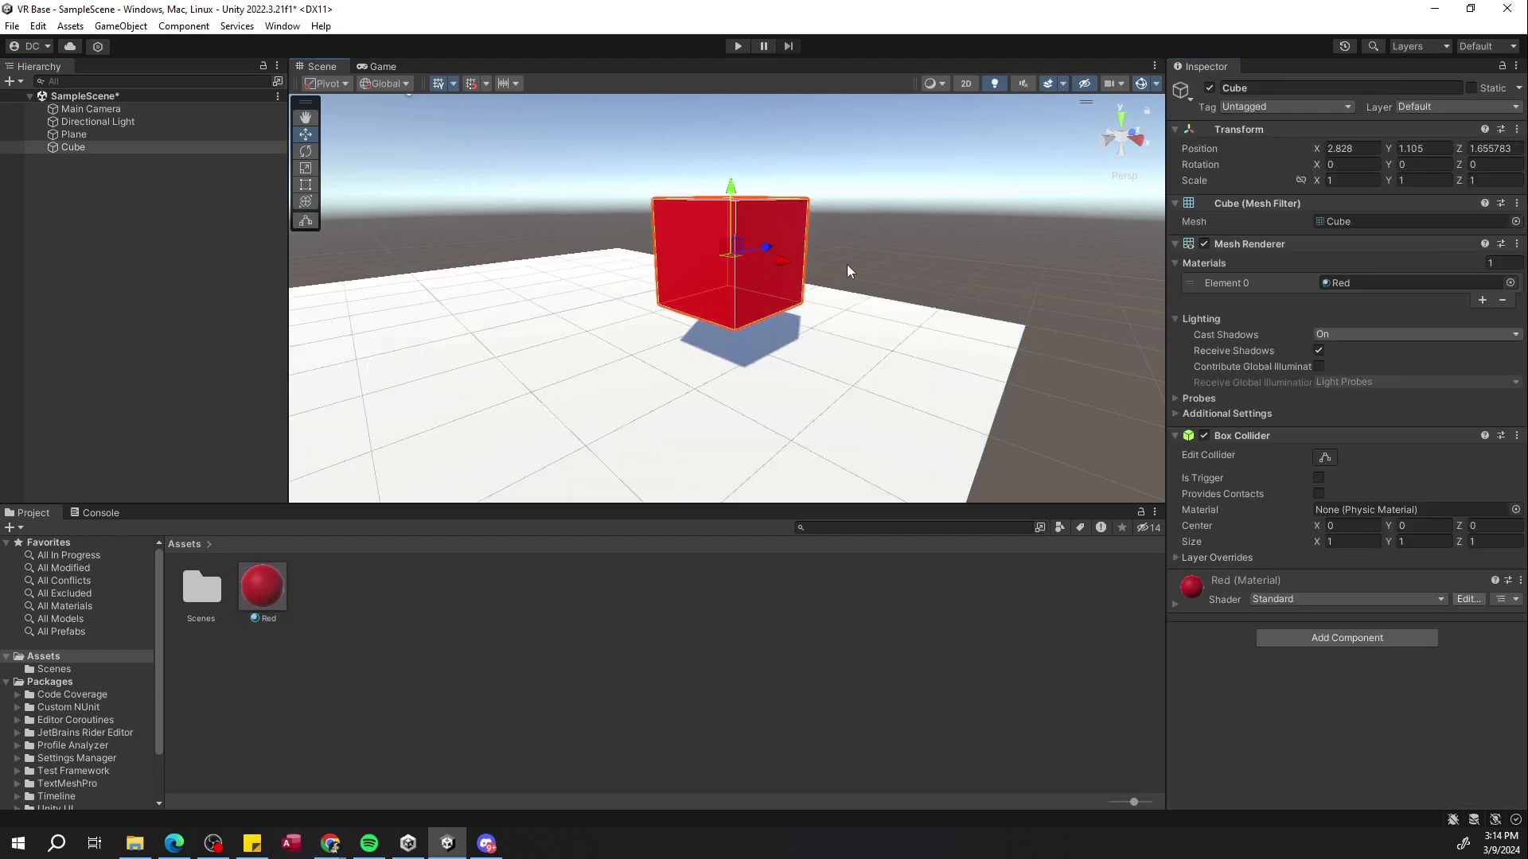
# Create another new material in Assets named Floor.
pyautogui.moveTo(816, 278); pyautogui.dragTo(745, 288, button='right')
pyautogui.click(405, 594)
pyautogui.moveTo(270, 595); pyautogui.dragTo(304, 642)
pyautogui.rightClick(365, 613)
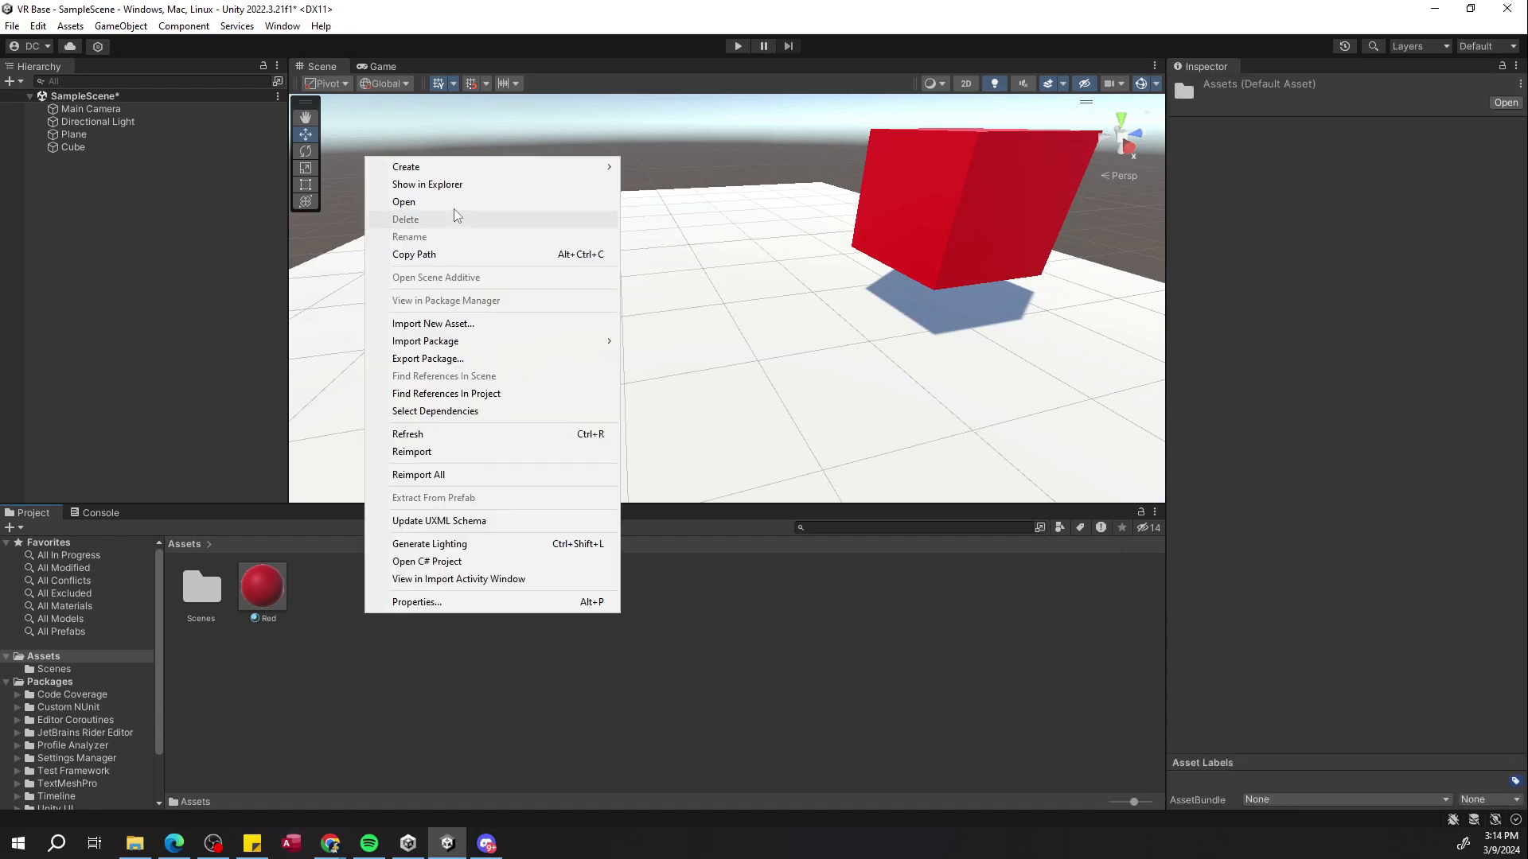
pyautogui.moveTo(457, 164)
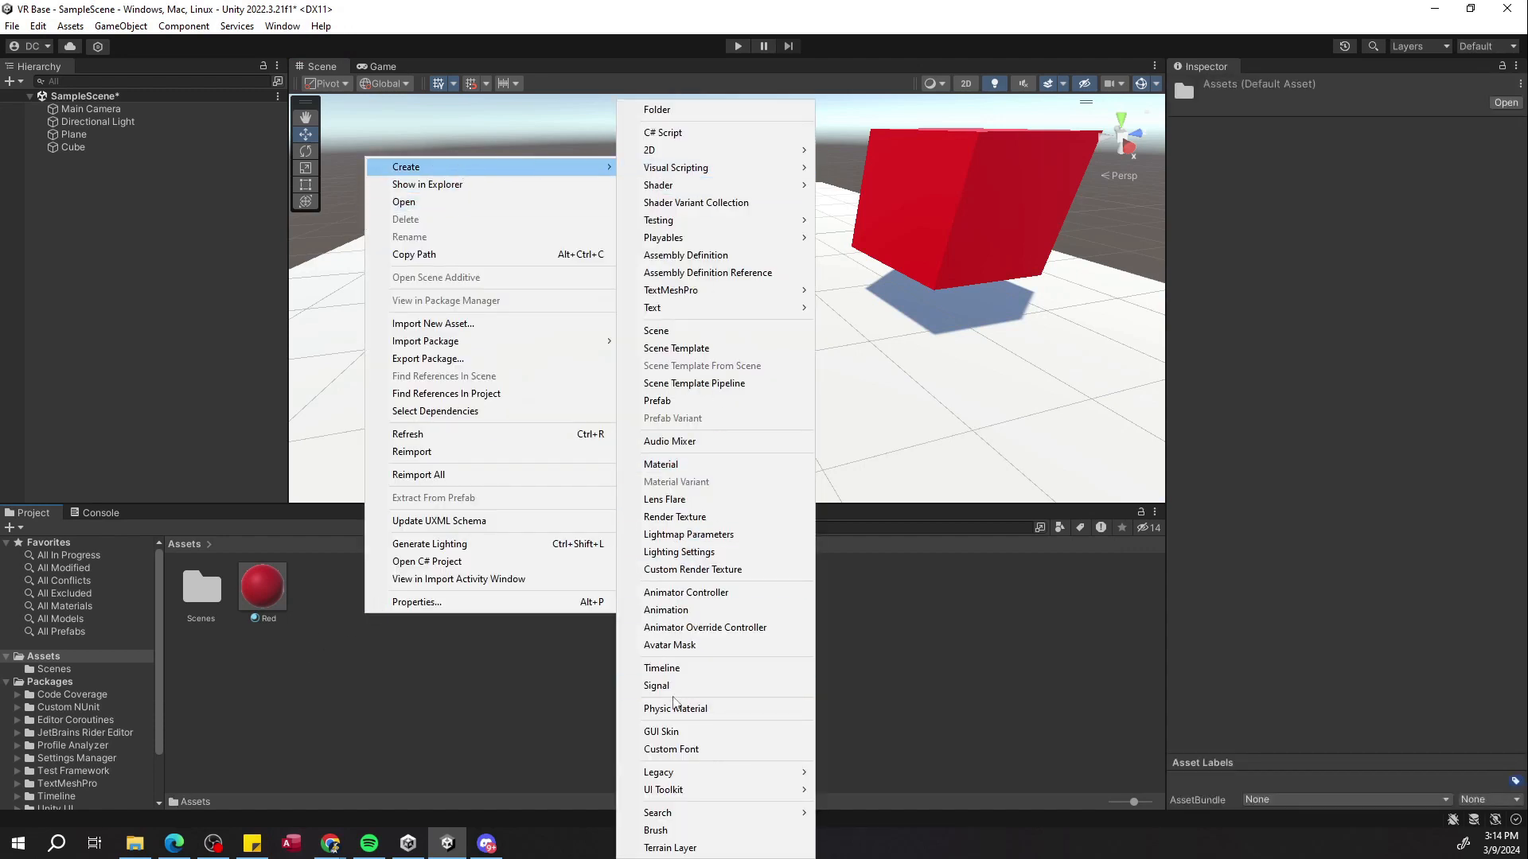
pyautogui.click(689, 465)
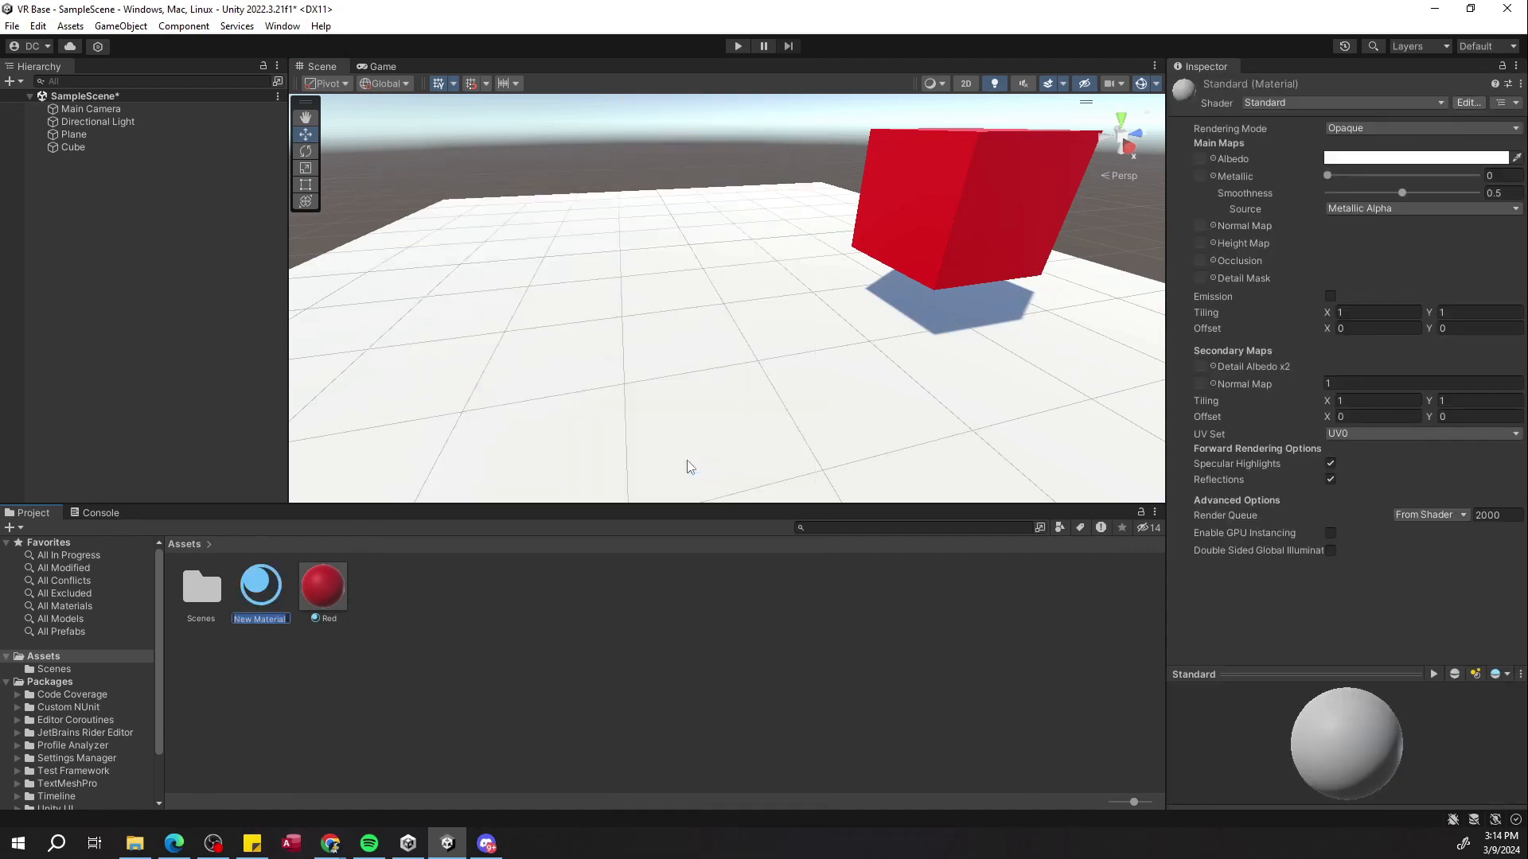
pyautogui.write('Floor')
pyautogui.press('Return')
# Set the Floor material's Albedo color to black (000000).
pyautogui.click(1417, 157)
pyautogui.click(1403, 297)
pyautogui.moveTo(1402, 298); pyautogui.dragTo(1396, 324)
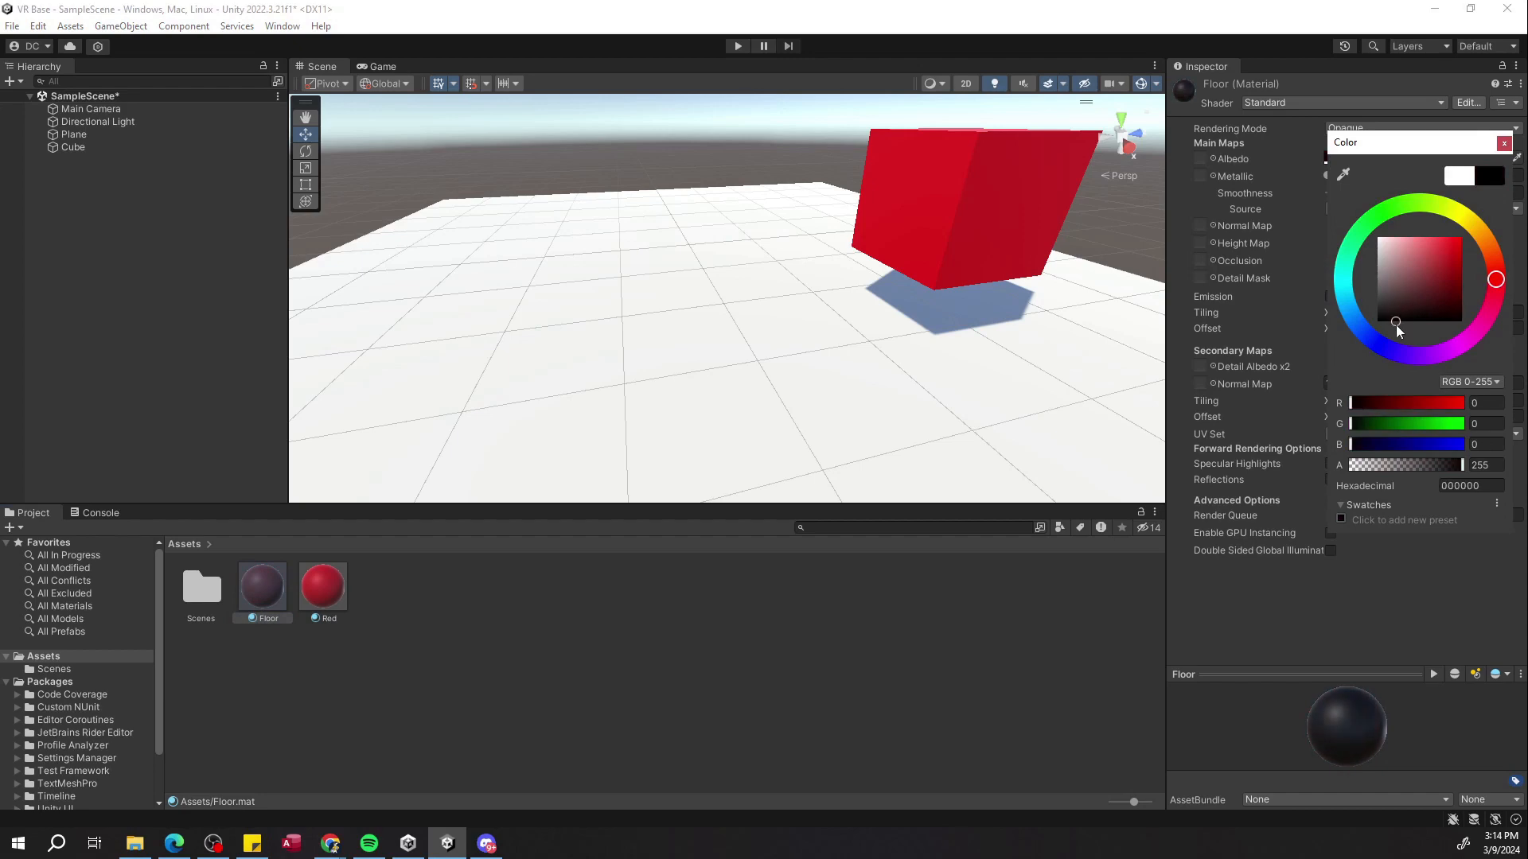
pyautogui.click(861, 608)
# Apply the Floor material to the plane.
pyautogui.moveTo(255, 603); pyautogui.dragTo(625, 365)
pyautogui.moveTo(625, 364); pyautogui.dragTo(315, 331, button='right')
pyautogui.moveTo(647, 290); pyautogui.dragTo(945, 293, button='right')
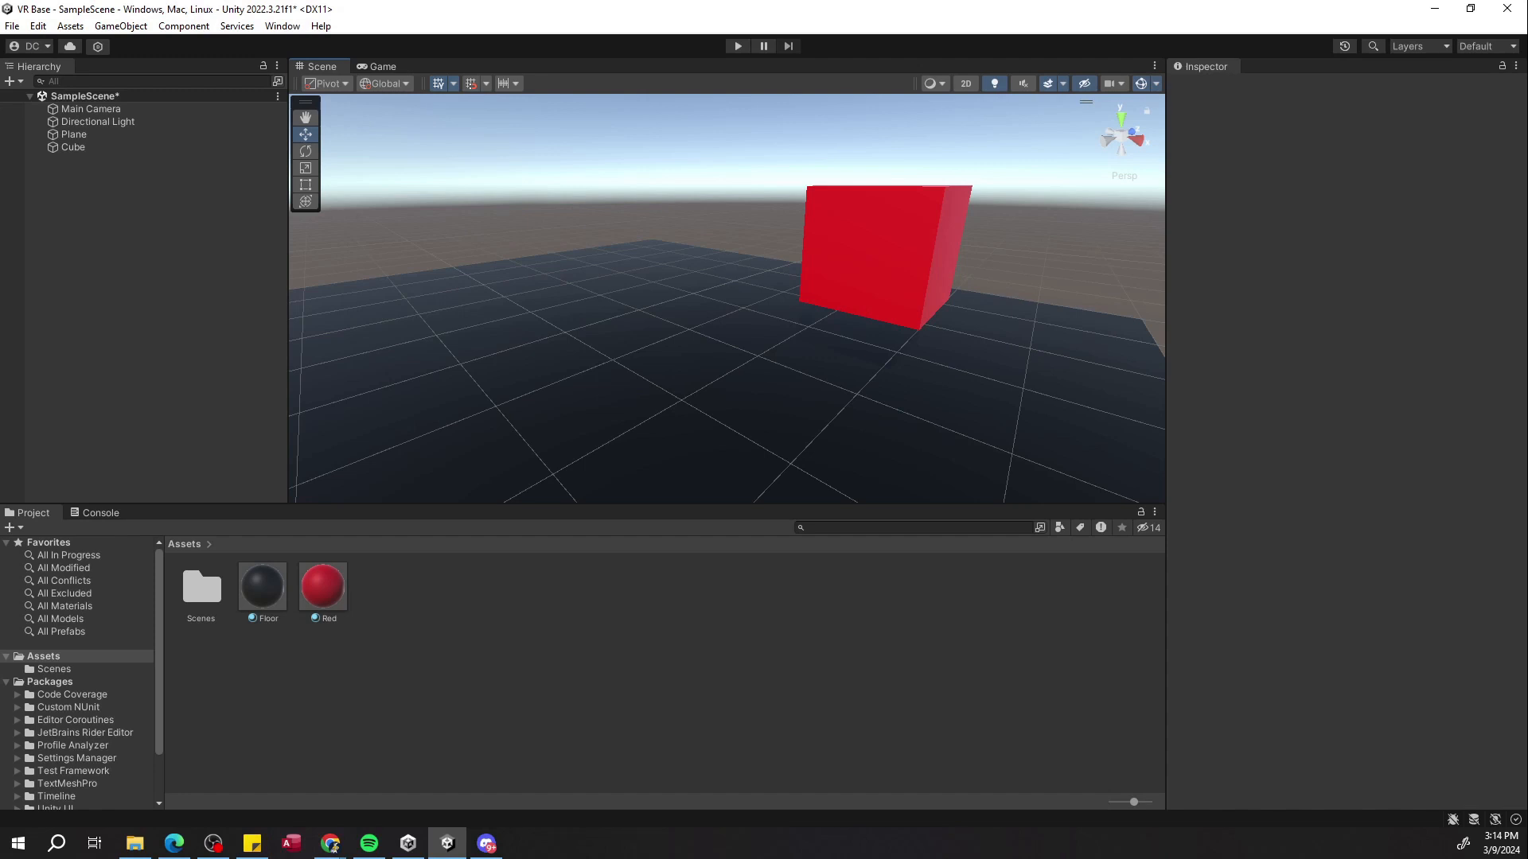
# Open the Package Manager window.
pyautogui.click(270, 29)
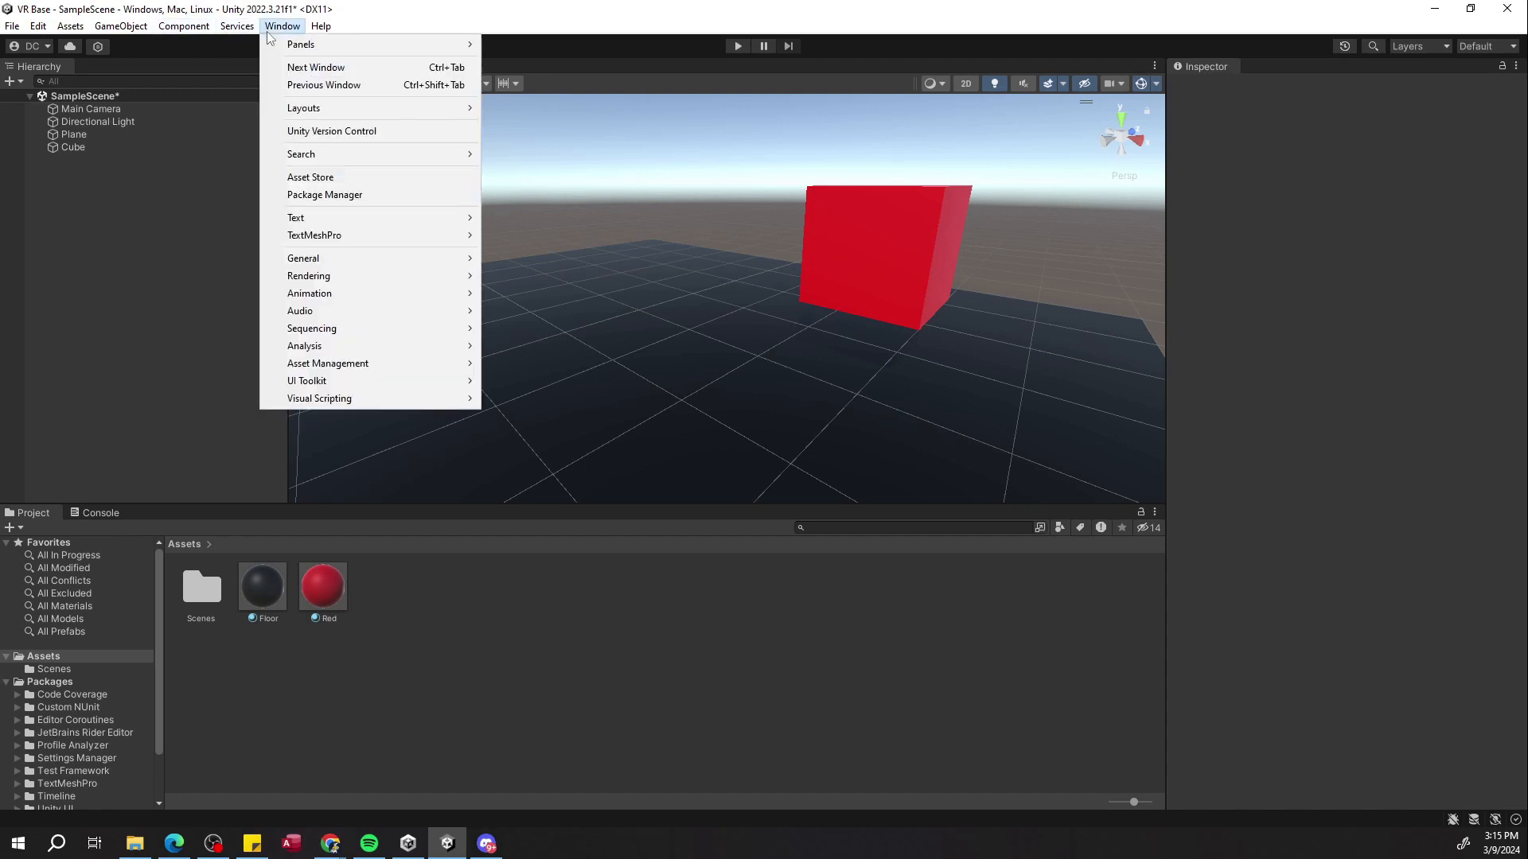
pyautogui.click(335, 196)
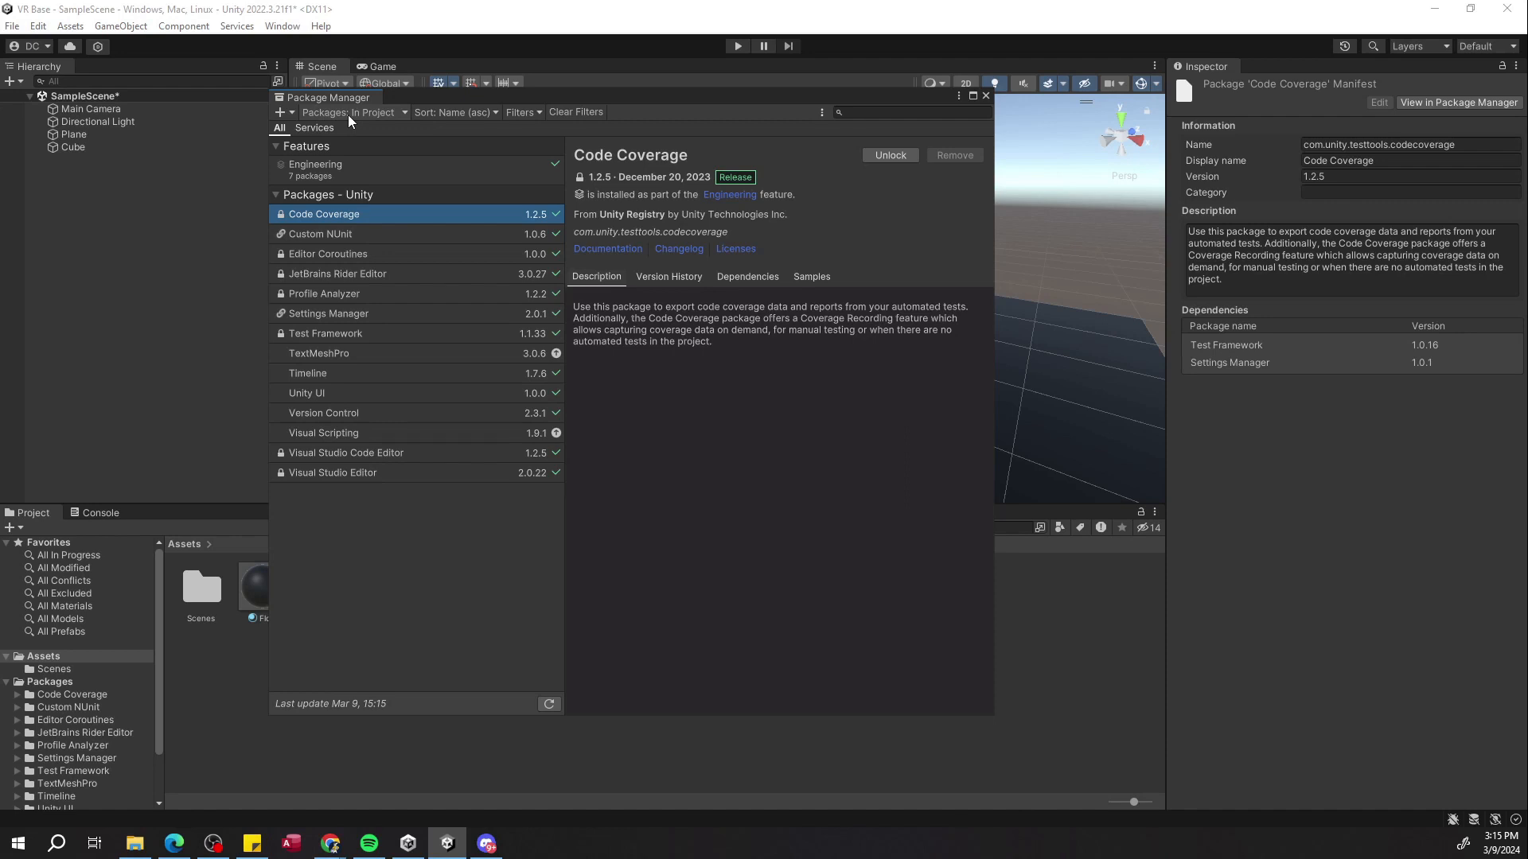
# Close the Package Manager, open Build Settings and browse the platform list, returning to Windows, Mac, Linux.
pyautogui.click(985, 95)
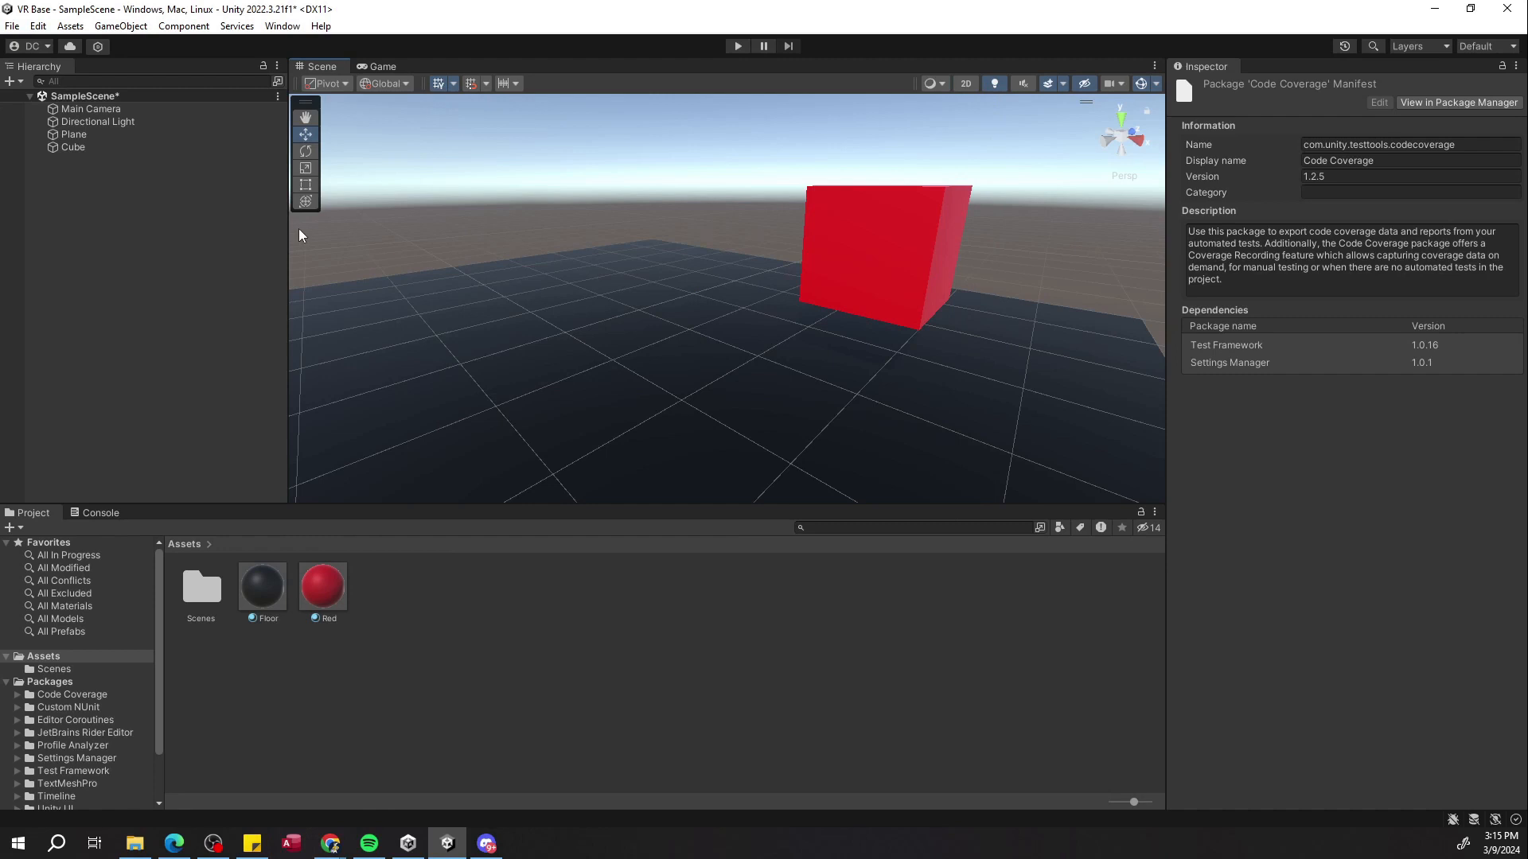
pyautogui.click(13, 27)
pyautogui.click(97, 222)
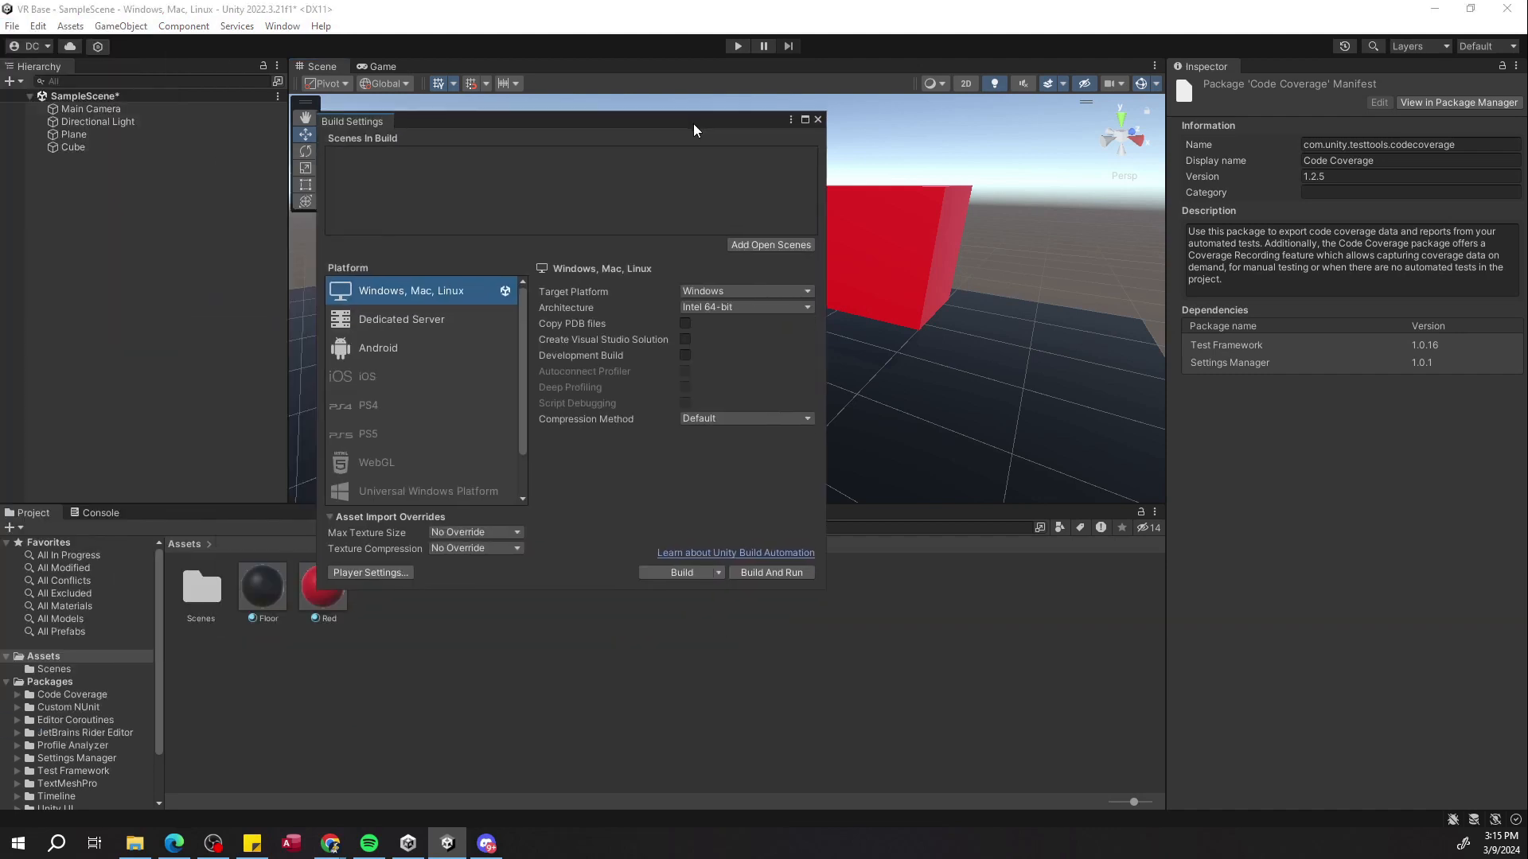
pyautogui.click(368, 348)
pyautogui.click(390, 294)
pyautogui.click(380, 410)
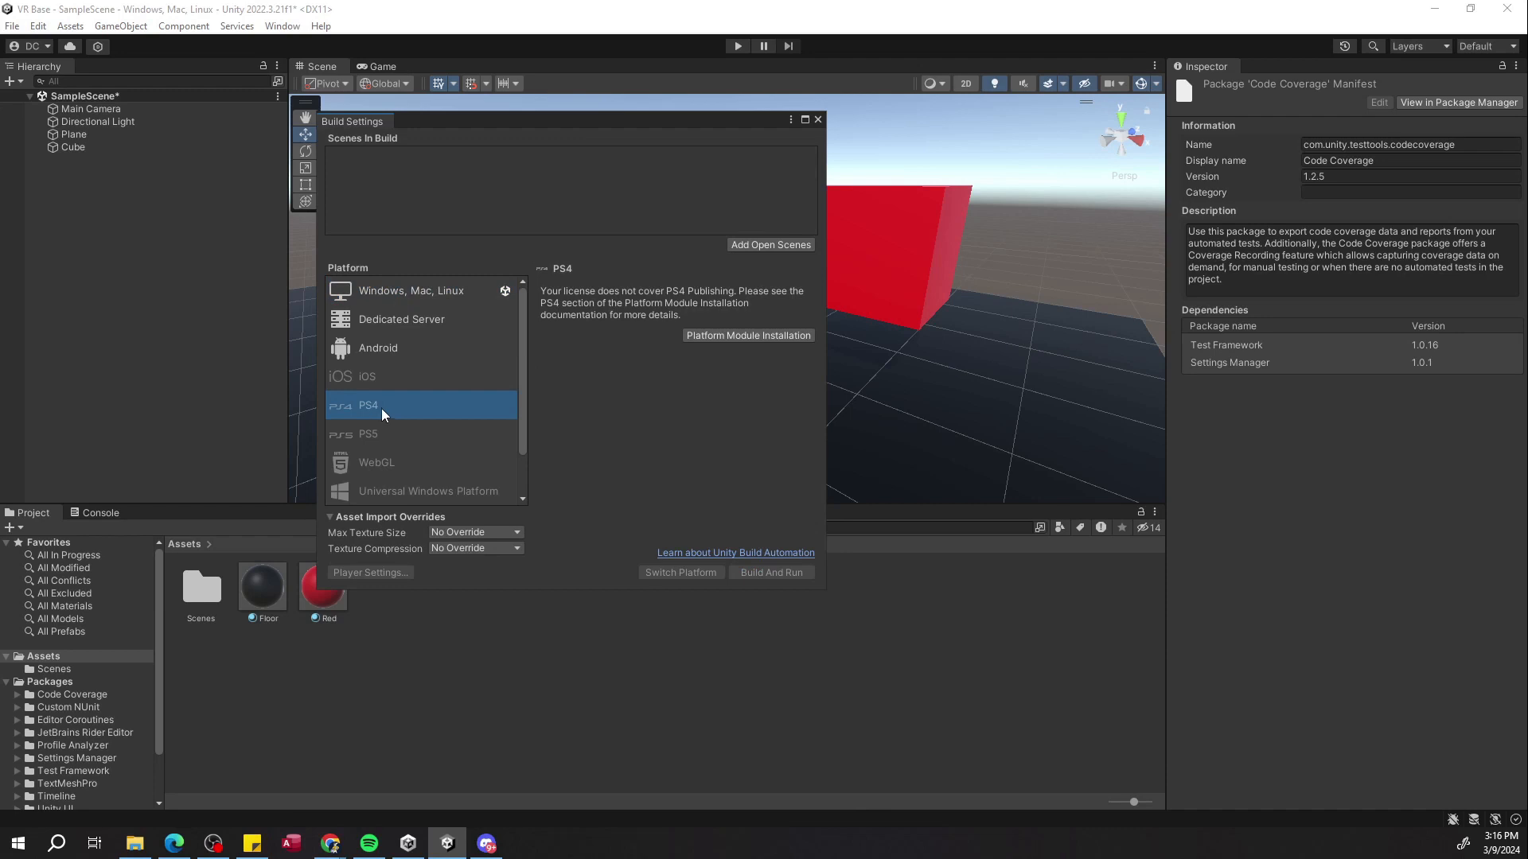
pyautogui.scroll(-2, 393, 406)
pyautogui.click(371, 317)
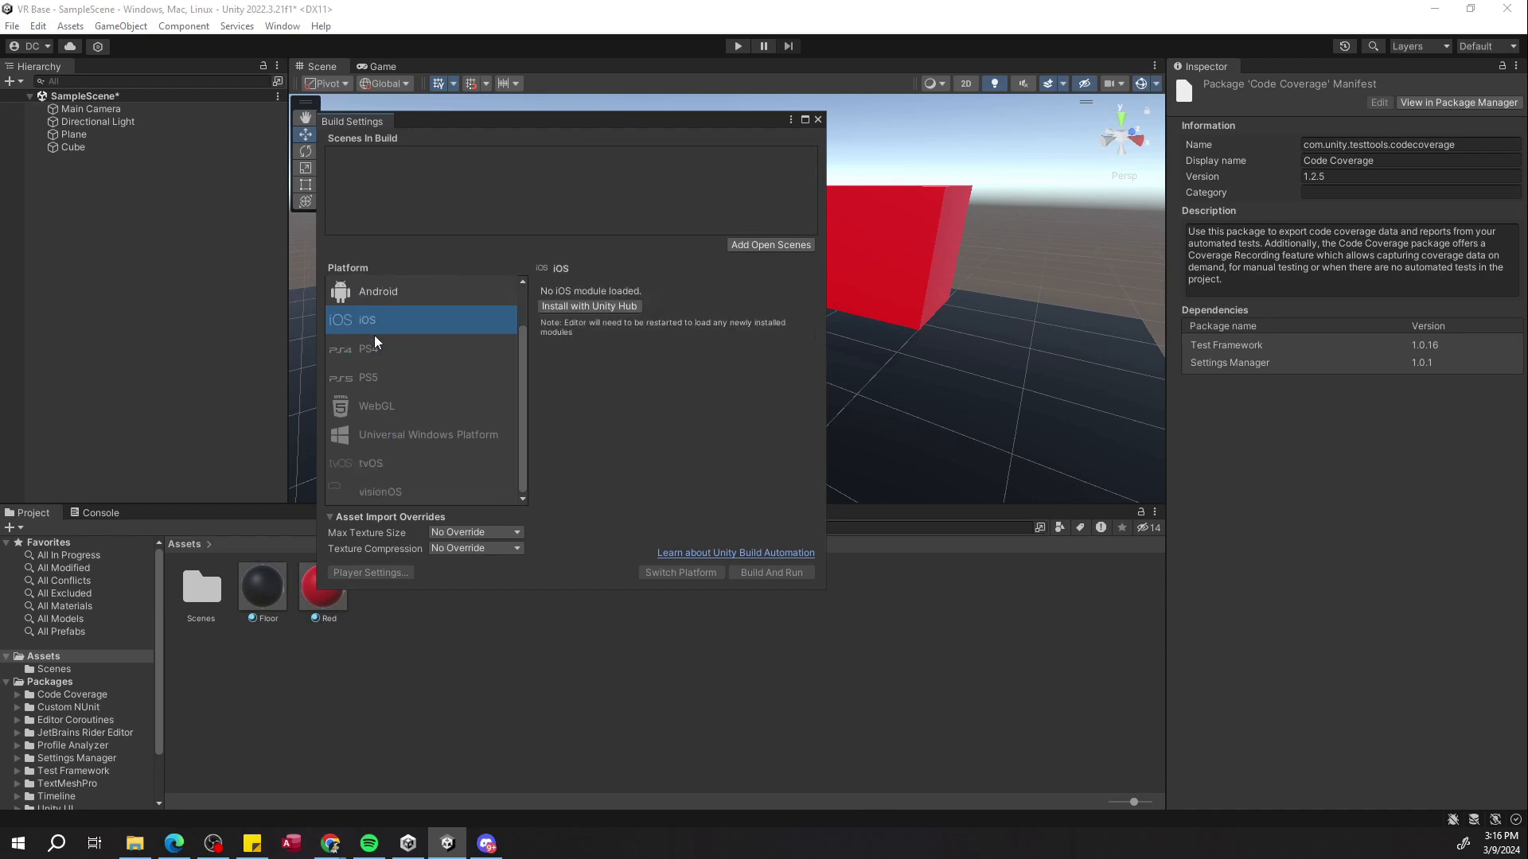
pyautogui.scroll(2, 394, 379)
pyautogui.scroll(1, 400, 452)
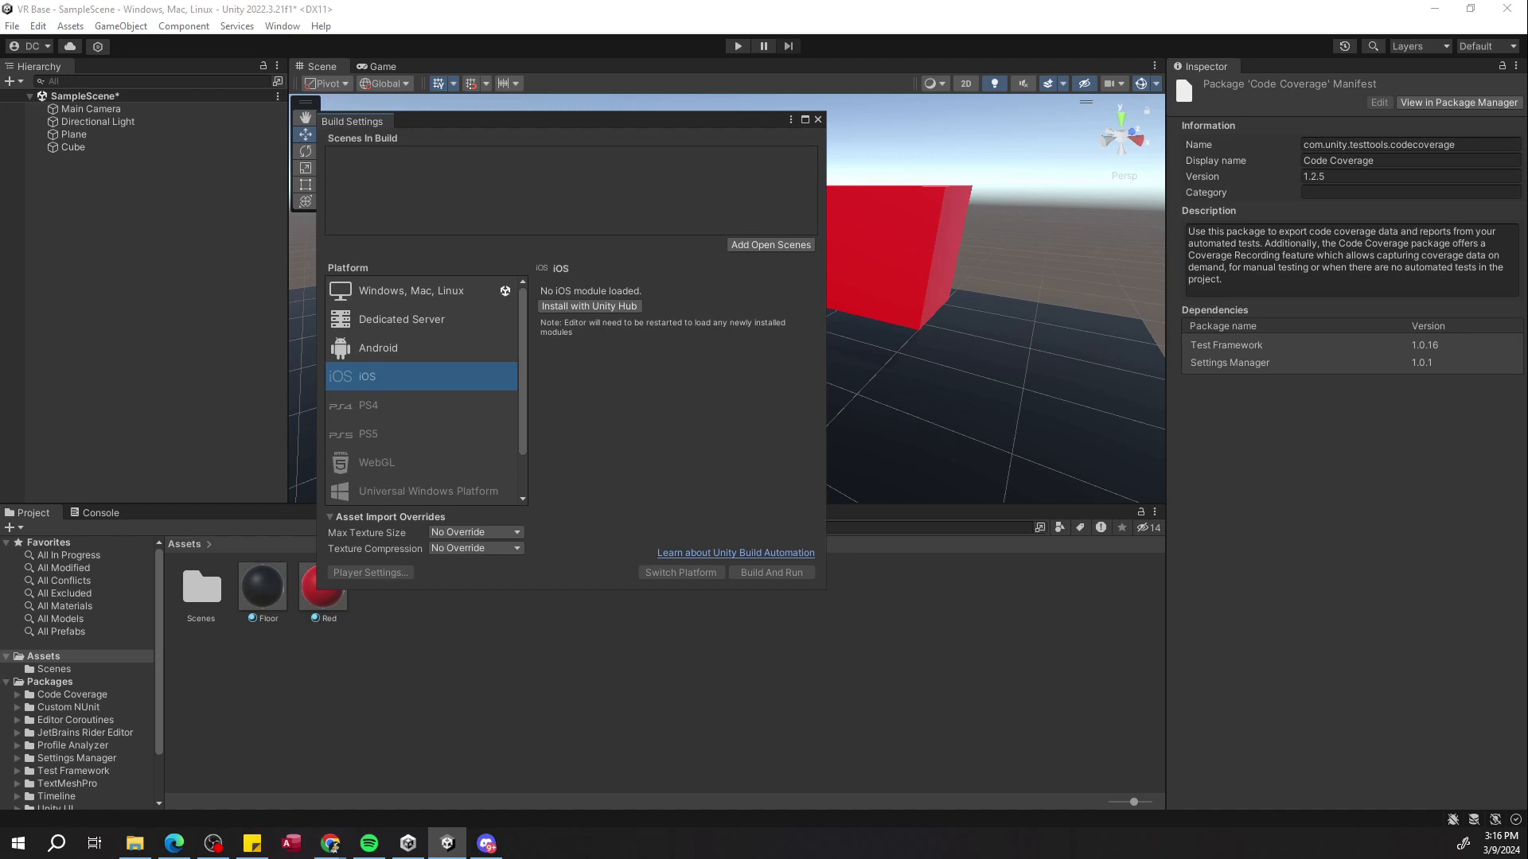
pyautogui.click(382, 288)
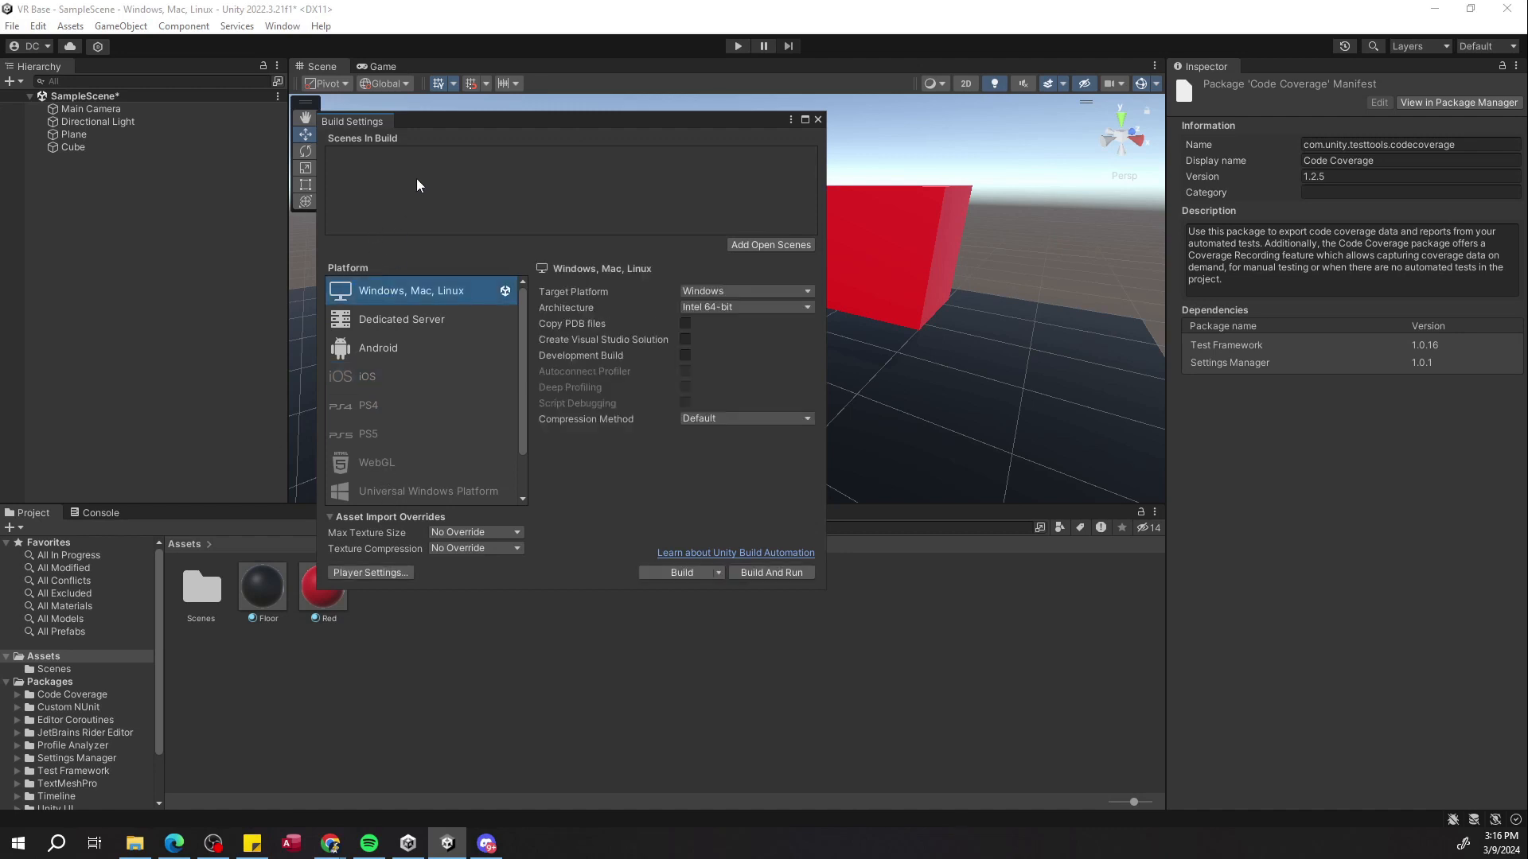
# Add the open SampleScene to Scenes In Build and close the Build Settings window.
pyautogui.click(743, 242)
pyautogui.scroll(-2, 422, 390)
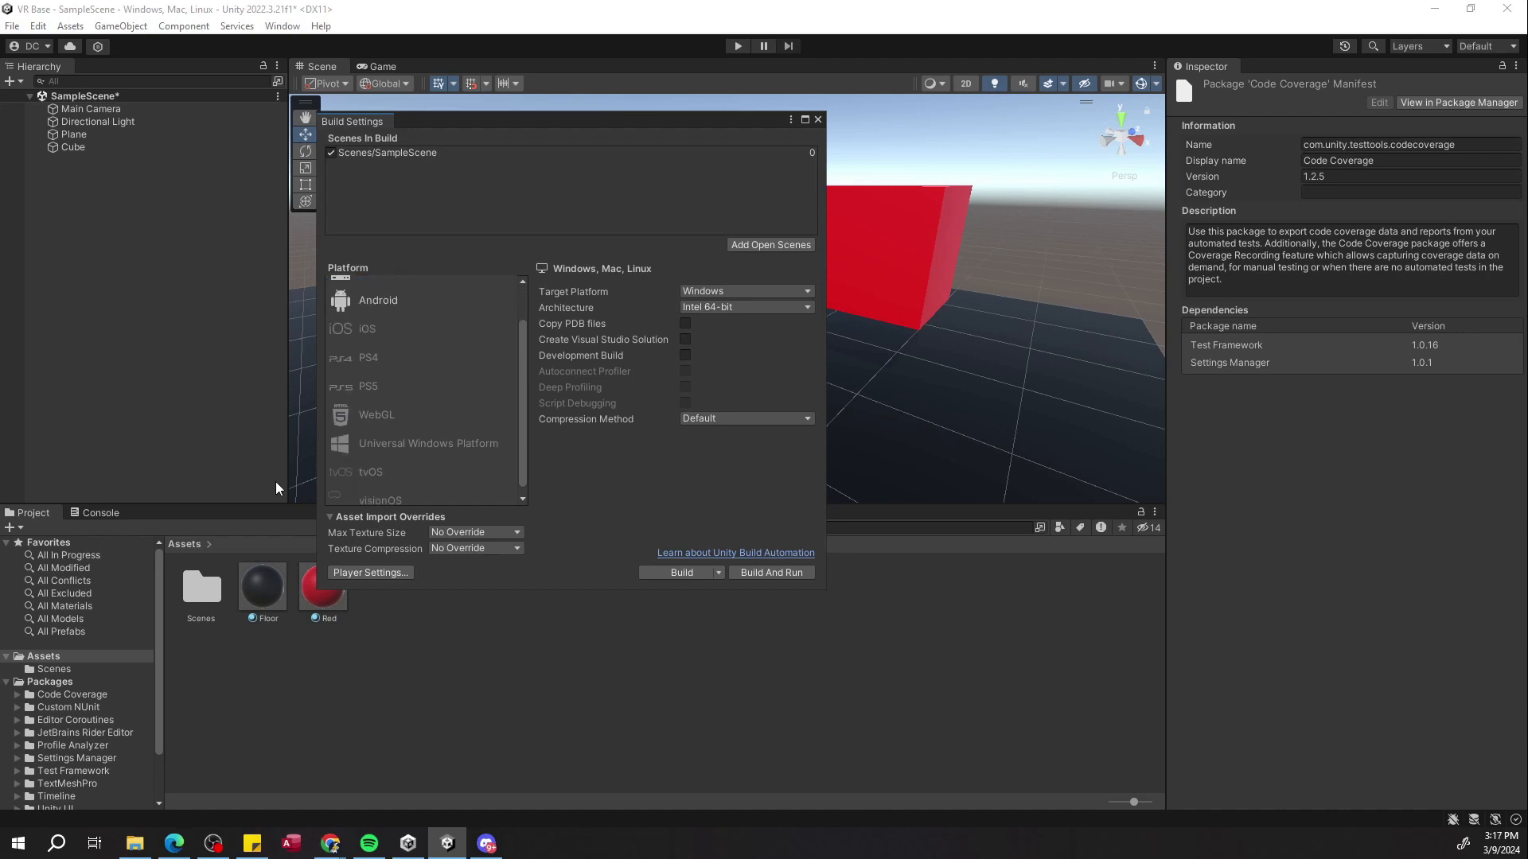
pyautogui.scroll(2, 474, 402)
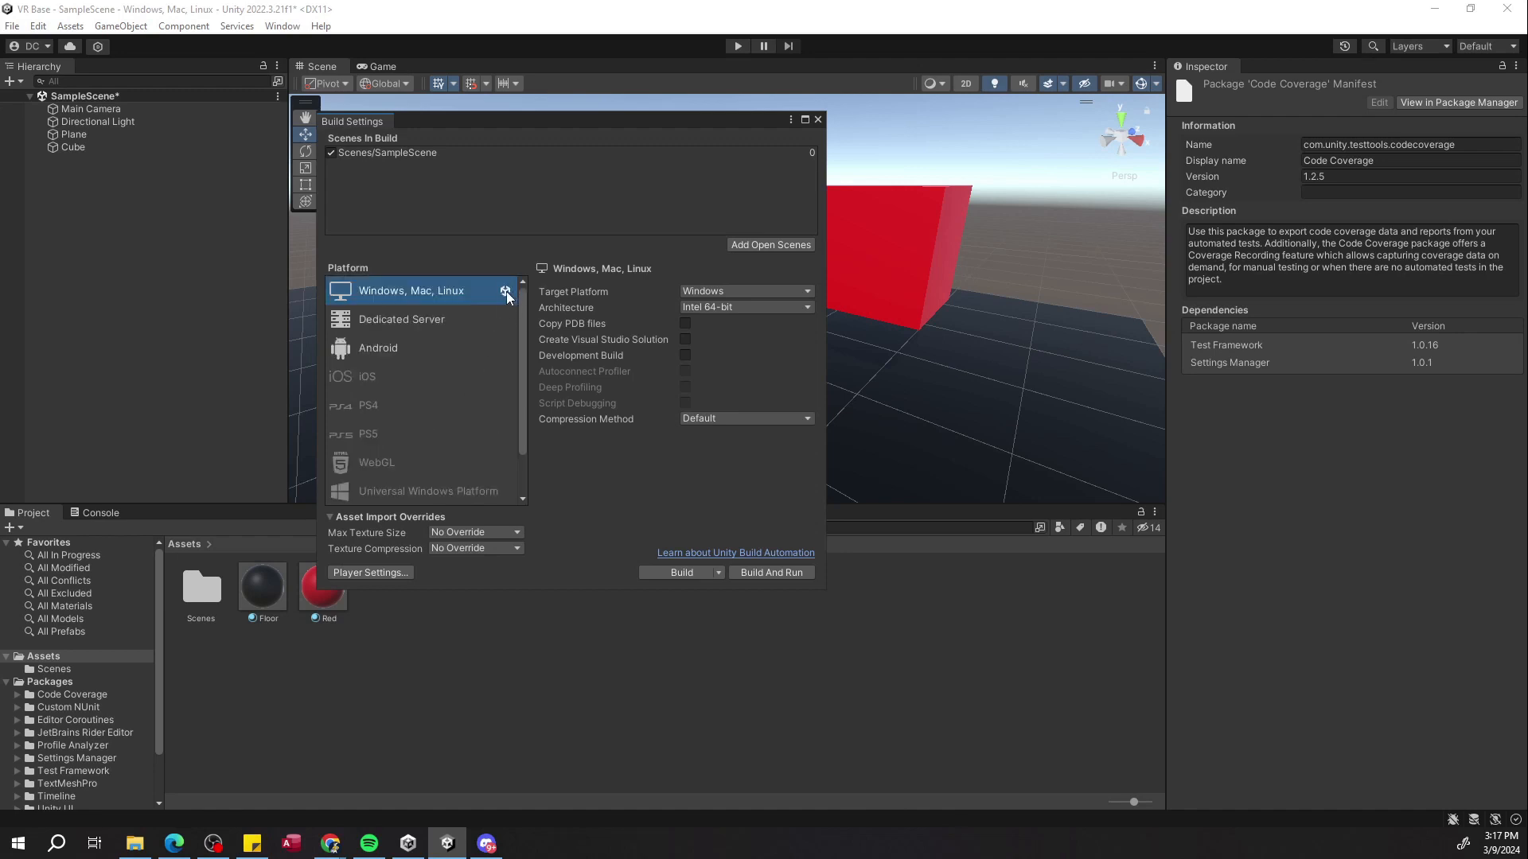
pyautogui.click(444, 351)
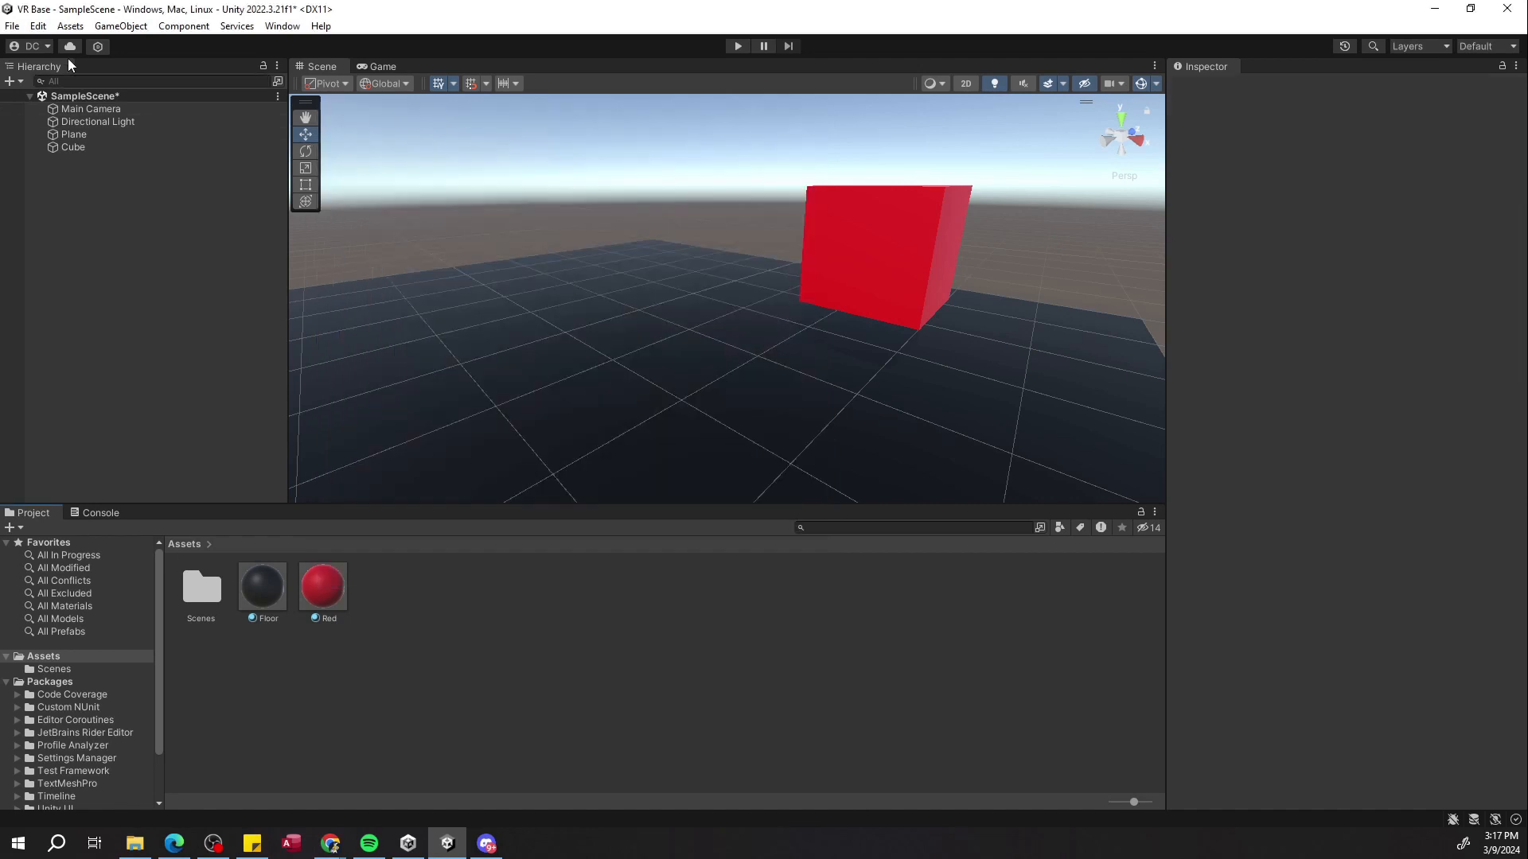
# Open Project Settings and inspect the Jump axis under Axes in the Input Manager.
pyautogui.click(39, 27)
pyautogui.click(109, 538)
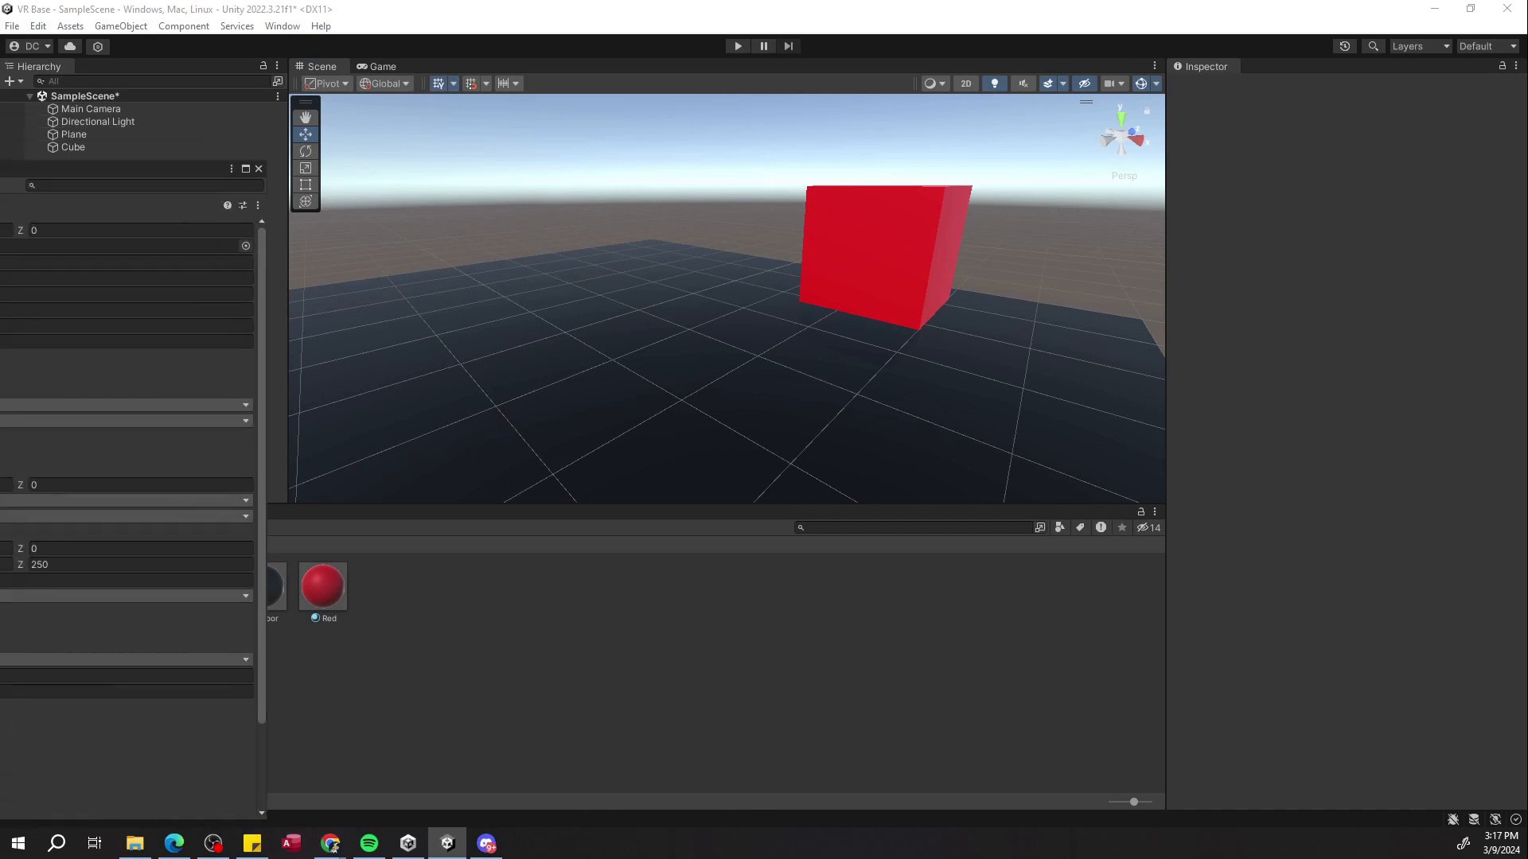
pyautogui.moveTo(638, 113); pyautogui.dragTo(794, 102)
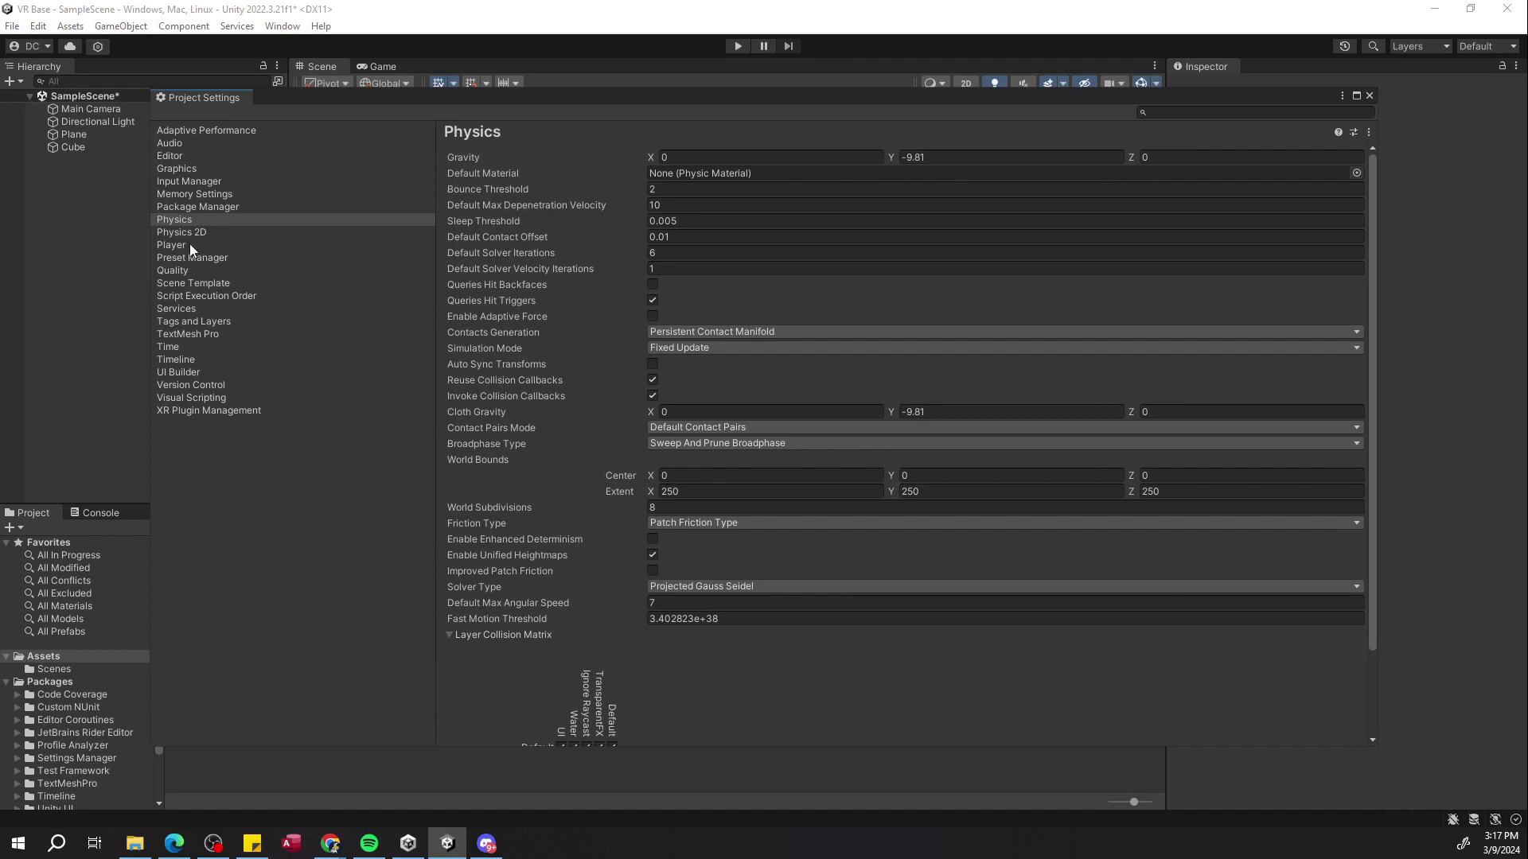
pyautogui.click(175, 180)
pyautogui.click(468, 189)
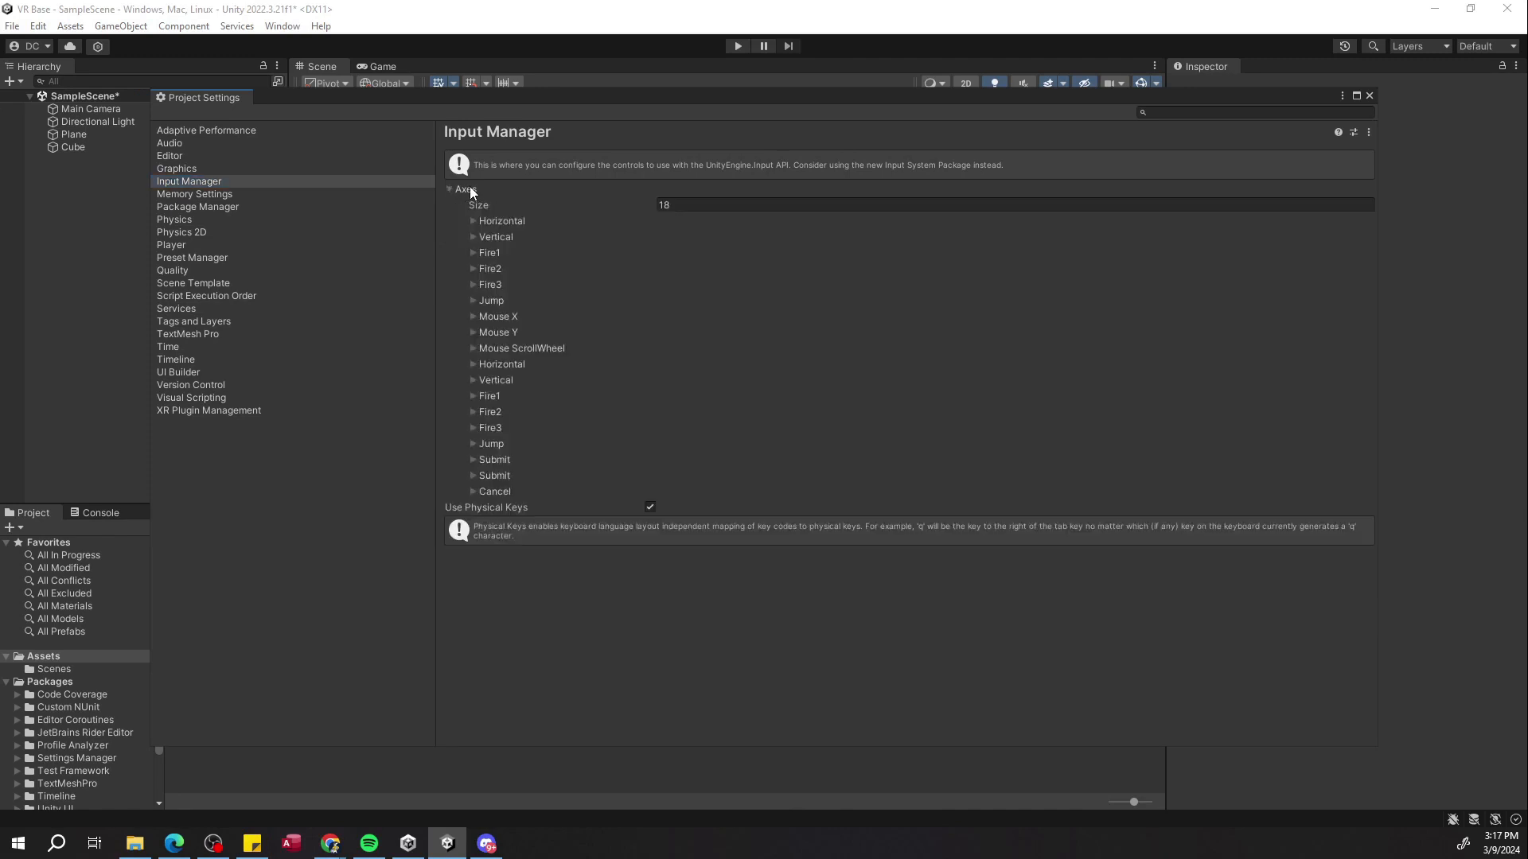
pyautogui.click(475, 269)
pyautogui.click(474, 268)
pyautogui.click(472, 301)
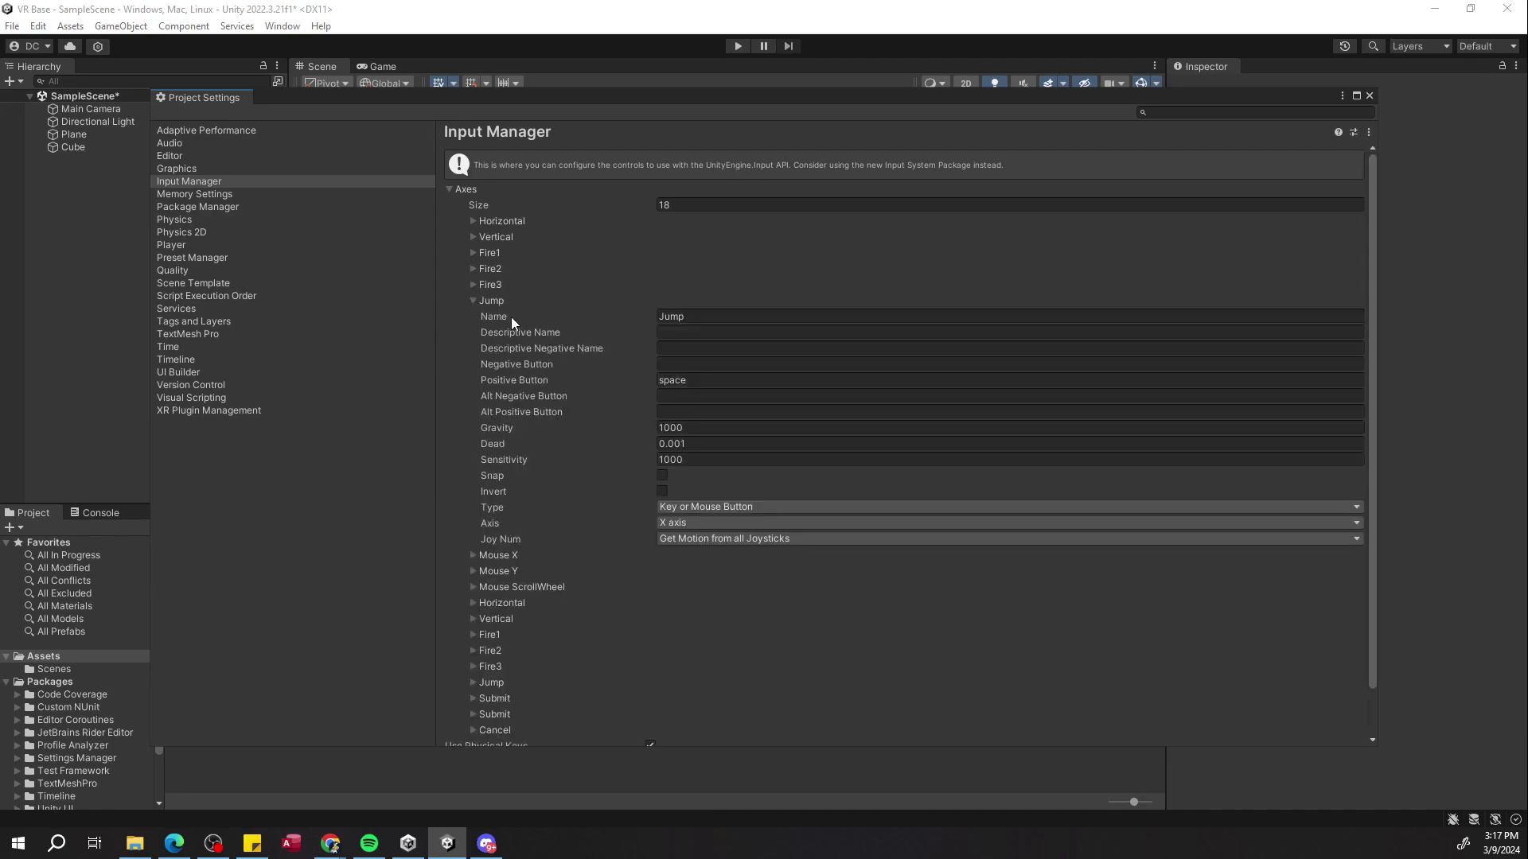
pyautogui.scroll(-1, 494, 562)
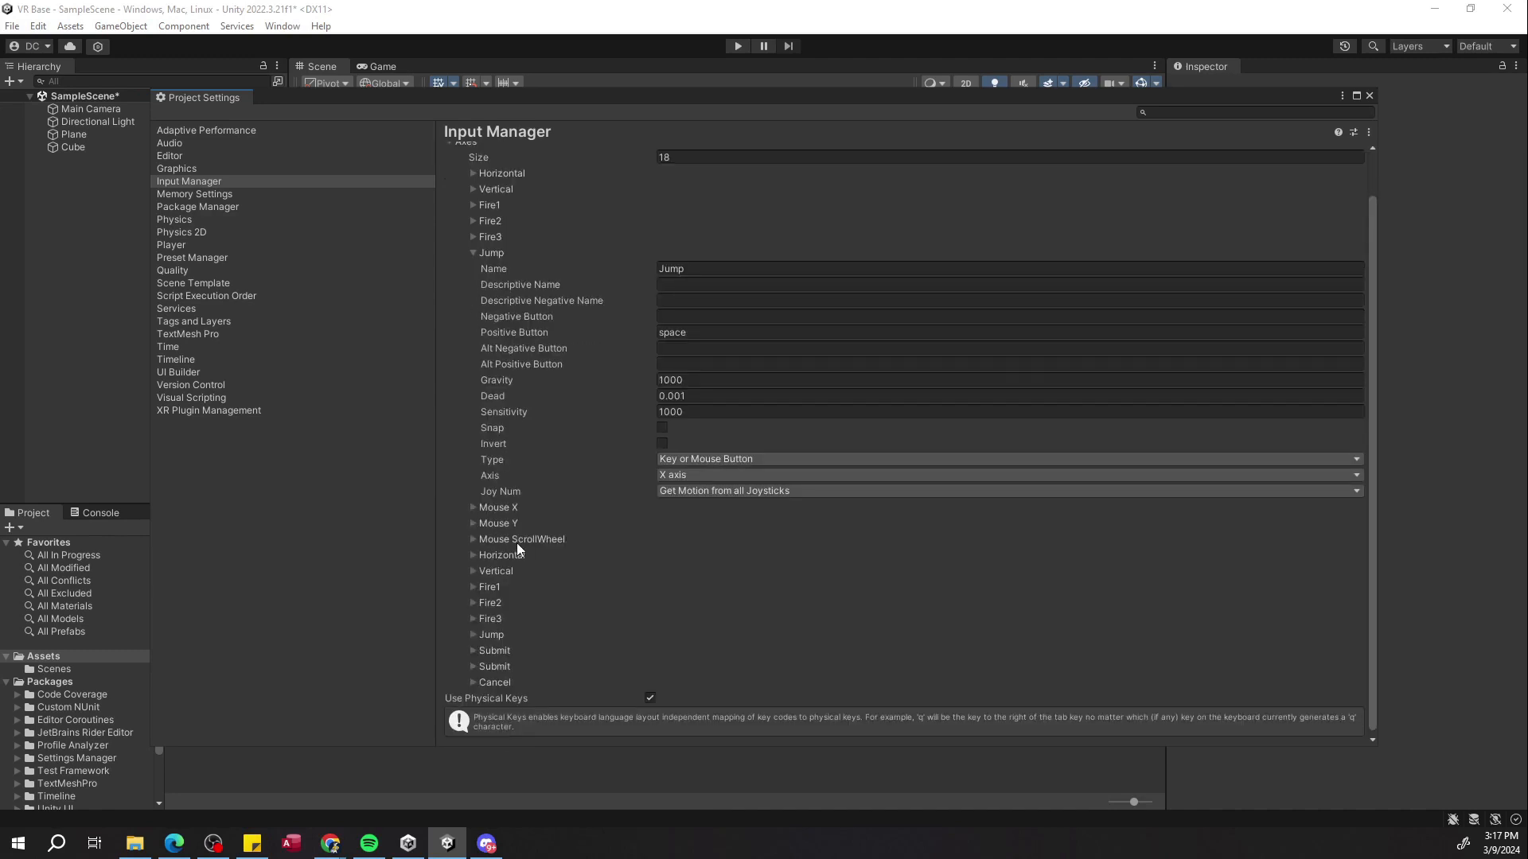
pyautogui.scroll(1, 517, 543)
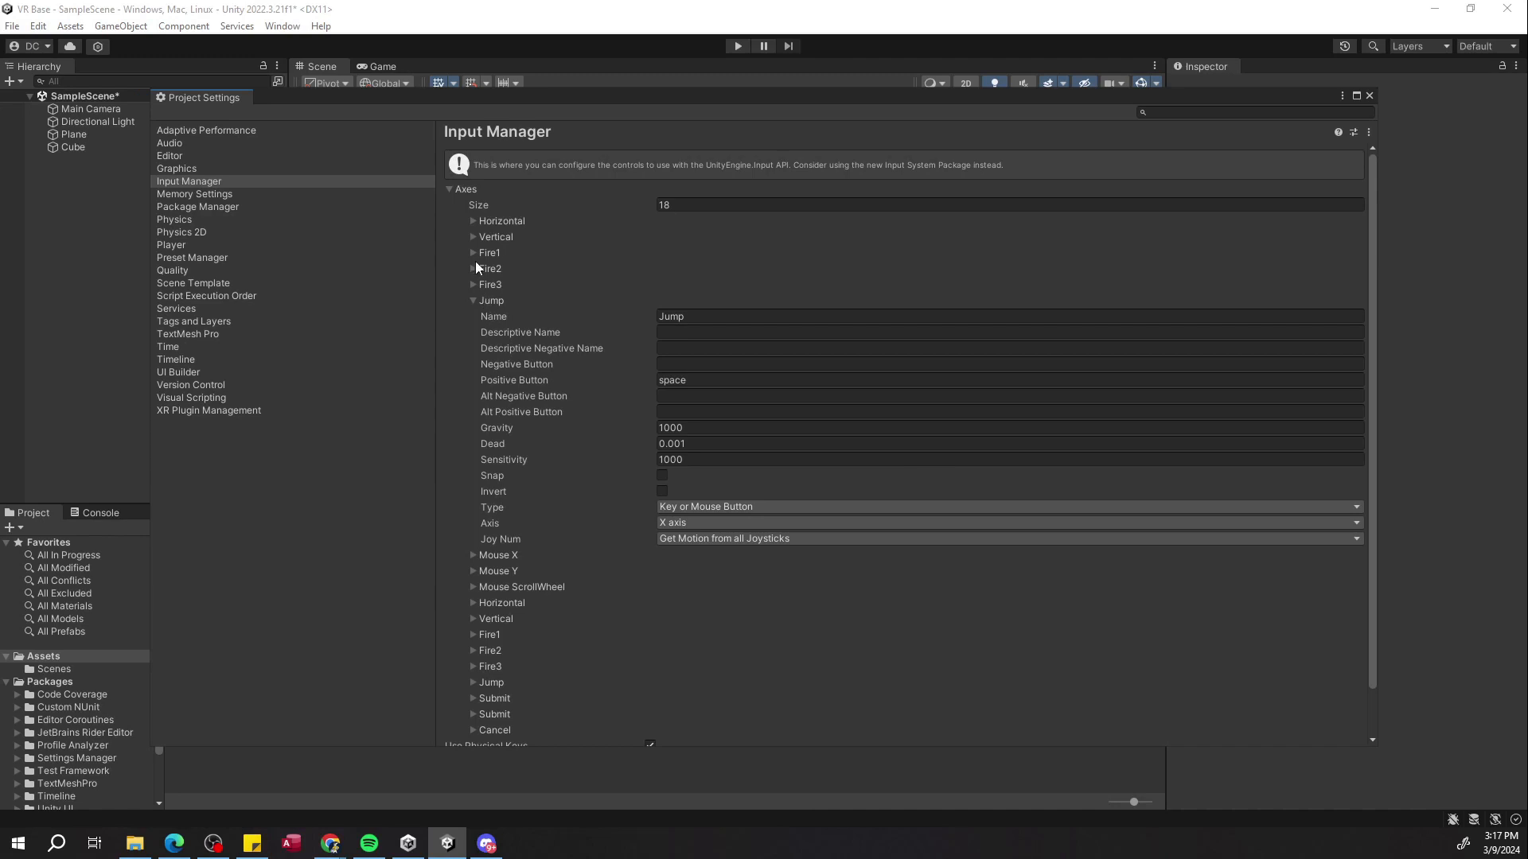
pyautogui.scroll(-1, 485, 350)
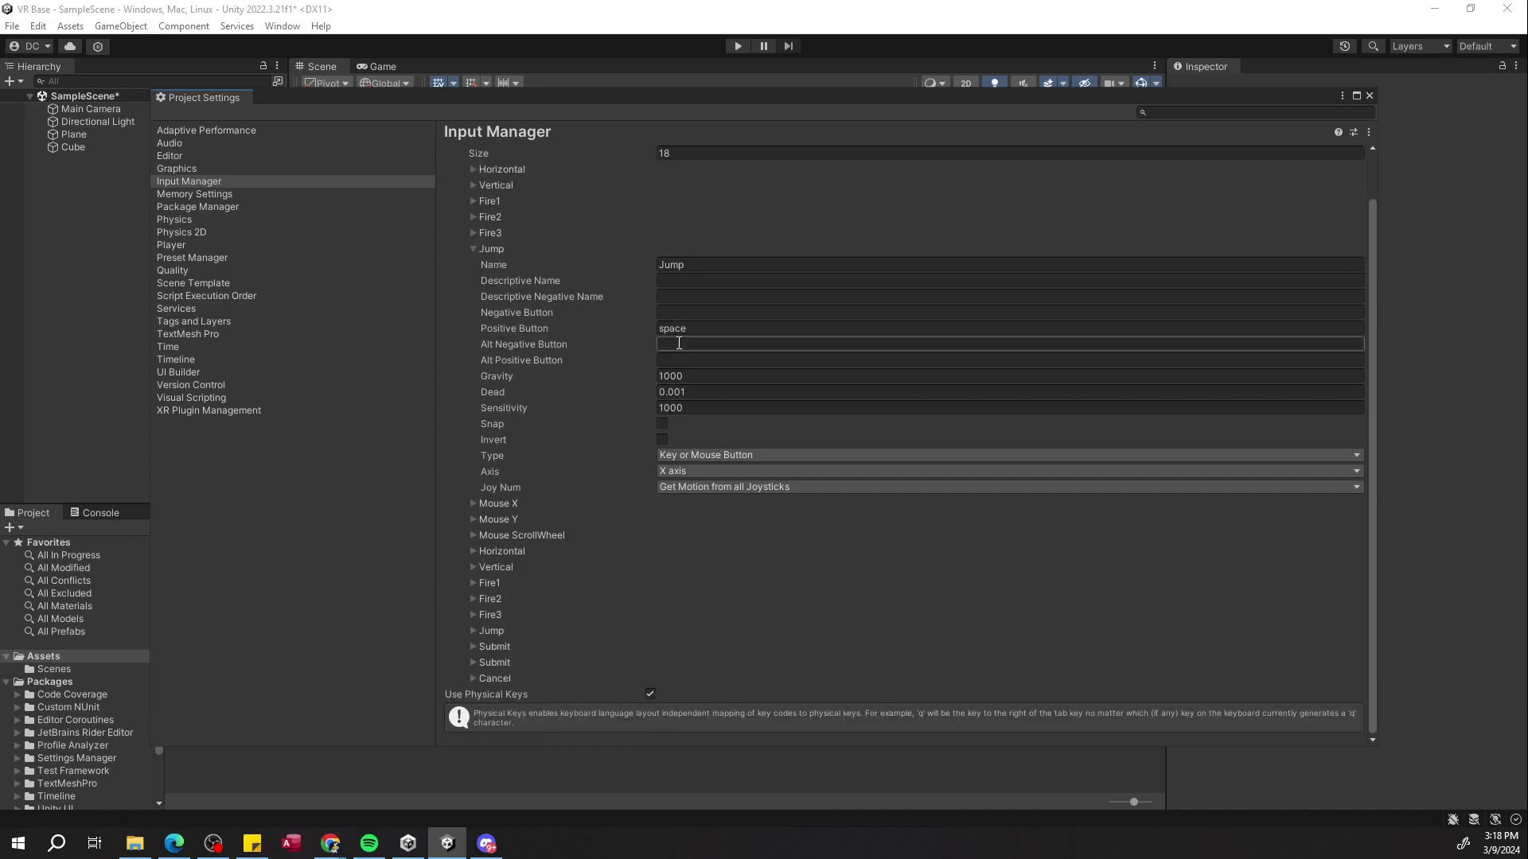
# Inspect the Fire1 axis settings in the Input Manager.
pyautogui.click(694, 325)
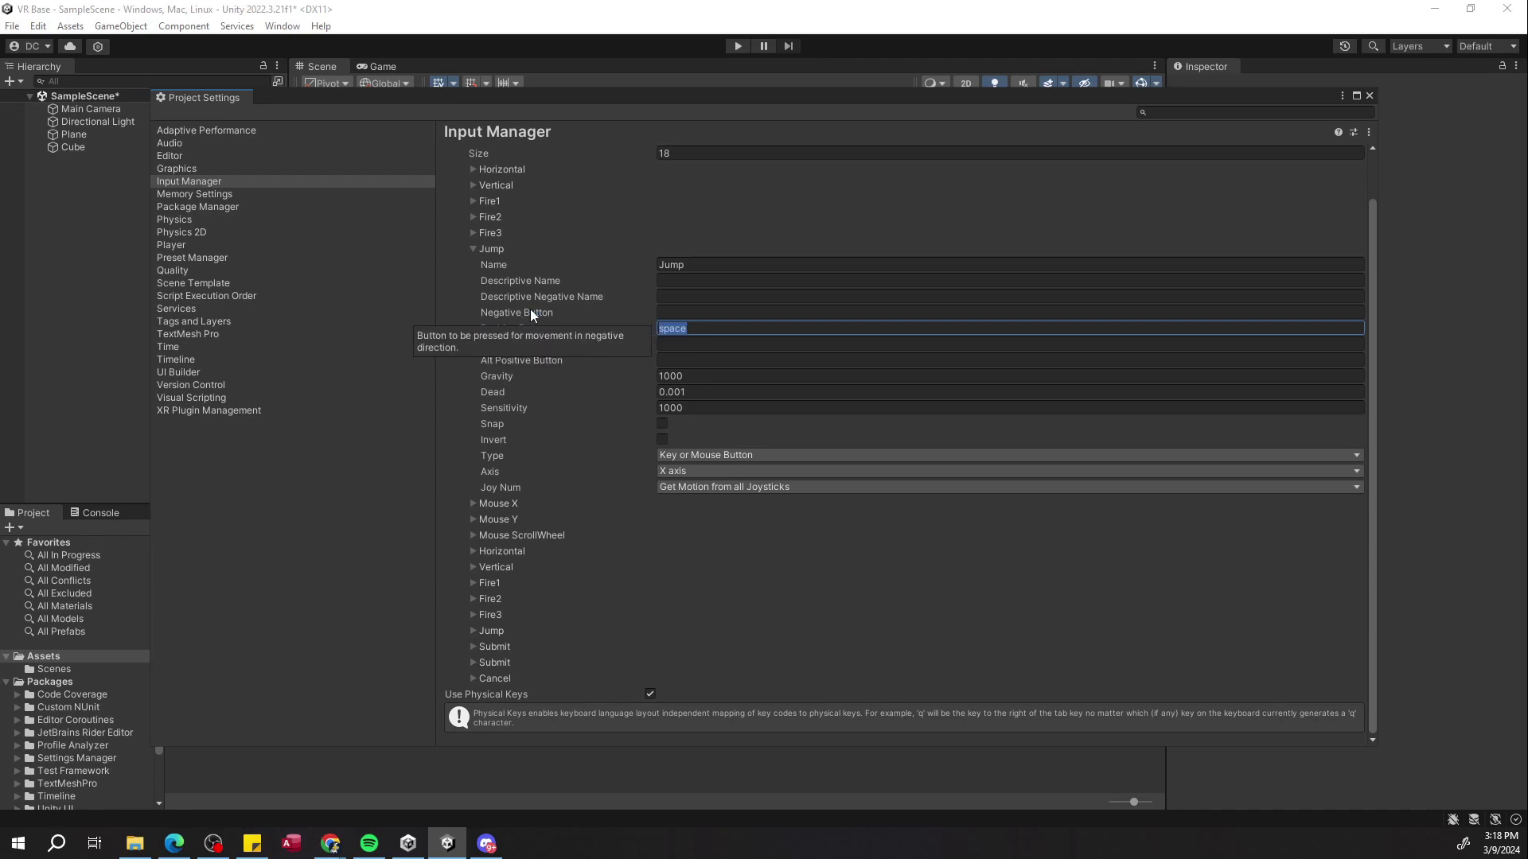
pyautogui.click(480, 518)
pyautogui.scroll(-3, 632, 567)
pyautogui.scroll(-2, 632, 567)
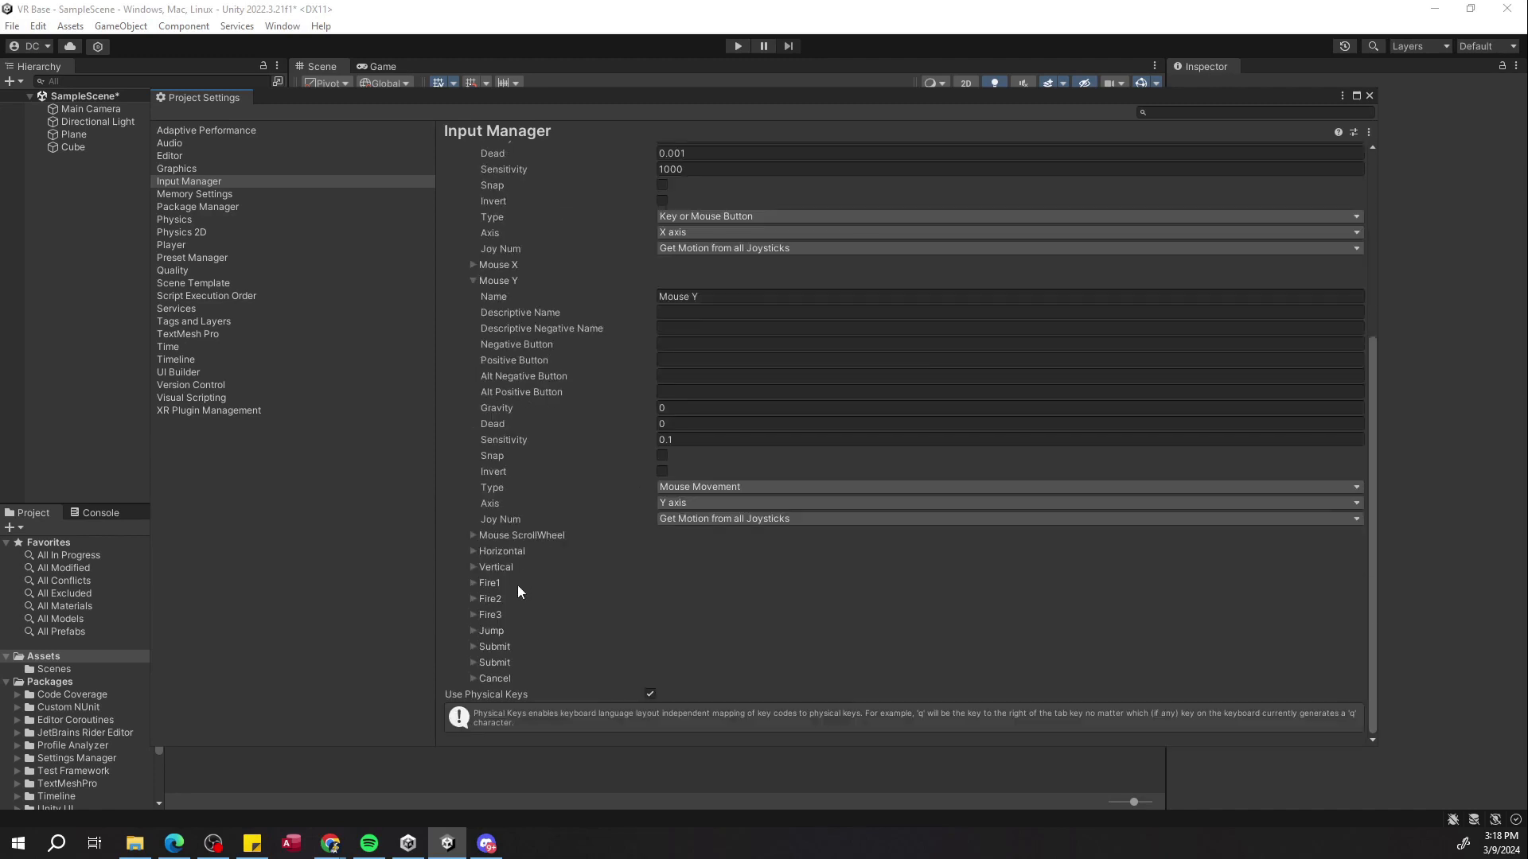
pyautogui.click(470, 277)
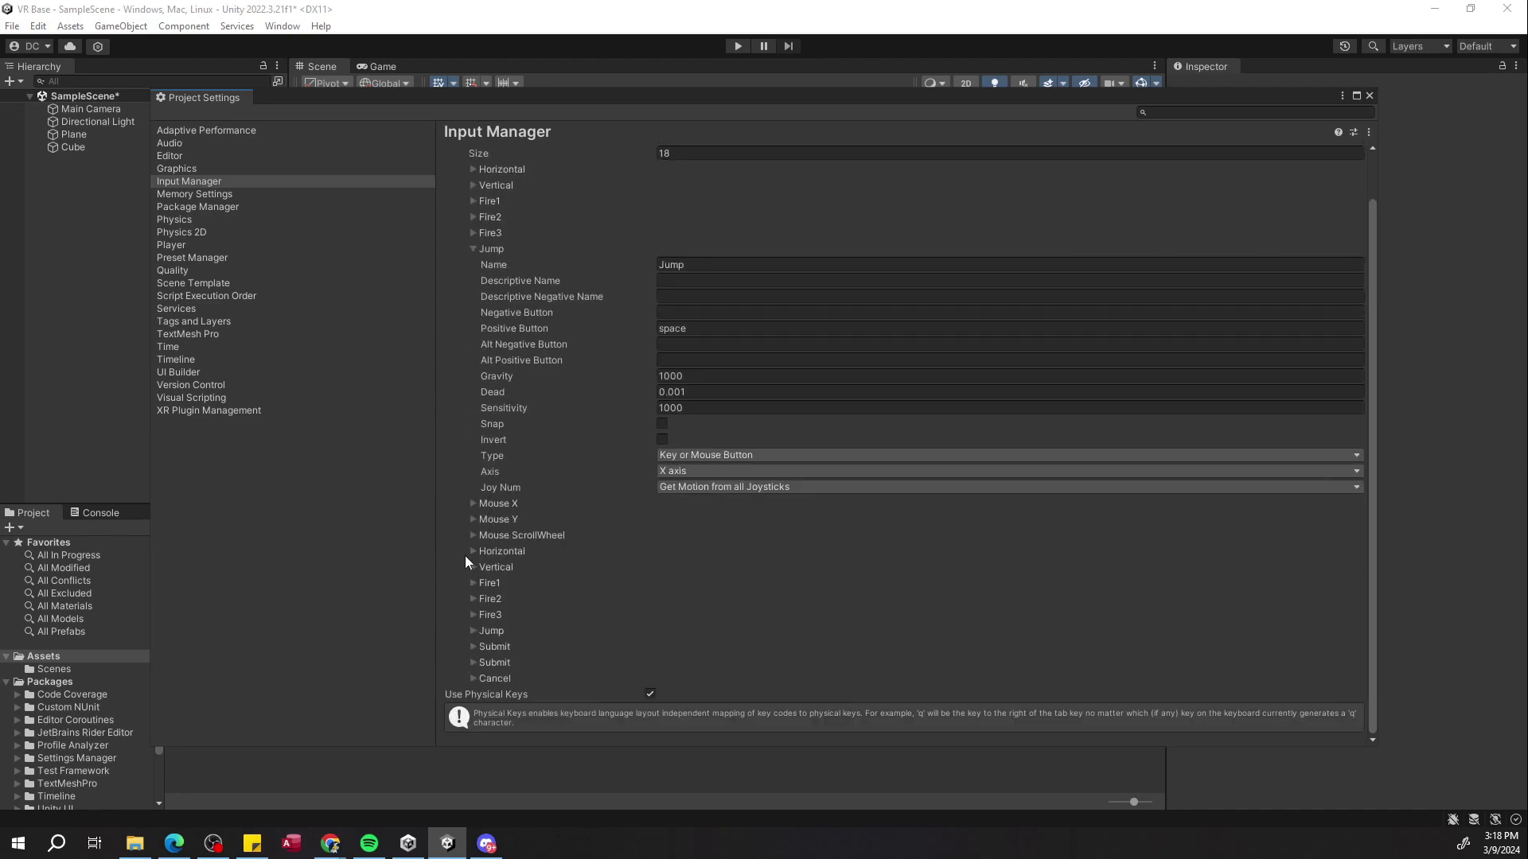
pyautogui.click(474, 585)
pyautogui.scroll(-2, 708, 623)
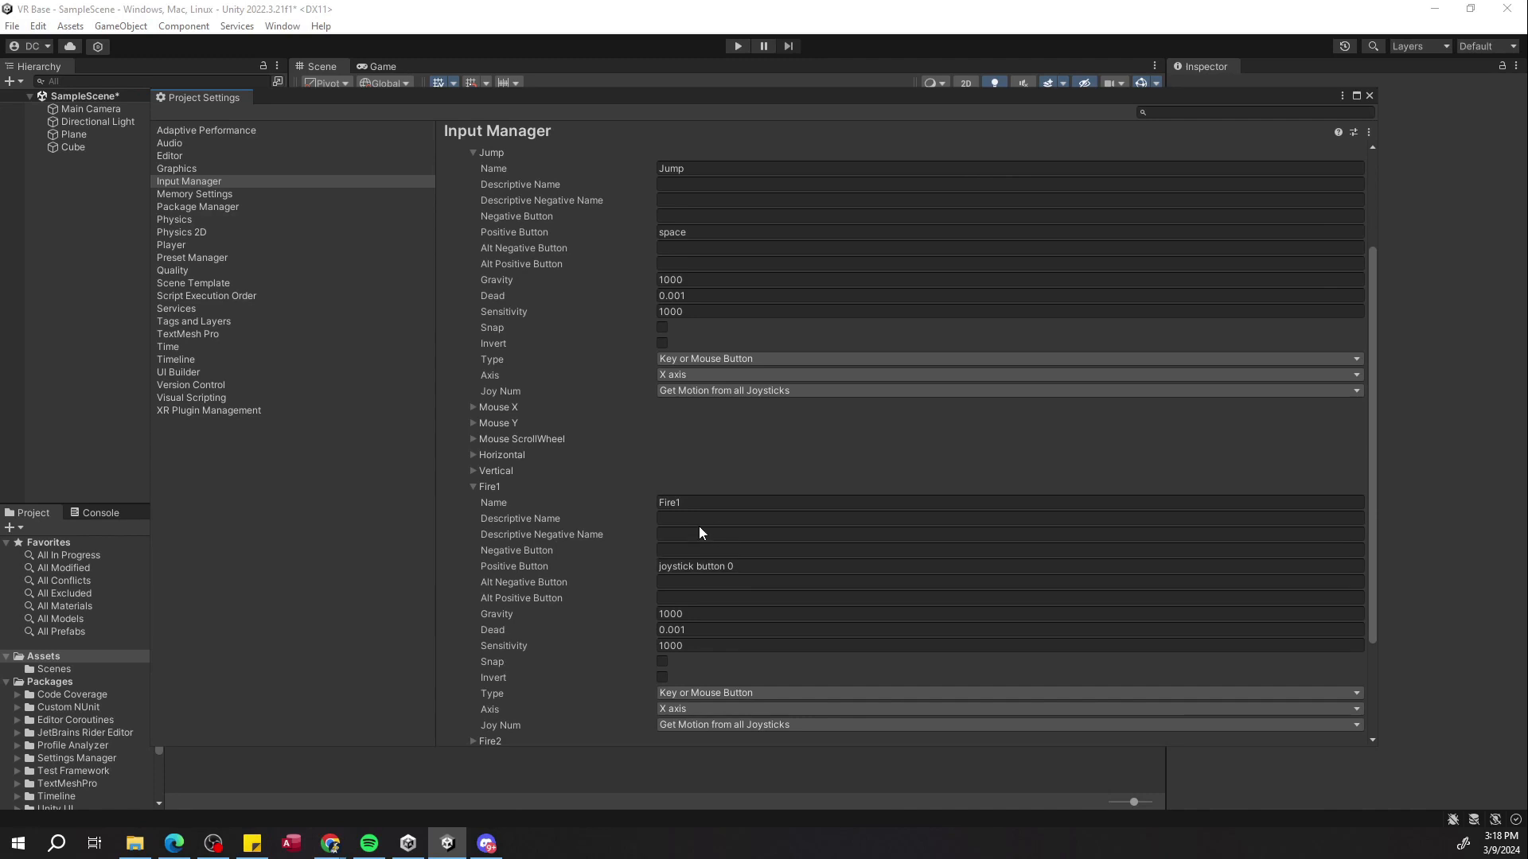
# Set Fire1's positive button to z, then undo that edit.
pyautogui.click(700, 565)
pyautogui.write('z')
pyautogui.click(739, 583)
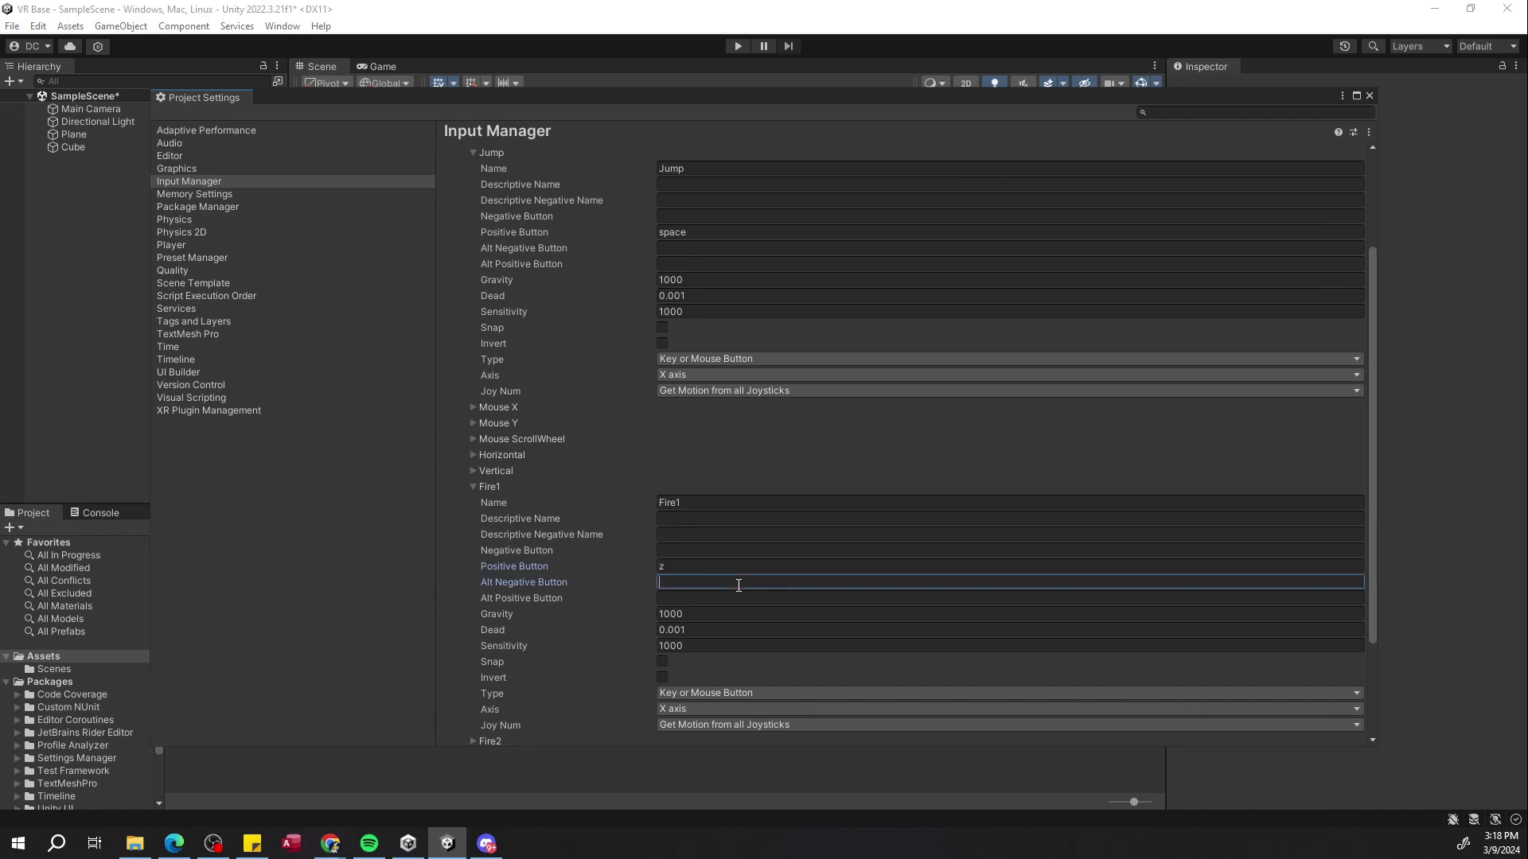
pyautogui.hotkey('ctrl', 'z')
pyautogui.click(1370, 96)
pyautogui.moveTo(817, 327); pyautogui.dragTo(675, 342, button='right')
pyautogui.press('s')
pyautogui.moveTo(718, 279); pyautogui.dragTo(796, 274, button='right')
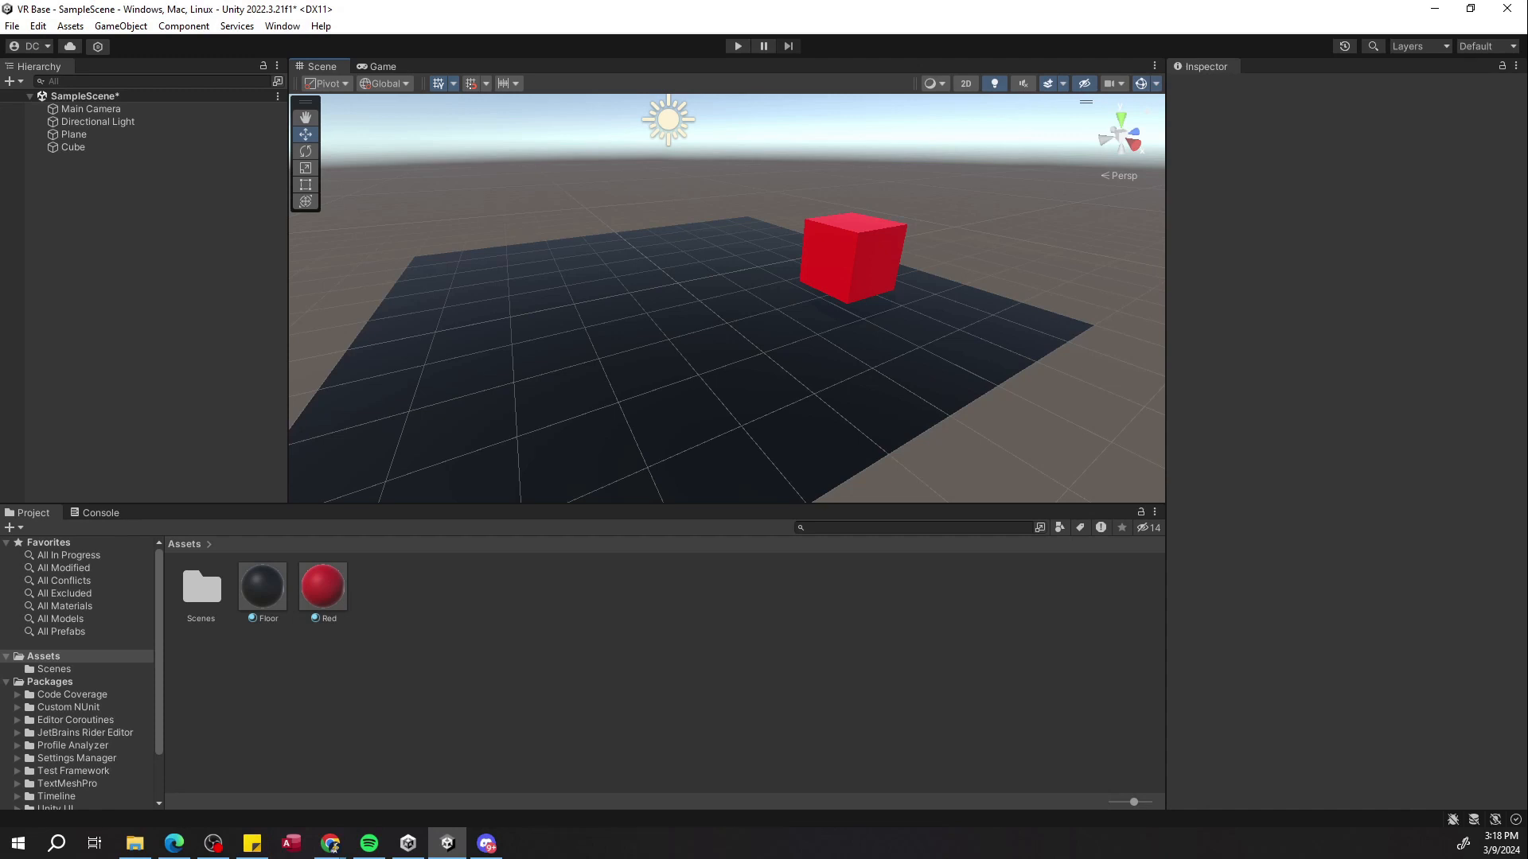
# Reopen Project Settings and install XR Plugin Management.
pyautogui.click(38, 25)
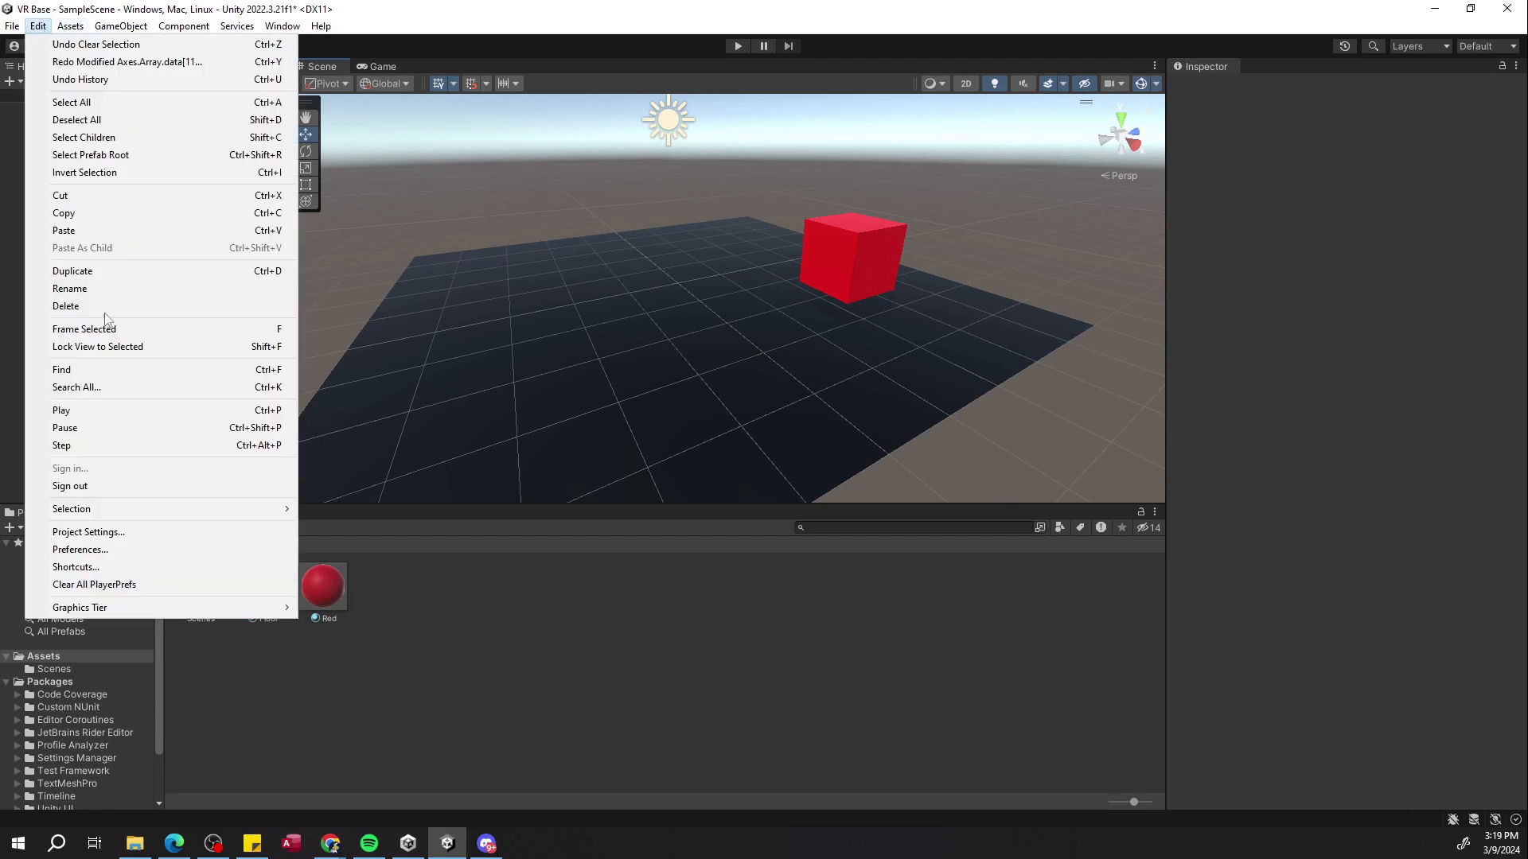
pyautogui.click(88, 531)
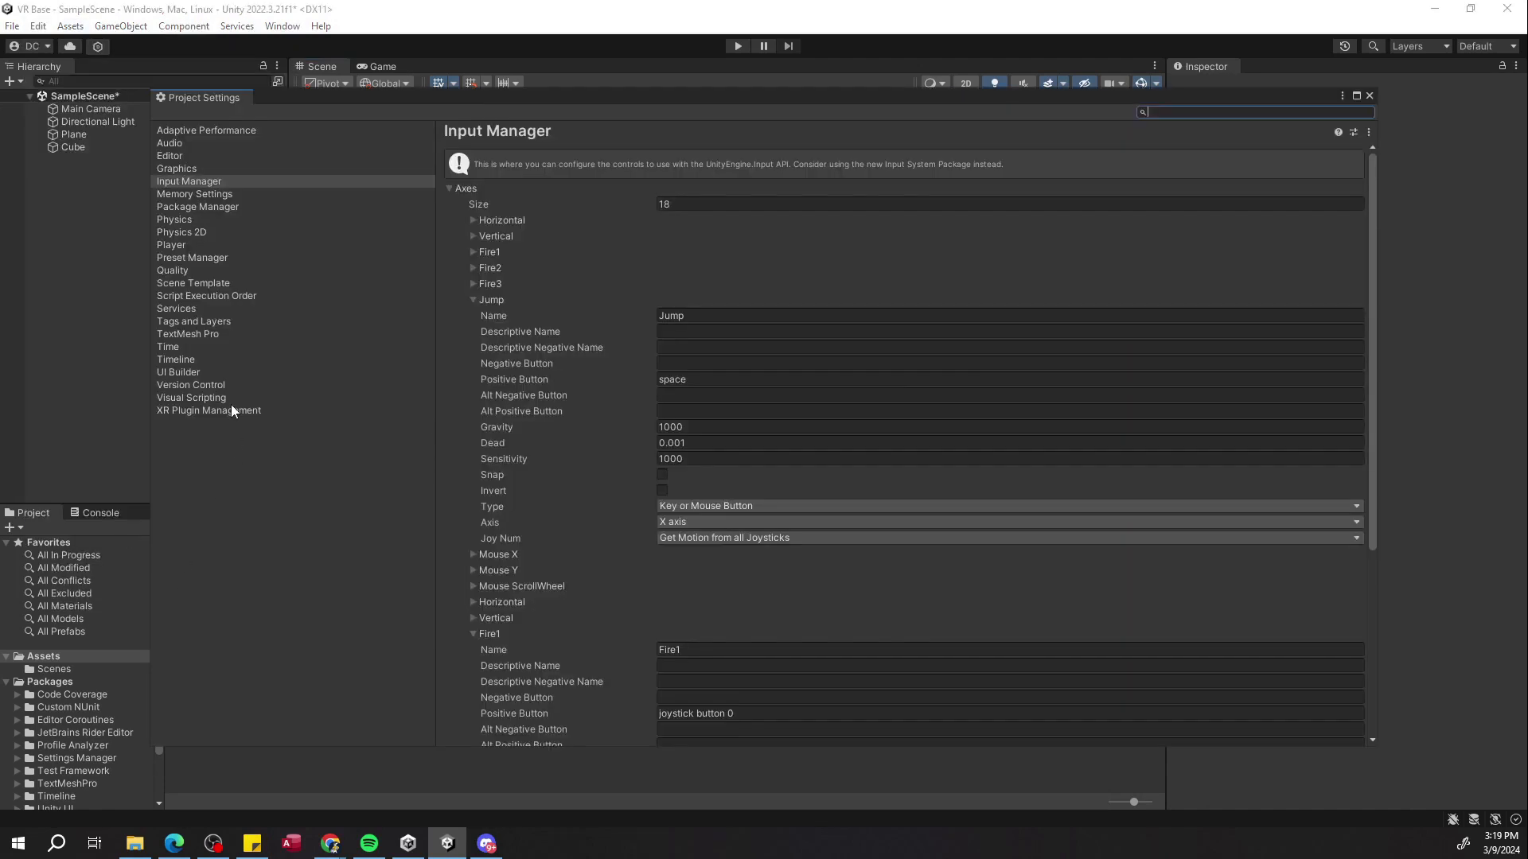
pyautogui.click(211, 413)
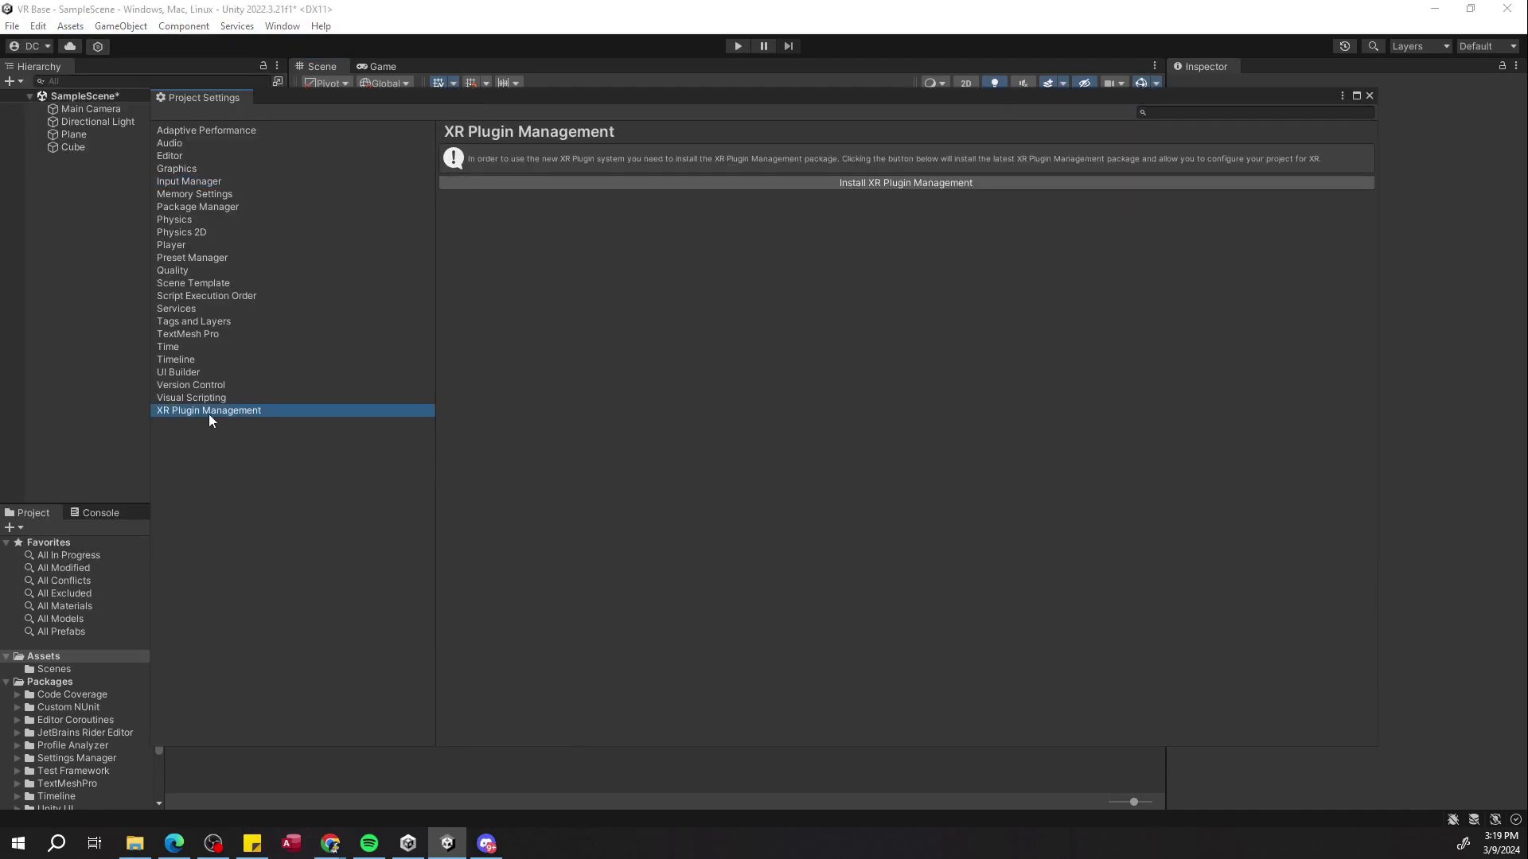
pyautogui.click(582, 184)
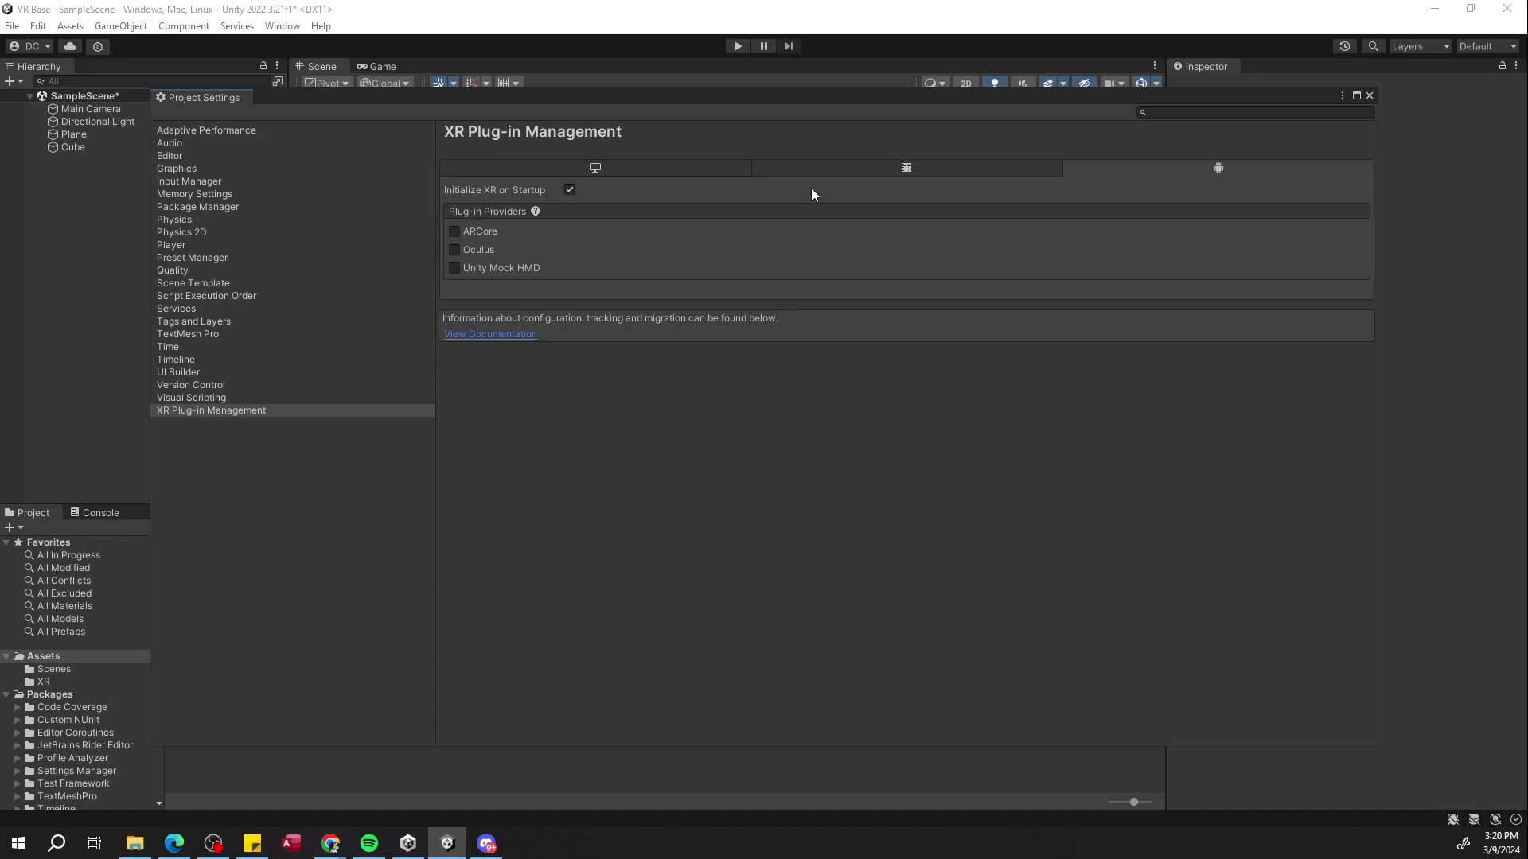
# Enable the Open XR plug-in provider for Windows, Mac, Linux and accept enabling the native input backends.
pyautogui.click(677, 172)
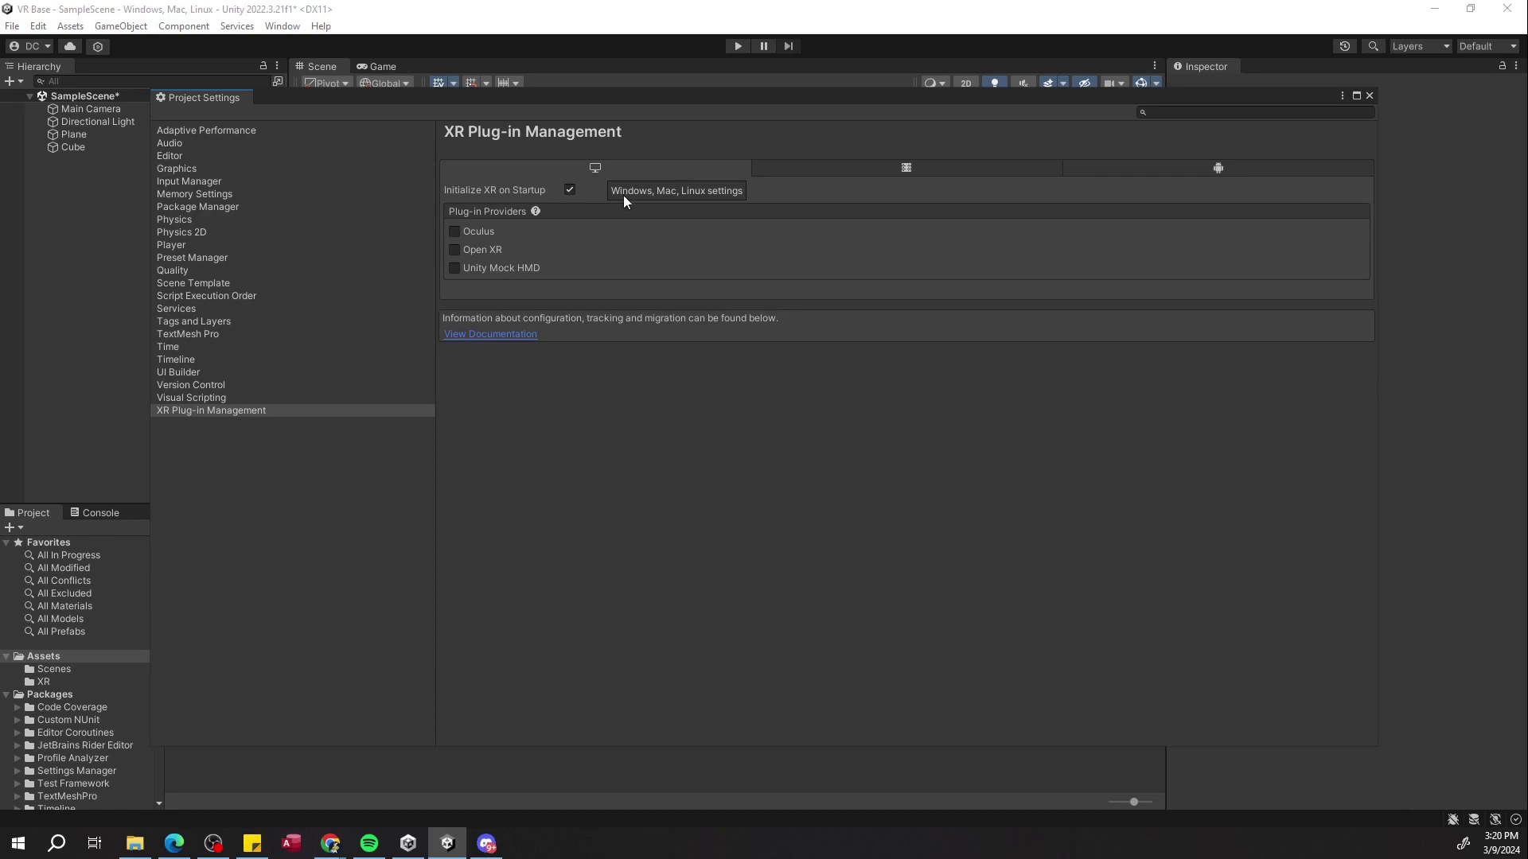
pyautogui.click(459, 250)
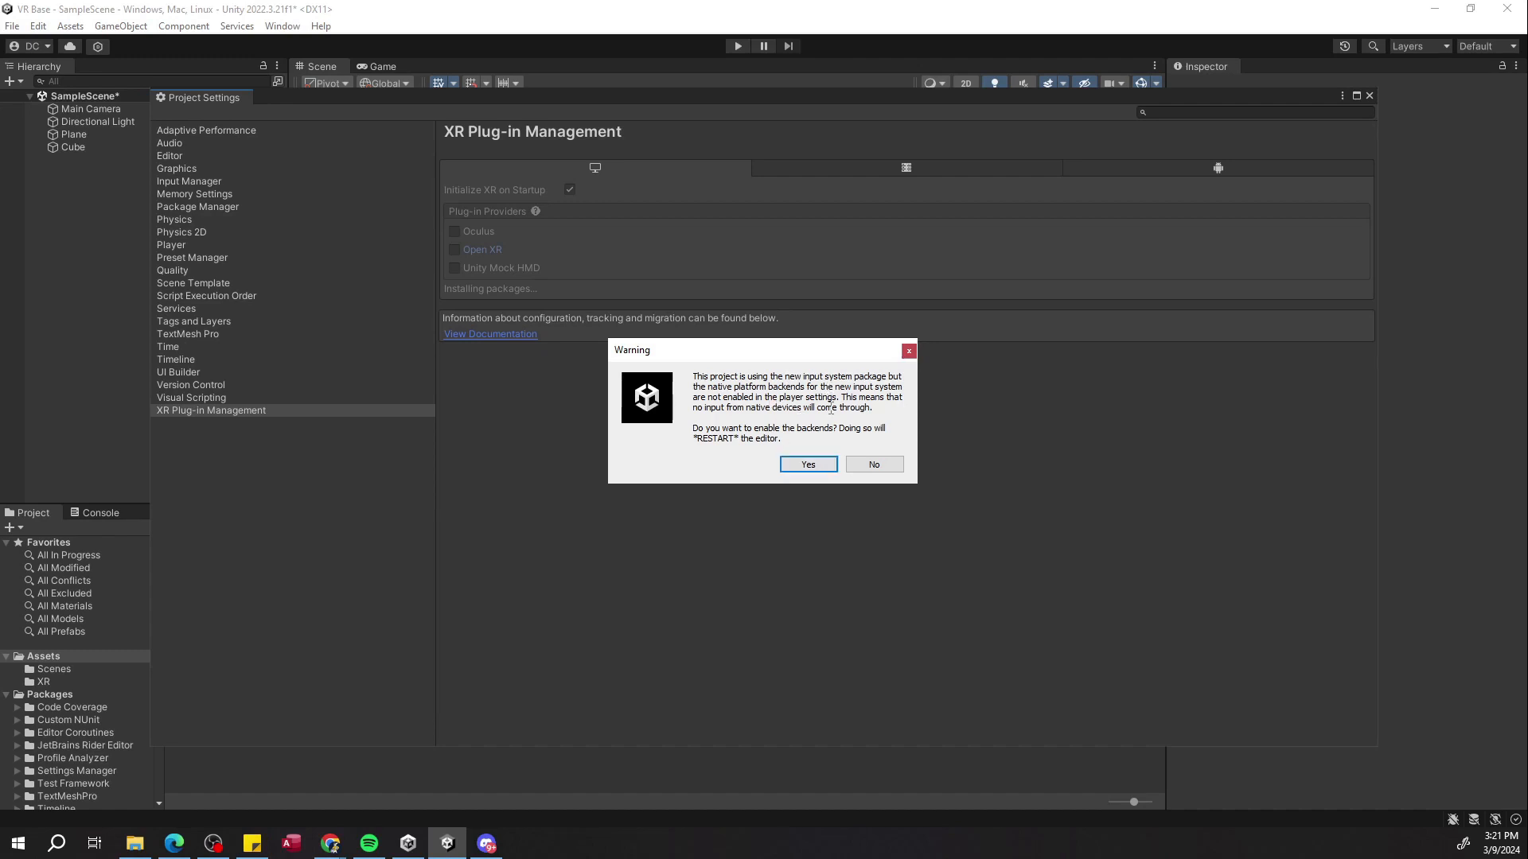
pyautogui.click(805, 466)
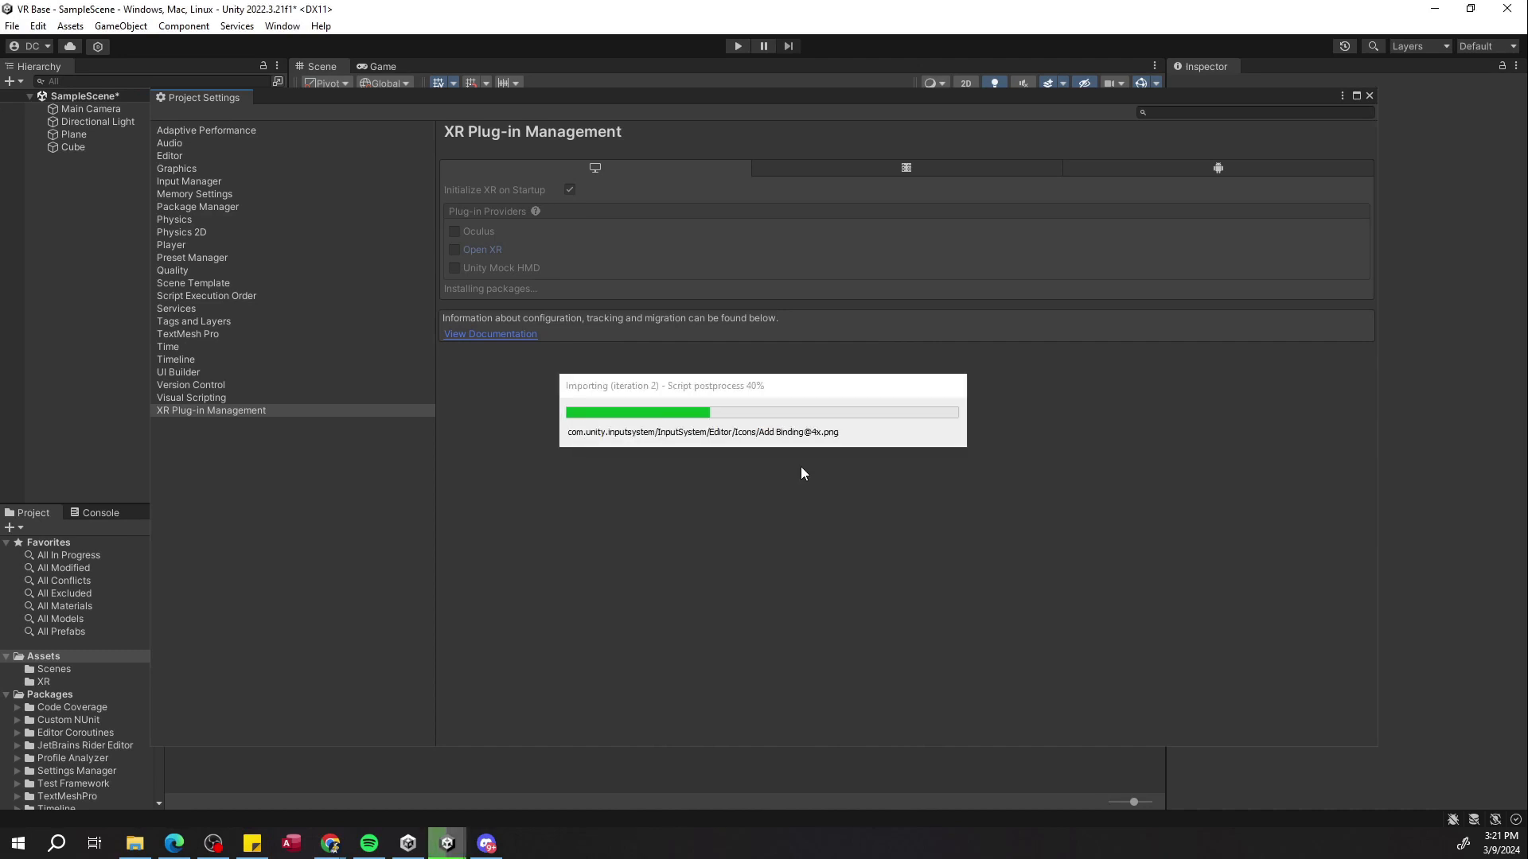
pyautogui.click(746, 458)
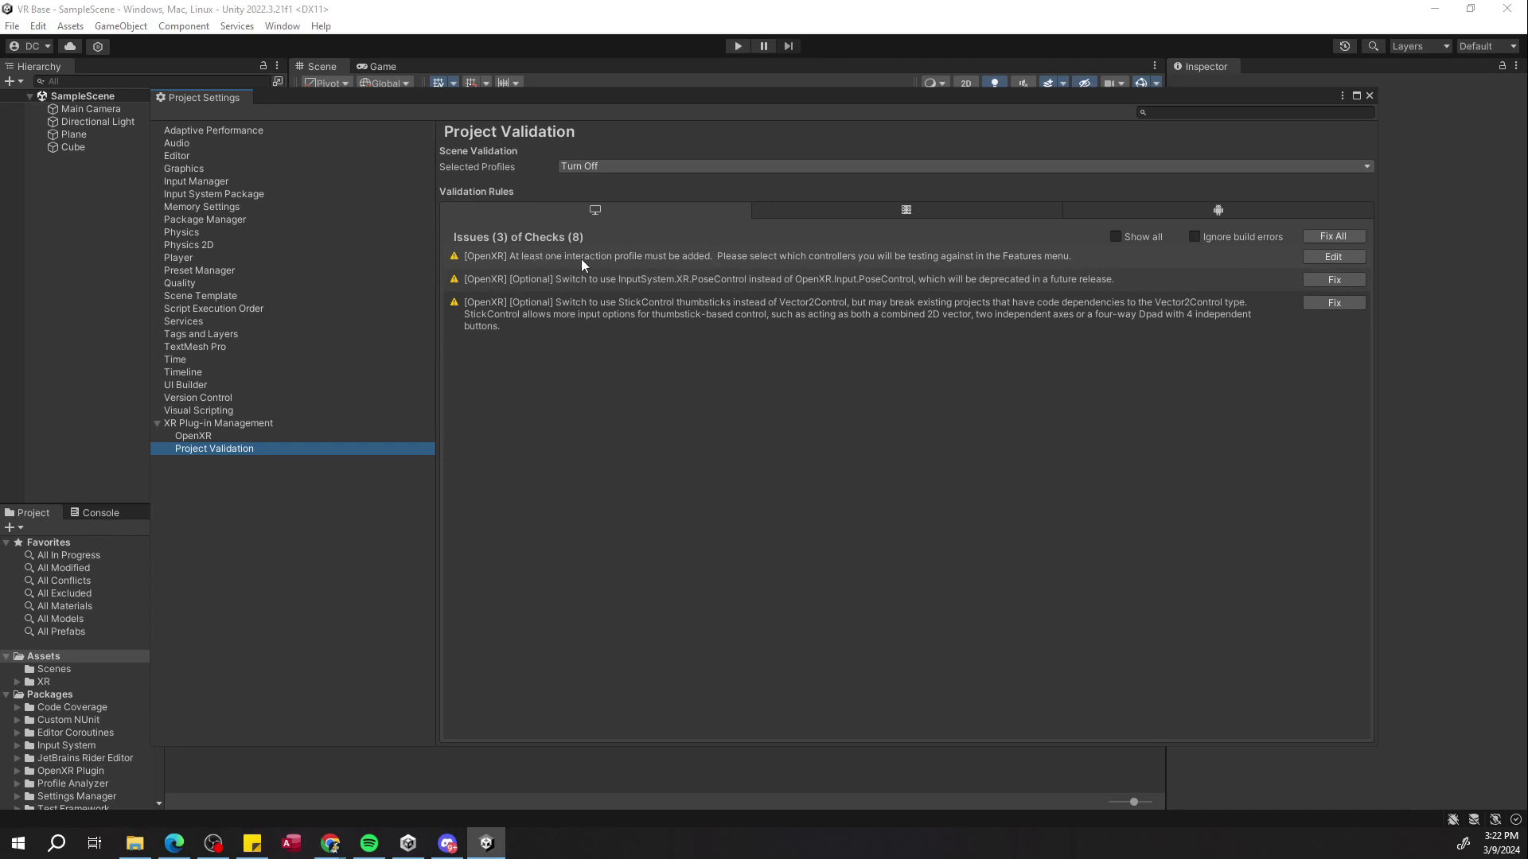
# Add the Oculus Touch and HTC Vive controller profiles to OpenXR's enabled interaction profiles.
pyautogui.click(1321, 253)
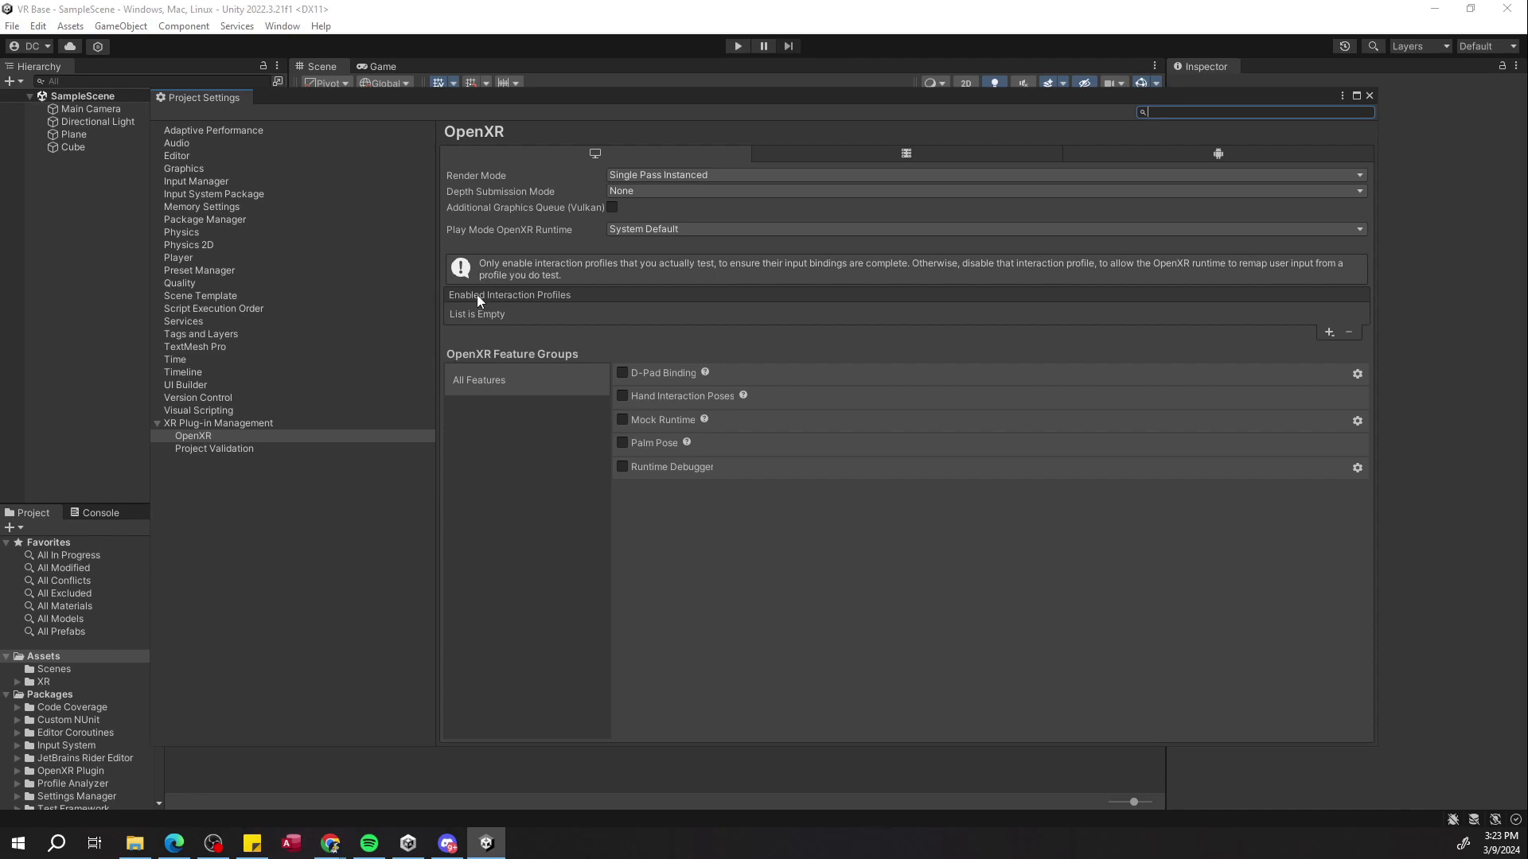
pyautogui.click(1330, 334)
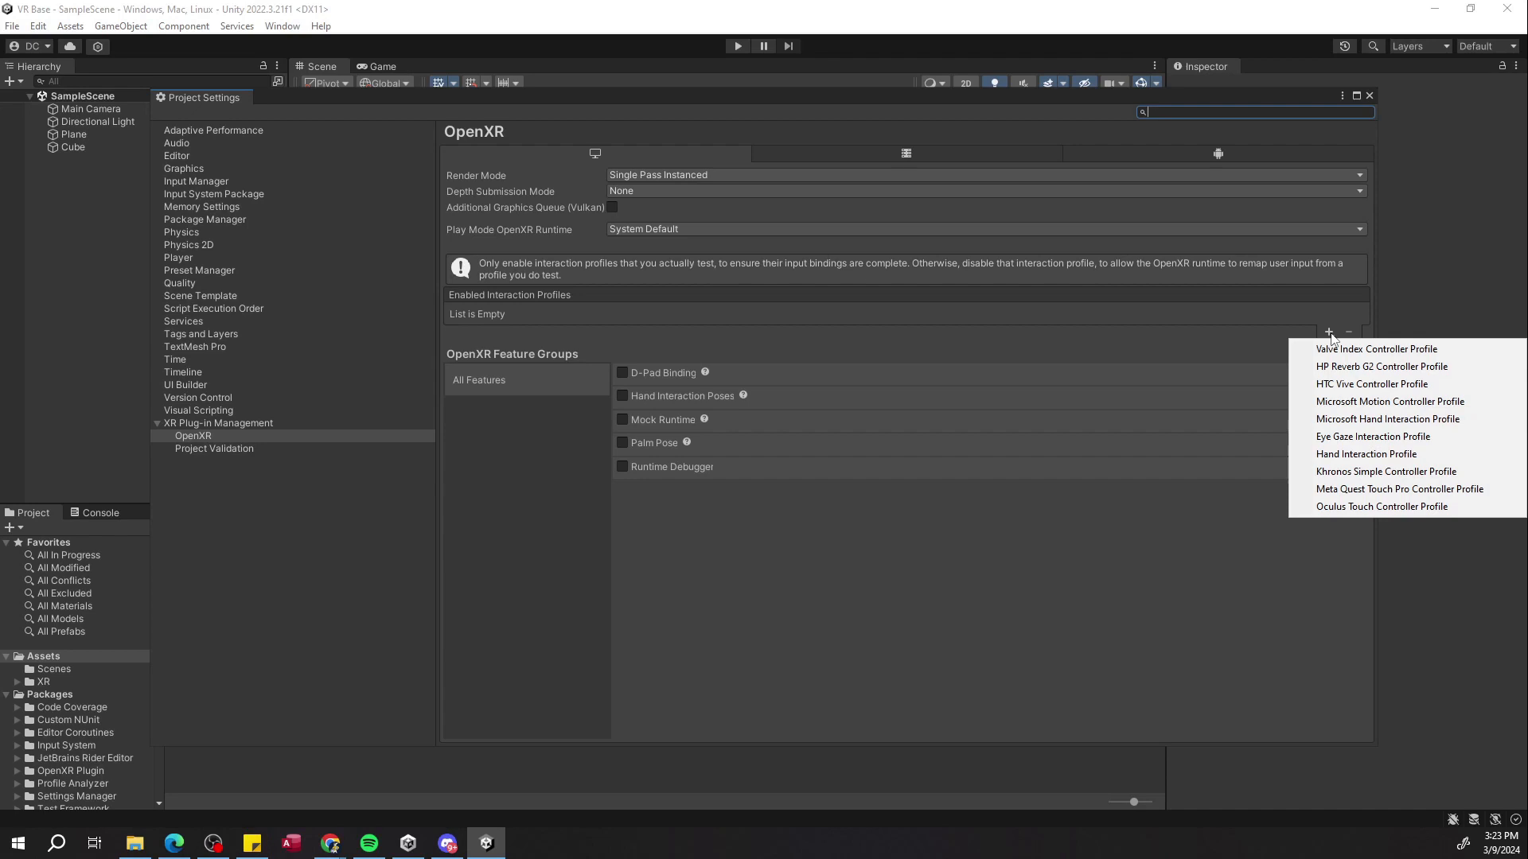
pyautogui.click(1352, 509)
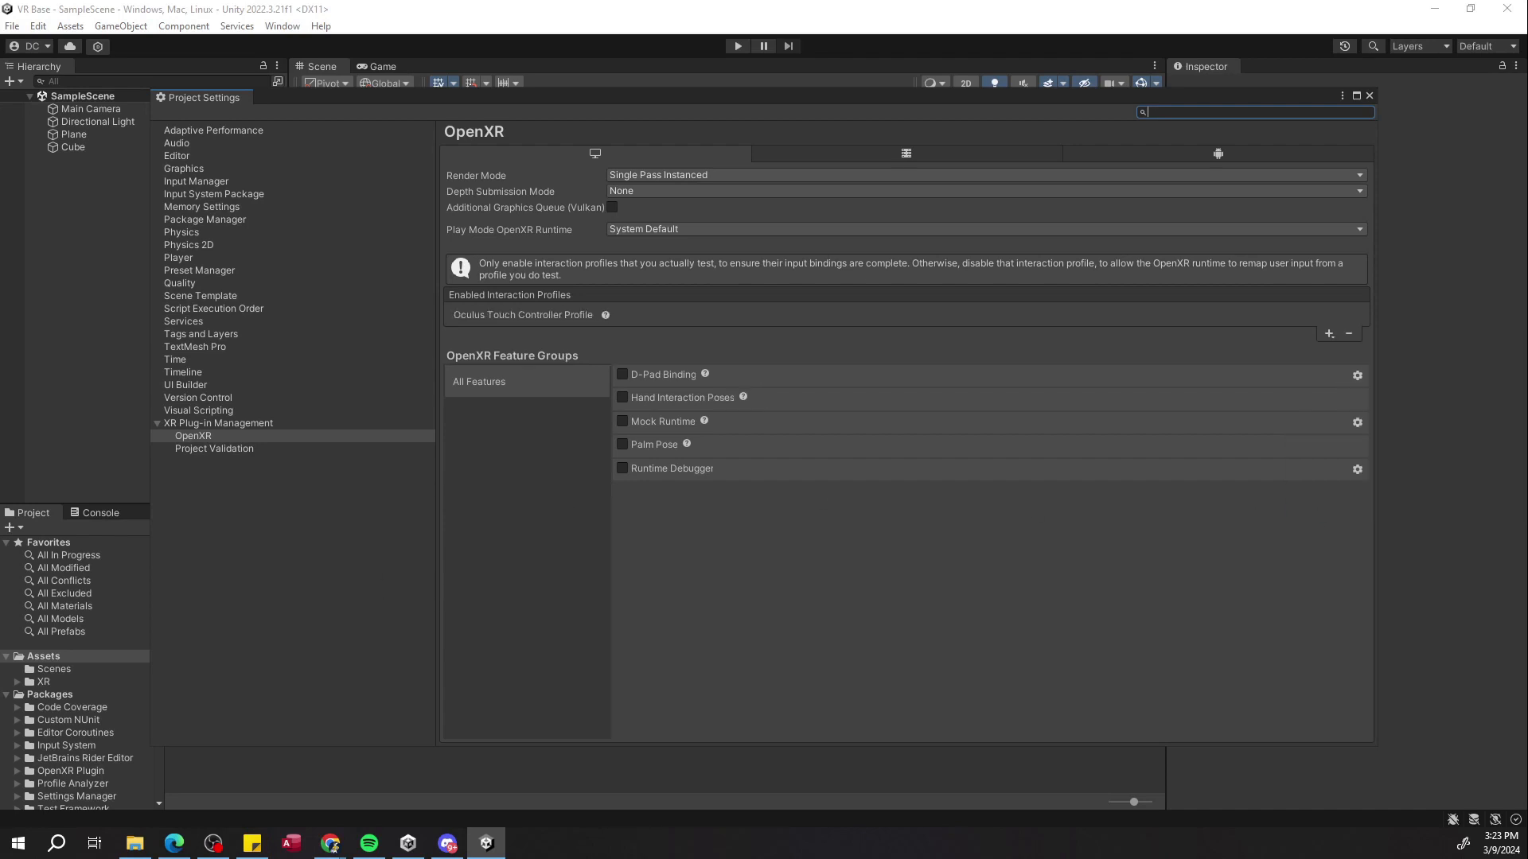
pyautogui.click(1329, 334)
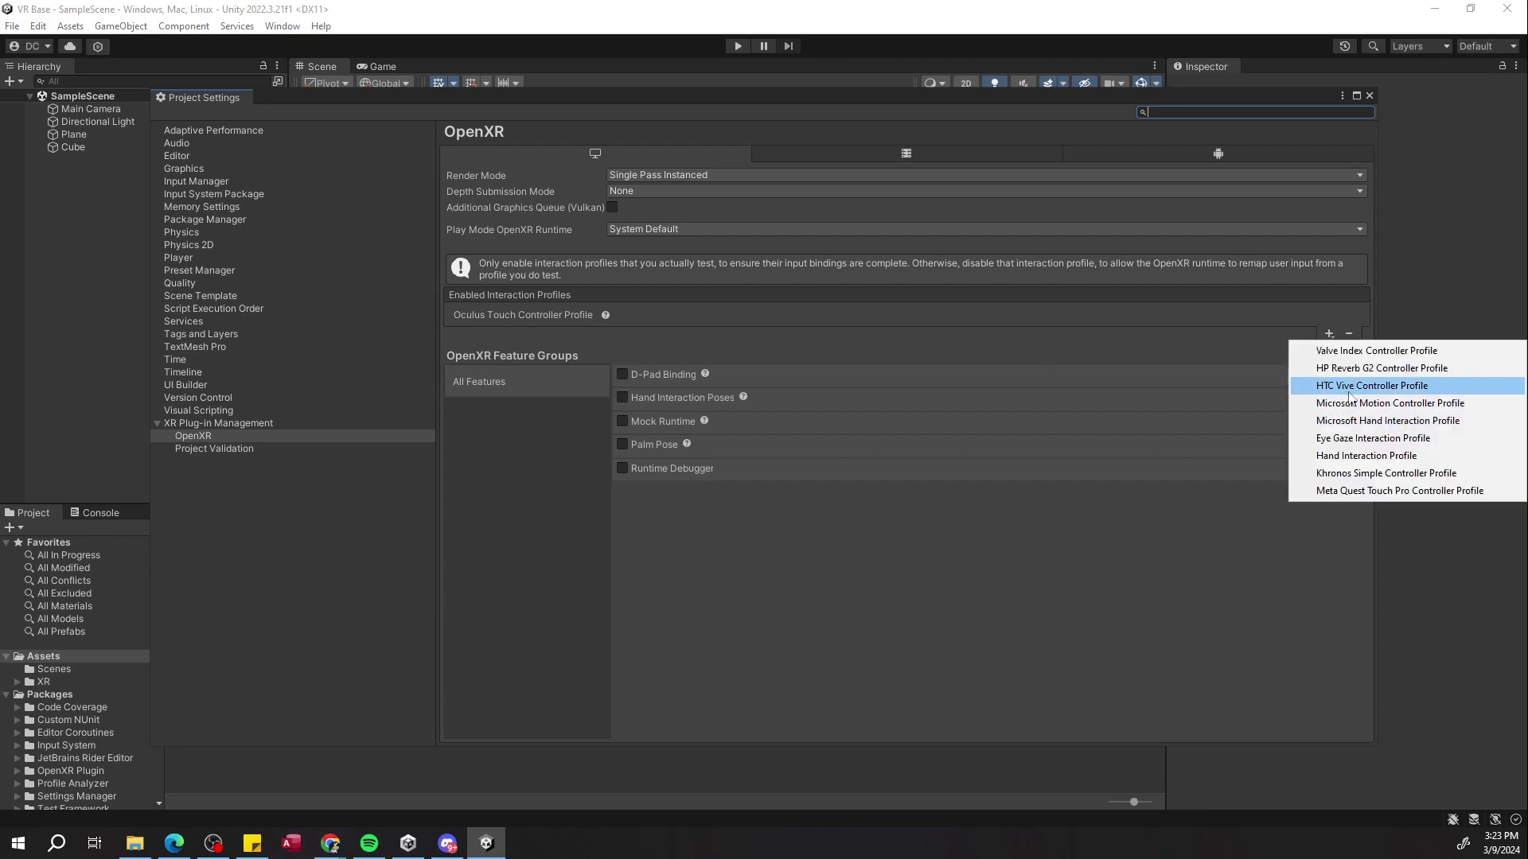
pyautogui.click(1369, 385)
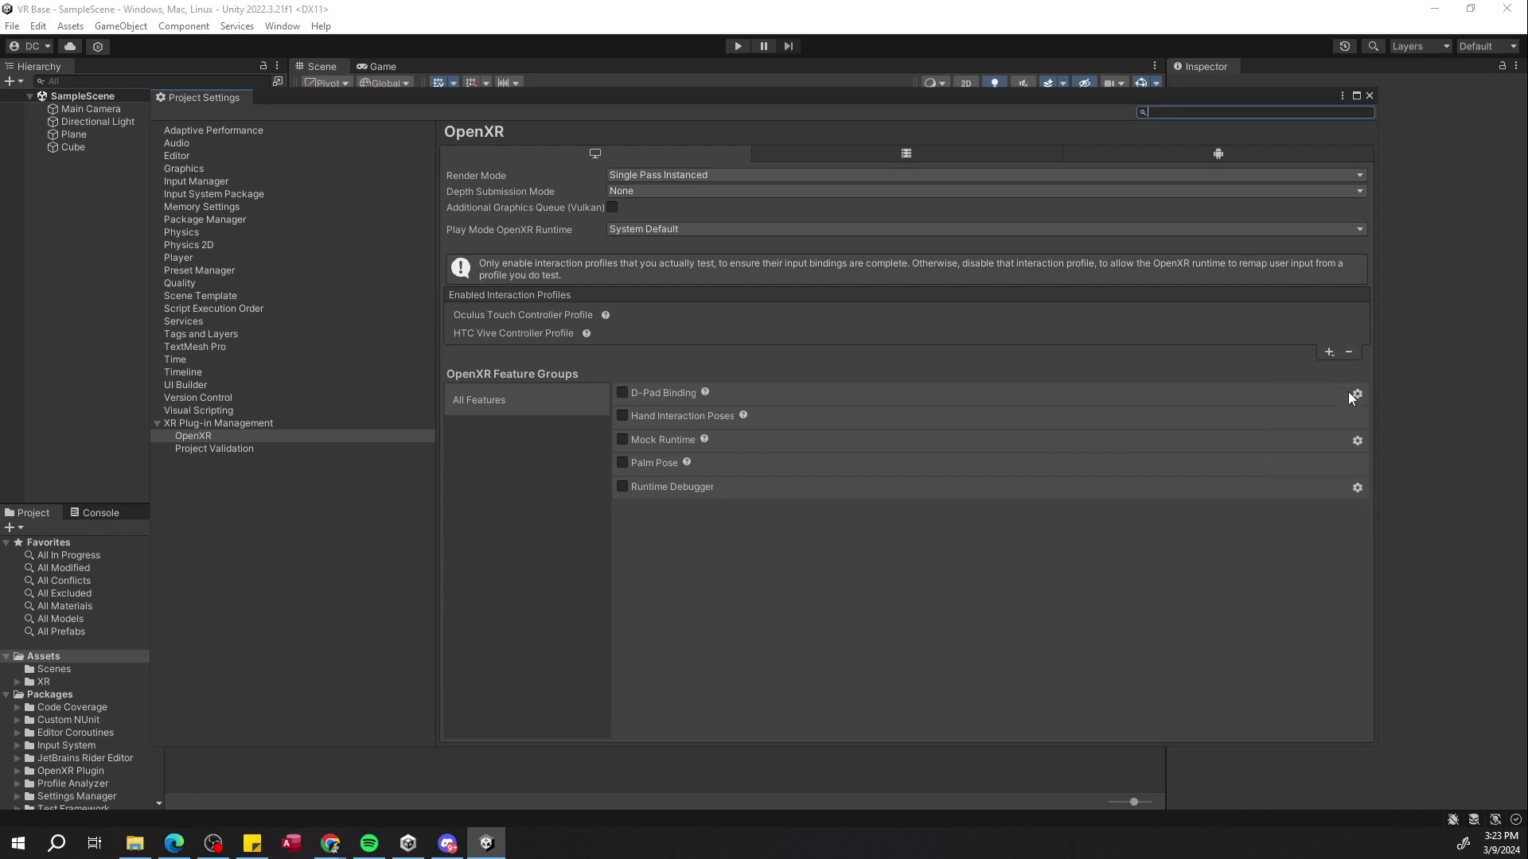
# Add the Valve Index controller profile to OpenXR and set the render mode to Multi-pass.
pyautogui.click(1327, 355)
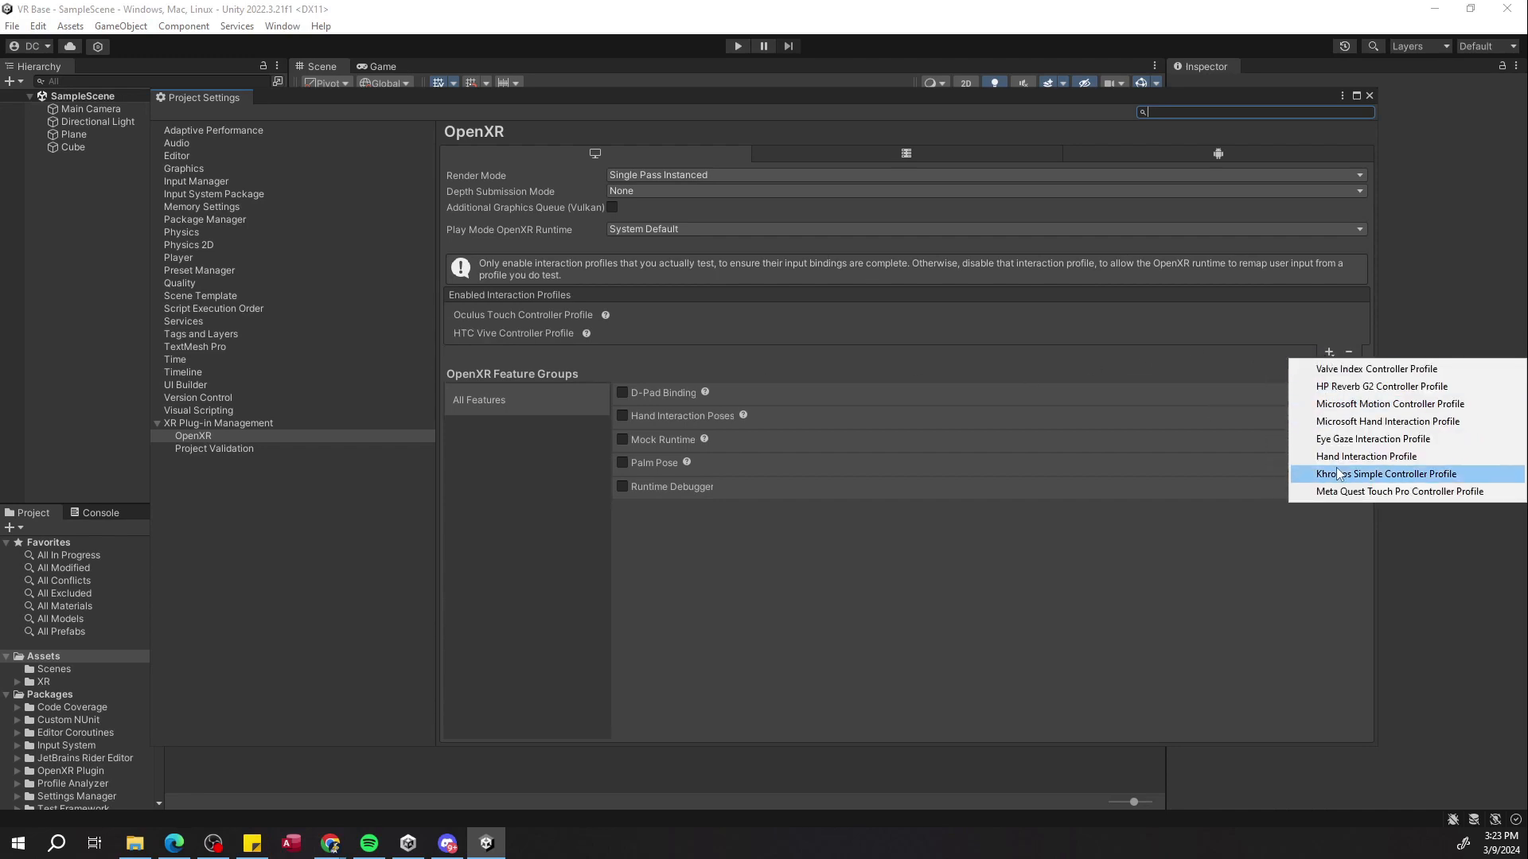
pyautogui.click(1362, 369)
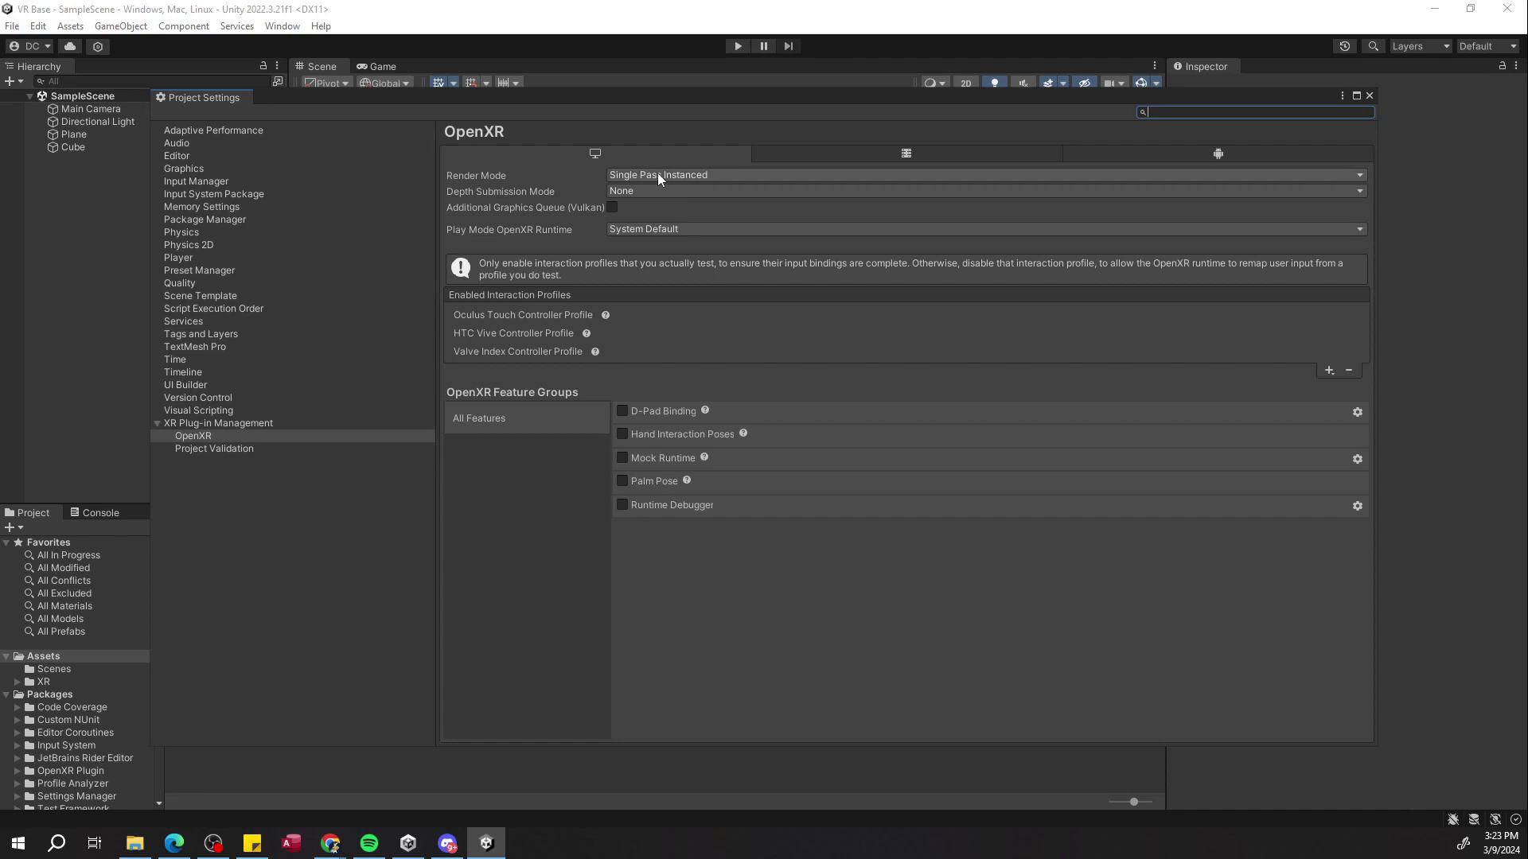
pyautogui.click(689, 179)
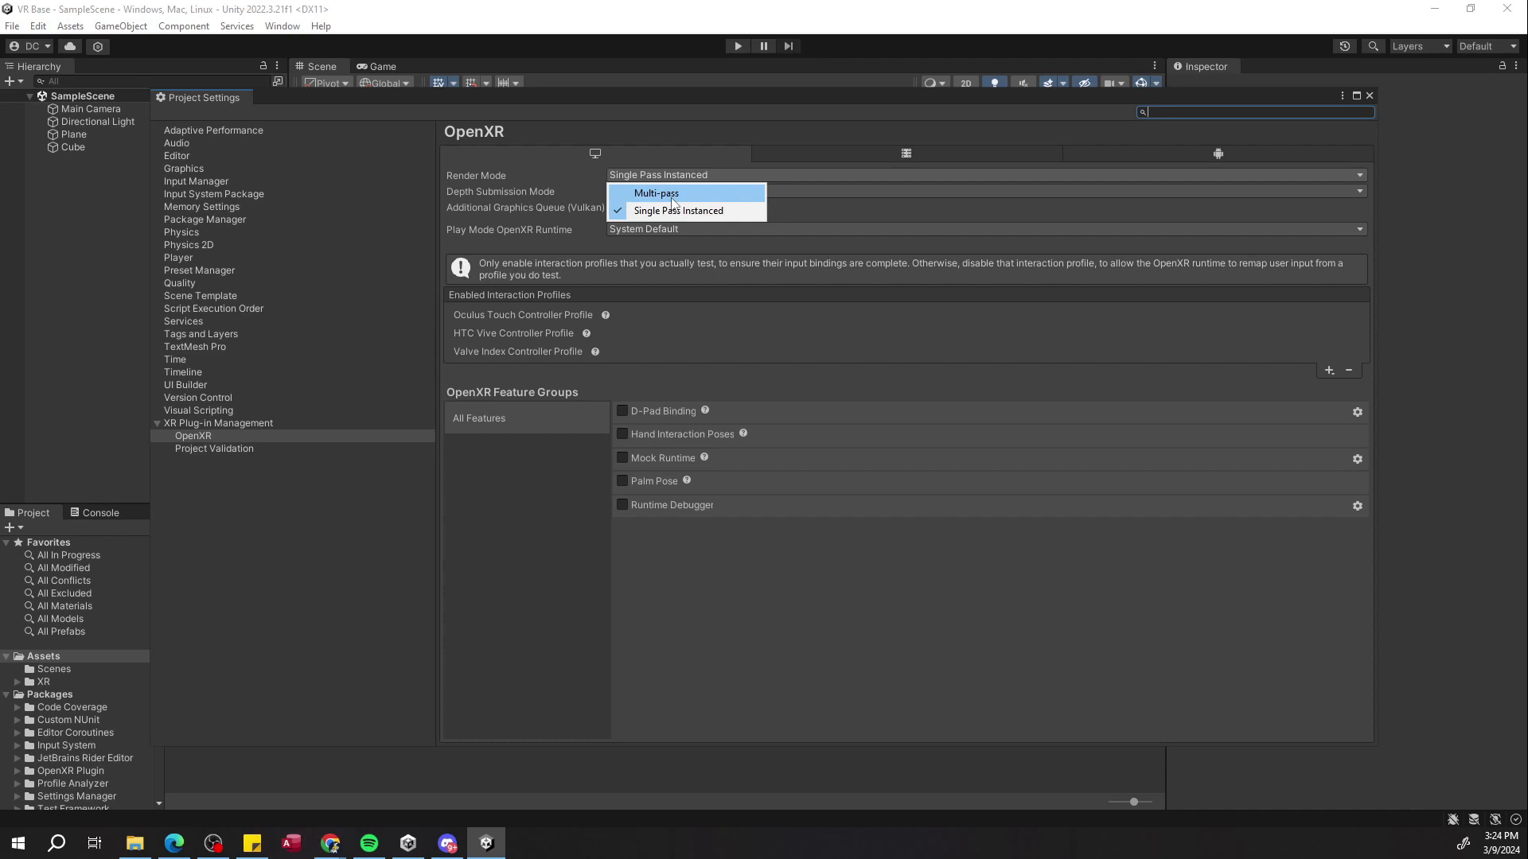
pyautogui.click(673, 195)
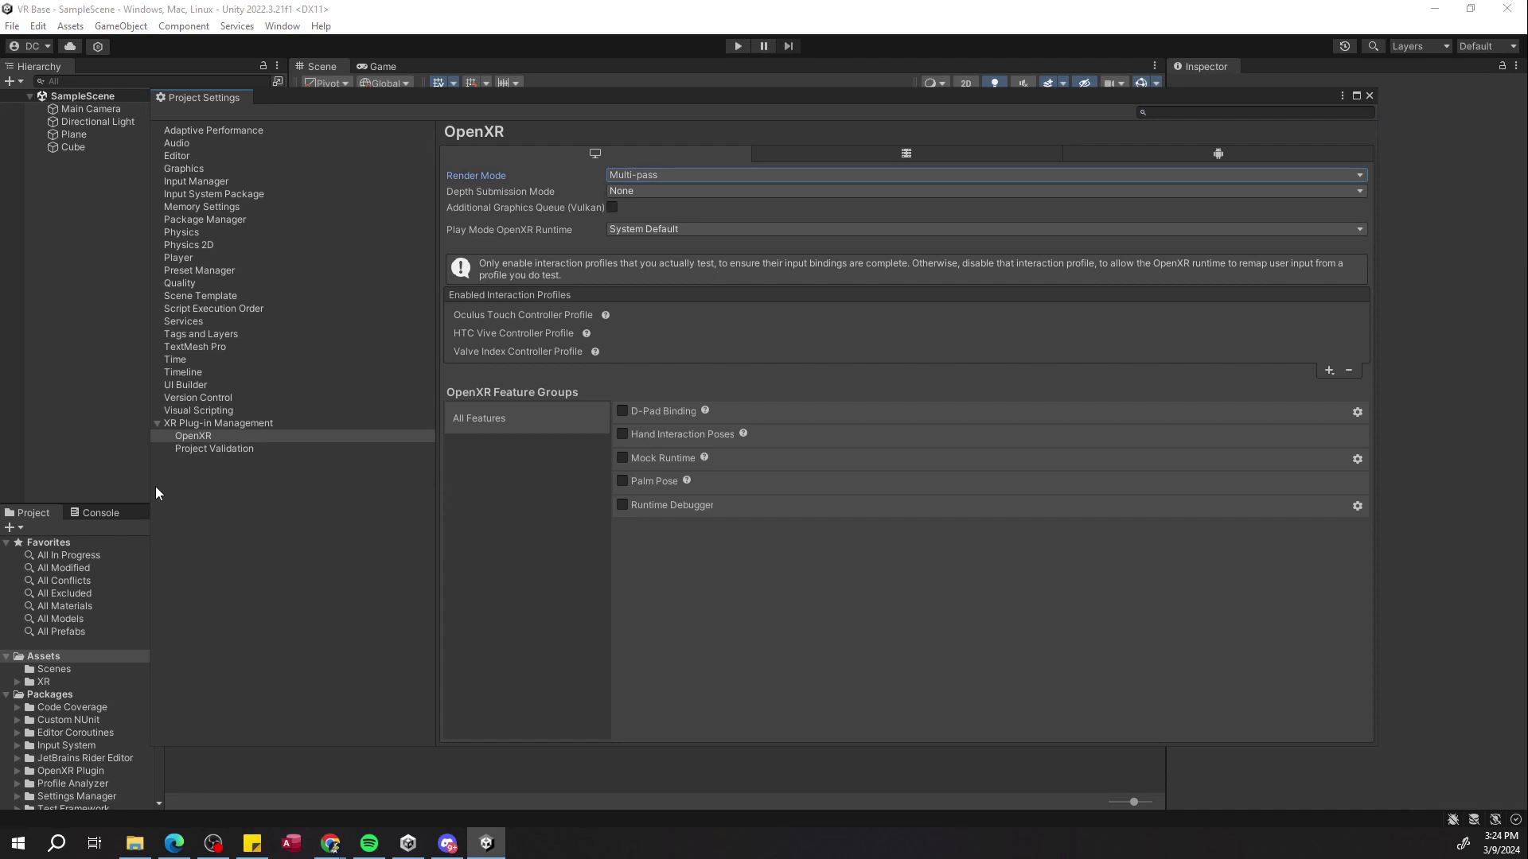
# Enable the Oculus plug-in provider in XR Plug-in Management for the Android platform.
pyautogui.click(1233, 157)
pyautogui.click(204, 423)
pyautogui.click(199, 437)
pyautogui.click(204, 425)
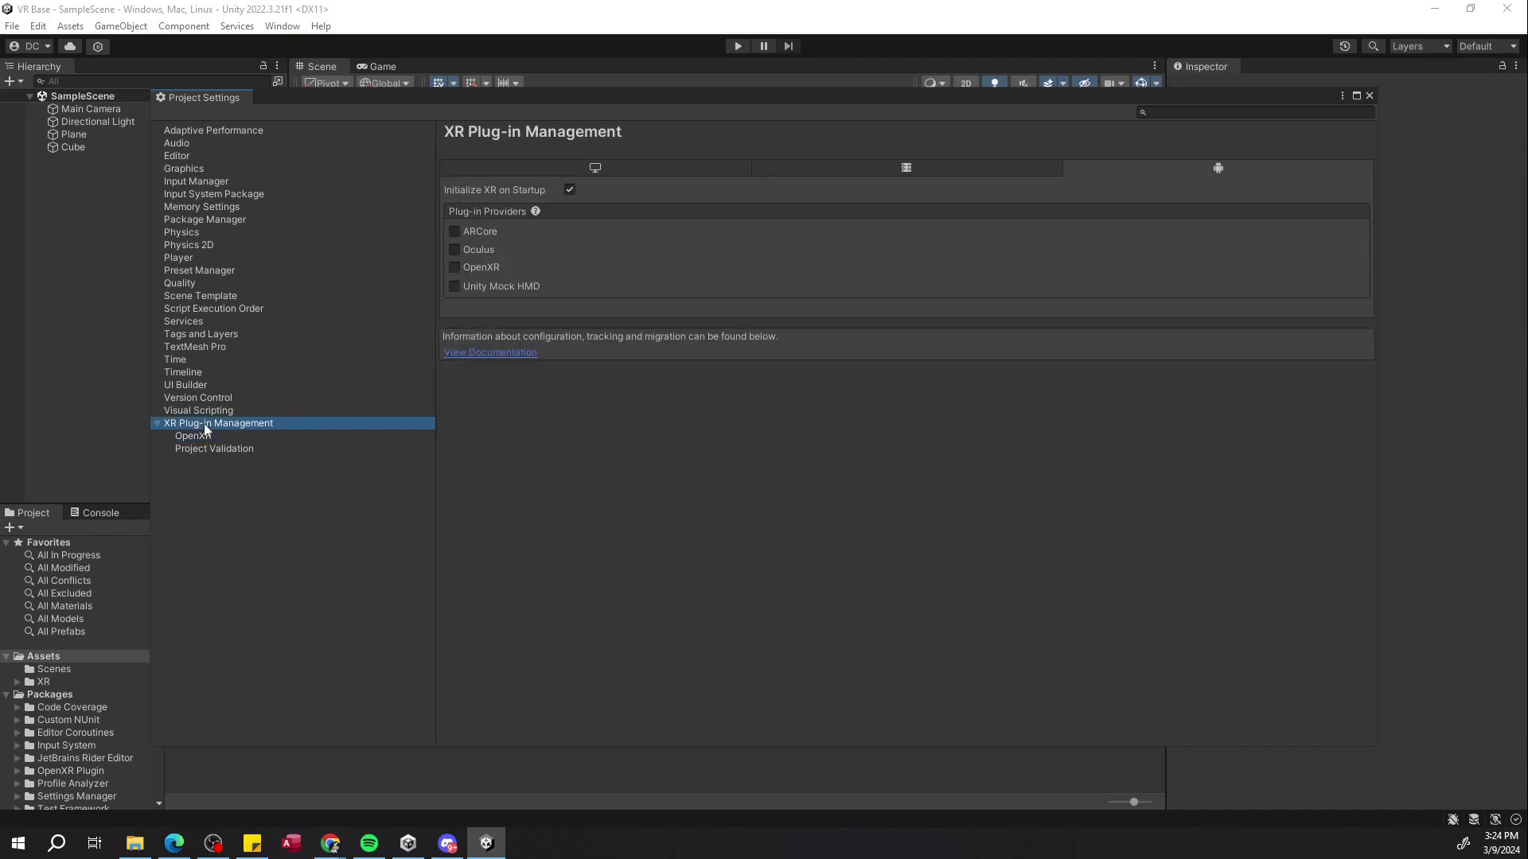
pyautogui.click(461, 249)
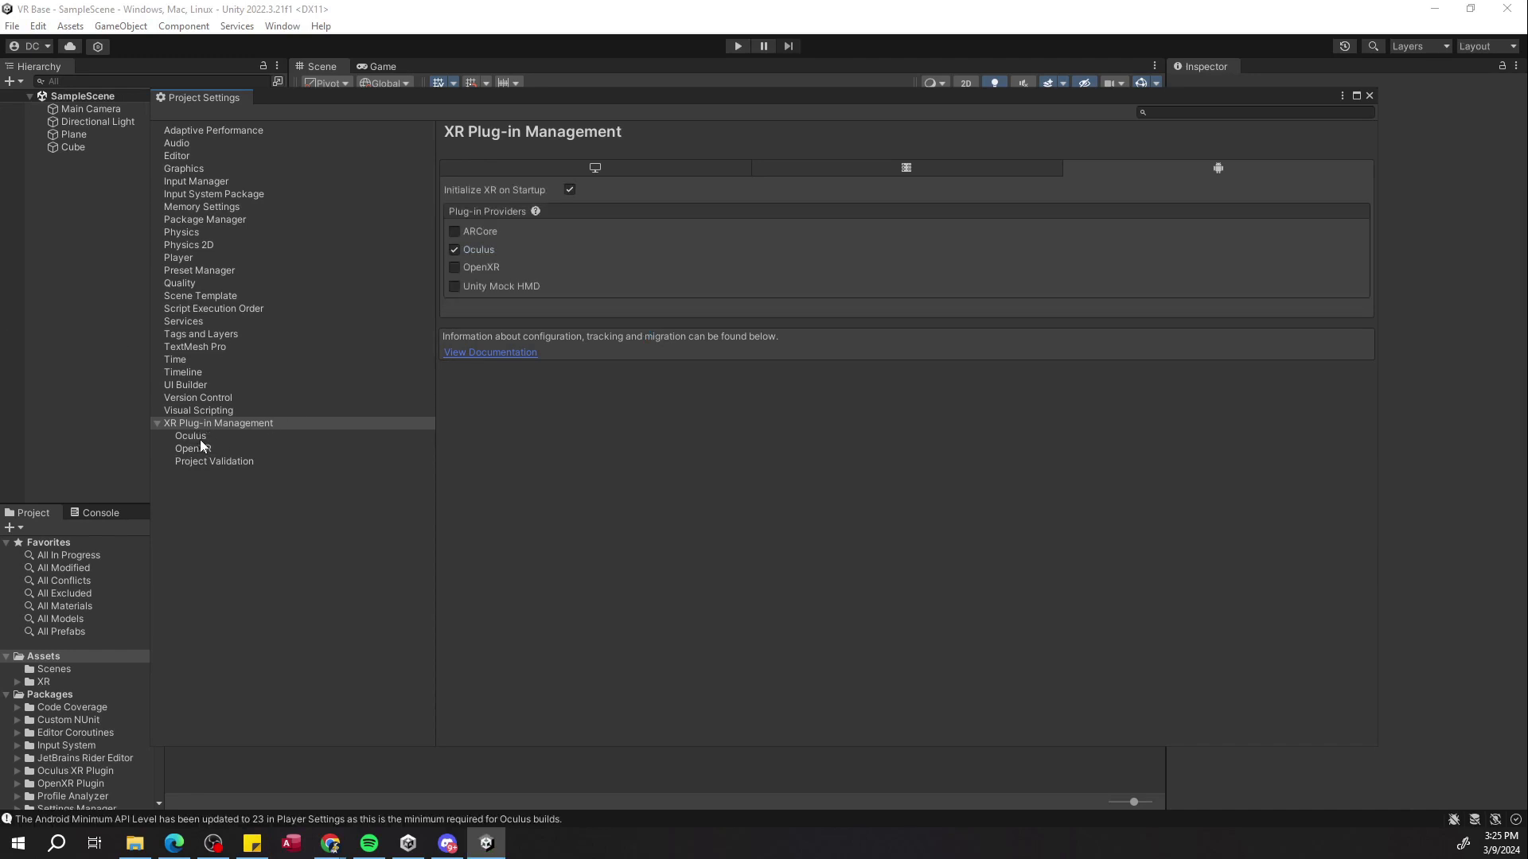
# Open the Oculus Android settings and change the Stereo Rendering Mode.
pyautogui.click(194, 437)
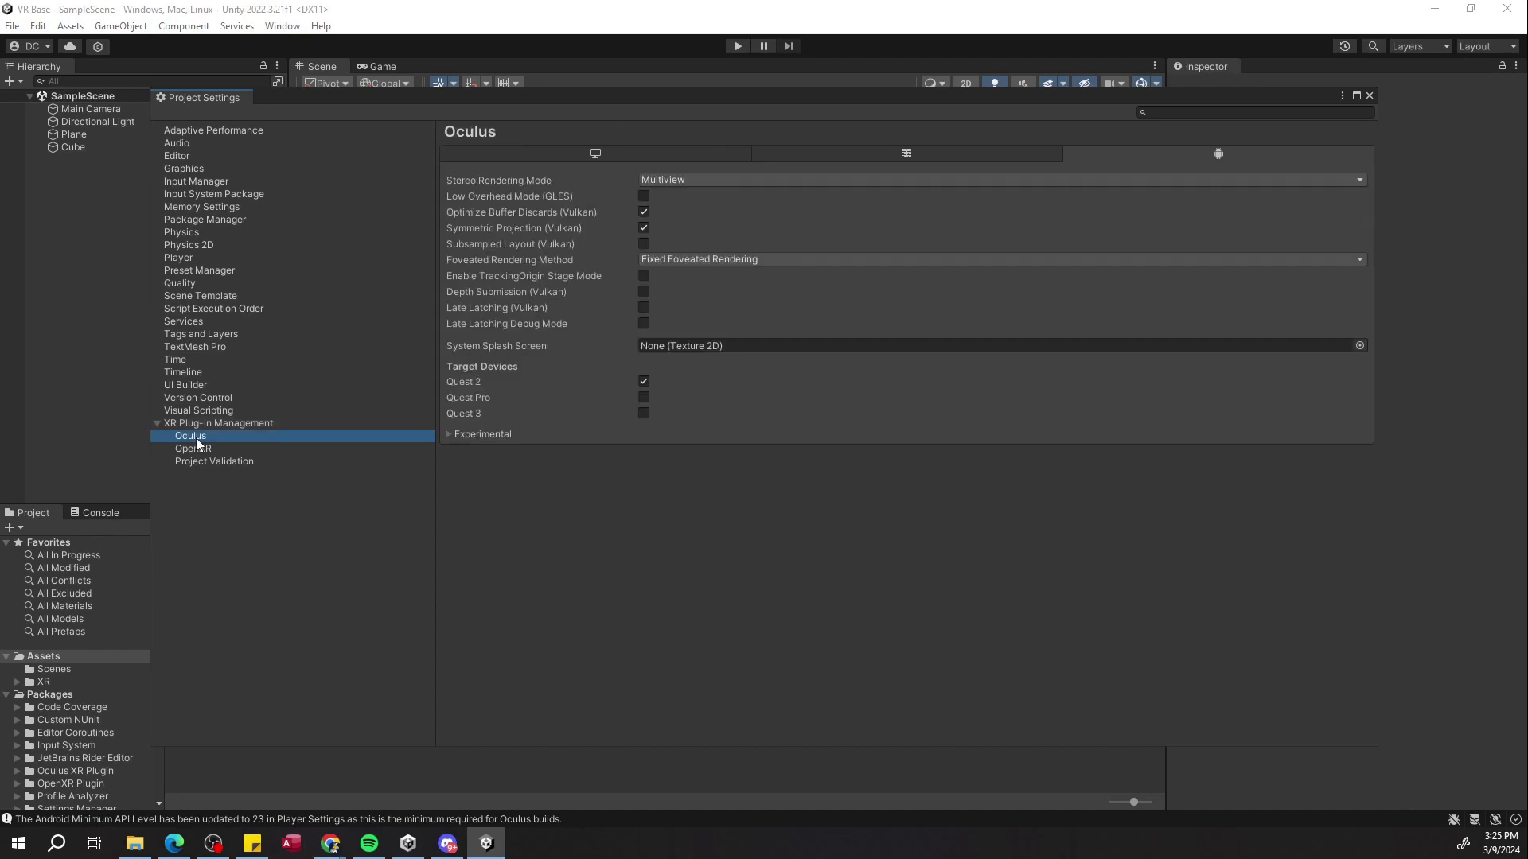
pyautogui.click(684, 182)
pyautogui.click(686, 197)
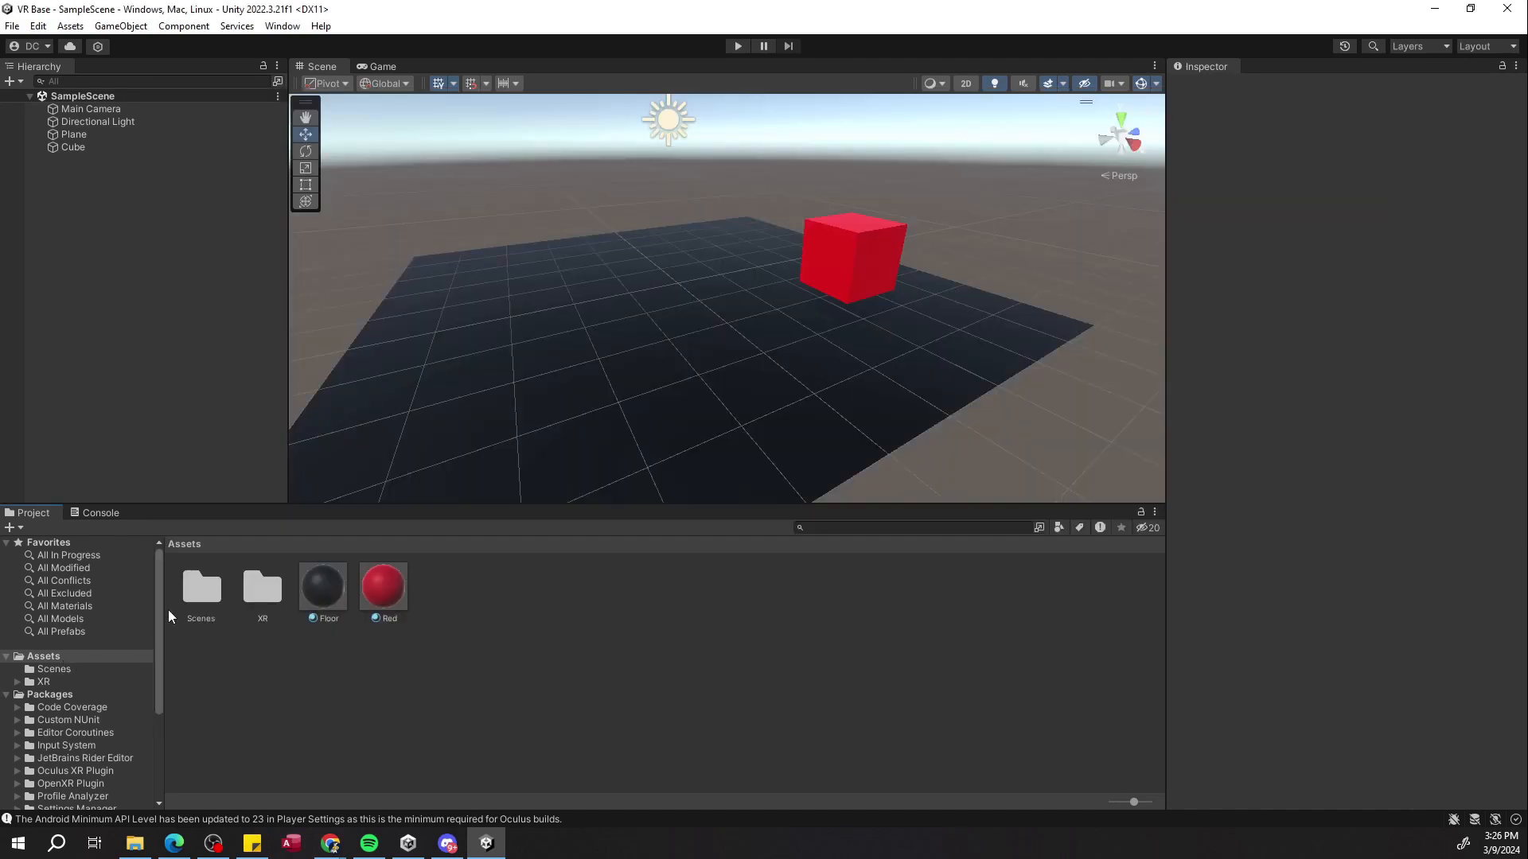
# Browse the XR assets folder and open the Package Manager.
pyautogui.click(44, 682)
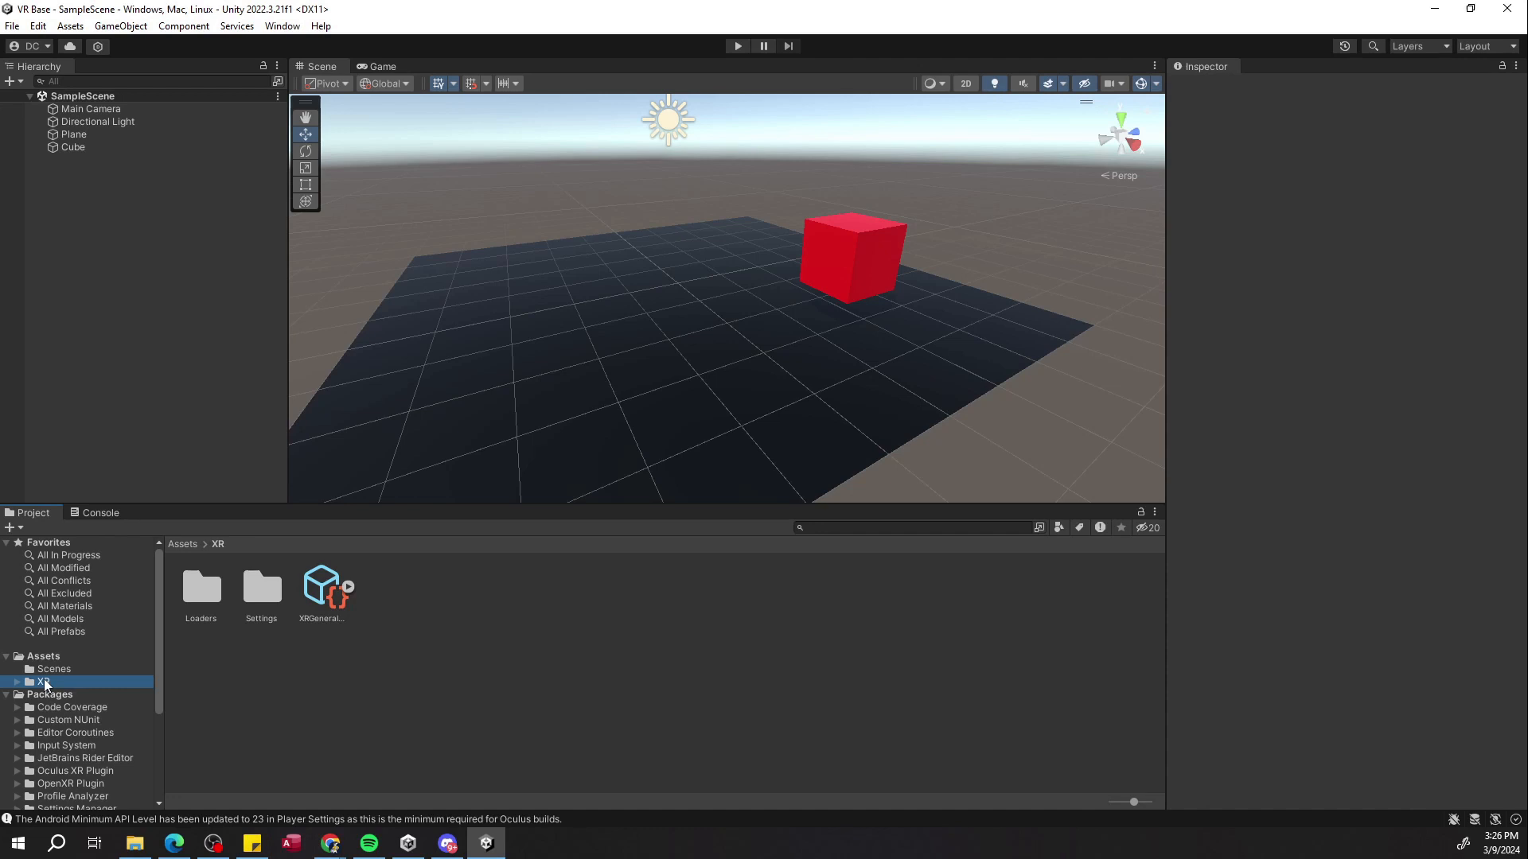
pyautogui.click(183, 675)
pyautogui.click(281, 27)
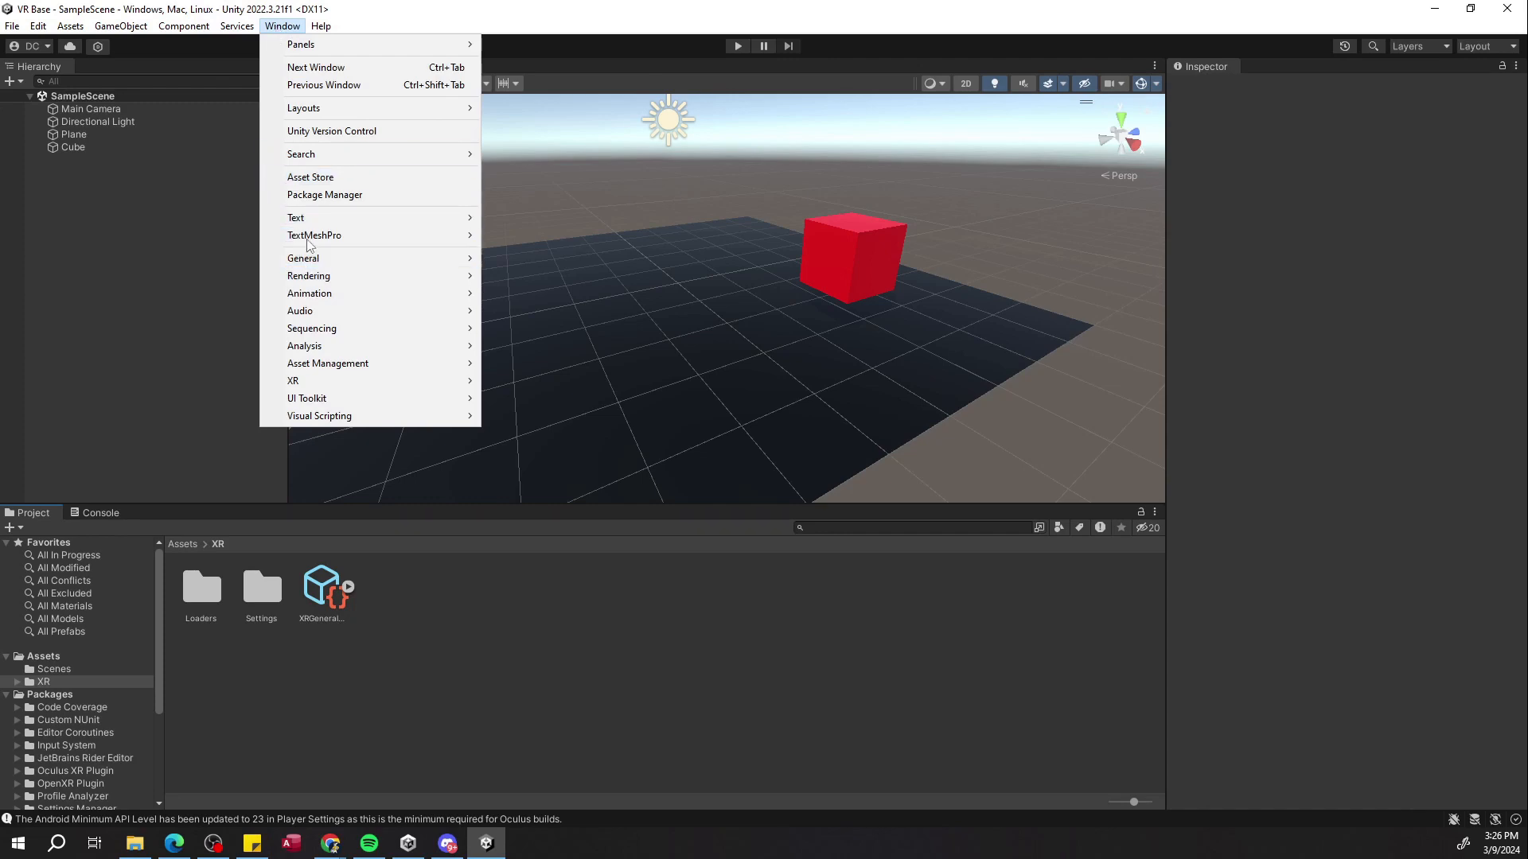
pyautogui.click(318, 197)
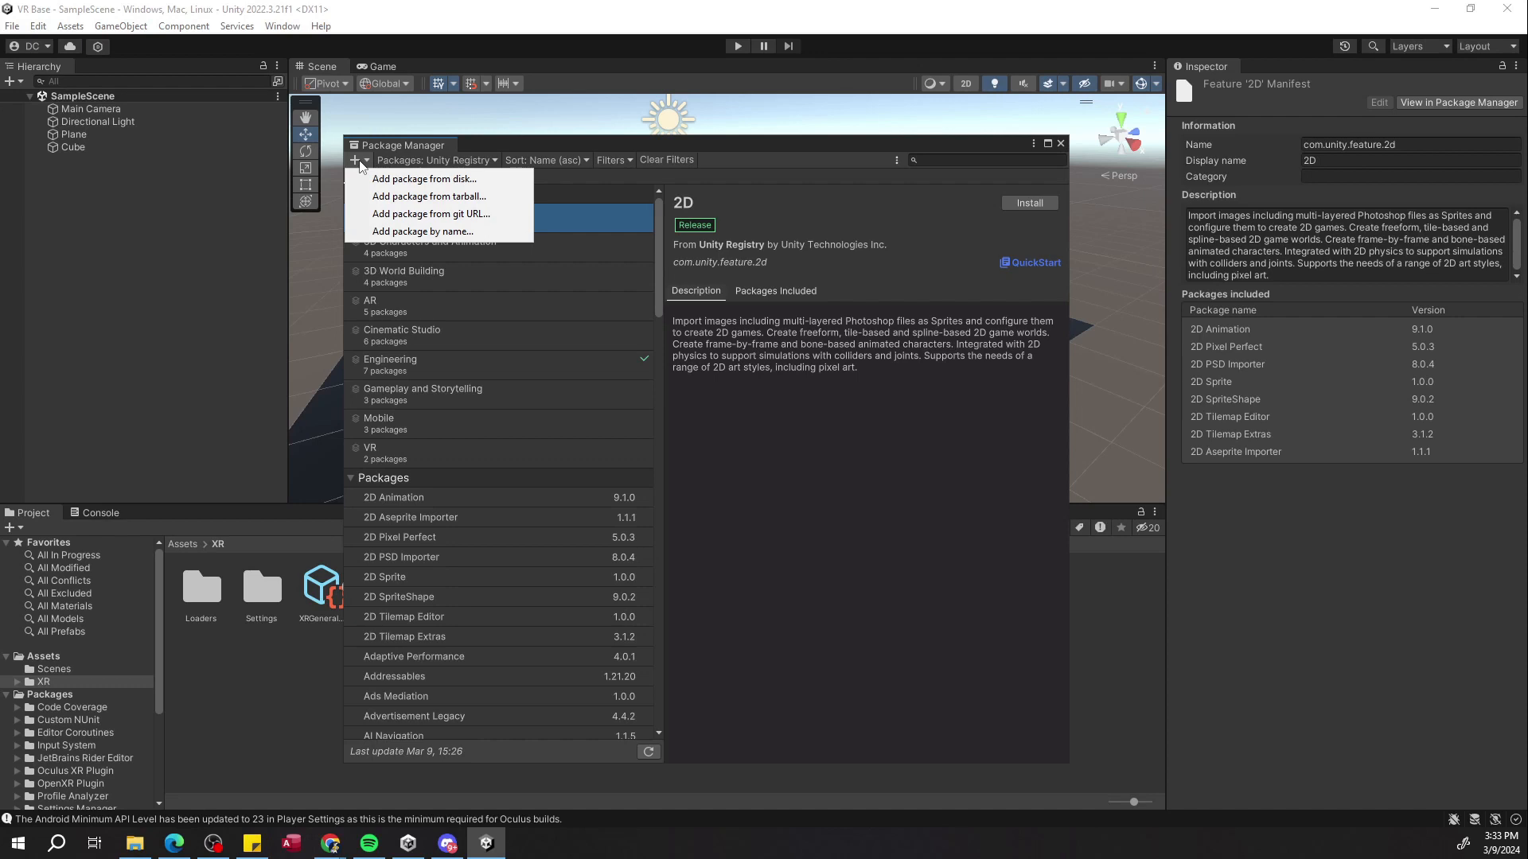
# Add the package com.unity.xr.interaction.toolkit by name.
pyautogui.click(423, 231)
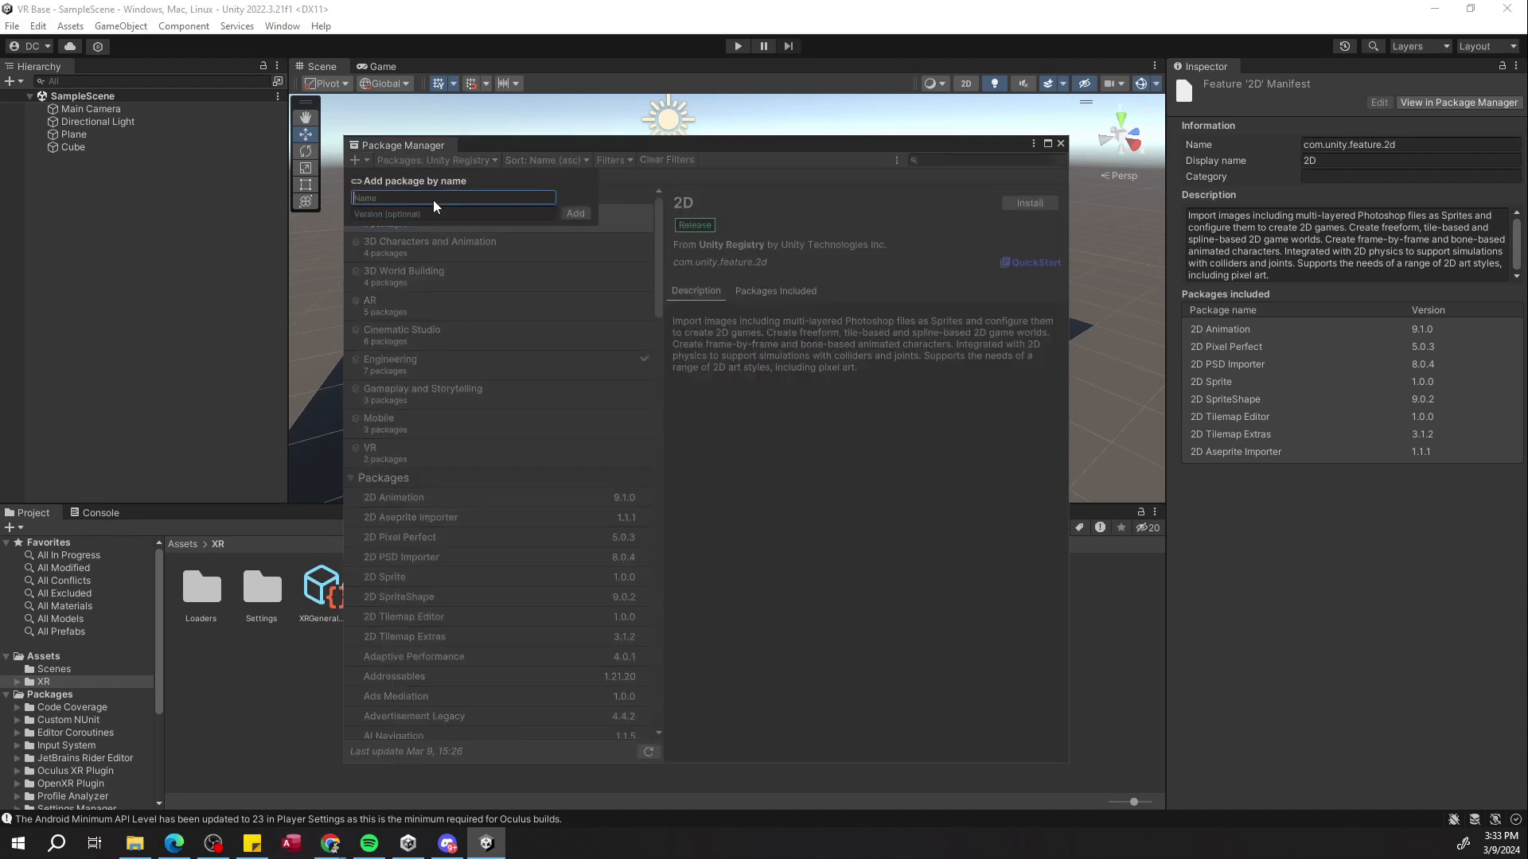
pyautogui.hotkey('alt', 'Tab')
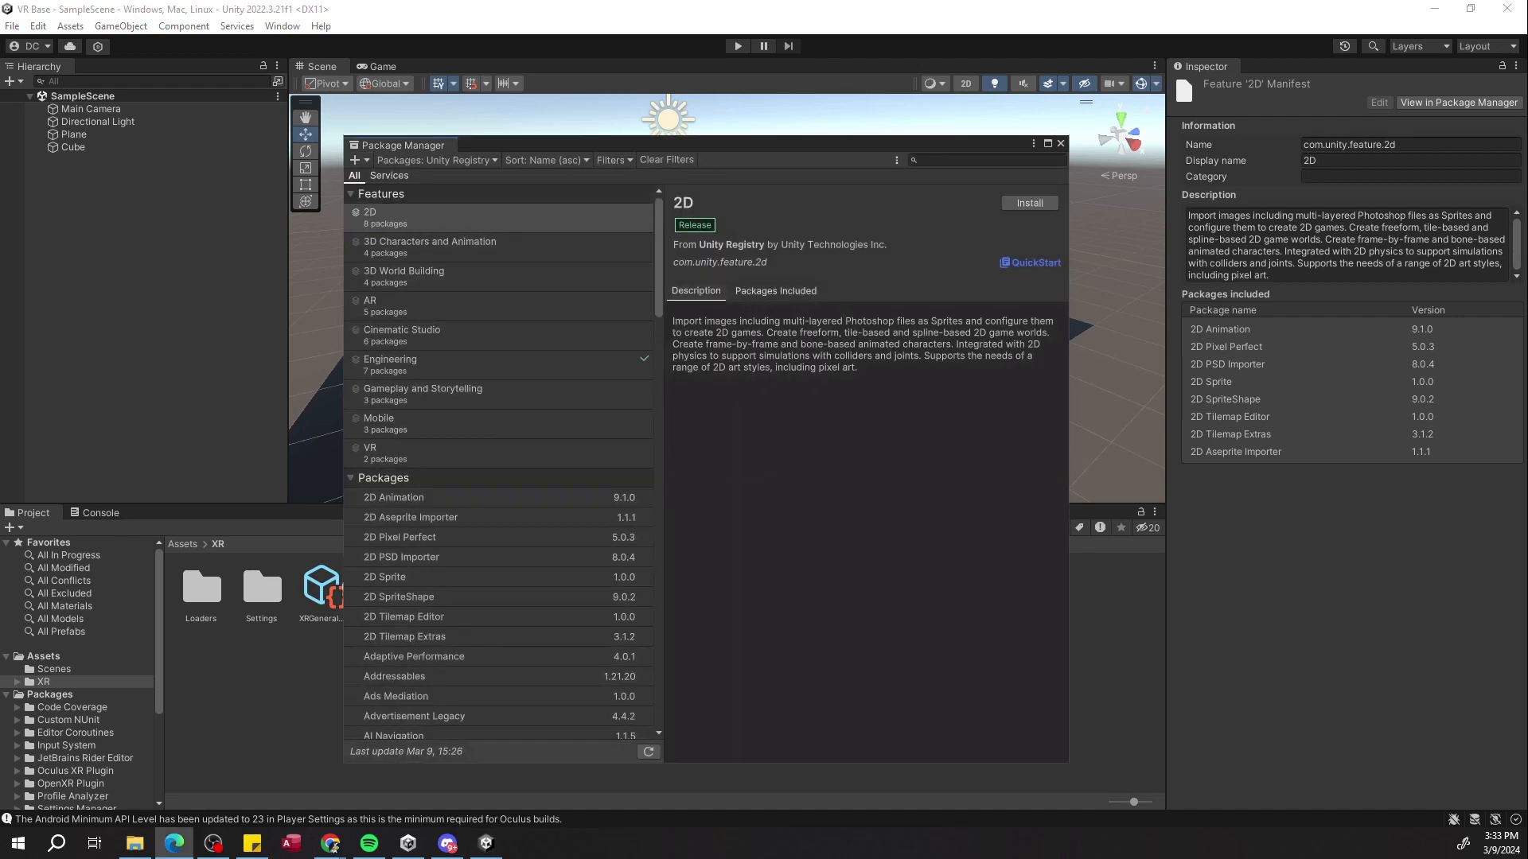
pyautogui.click(366, 161)
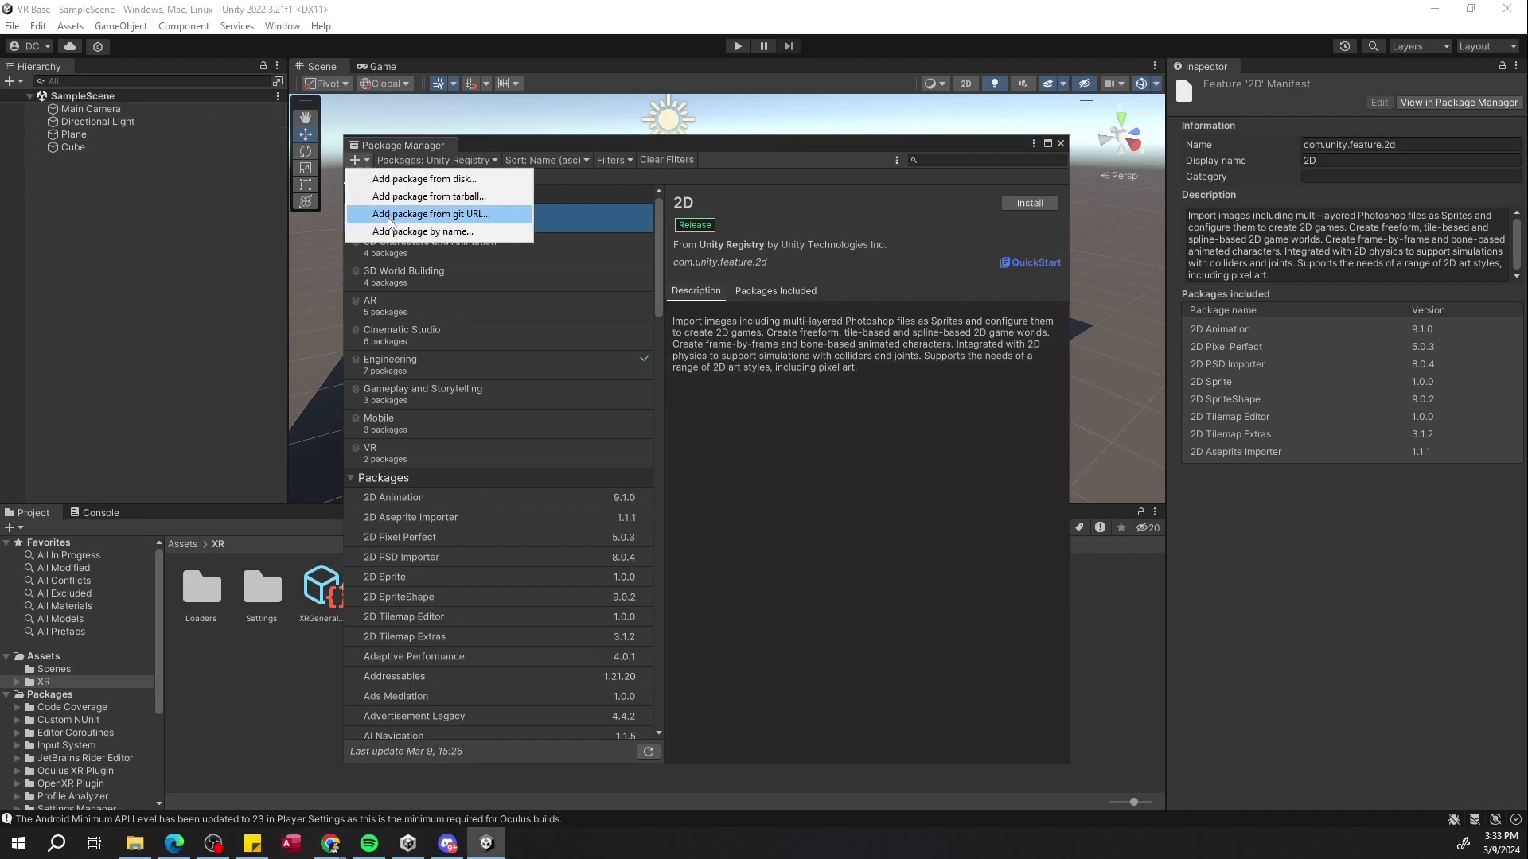
pyautogui.click(390, 232)
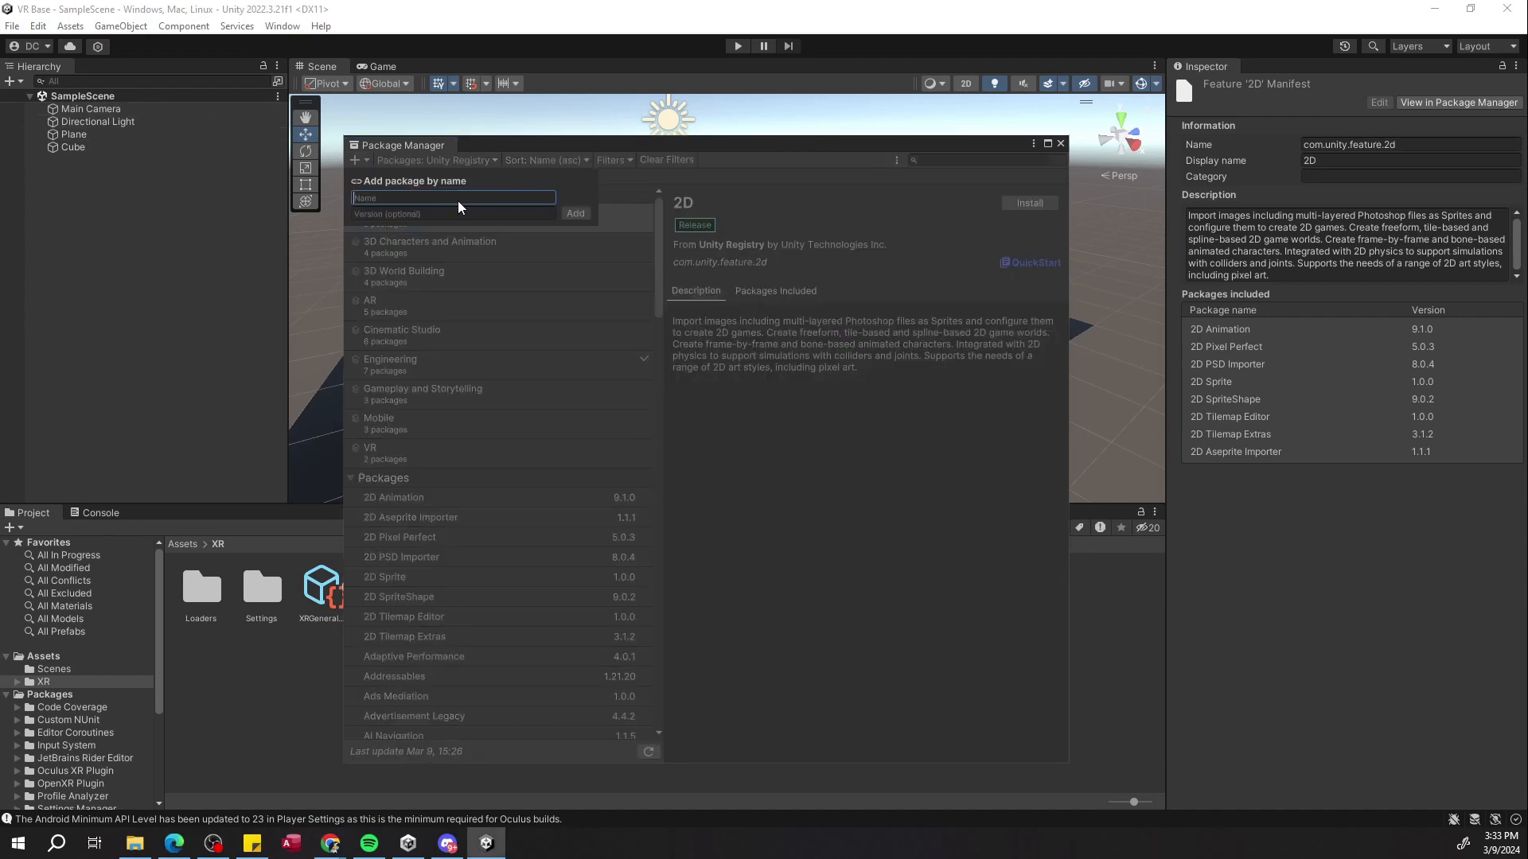
pyautogui.write('com.unity.xr')
pyautogui.write('.toolkit')
pyautogui.click(410, 198)
pyautogui.write('interaction.')
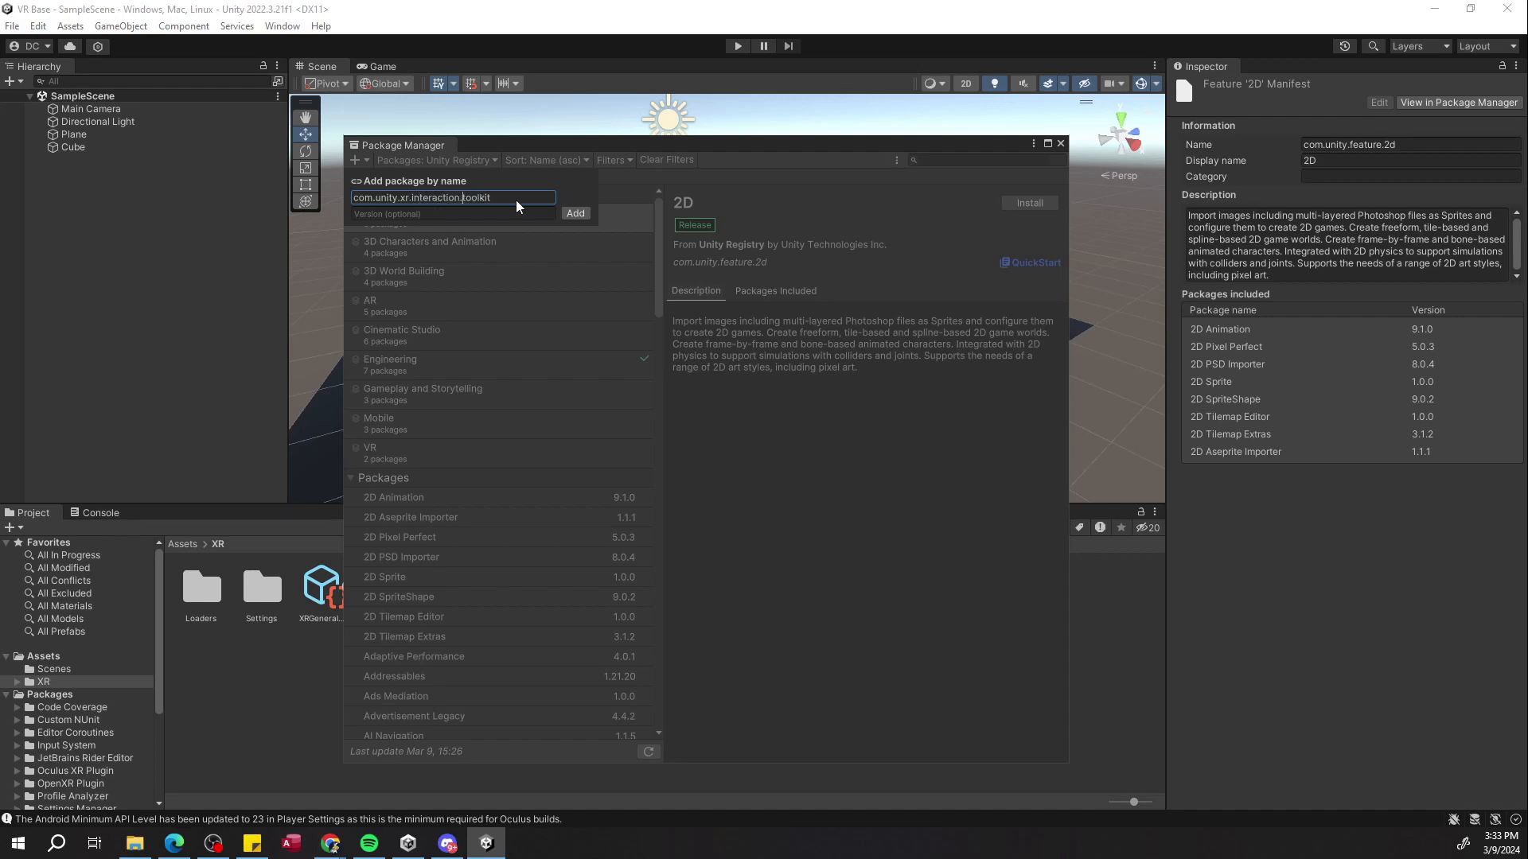
pyautogui.click(574, 213)
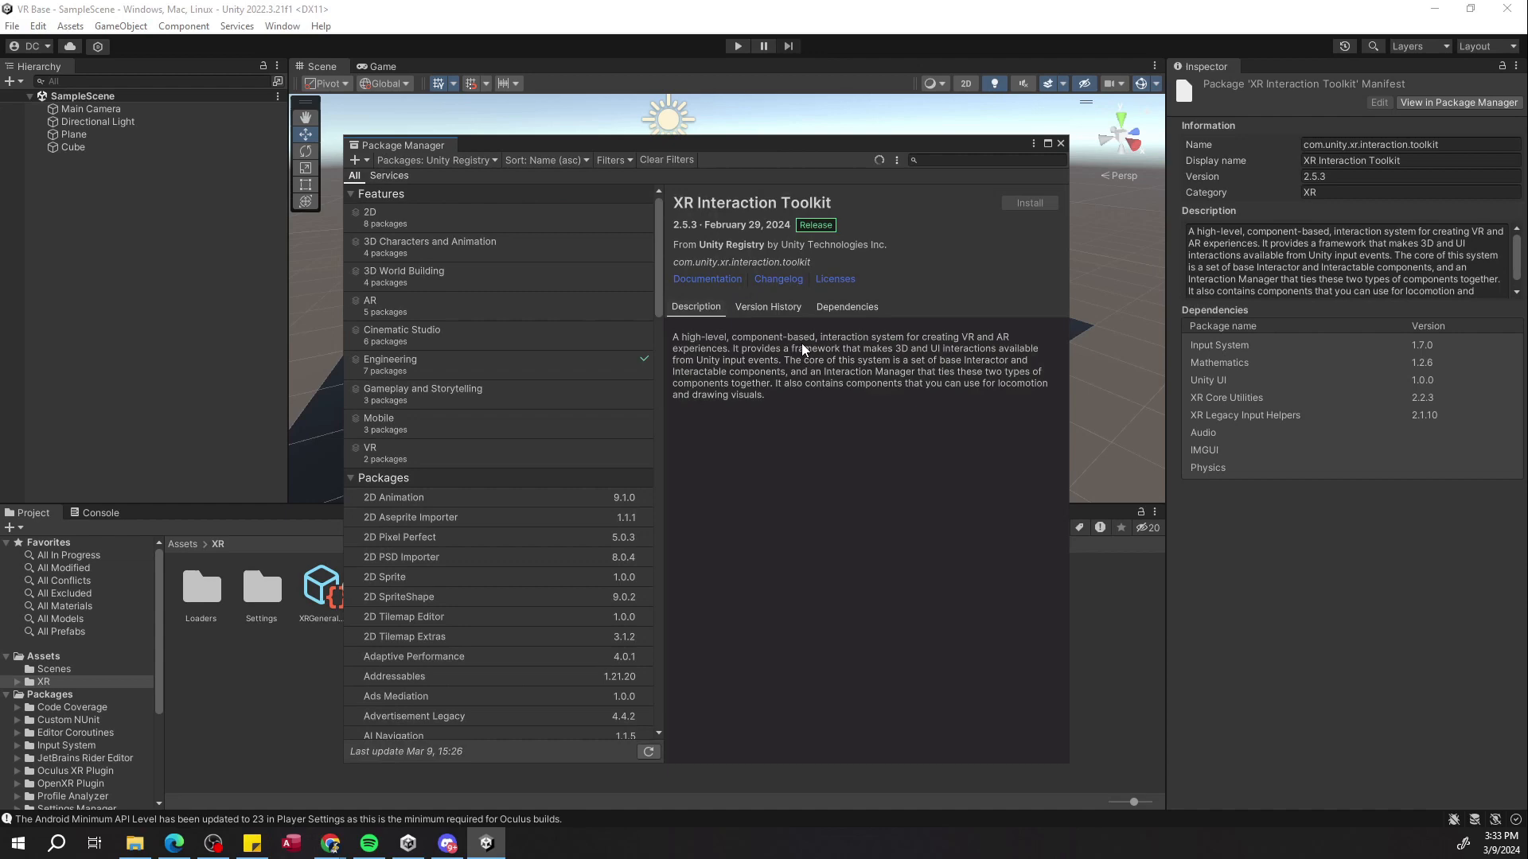
# Review the package list for the installed toolkit and close the Package Manager.
pyautogui.scroll(-10, 478, 509)
pyautogui.scroll(-10, 446, 643)
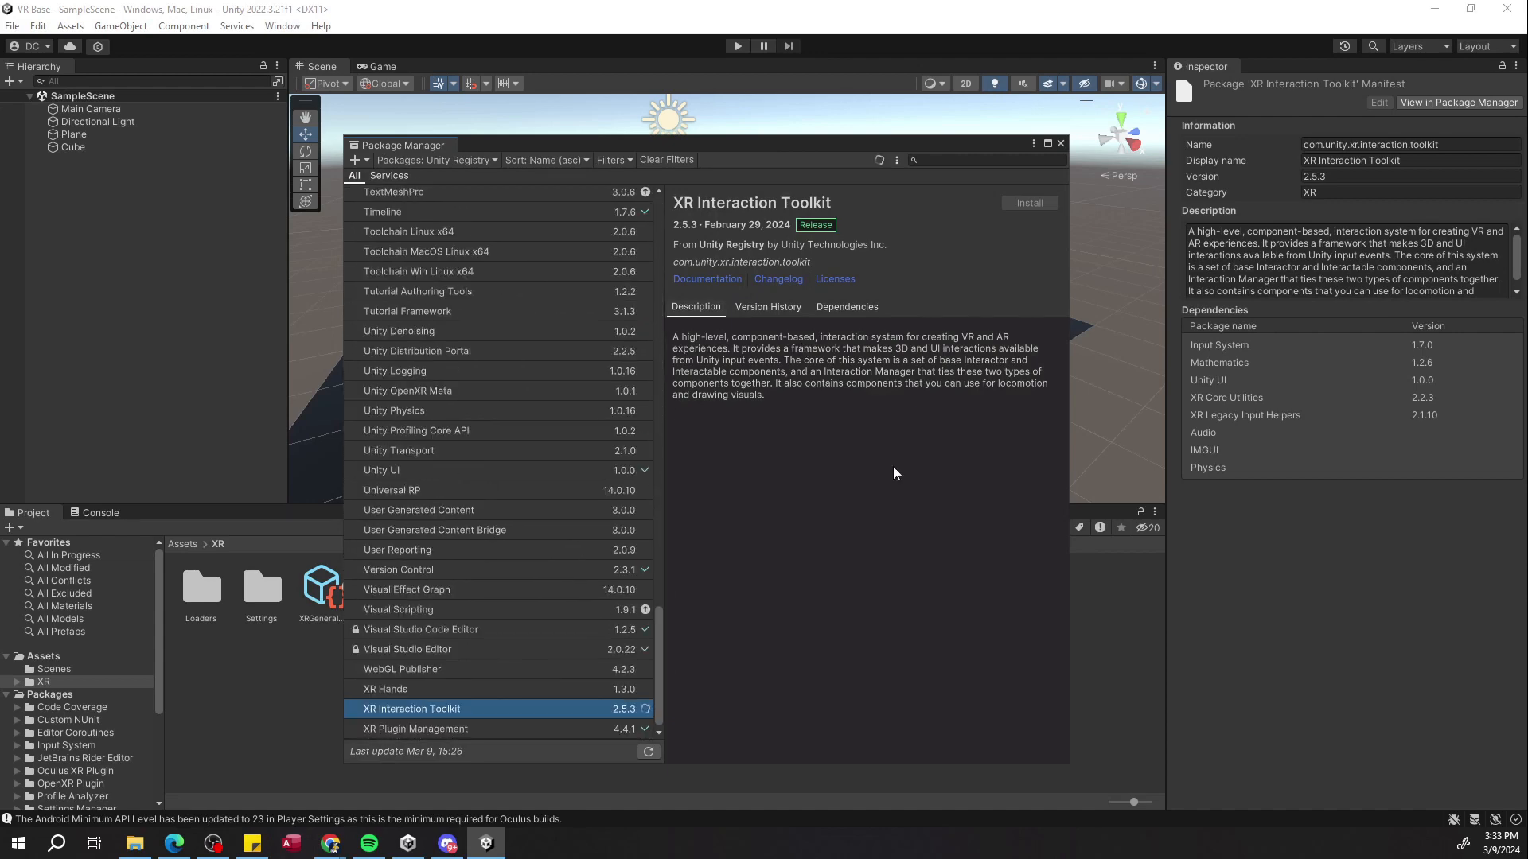
pyautogui.scroll(15, 600, 530)
pyautogui.scroll(5, 591, 529)
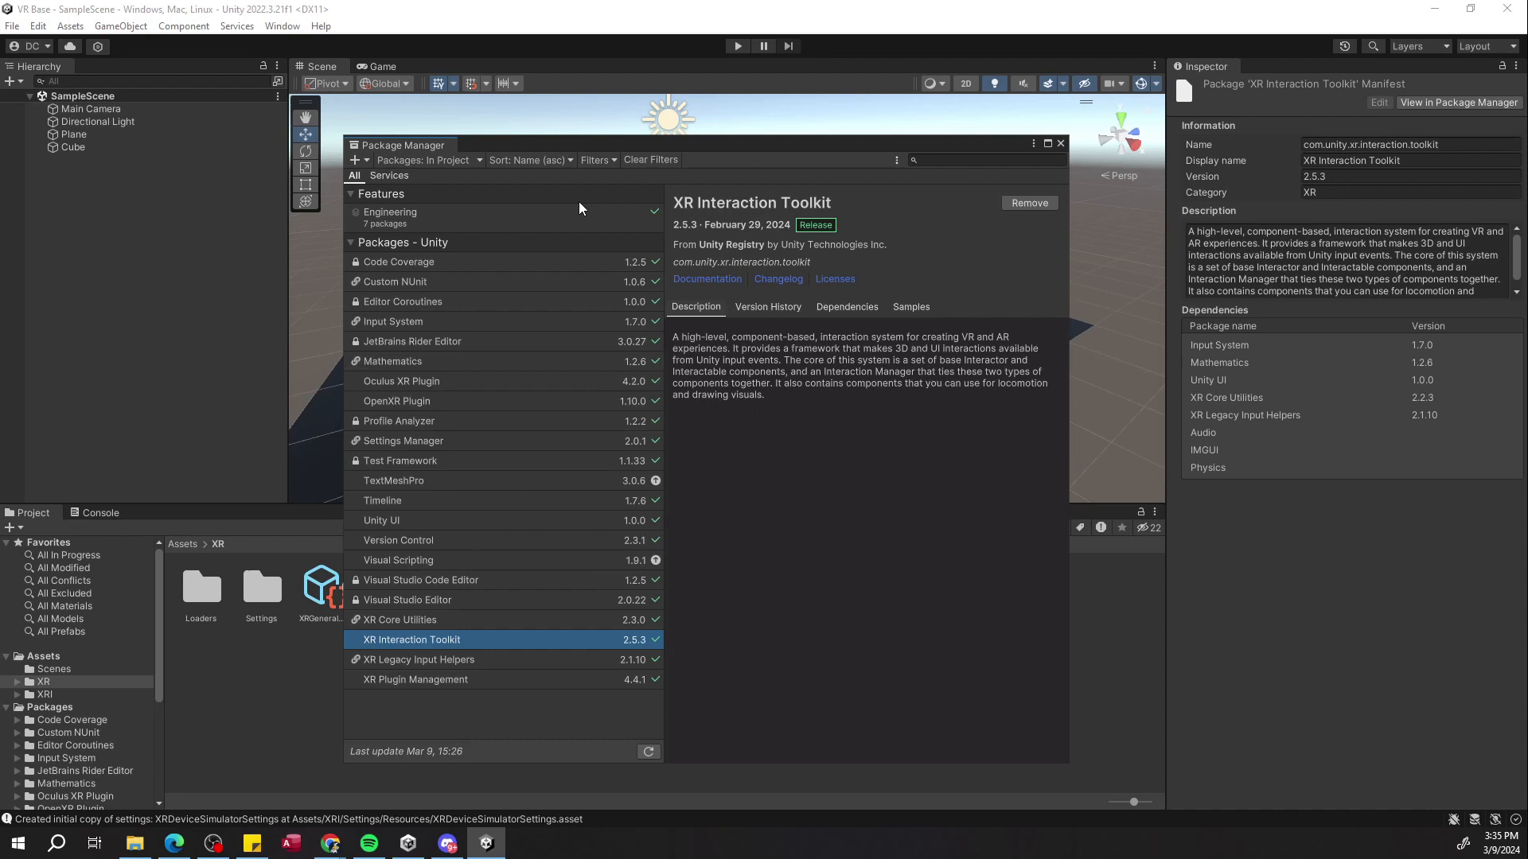
pyautogui.click(1060, 145)
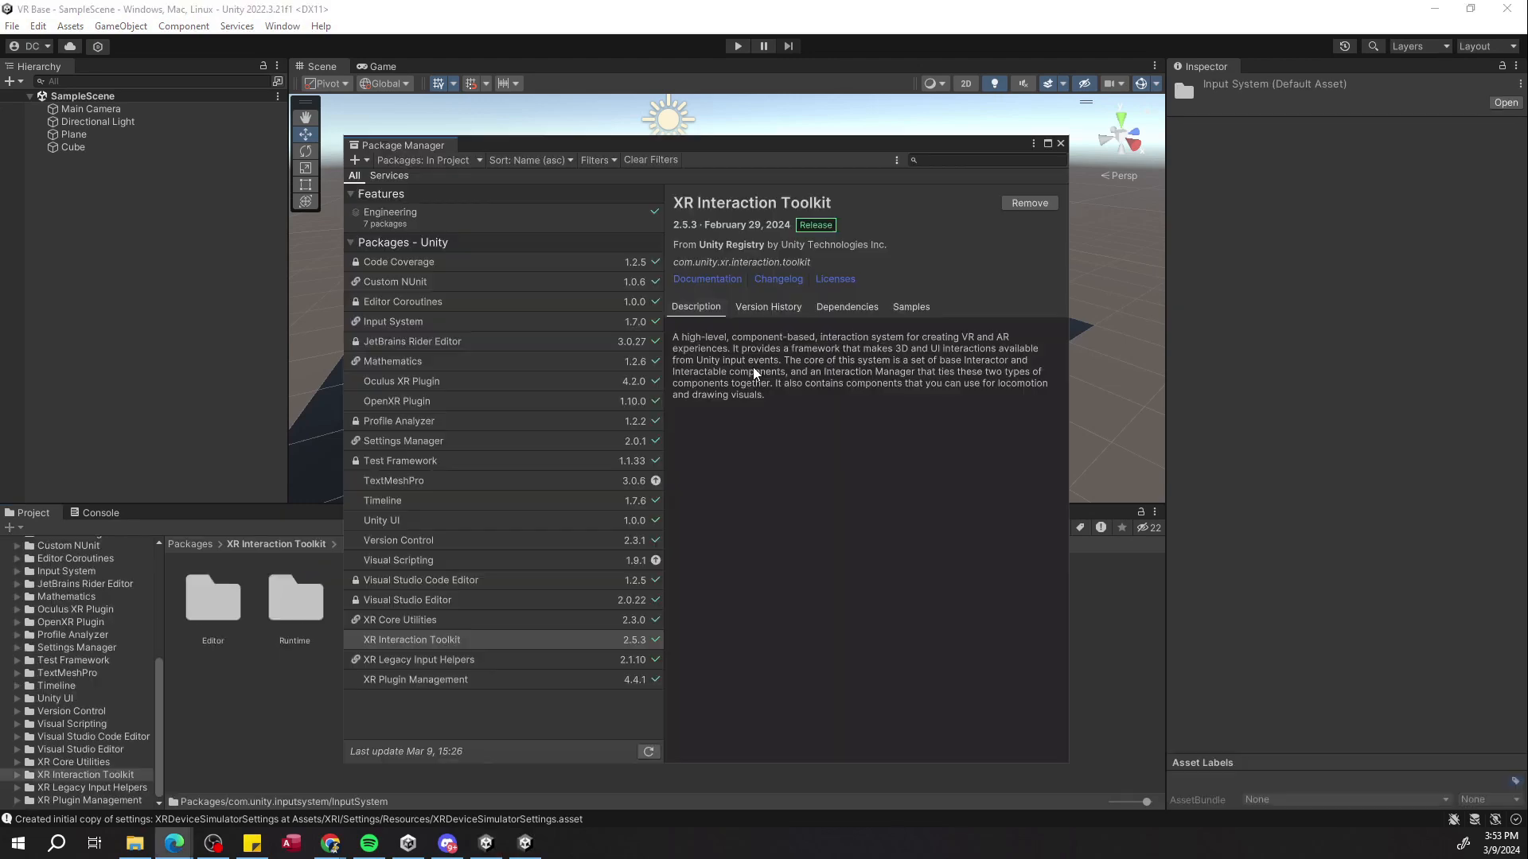
# Import the XR Interaction Toolkit's Starter Assets sample.
pyautogui.click(911, 308)
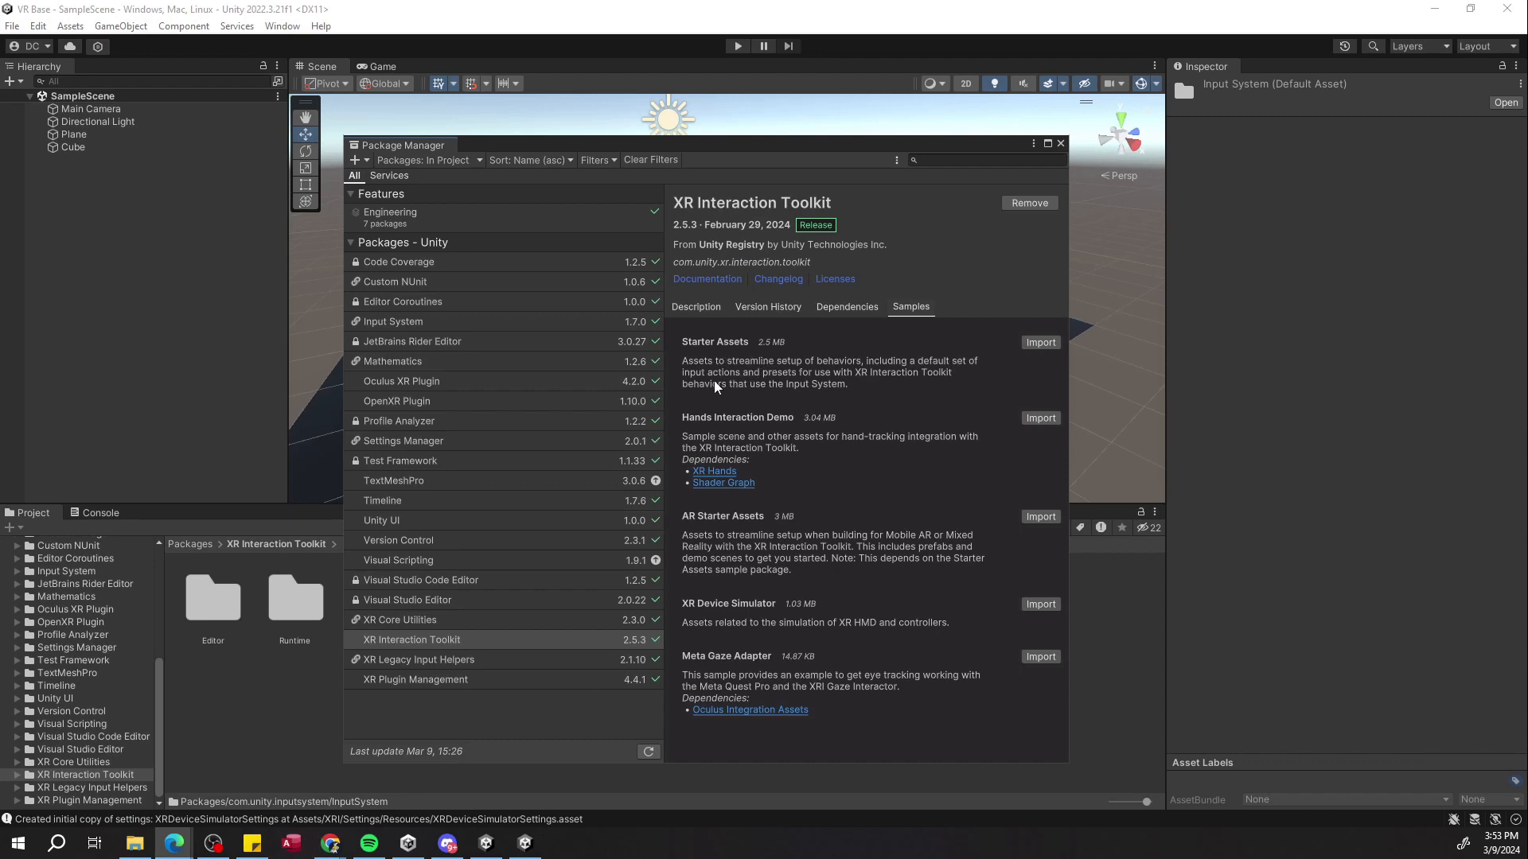
pyautogui.click(1039, 344)
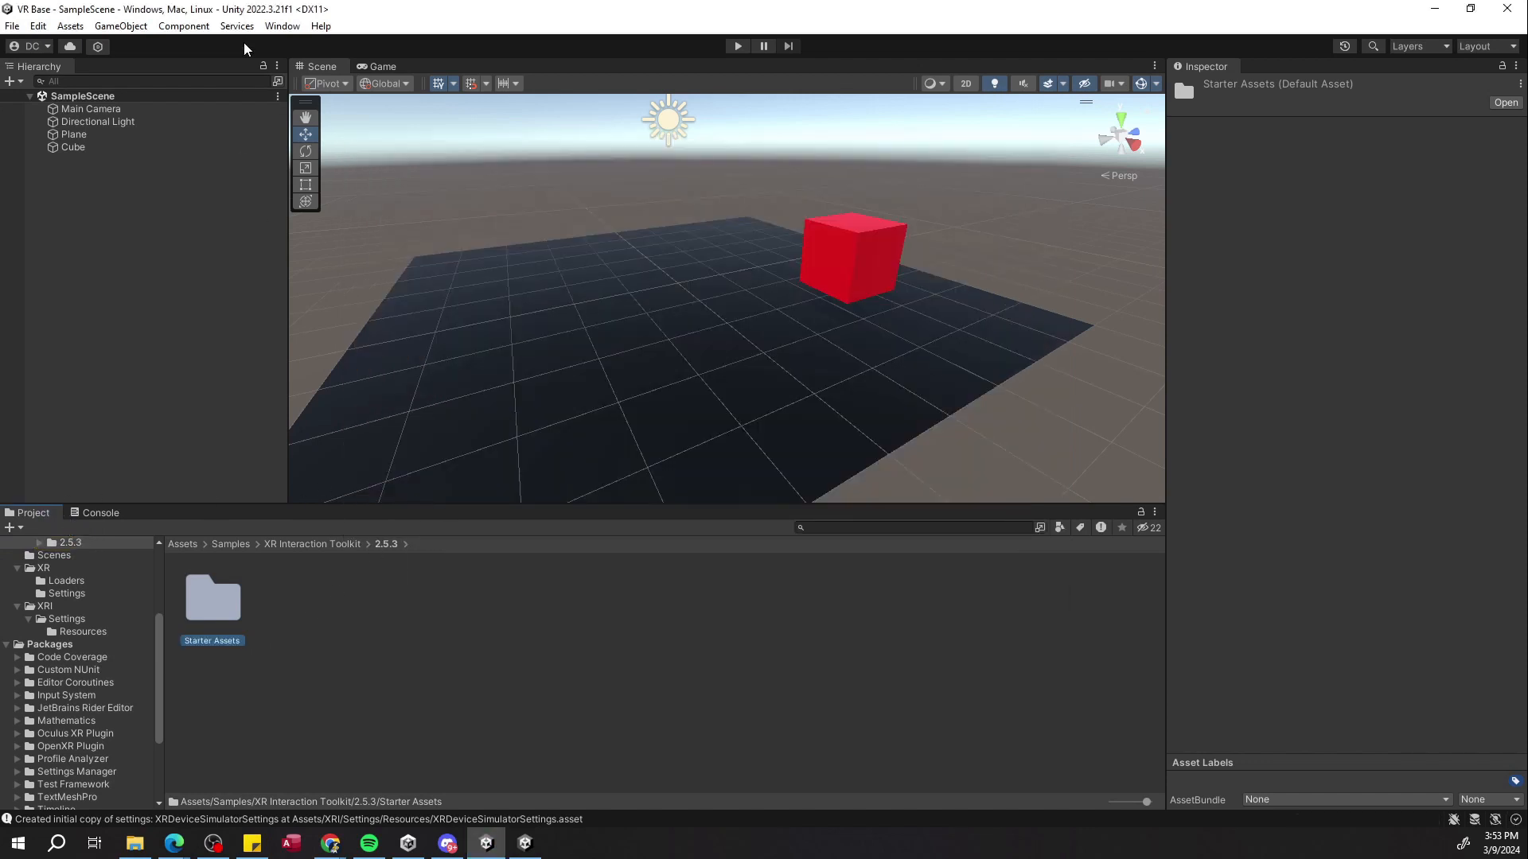
pyautogui.click(281, 27)
pyautogui.click(324, 194)
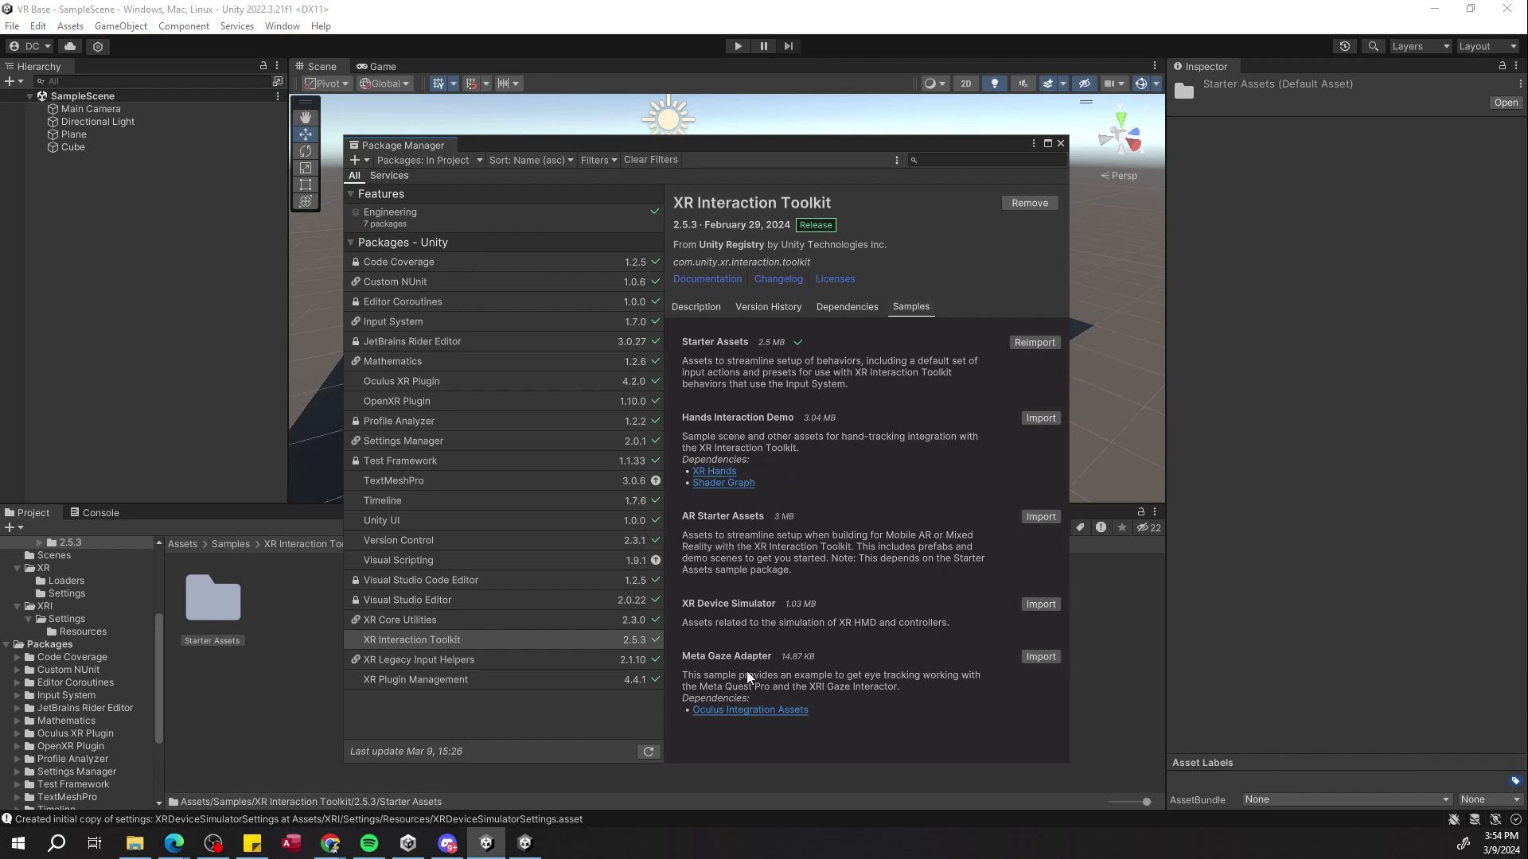
pyautogui.click(1060, 143)
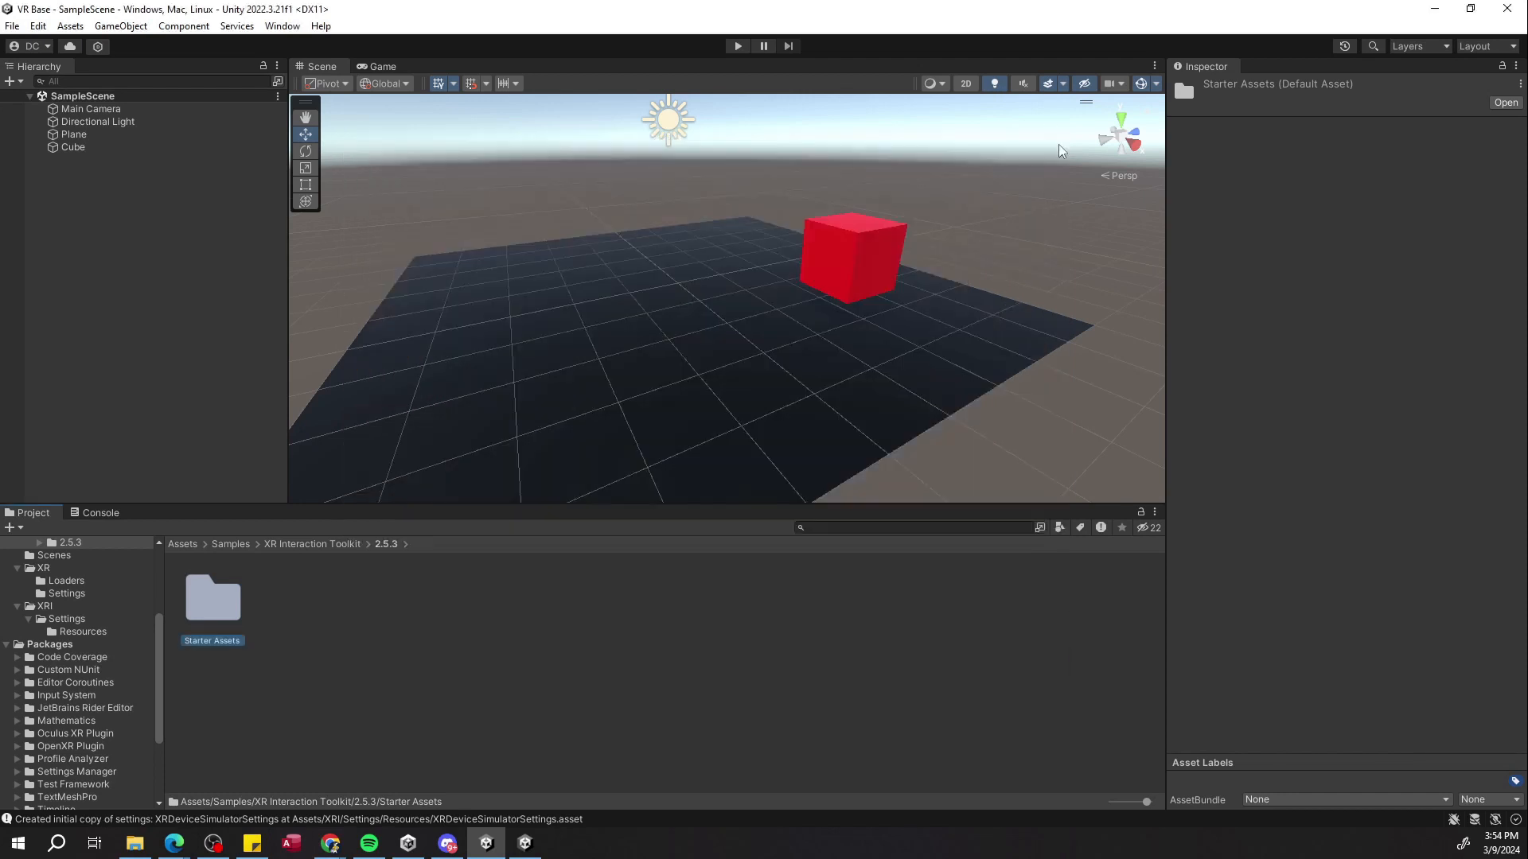
# Browse the imported Starter Assets folder and its default input actions asset.
pyautogui.click(294, 545)
pyautogui.doubleClick(222, 599)
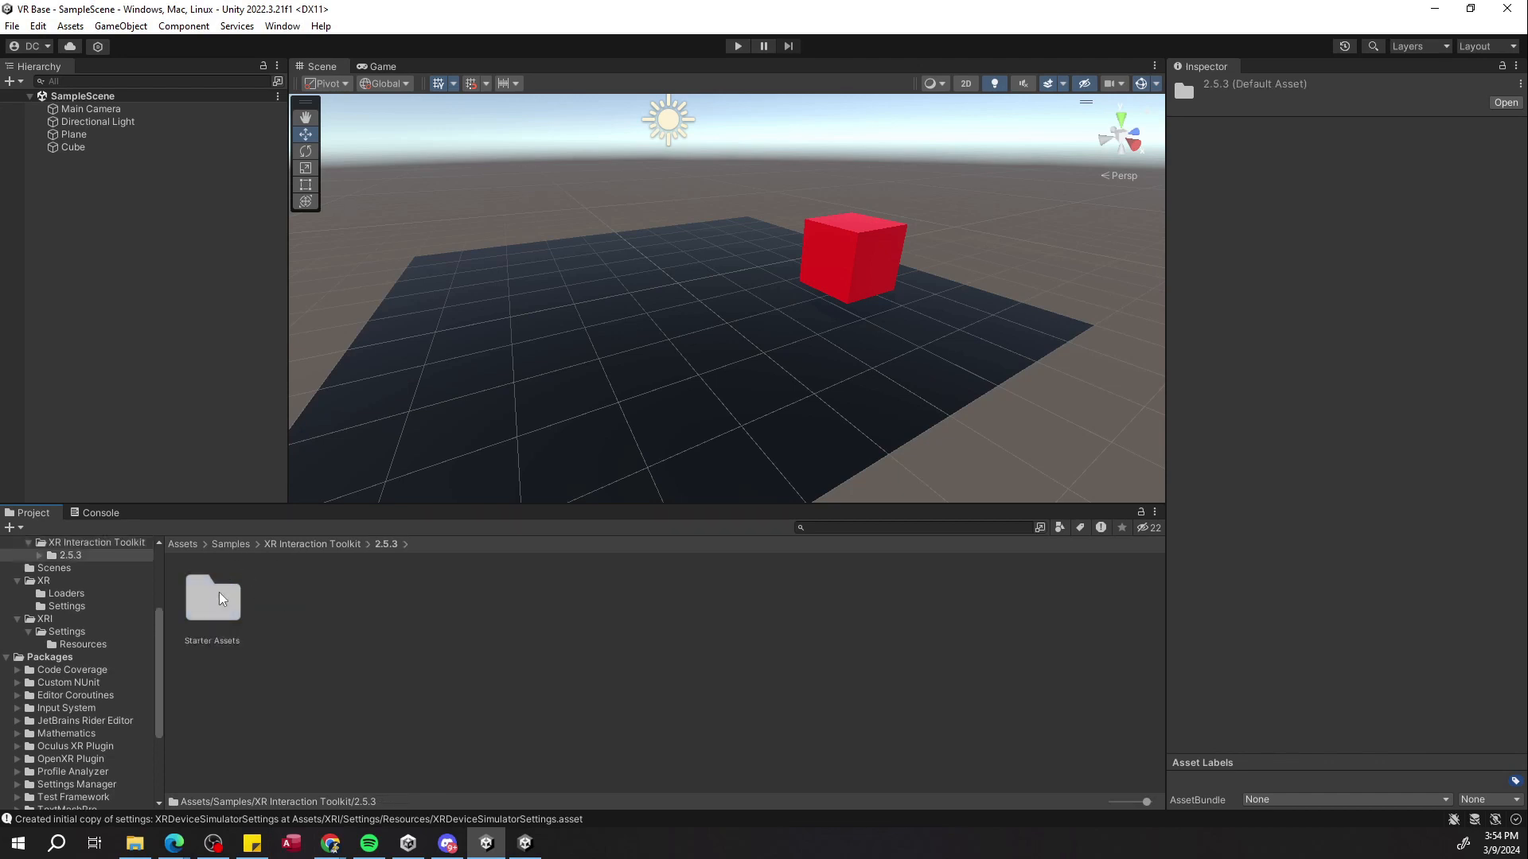
pyautogui.doubleClick(222, 599)
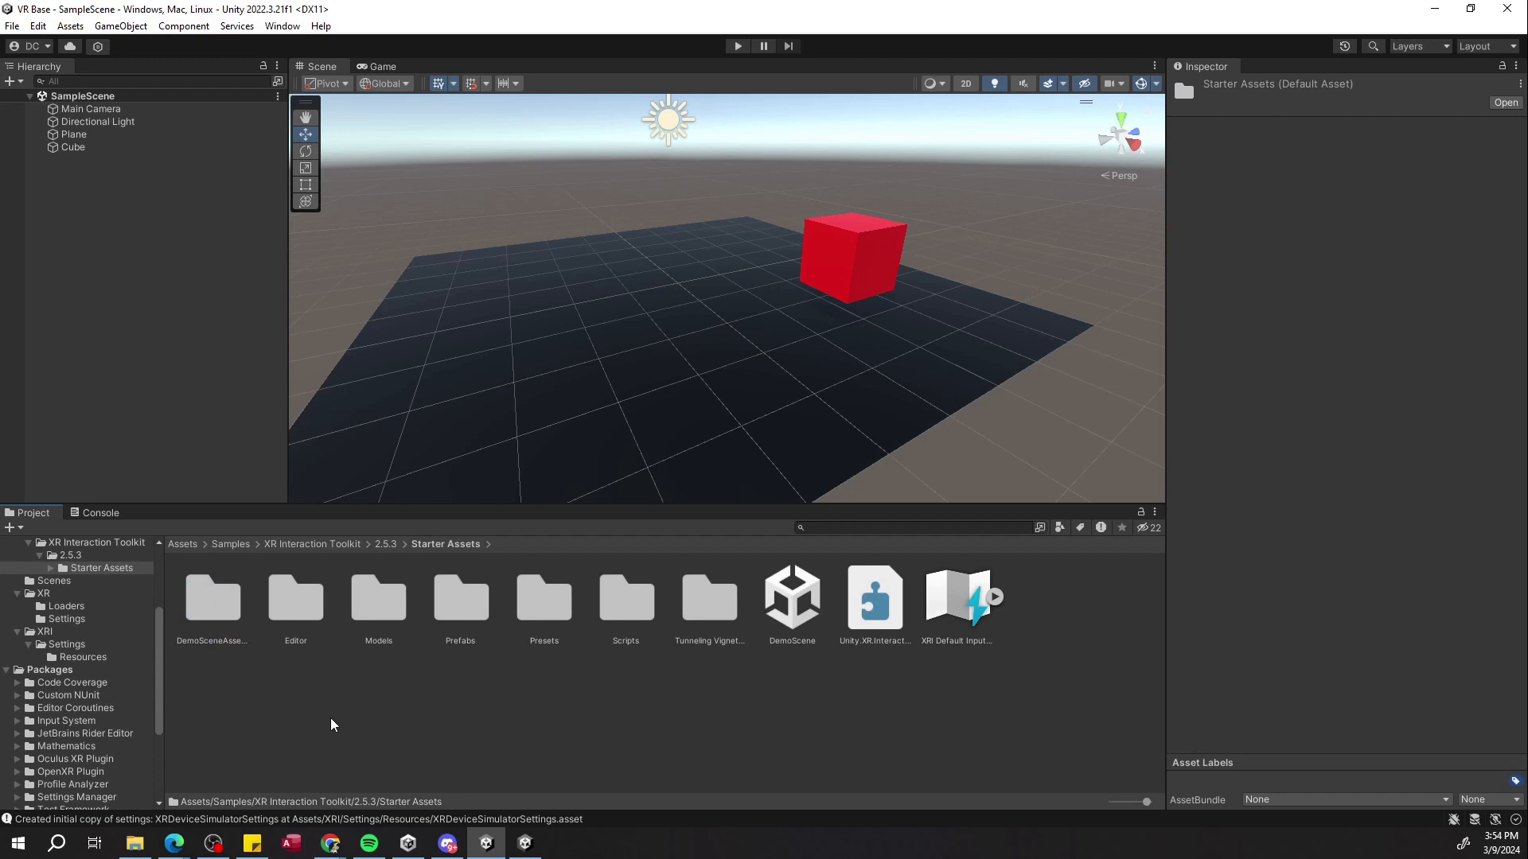
pyautogui.click(871, 611)
pyautogui.click(974, 595)
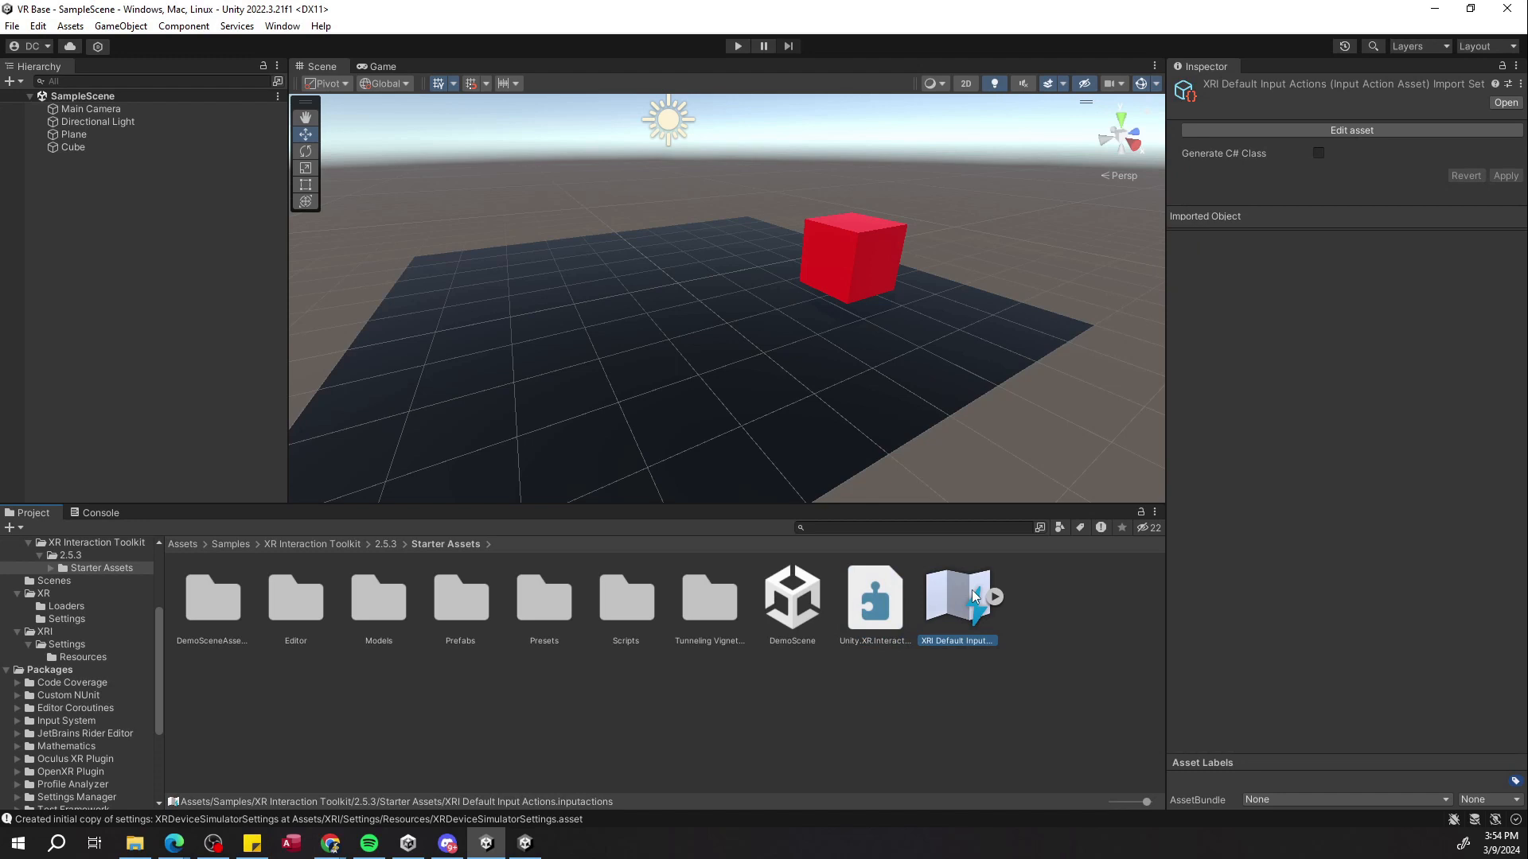
pyautogui.click(863, 599)
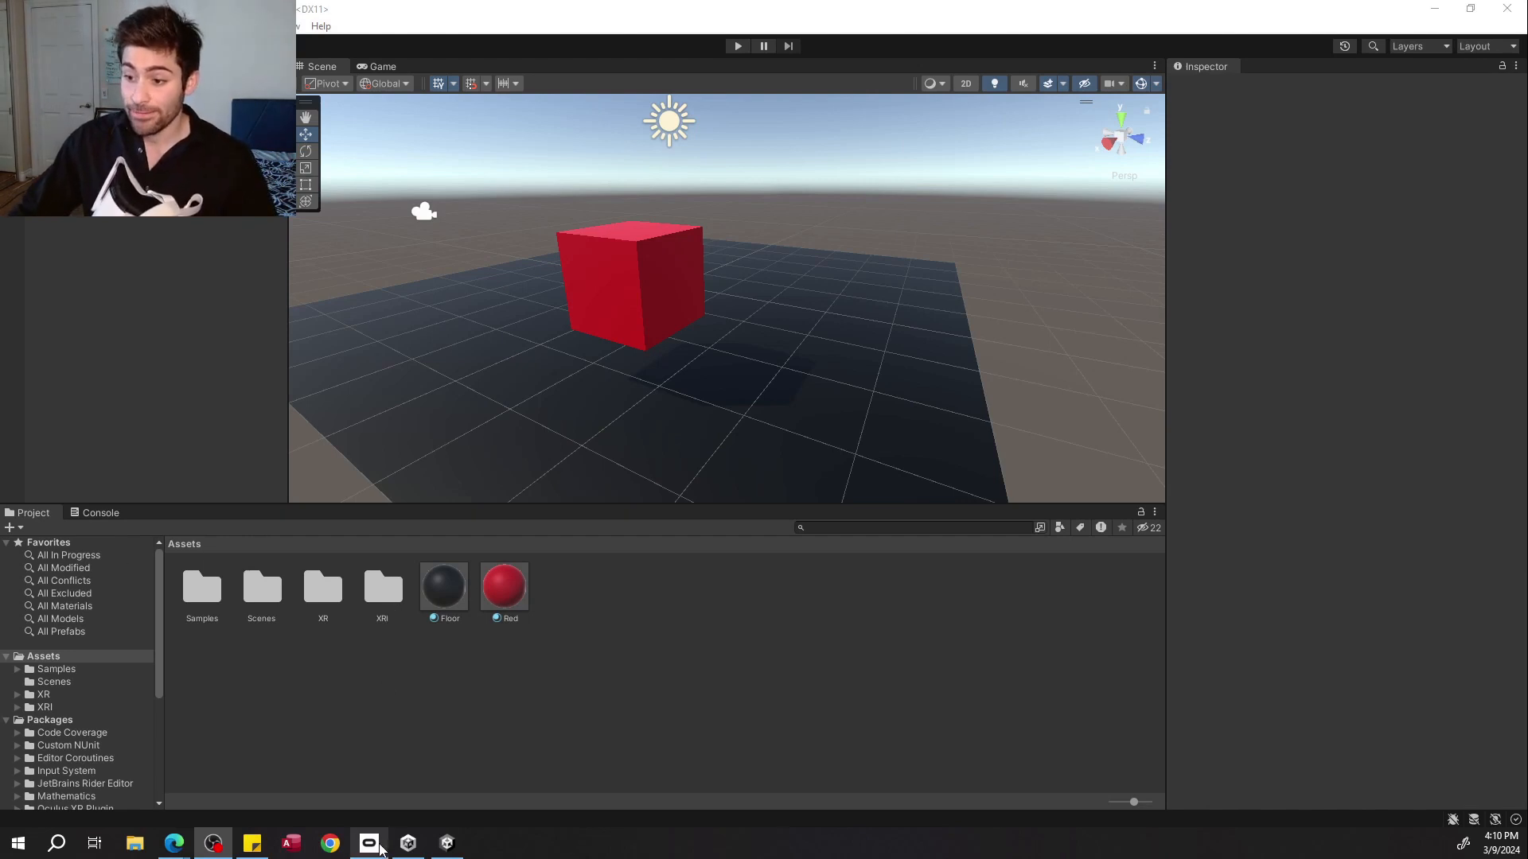
# Switch to the Oculus app to check the Quest 2 headset and controllers are connected, and minimize it.
pyautogui.moveTo(381, 848)
pyautogui.click(378, 775)
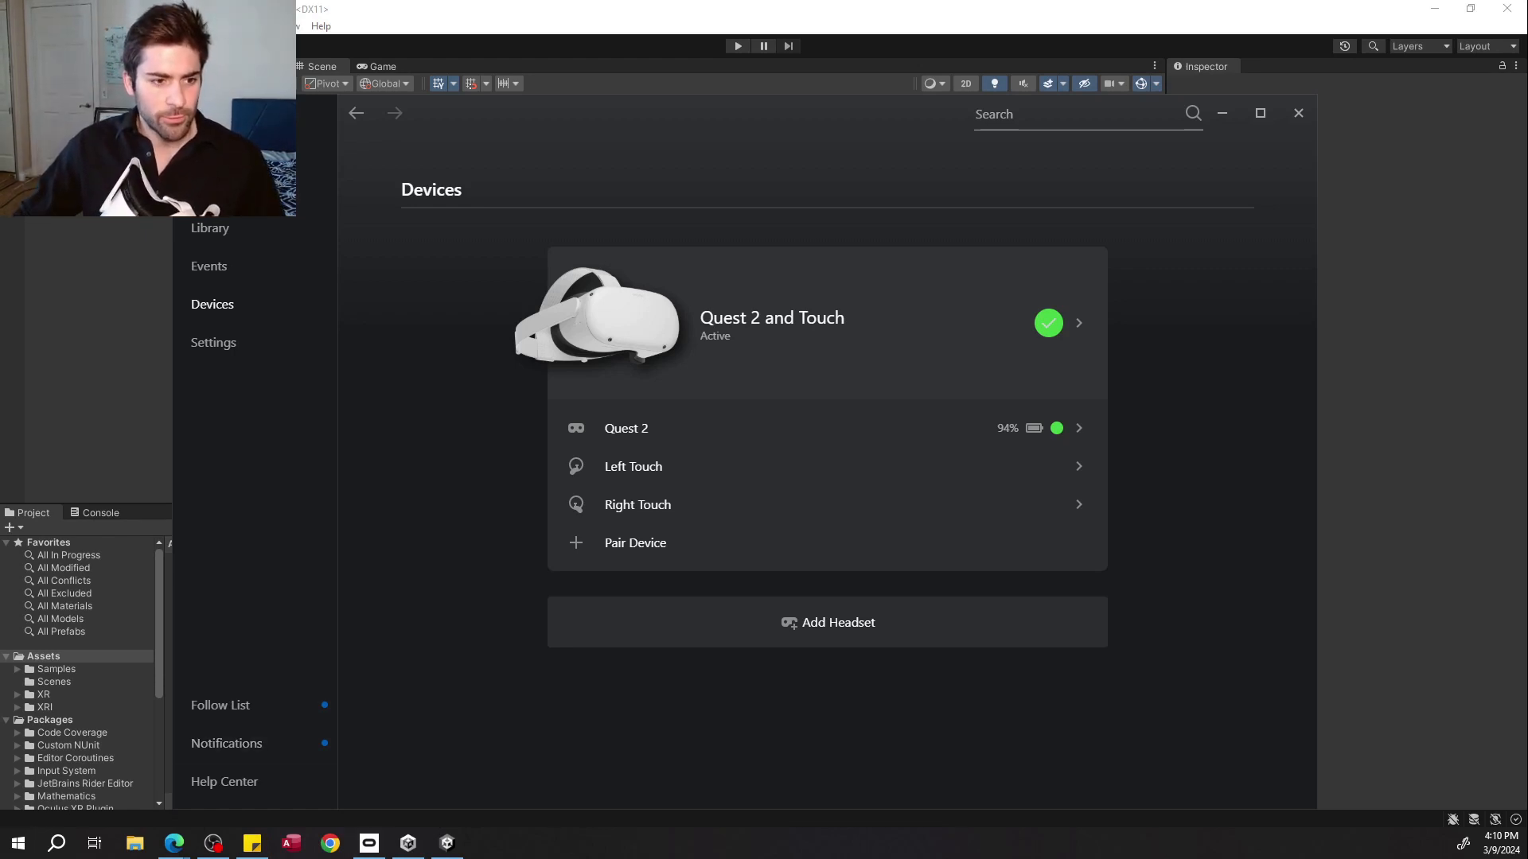
pyautogui.press('super+d')
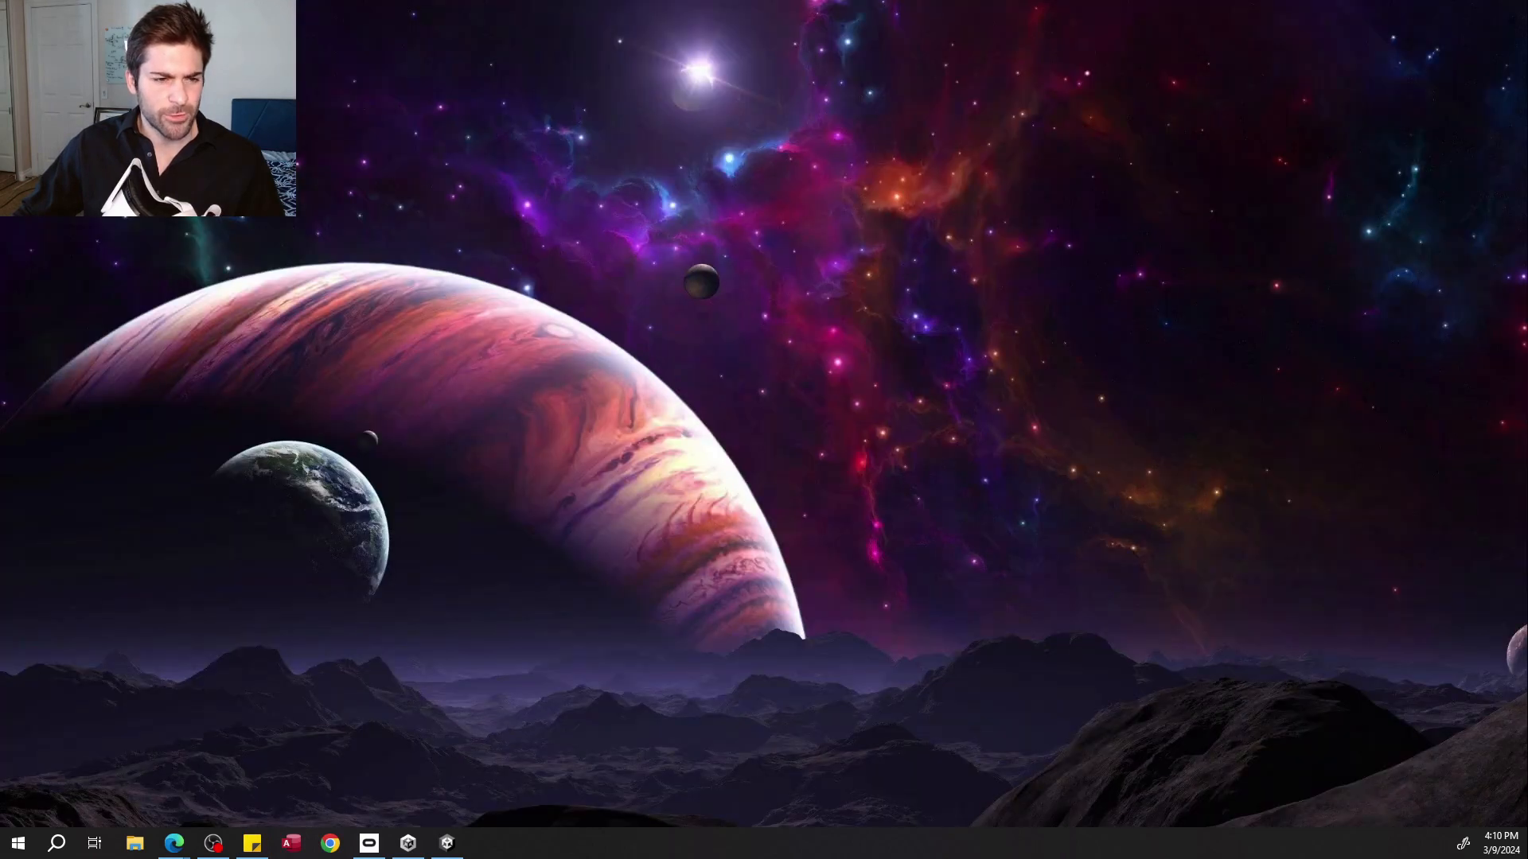
pyautogui.press('super+d')
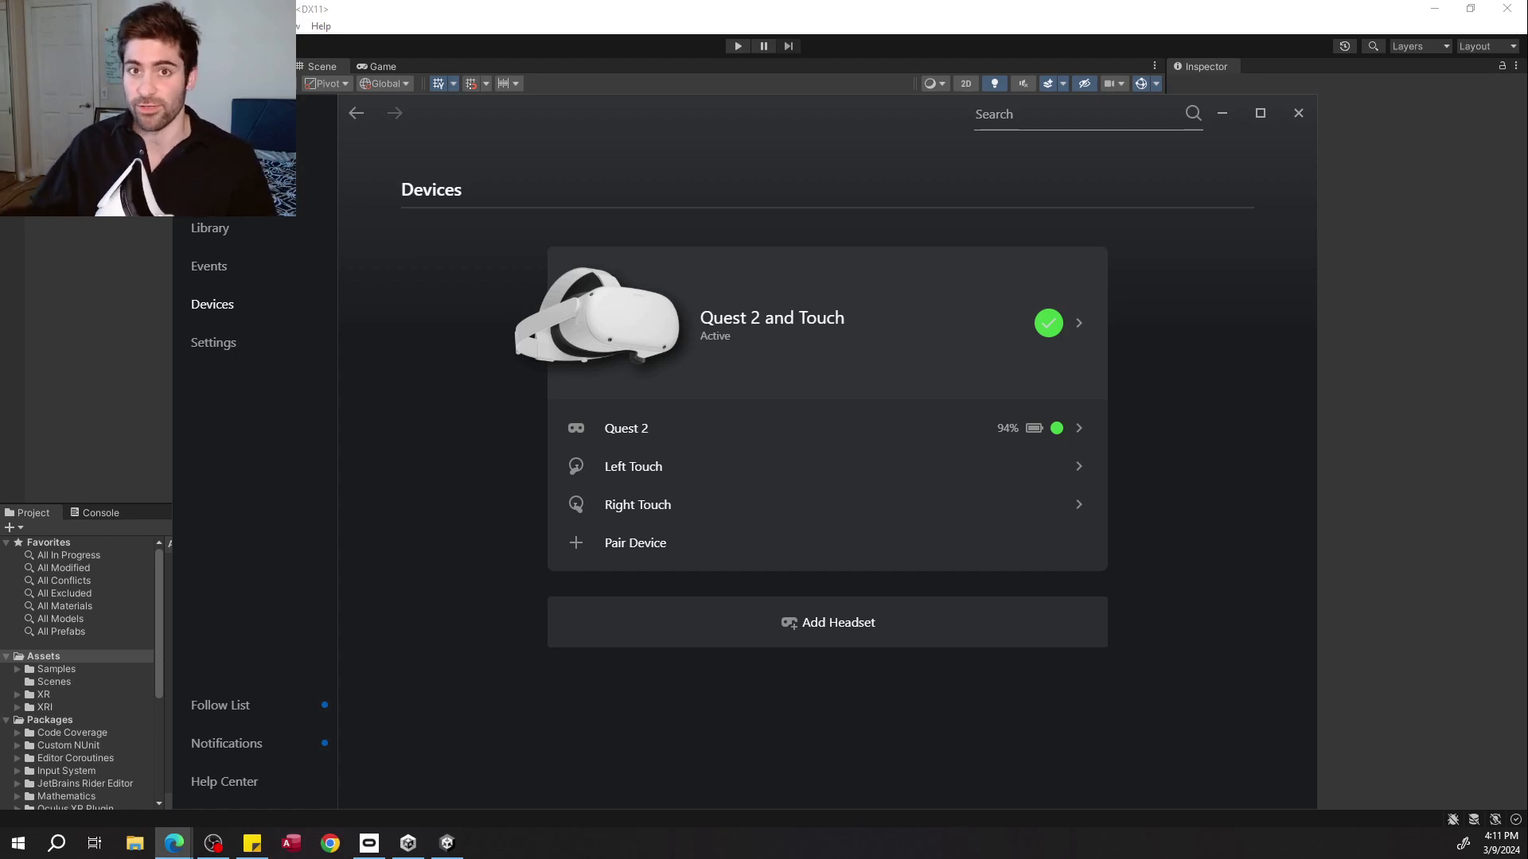
pyautogui.click(1225, 117)
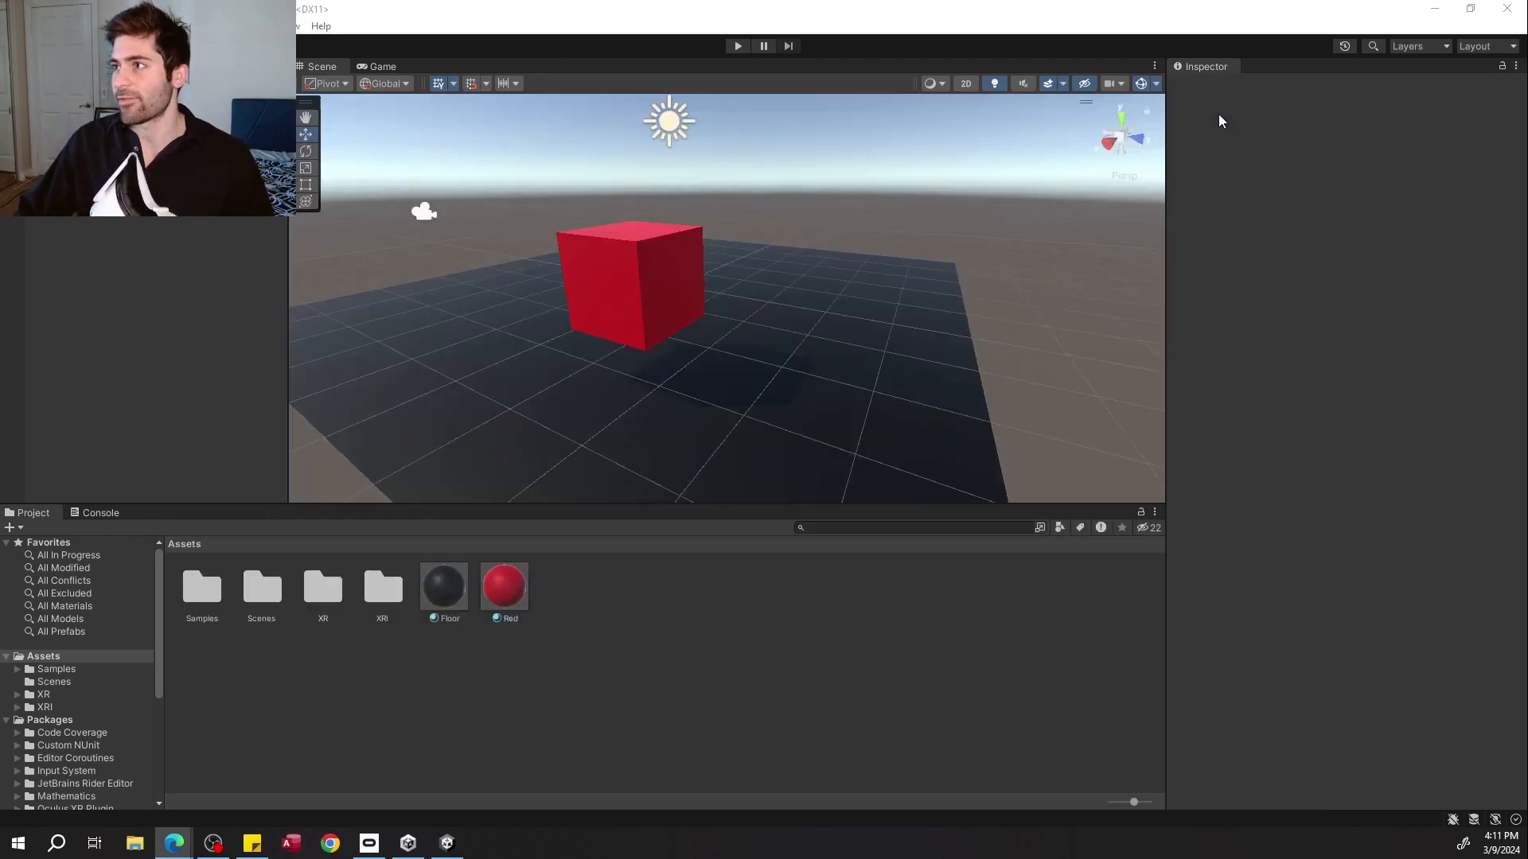
# Test the scene in Play mode through the headset and exit Play mode.
pyautogui.click(737, 47)
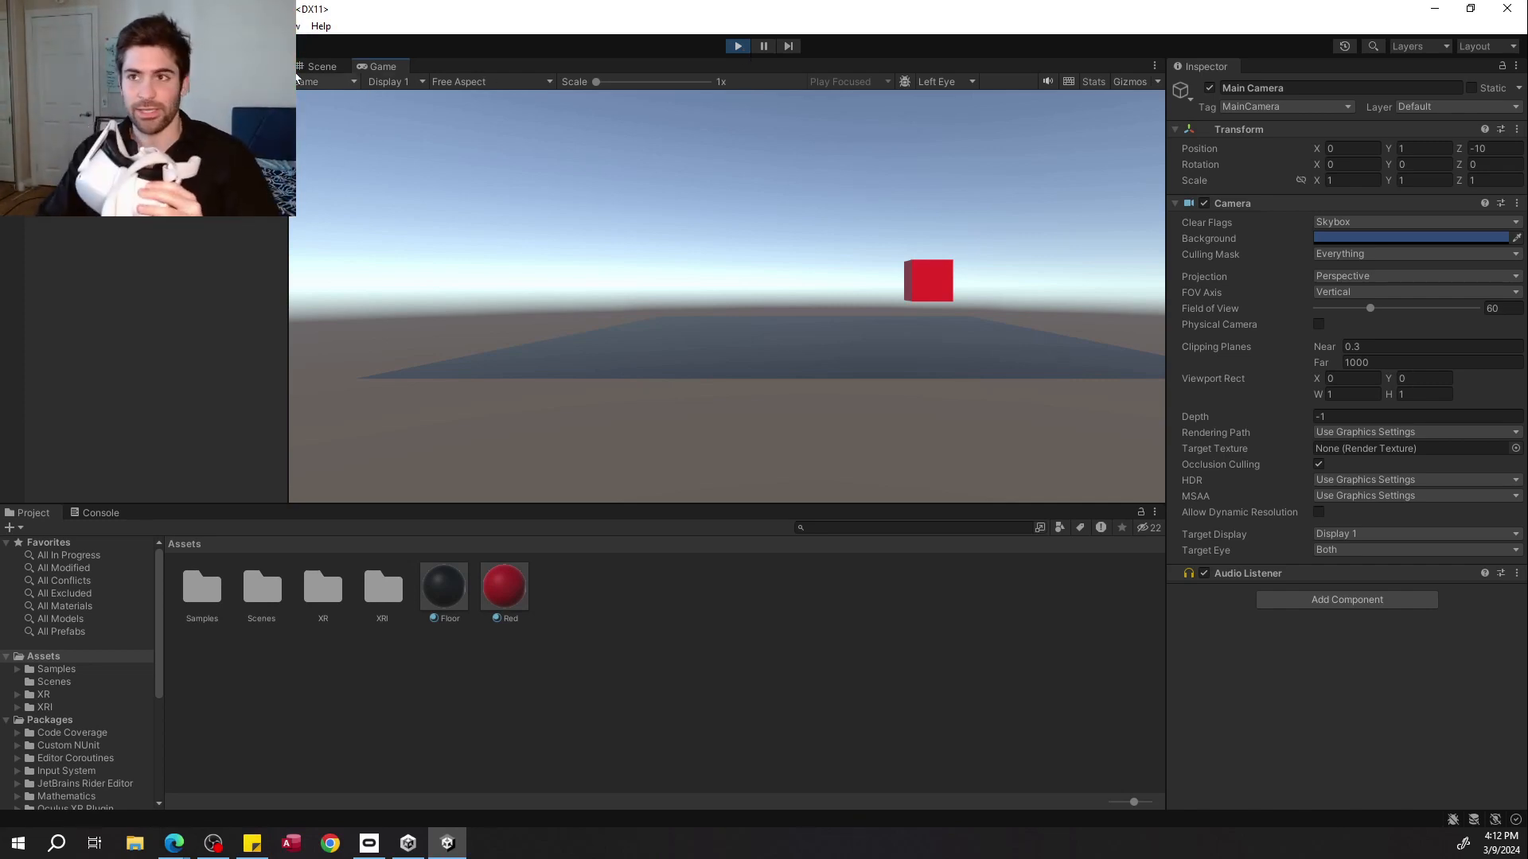
pyautogui.click(320, 66)
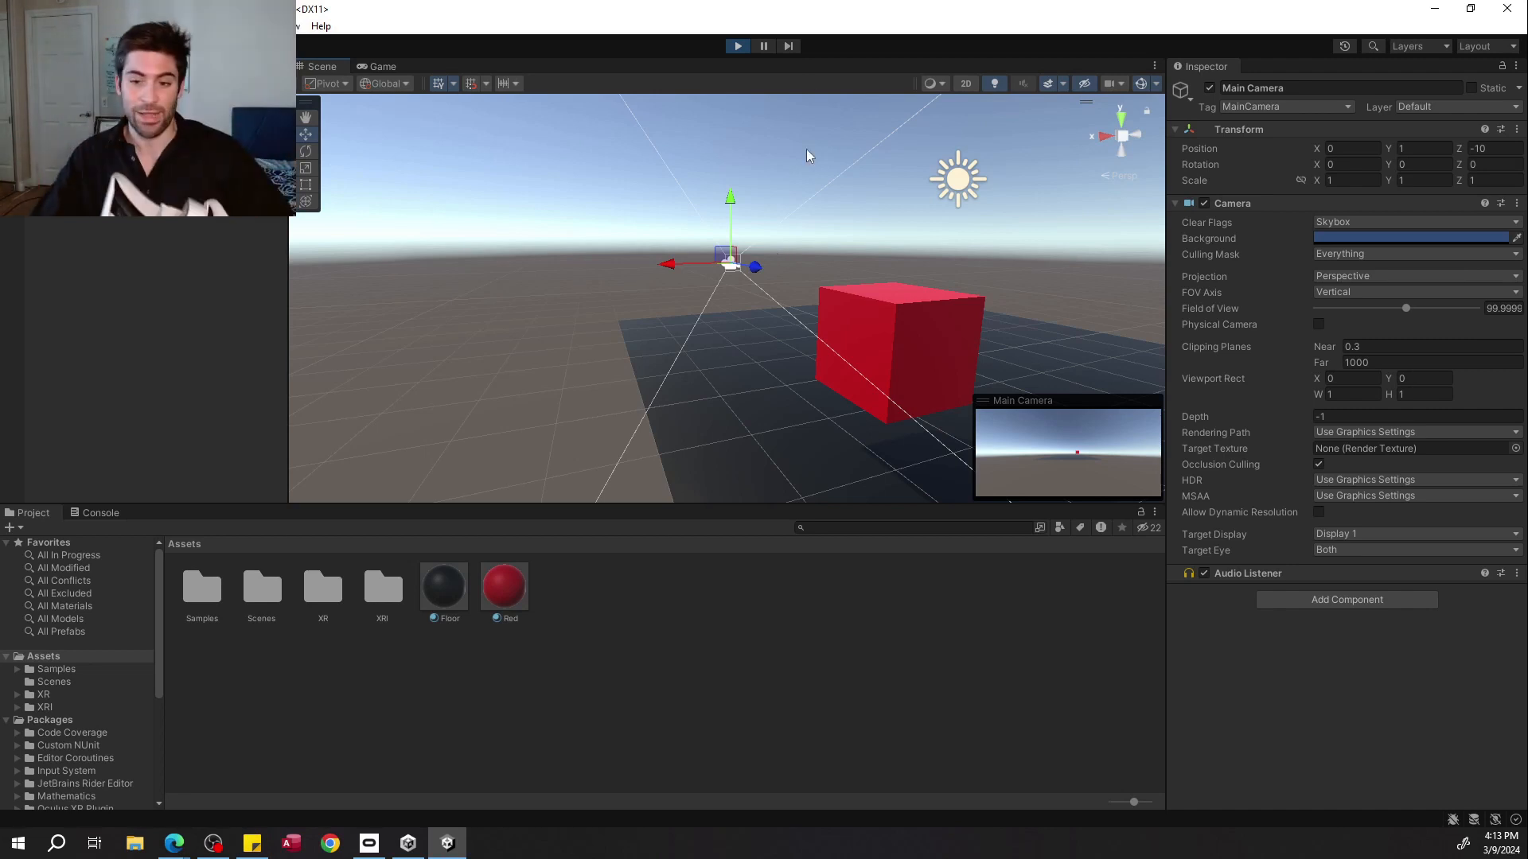
pyautogui.click(738, 46)
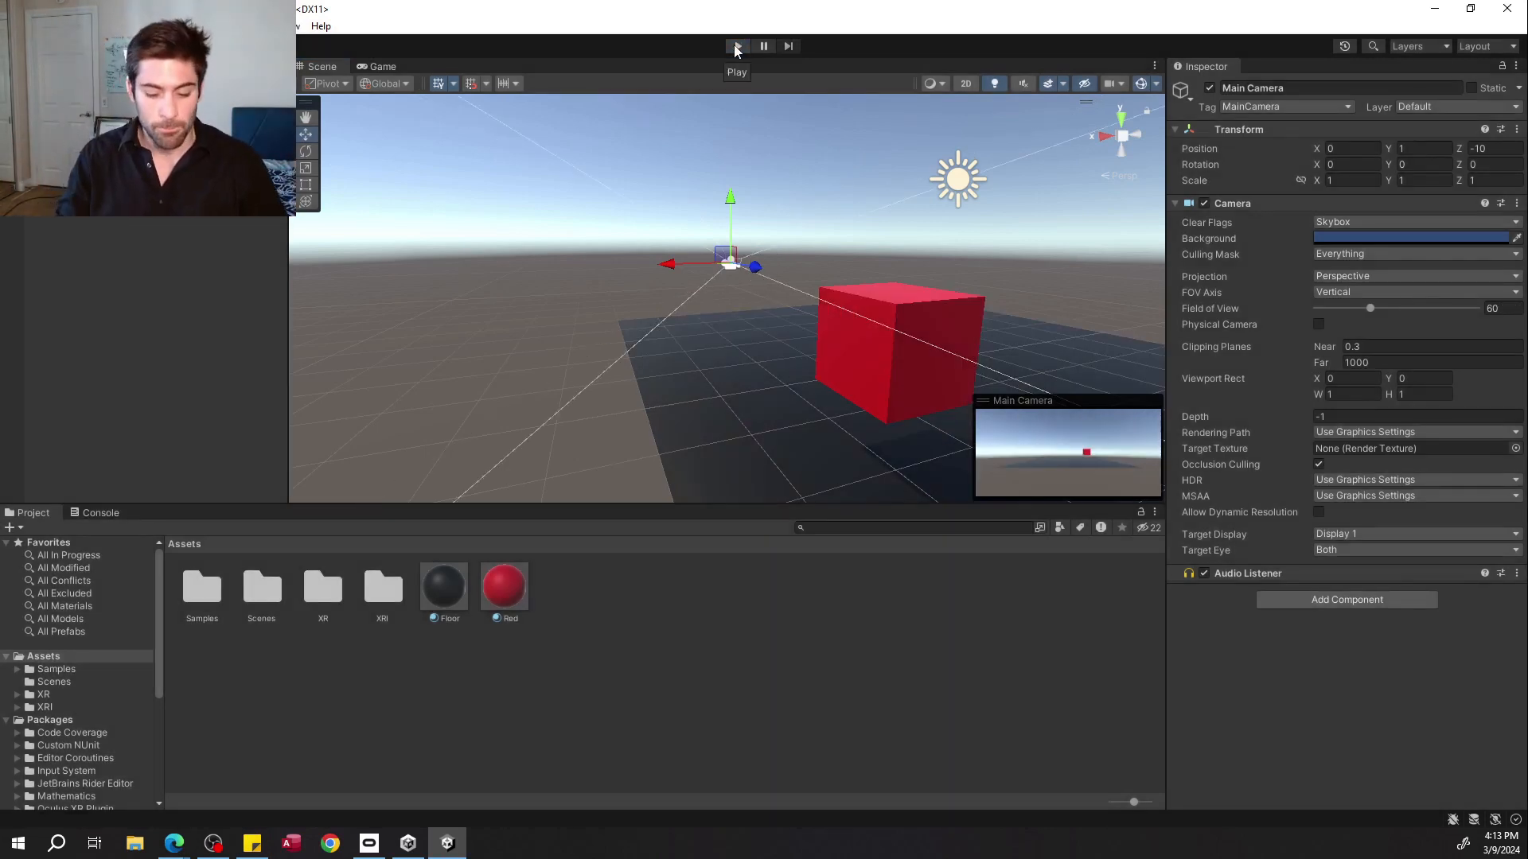
# Add an XR Origin (VR) rig to the scene from the hierarchy's XR create options.
pyautogui.click(174, 843)
pyautogui.click(198, 551)
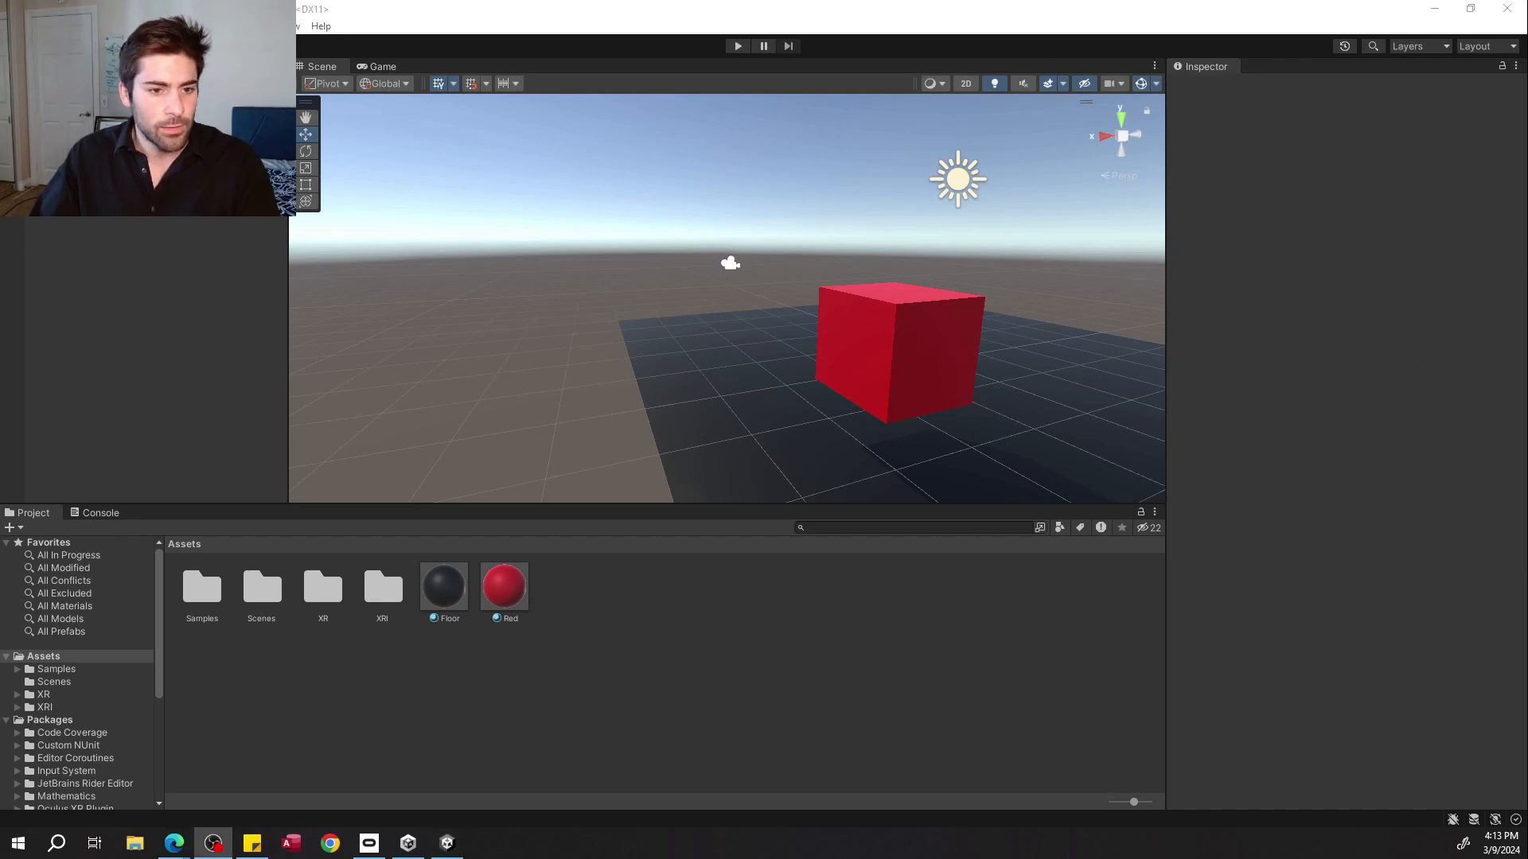
pyautogui.rightClick(154, 222)
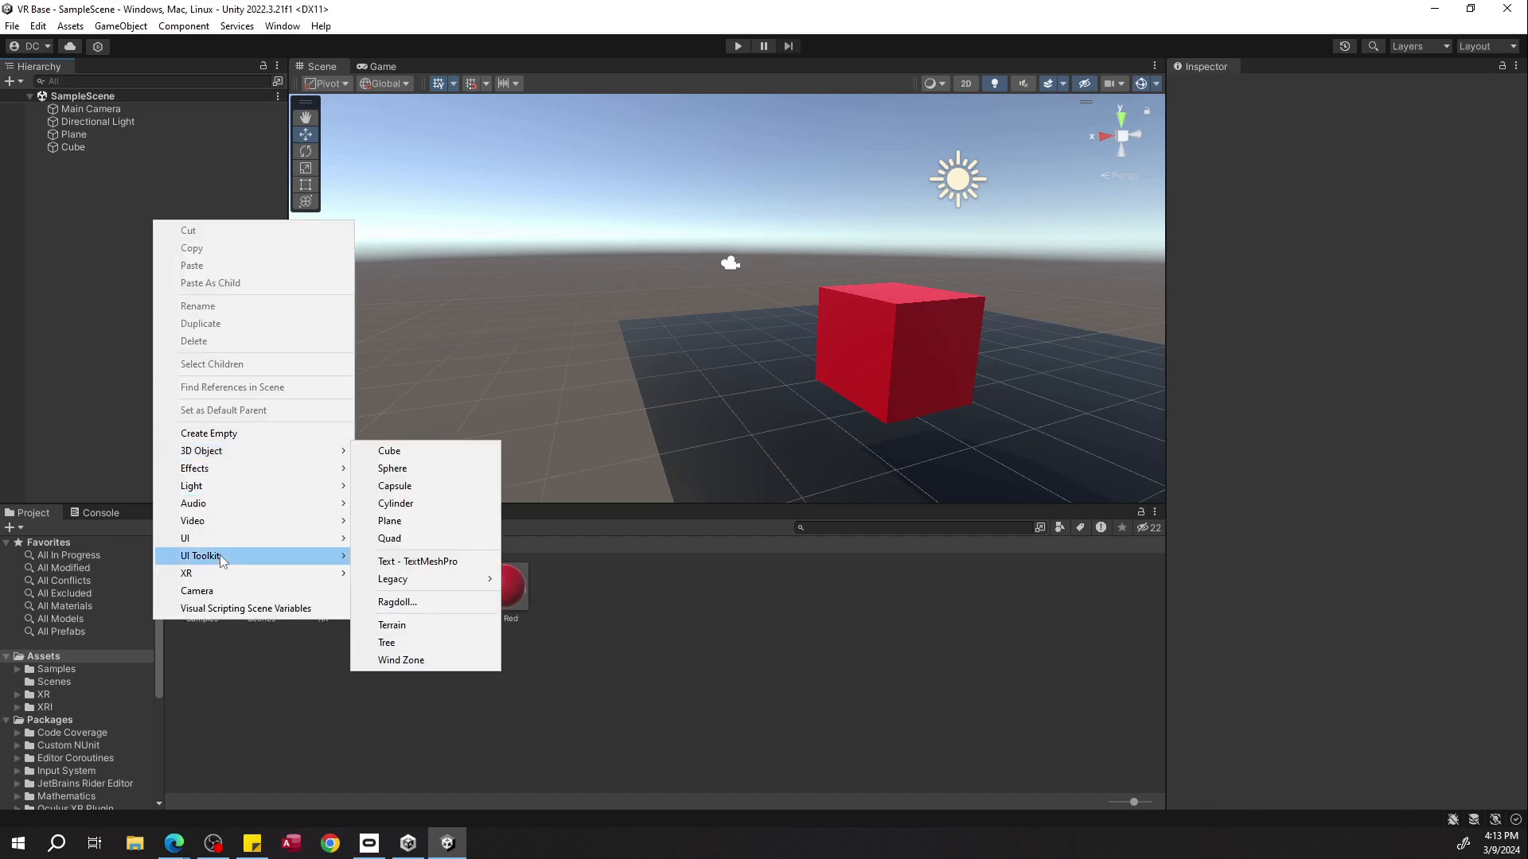
pyautogui.moveTo(216, 576)
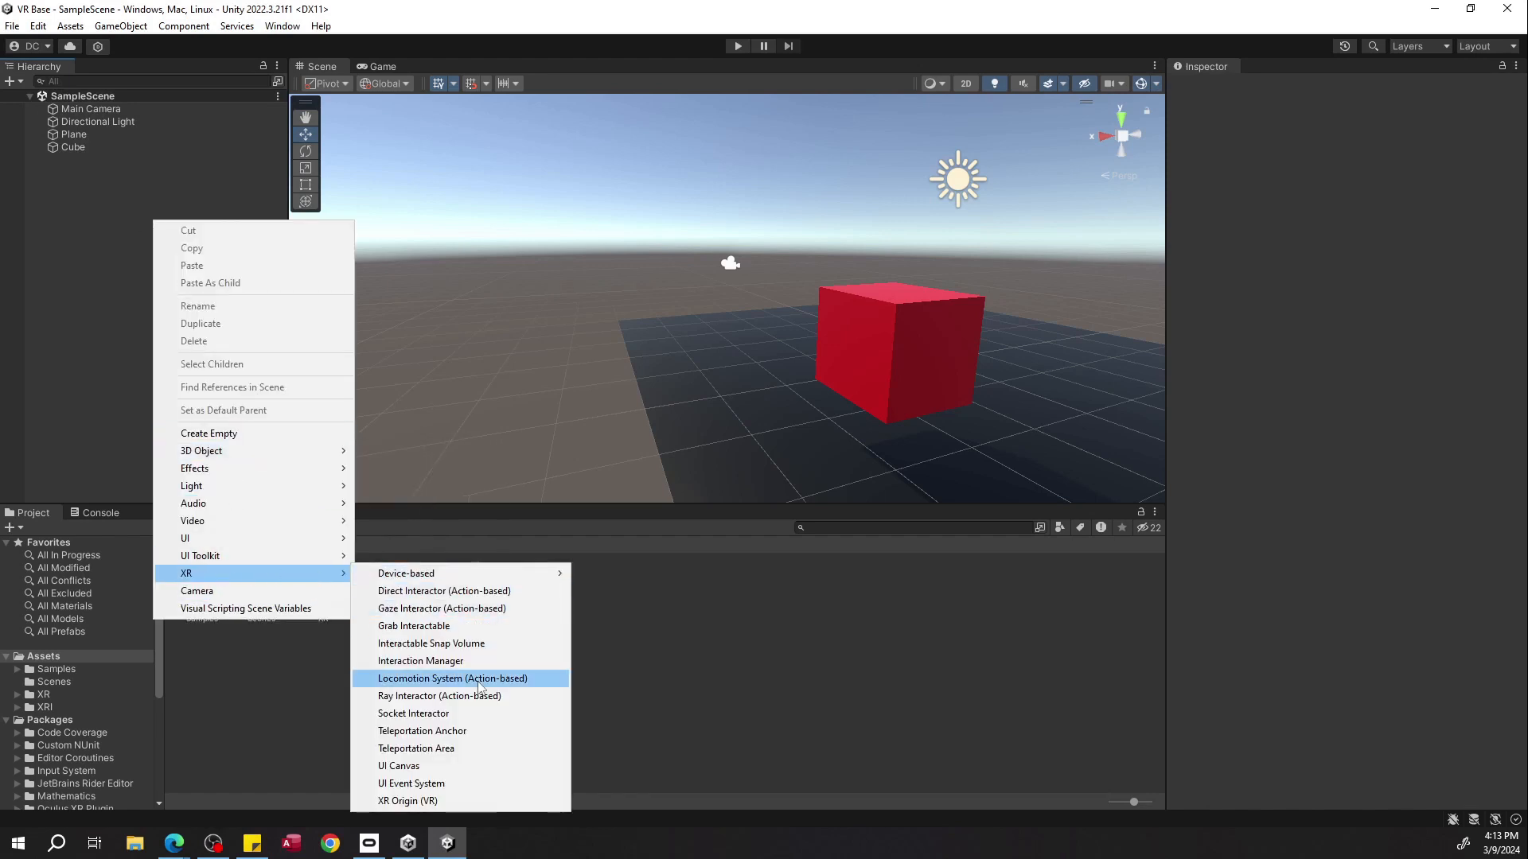
pyautogui.click(426, 801)
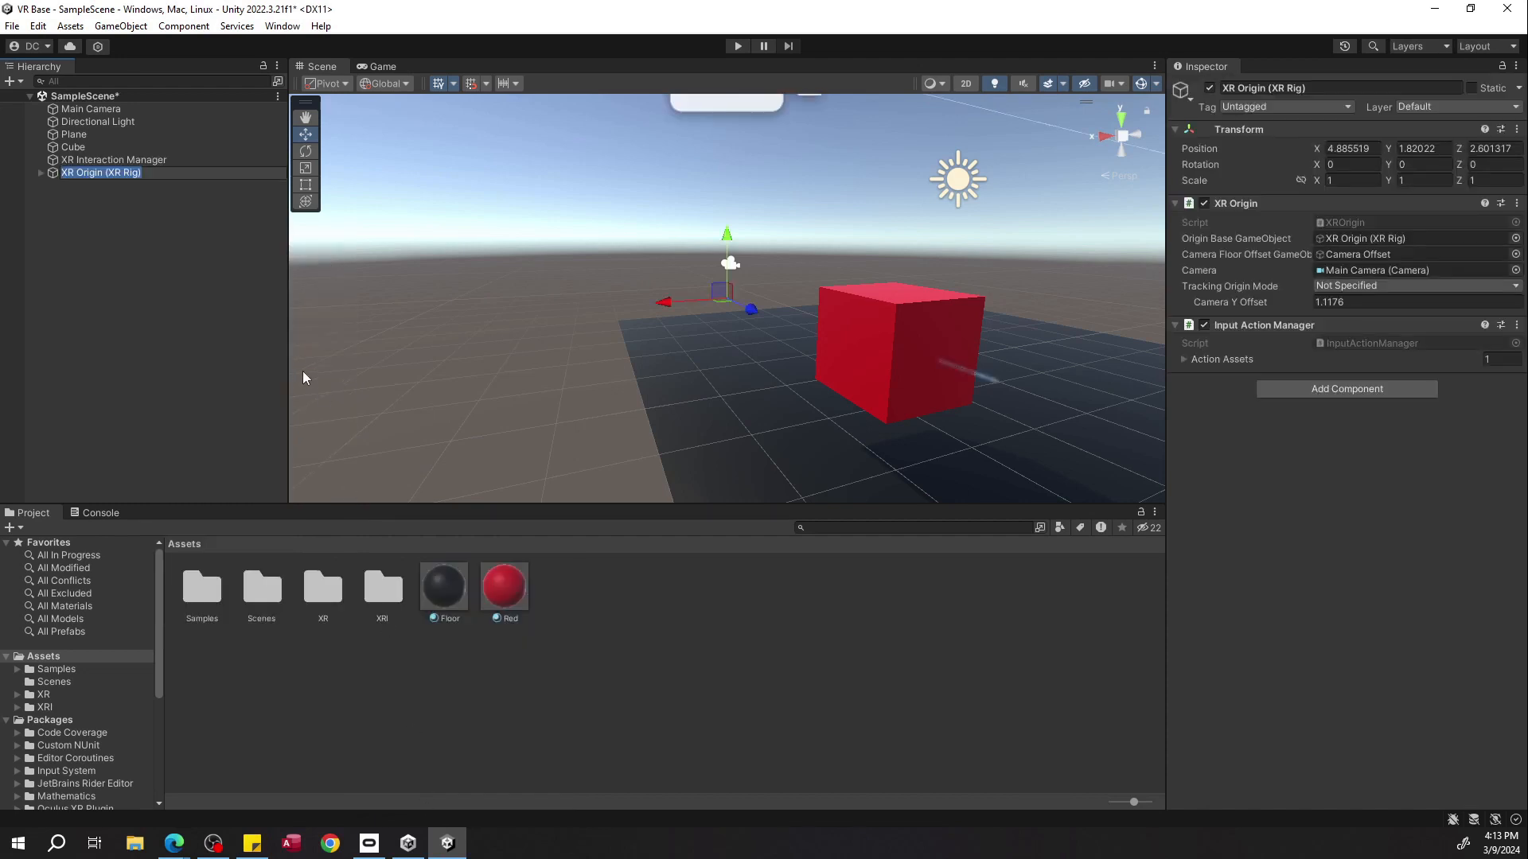
# Locate the XR Origin's own camera, then delete the scene's original Main Camera.
pyautogui.moveTo(728, 239); pyautogui.dragTo(876, 238, button='right')
pyautogui.doubleClick(177, 177)
pyautogui.moveTo(703, 292); pyautogui.dragTo(561, 311, button='right')
pyautogui.press('w')
pyautogui.press('d')
pyautogui.press('s')
pyautogui.doubleClick(1317, 271)
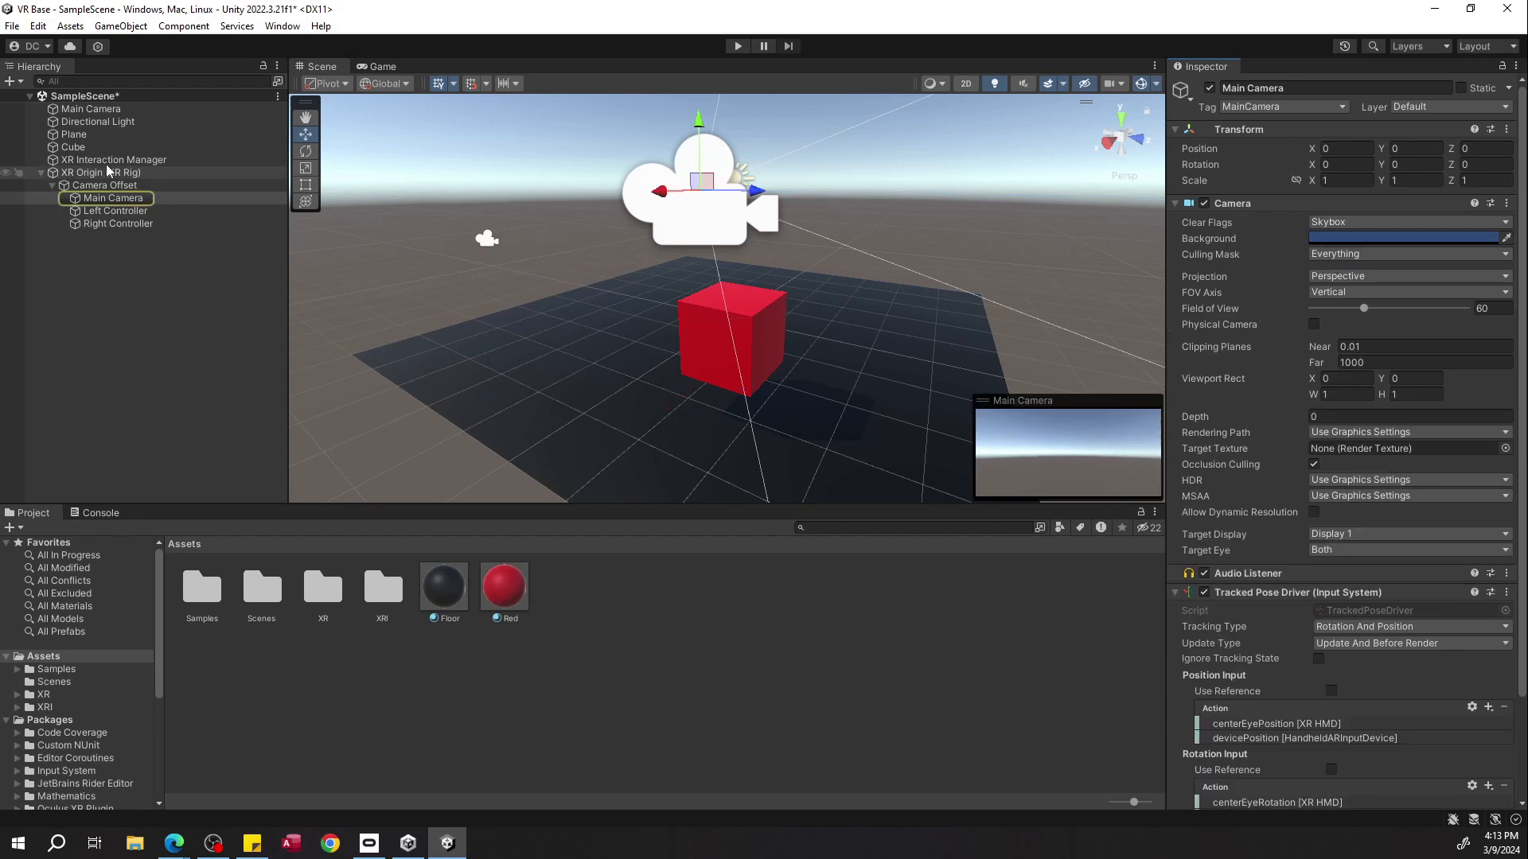
pyautogui.click(103, 98)
pyautogui.click(103, 109)
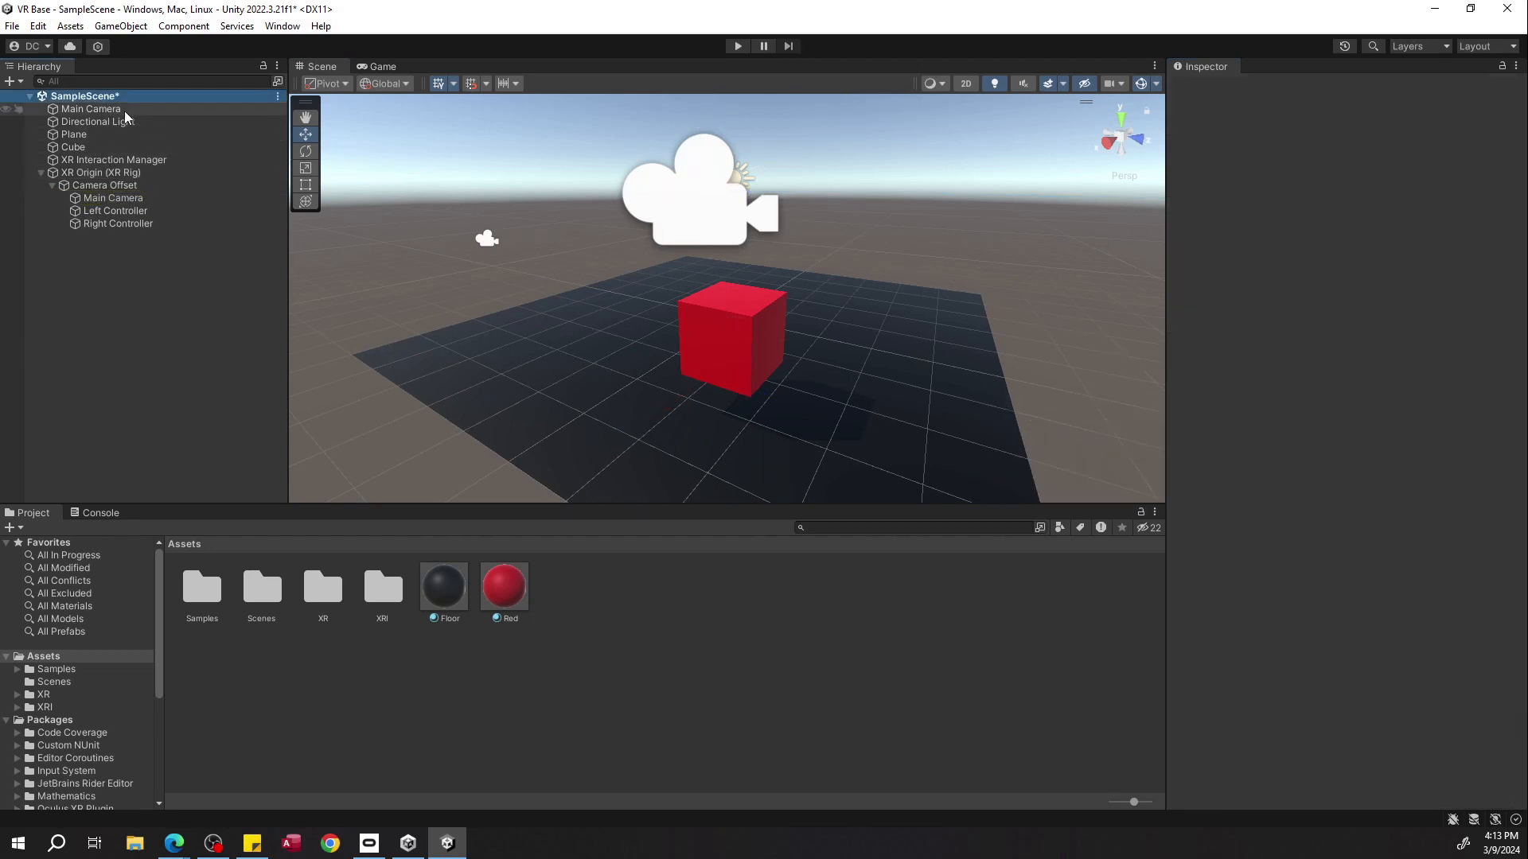
pyautogui.press('Delete')
# Inspect the XR Origin's children: Camera Offset, Main Camera, Left Controller and Right Controller.
pyautogui.click(177, 160)
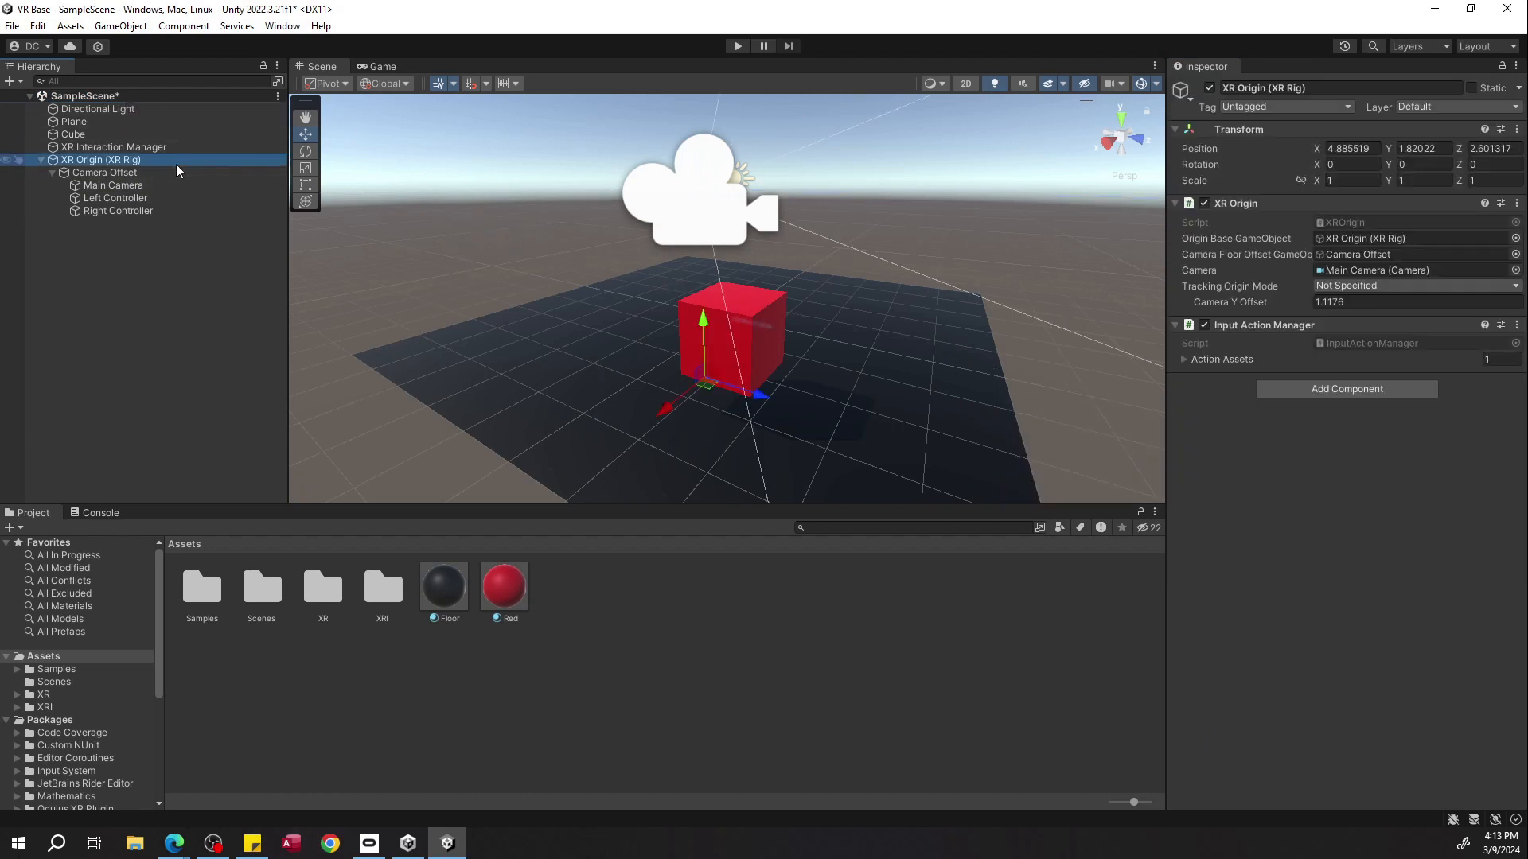
pyautogui.click(171, 172)
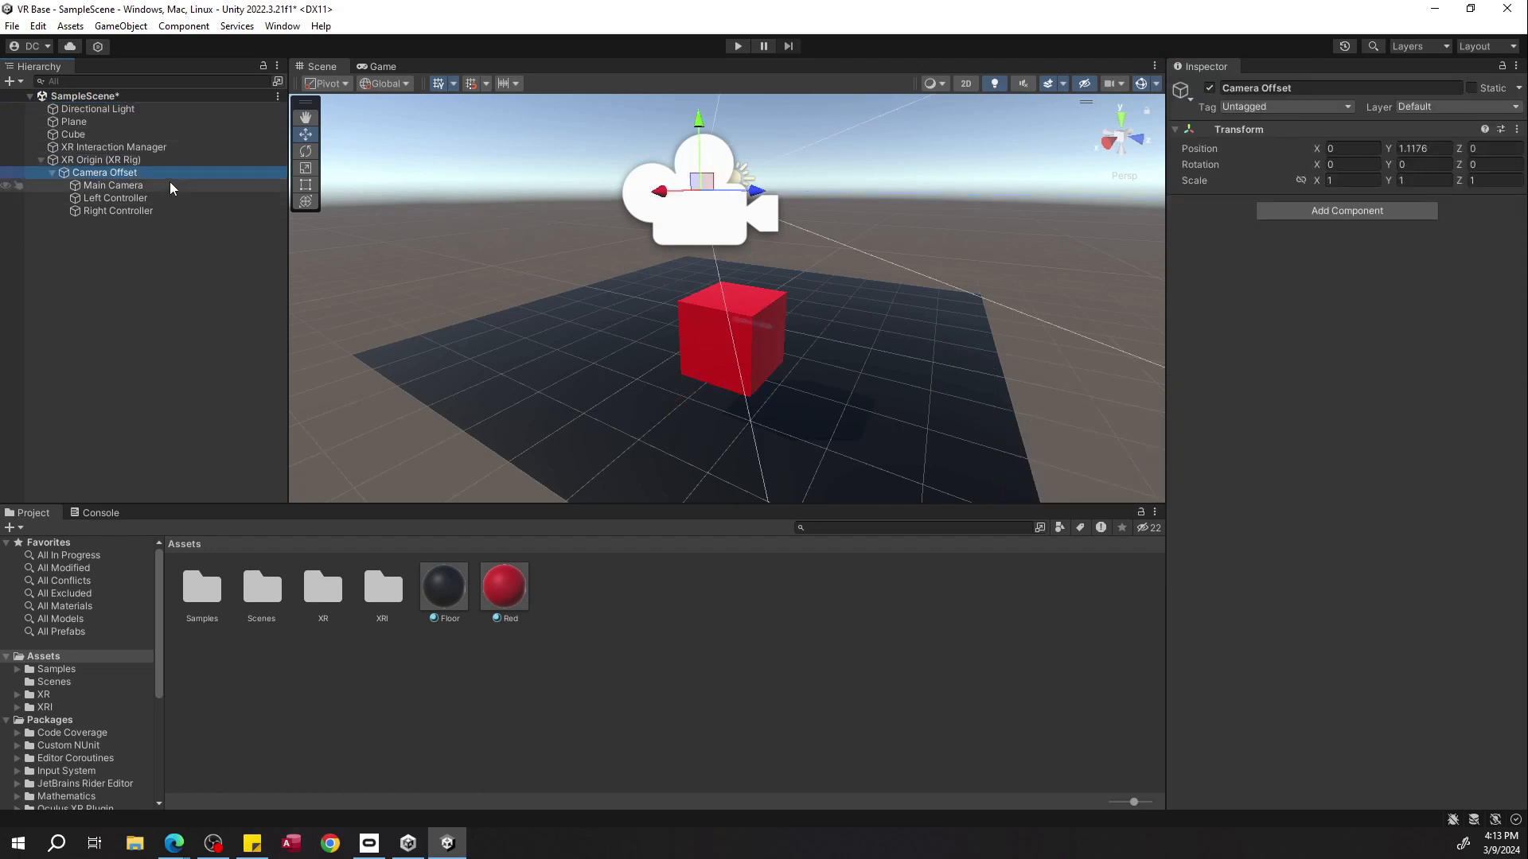
pyautogui.keyDown('alt'); pyautogui.moveTo(824, 219); pyautogui.dragTo(573, 228); pyautogui.keyUp('alt')
pyautogui.click(225, 160)
pyautogui.click(226, 172)
pyautogui.click(225, 185)
pyautogui.click(217, 198)
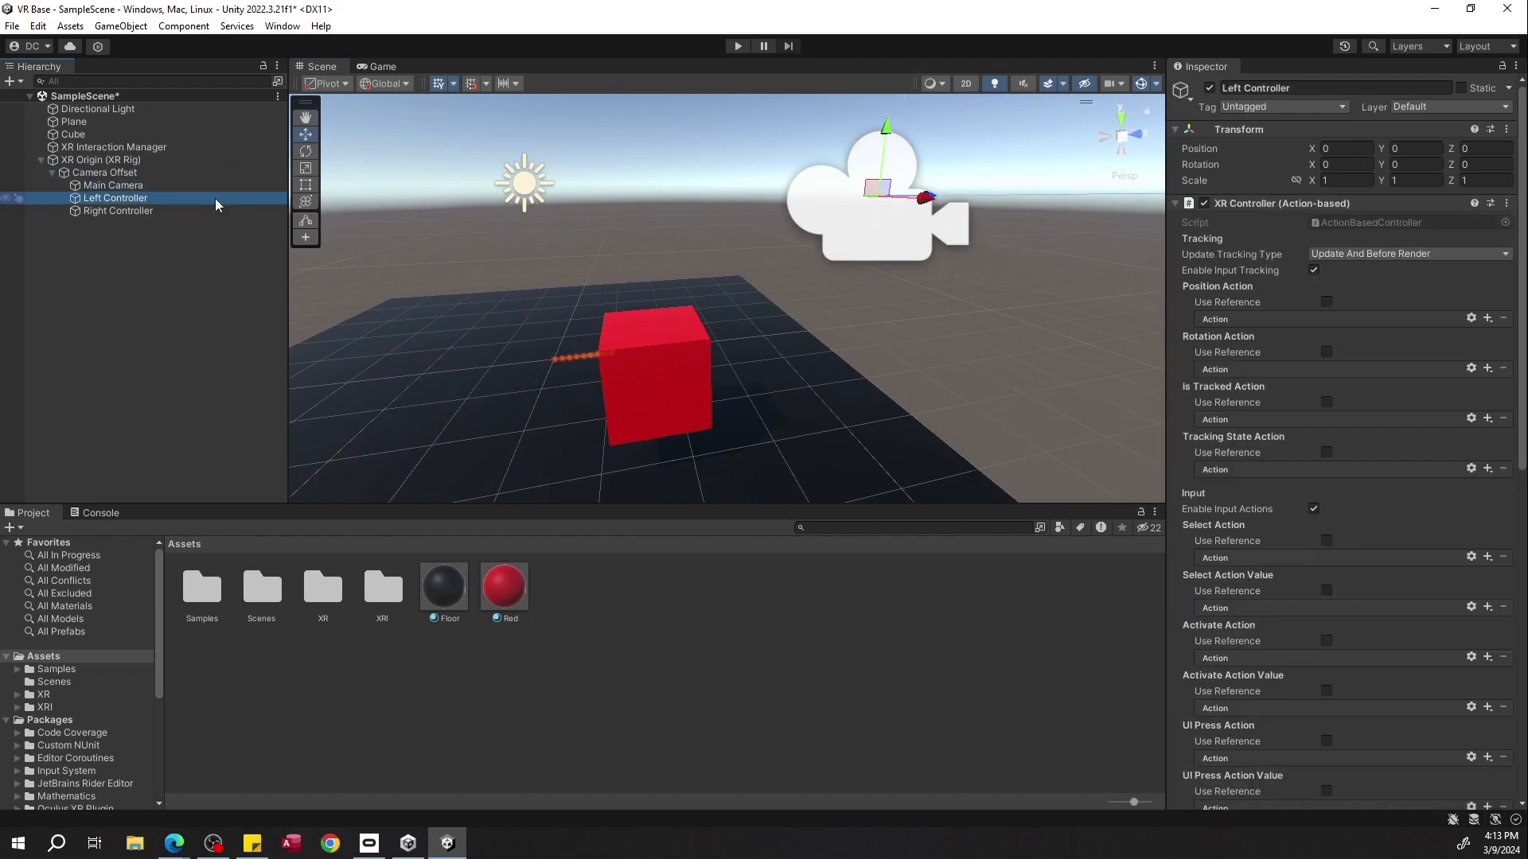
pyautogui.click(208, 211)
pyautogui.press('f')
pyautogui.moveTo(700, 275); pyautogui.dragTo(788, 279, button='right')
pyautogui.press('s')
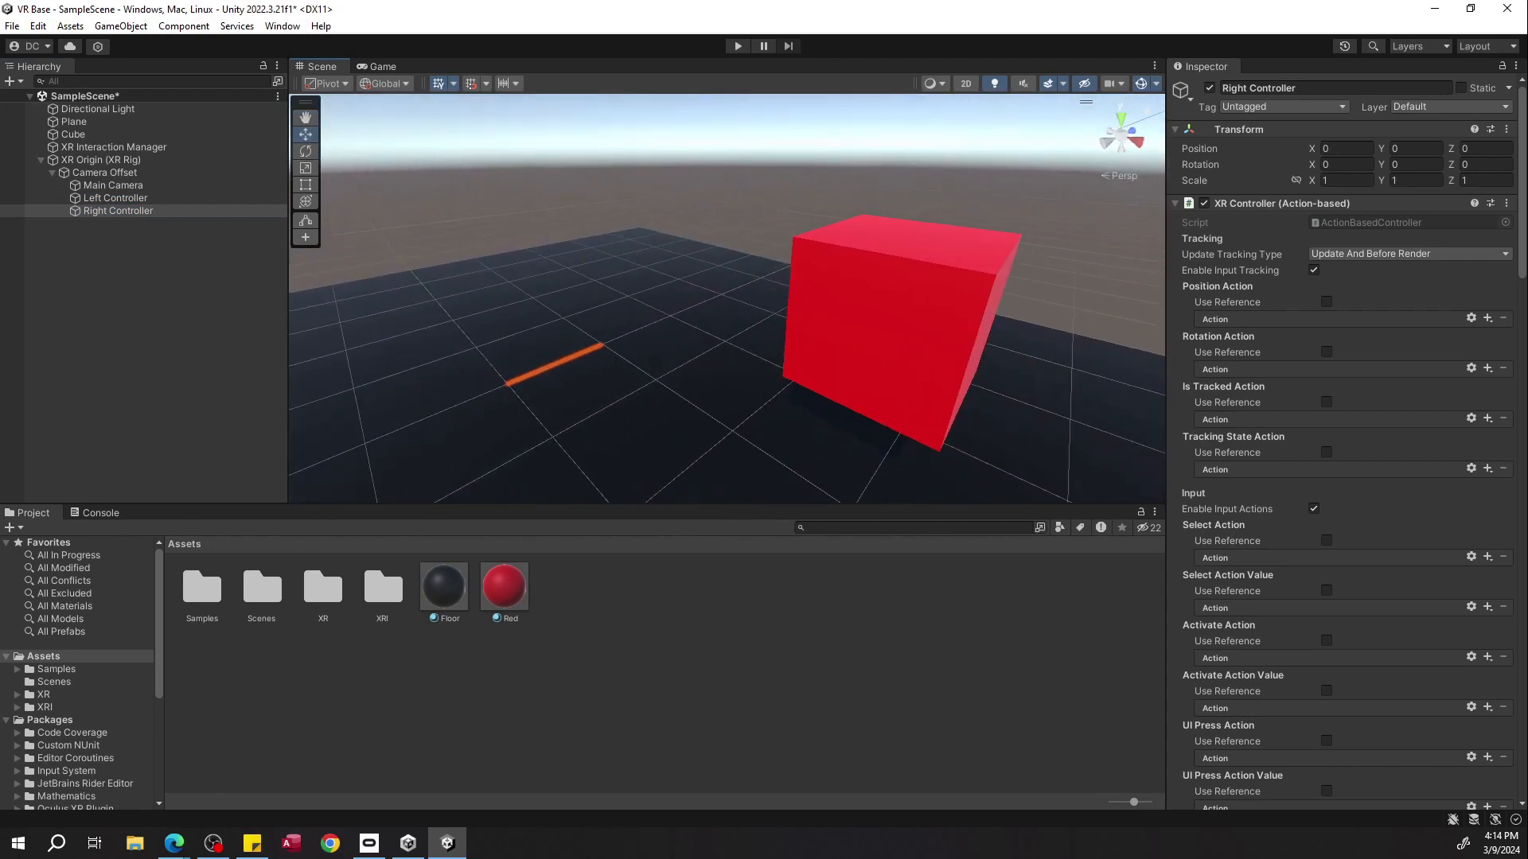
pyautogui.click(146, 199)
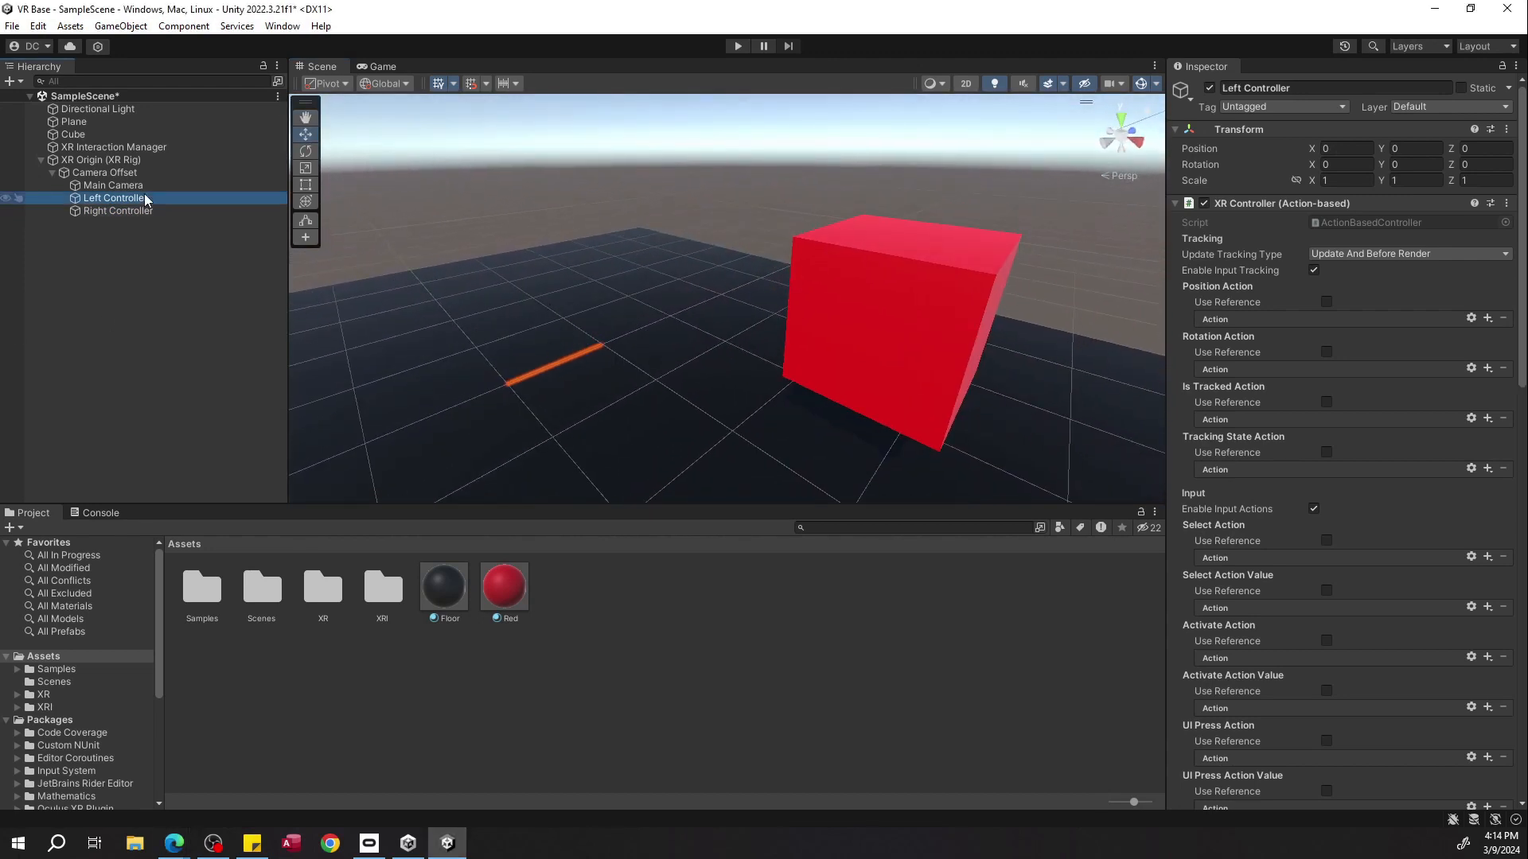
pyautogui.click(148, 210)
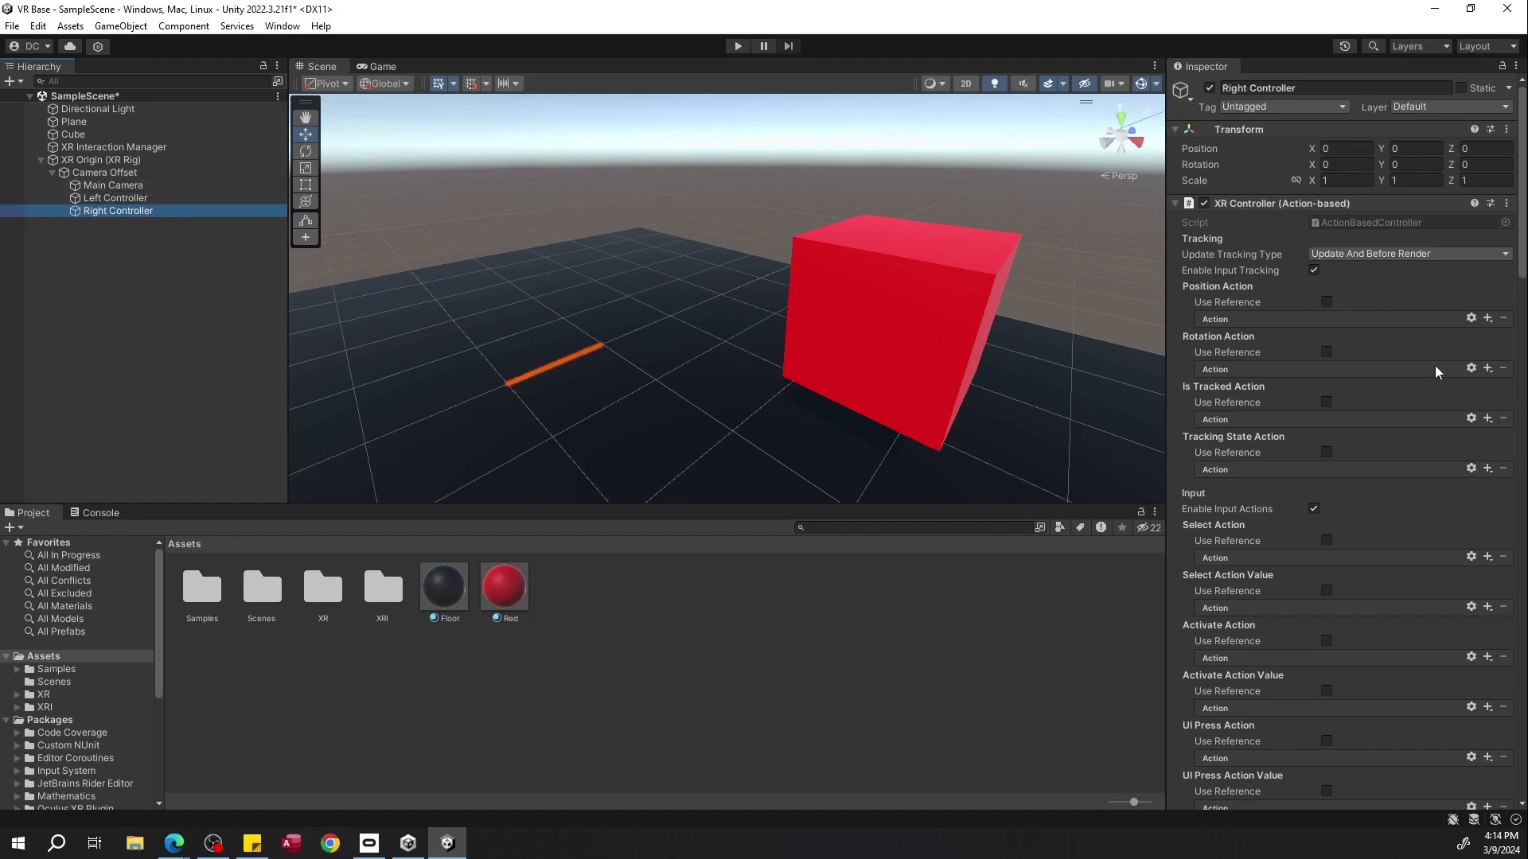
# Apply the XRI Default Left Controller preset to the Left Controller and locate its referenced input actions asset.
pyautogui.click(119, 198)
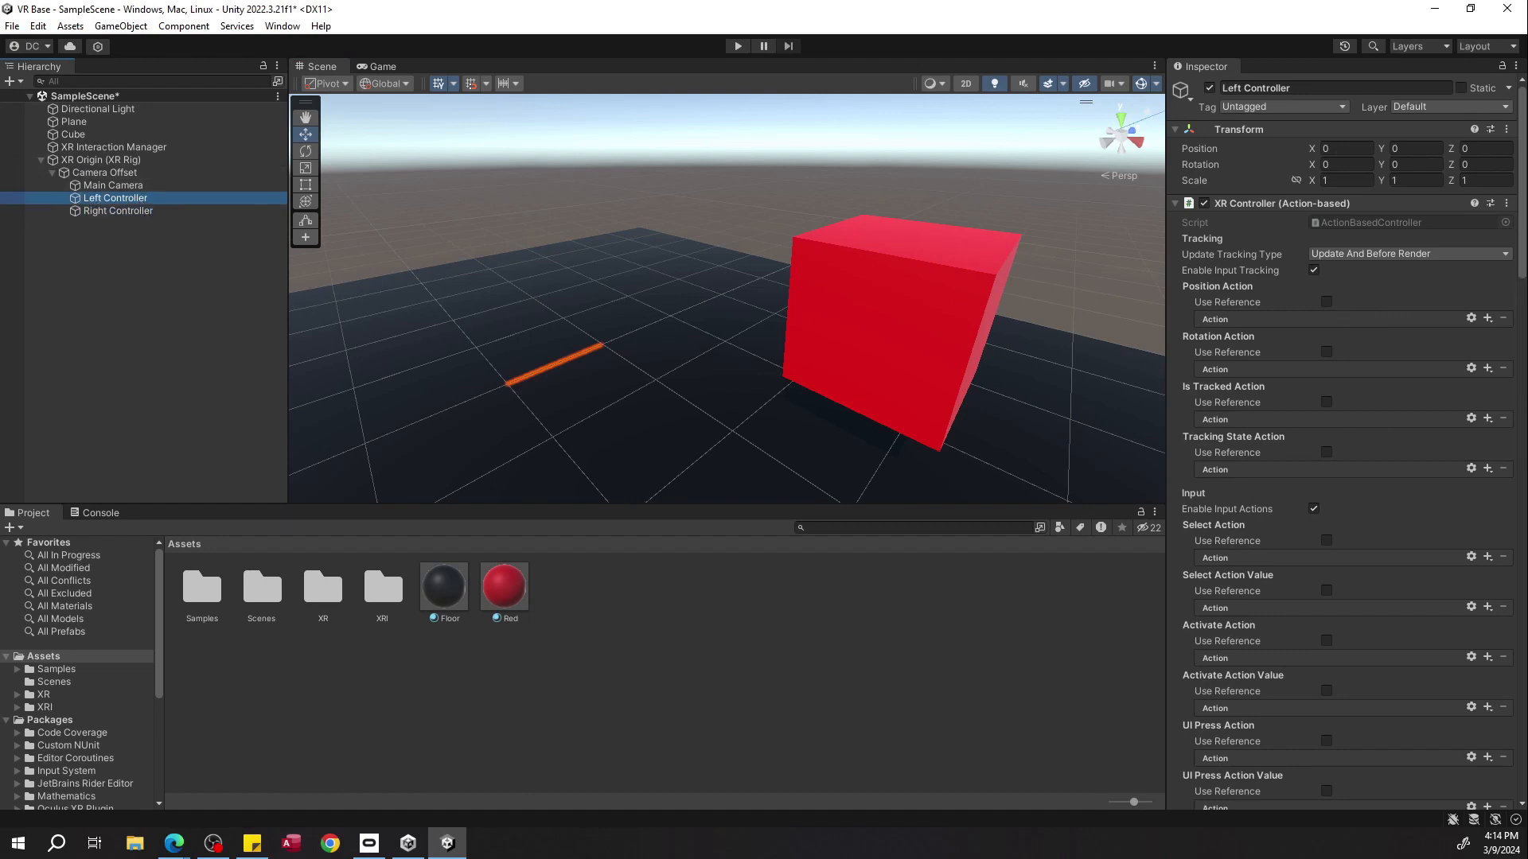
pyautogui.click(1490, 204)
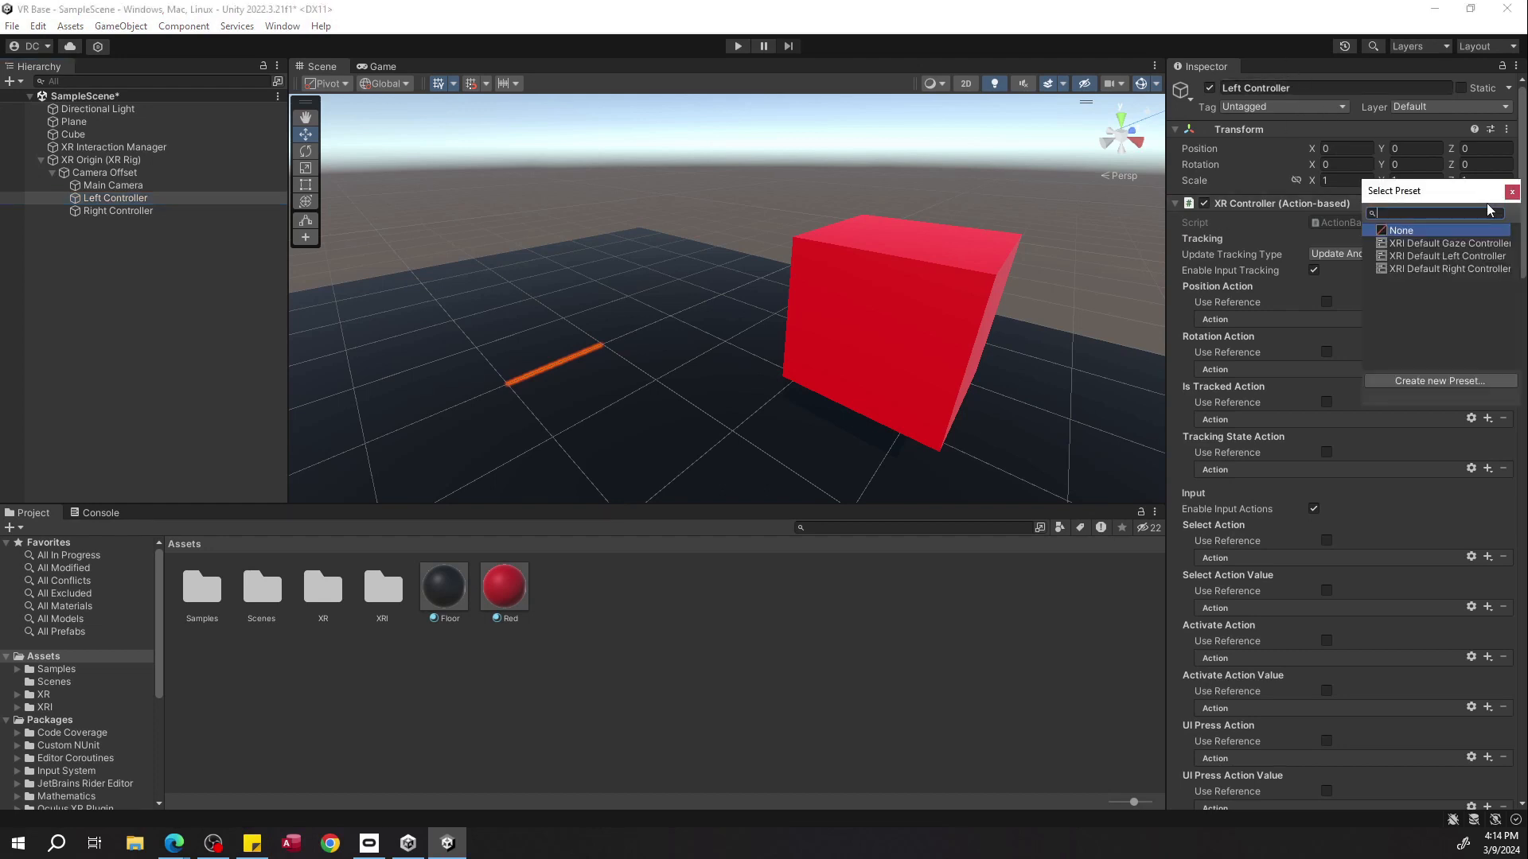
pyautogui.click(1415, 260)
pyautogui.doubleClick(1413, 259)
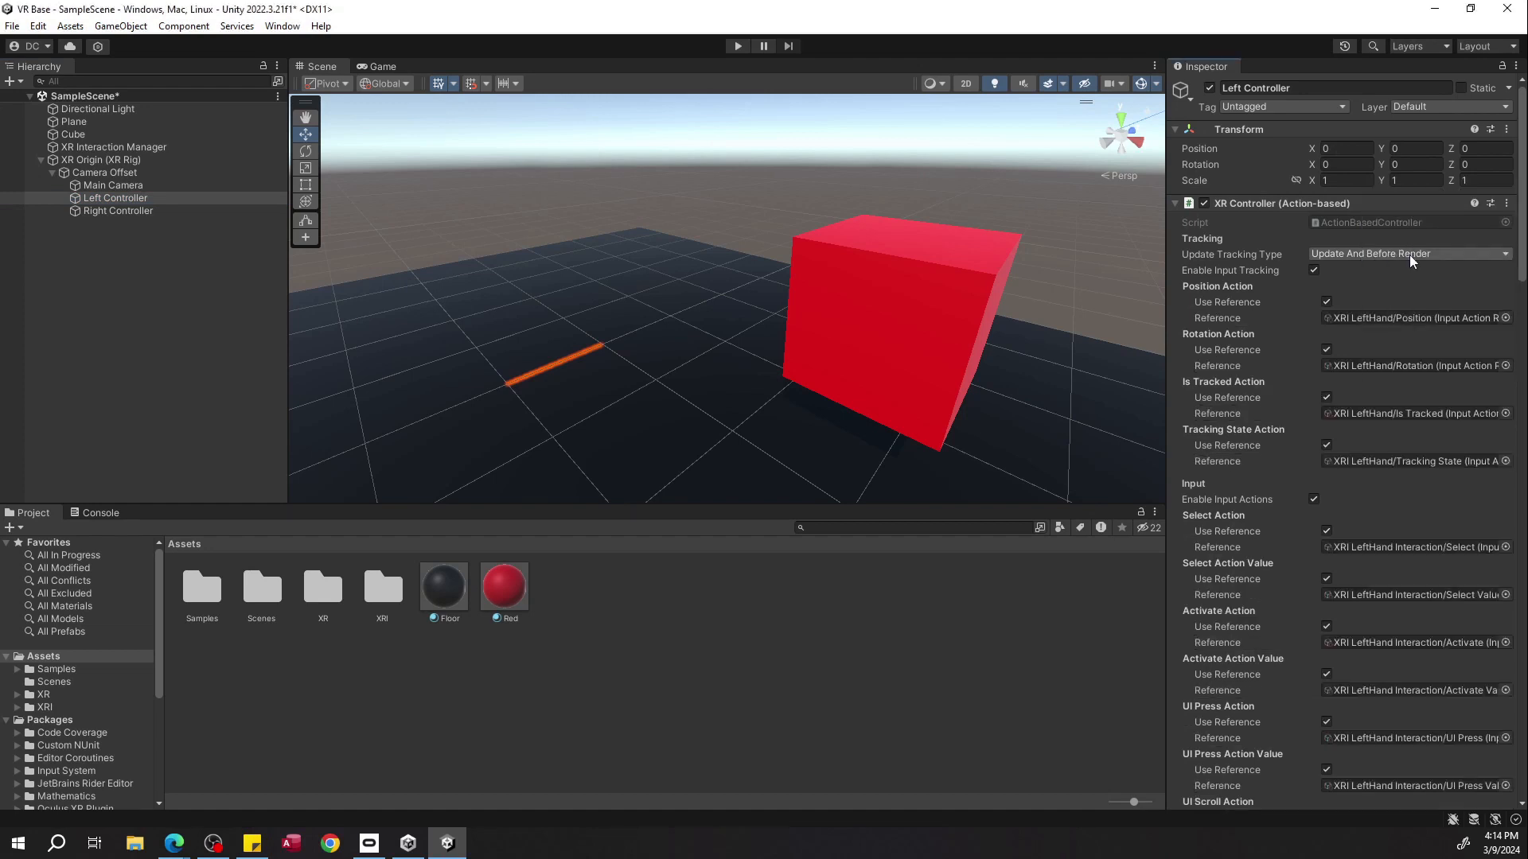
pyautogui.click(1343, 320)
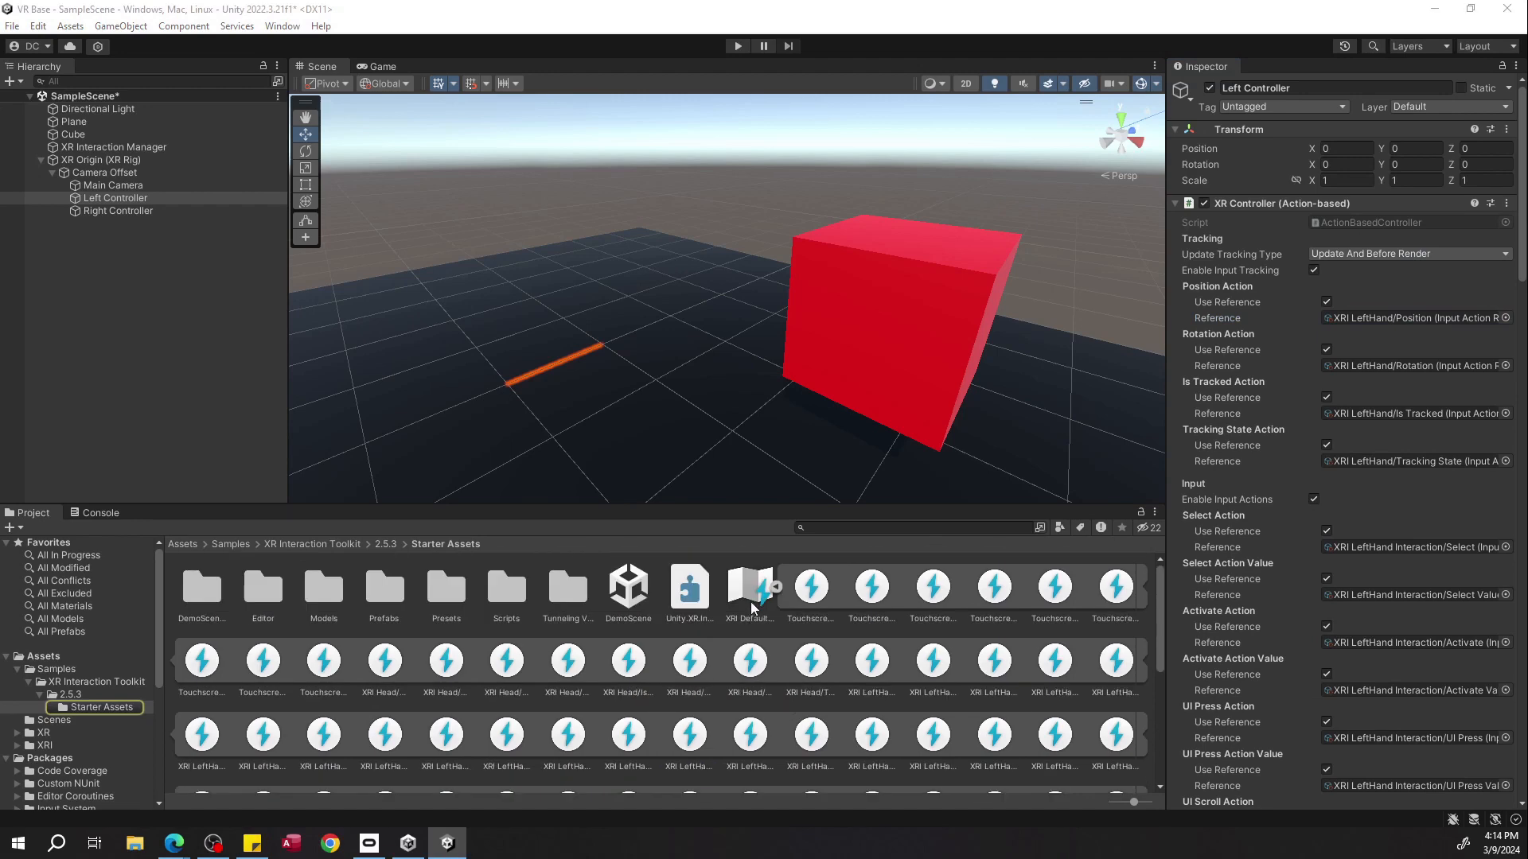
pyautogui.click(757, 601)
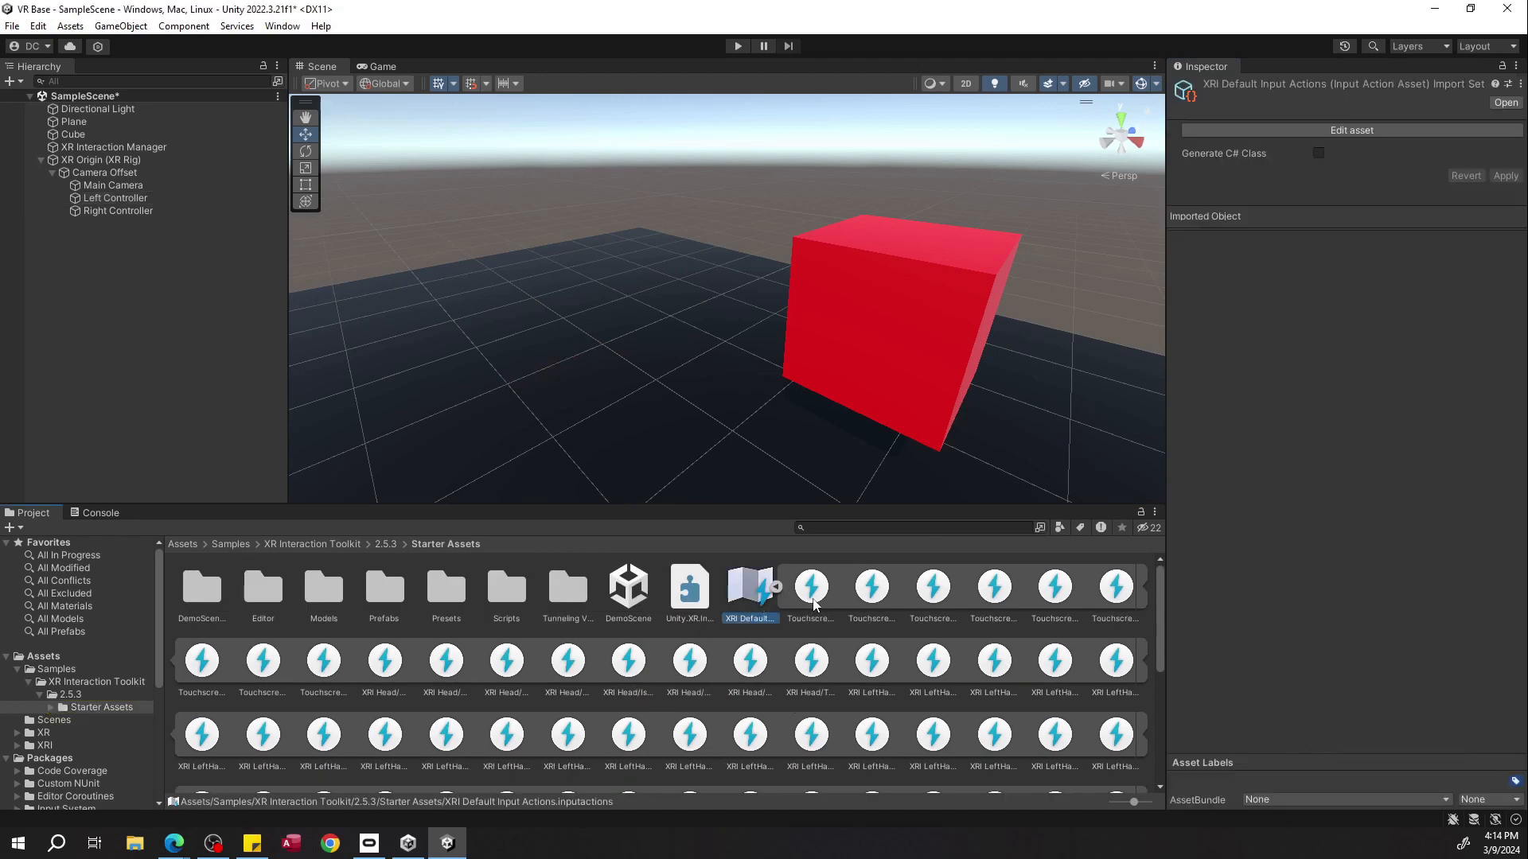
# Apply the XRI Default Right Controller preset to the Right Controller.
pyautogui.click(182, 199)
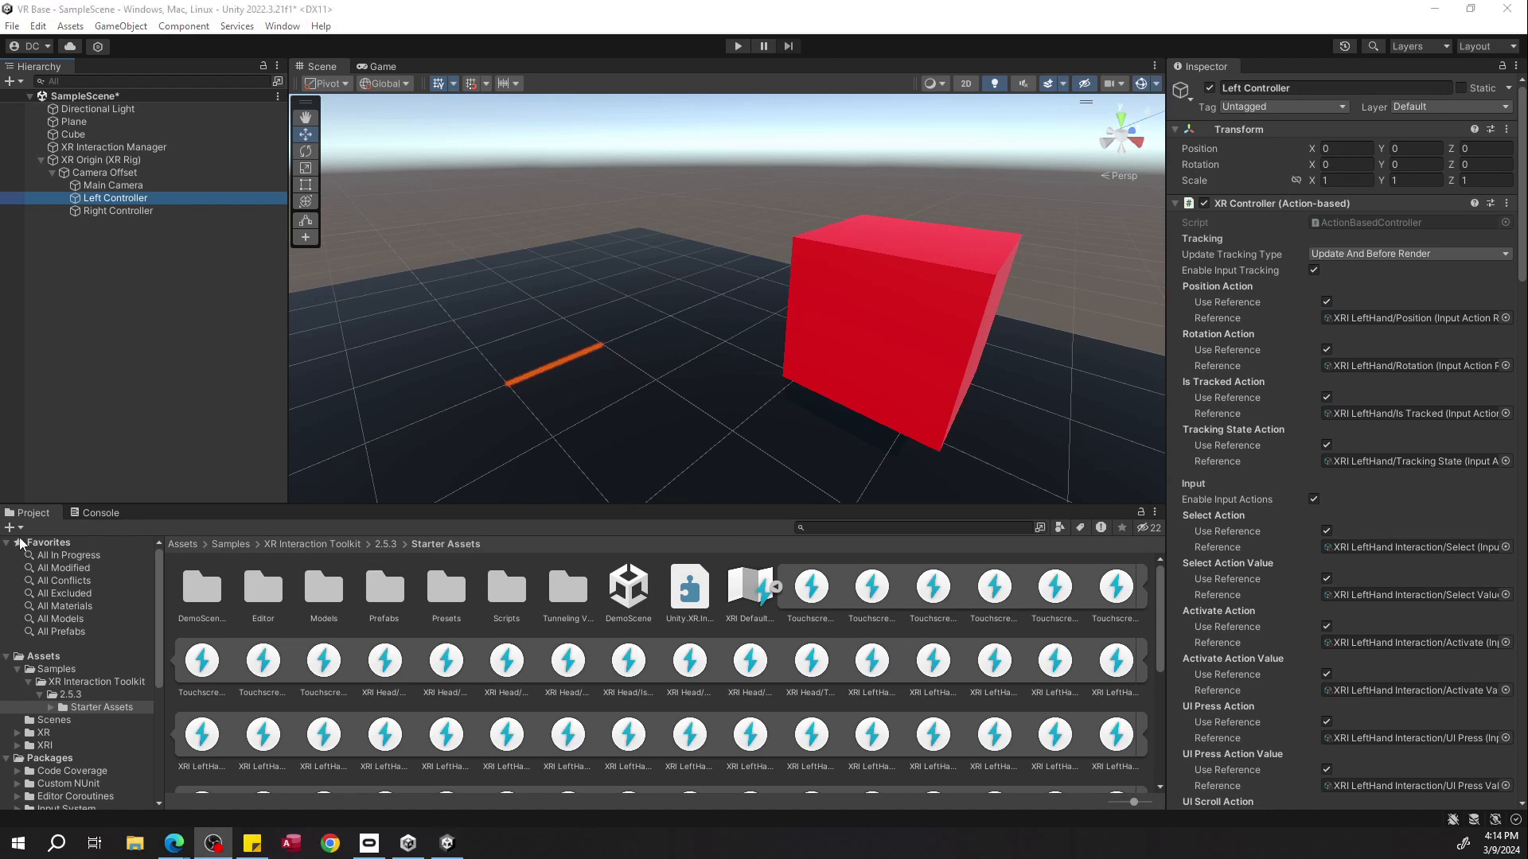
pyautogui.click(168, 209)
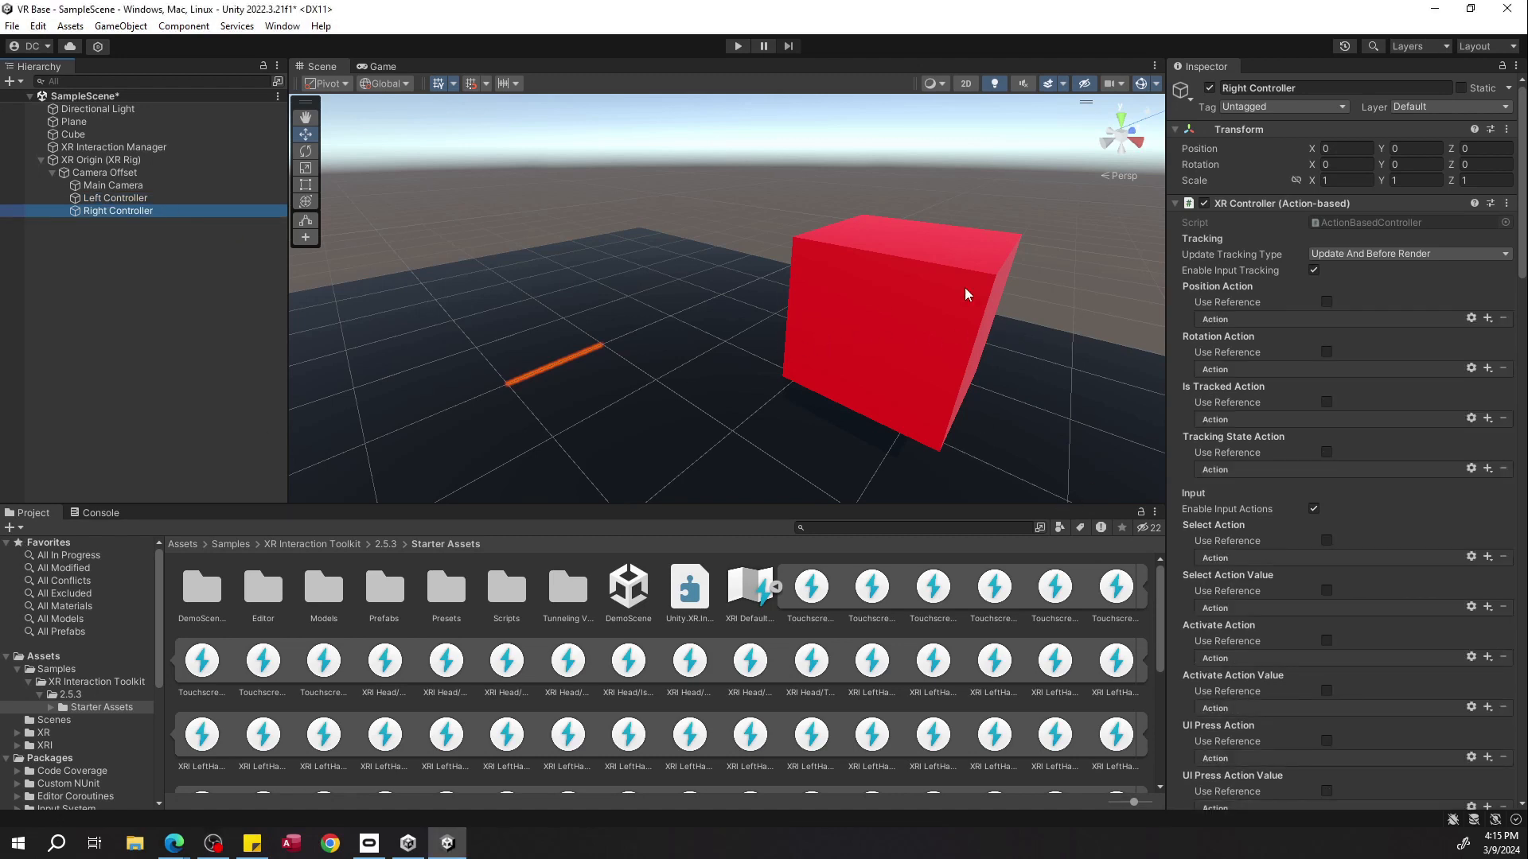
pyautogui.click(1490, 205)
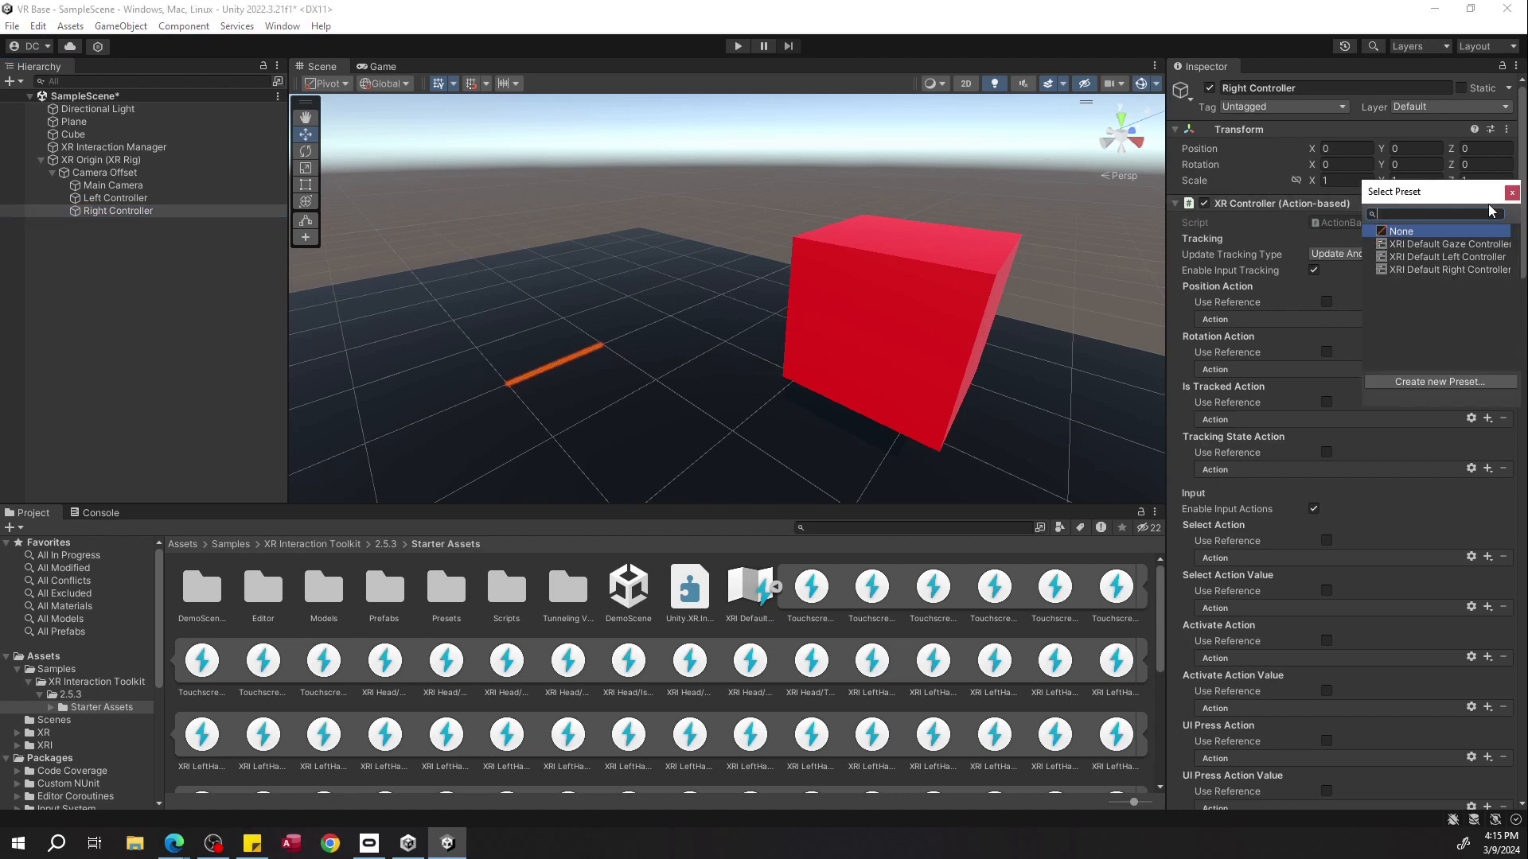
pyautogui.doubleClick(1407, 271)
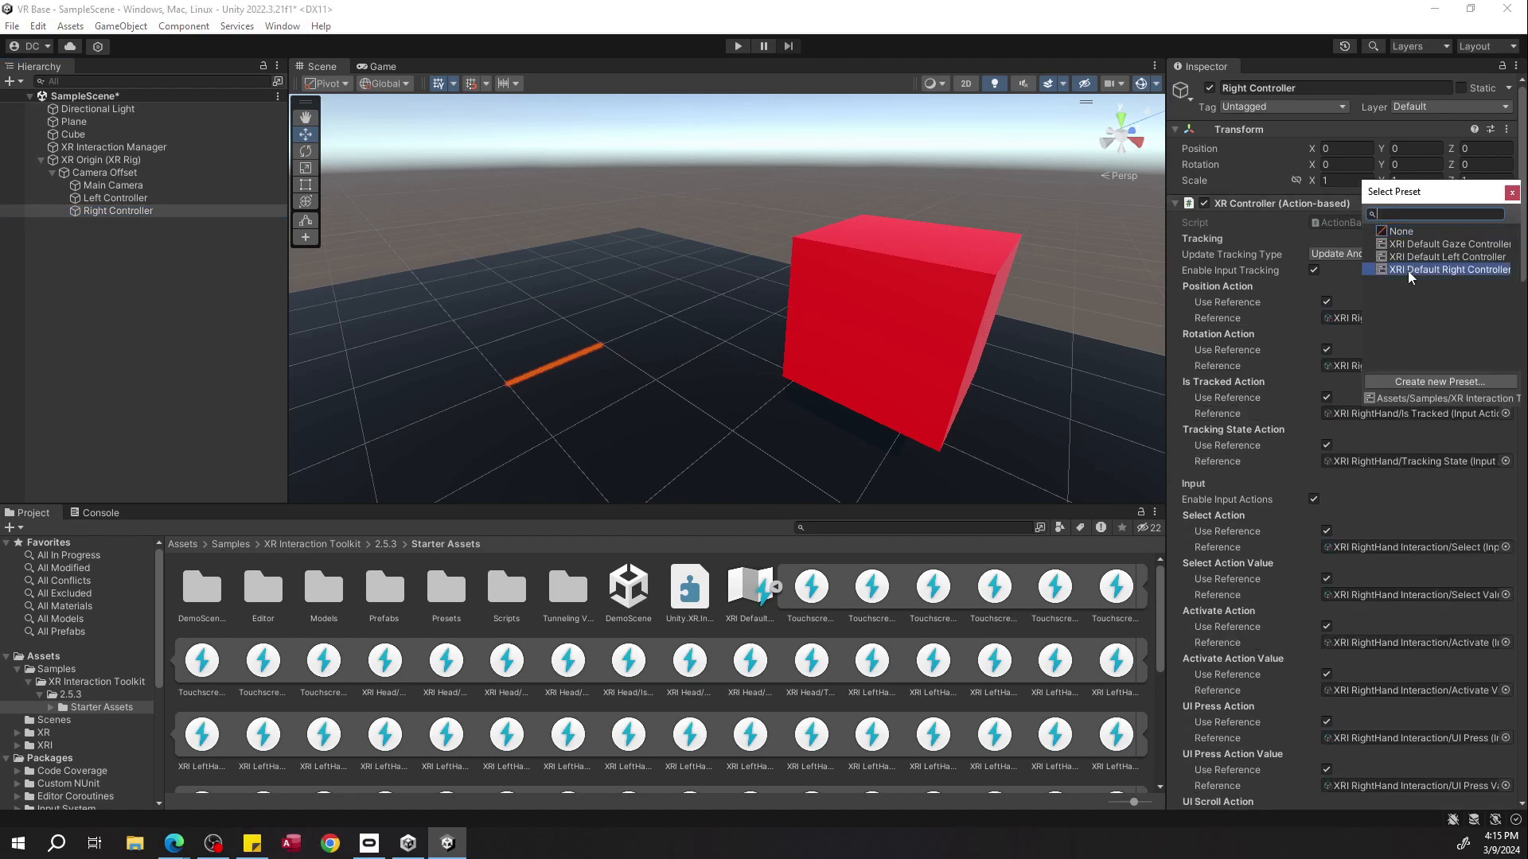
# Open the XRI Default Input Actions asset in its editor window.
pyautogui.click(199, 174)
pyautogui.click(195, 185)
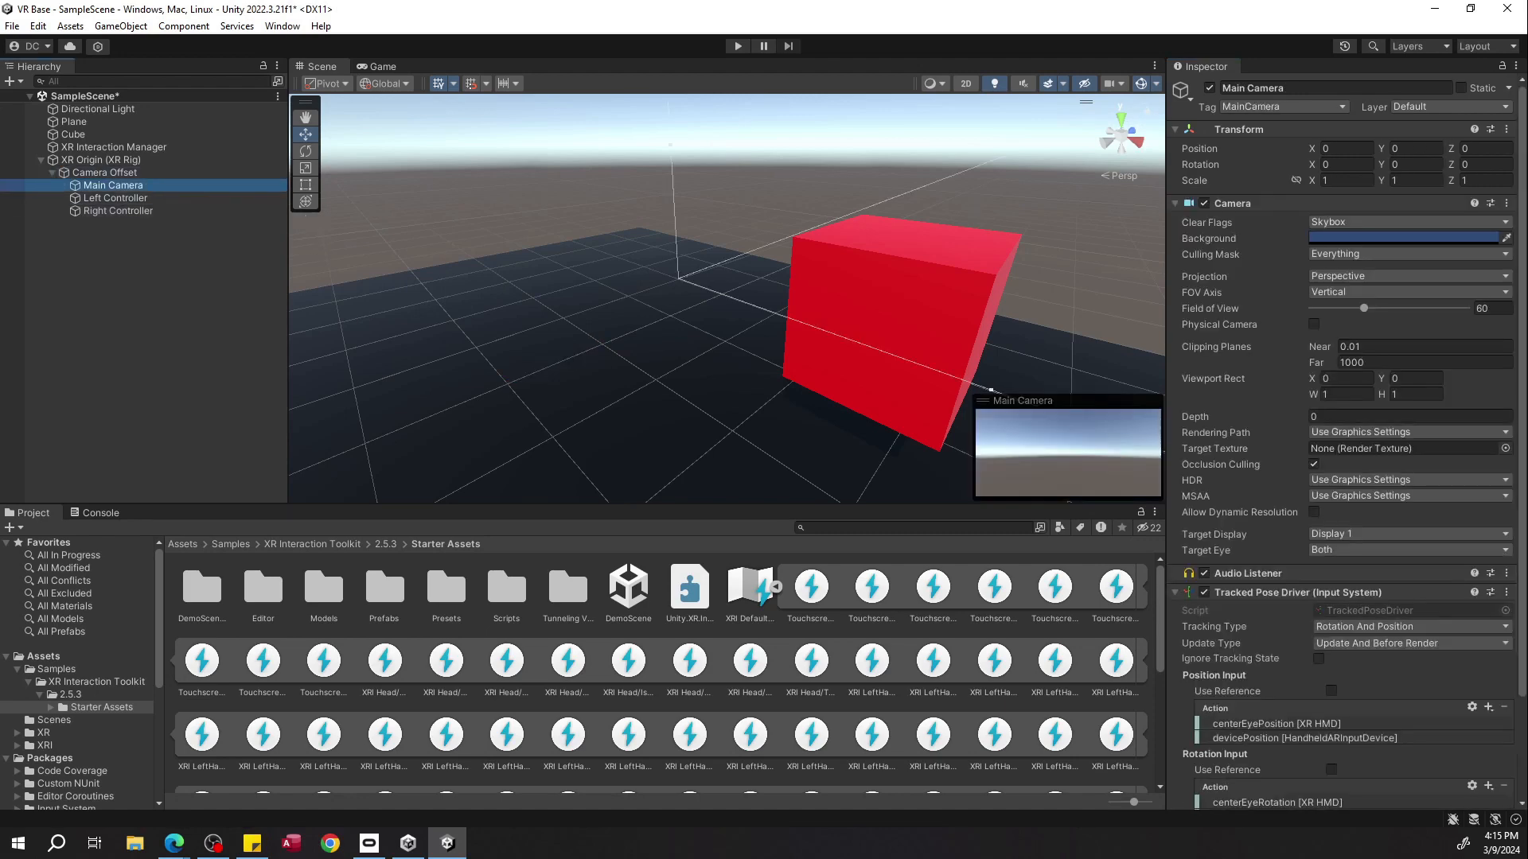
pyautogui.moveTo(302, 398); pyautogui.dragTo(609, 208)
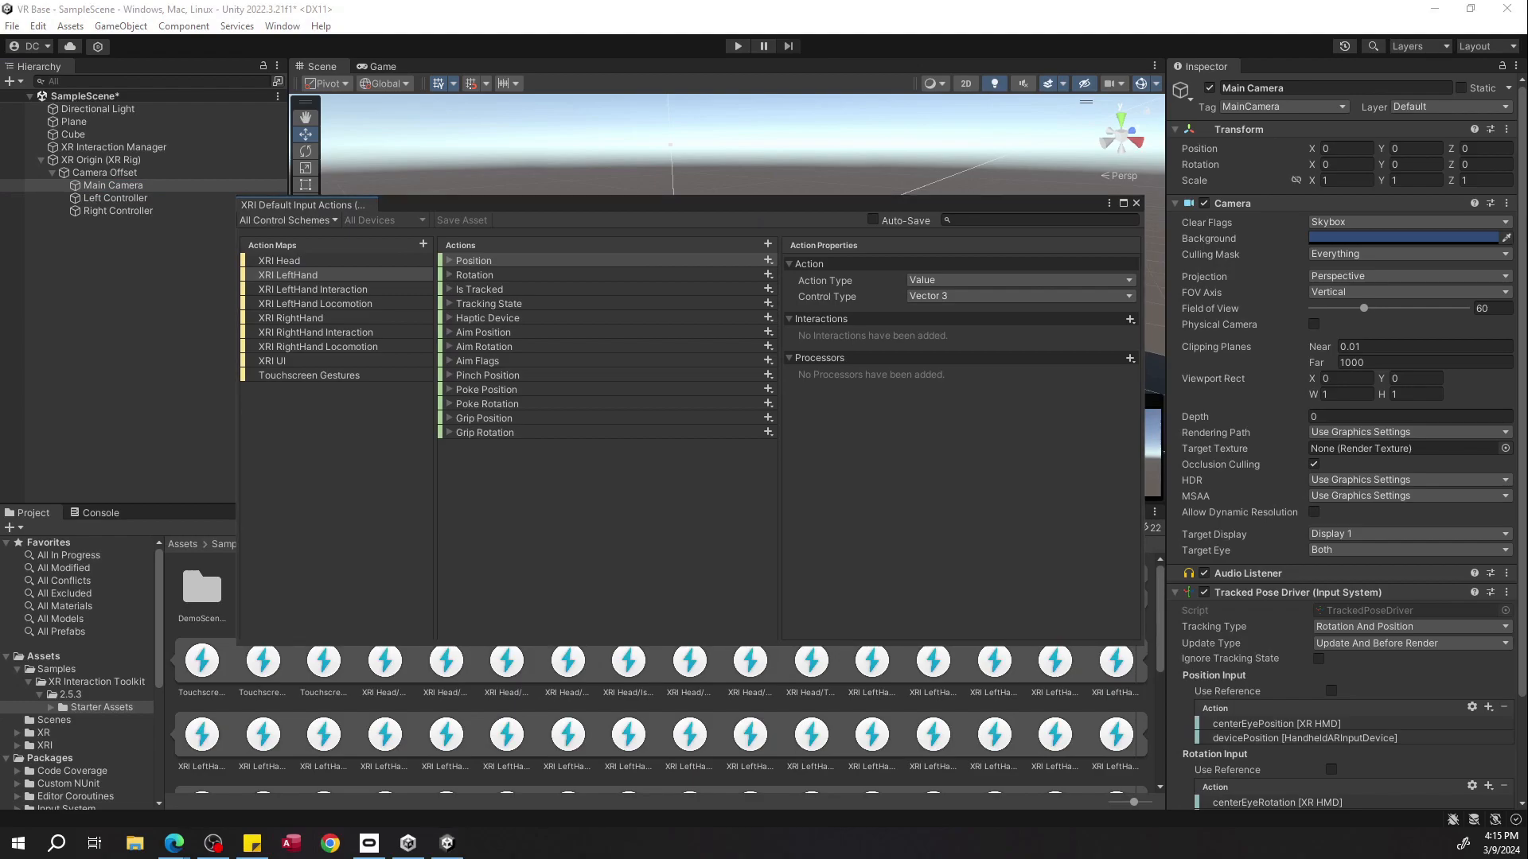
pyautogui.press('super+d')
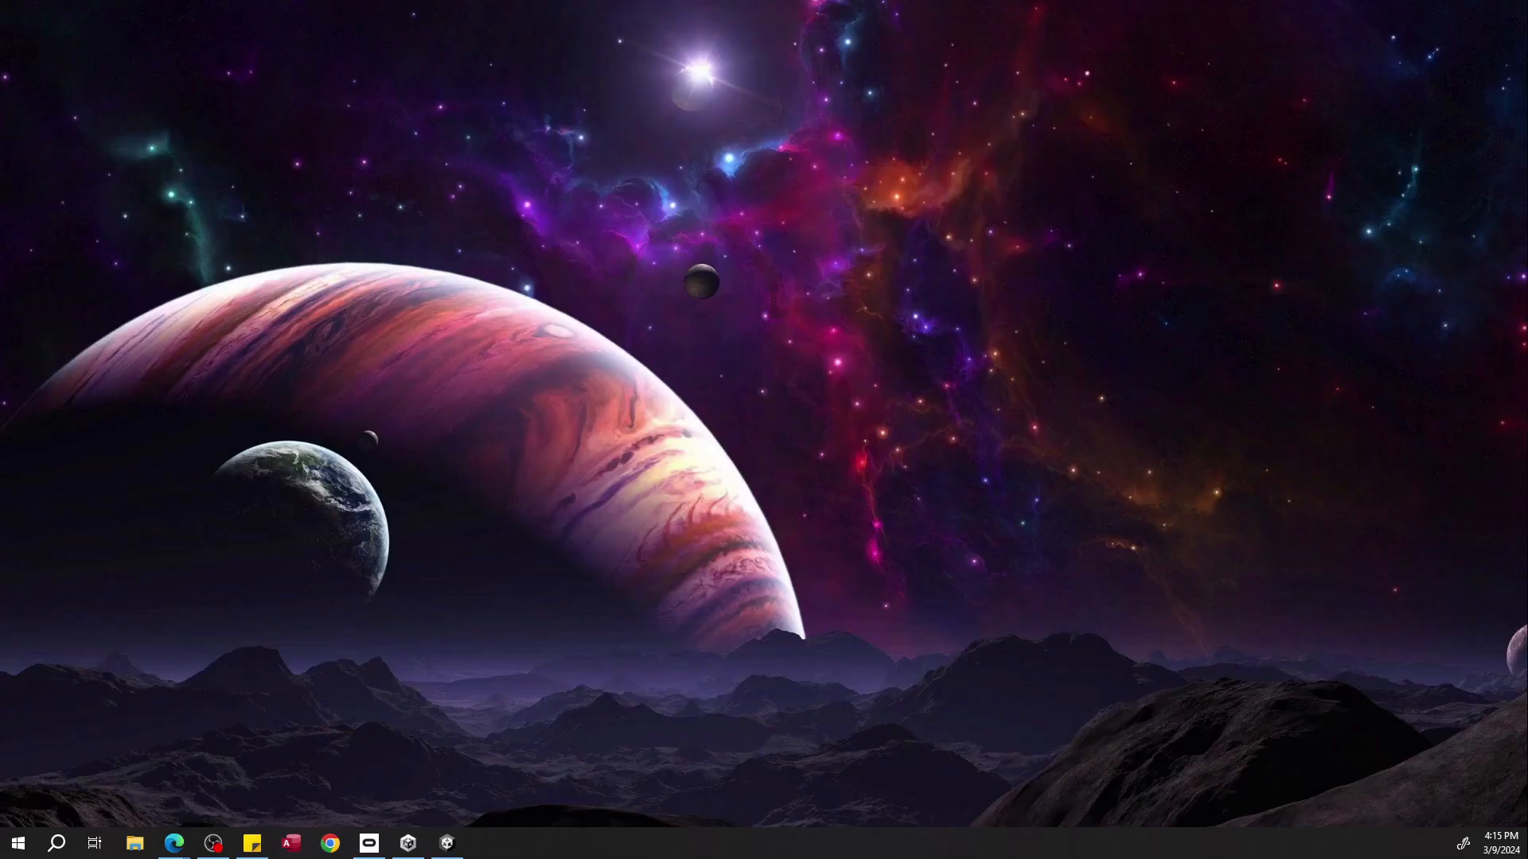
pyautogui.press('super+d')
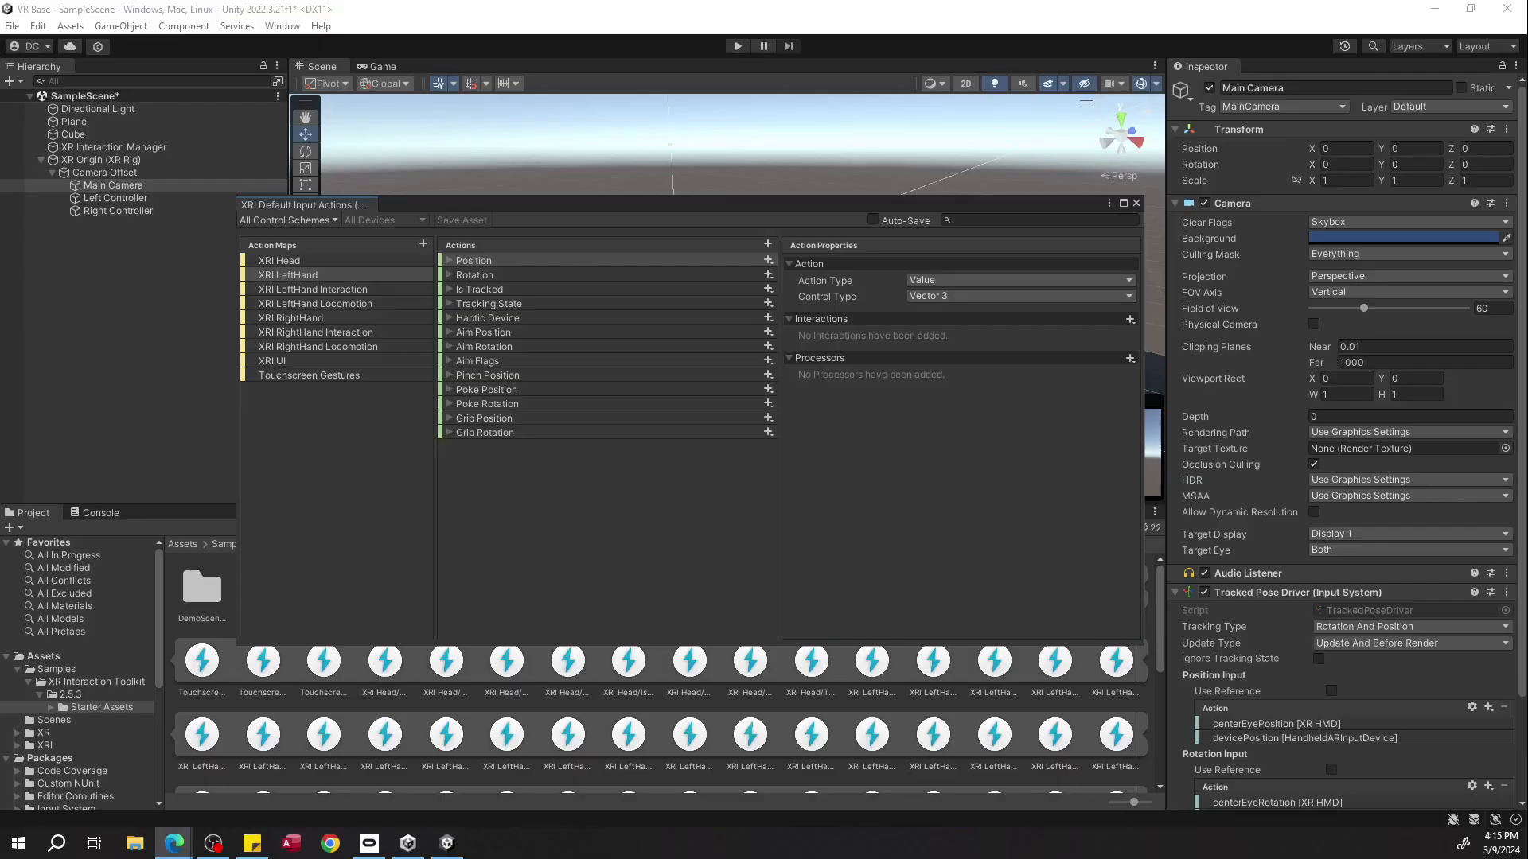
# Examine the XRI LeftHand action map's Position, Rotation and Is Tracked bindings, then close the input actions editor.
pyautogui.click(449, 259)
pyautogui.click(471, 273)
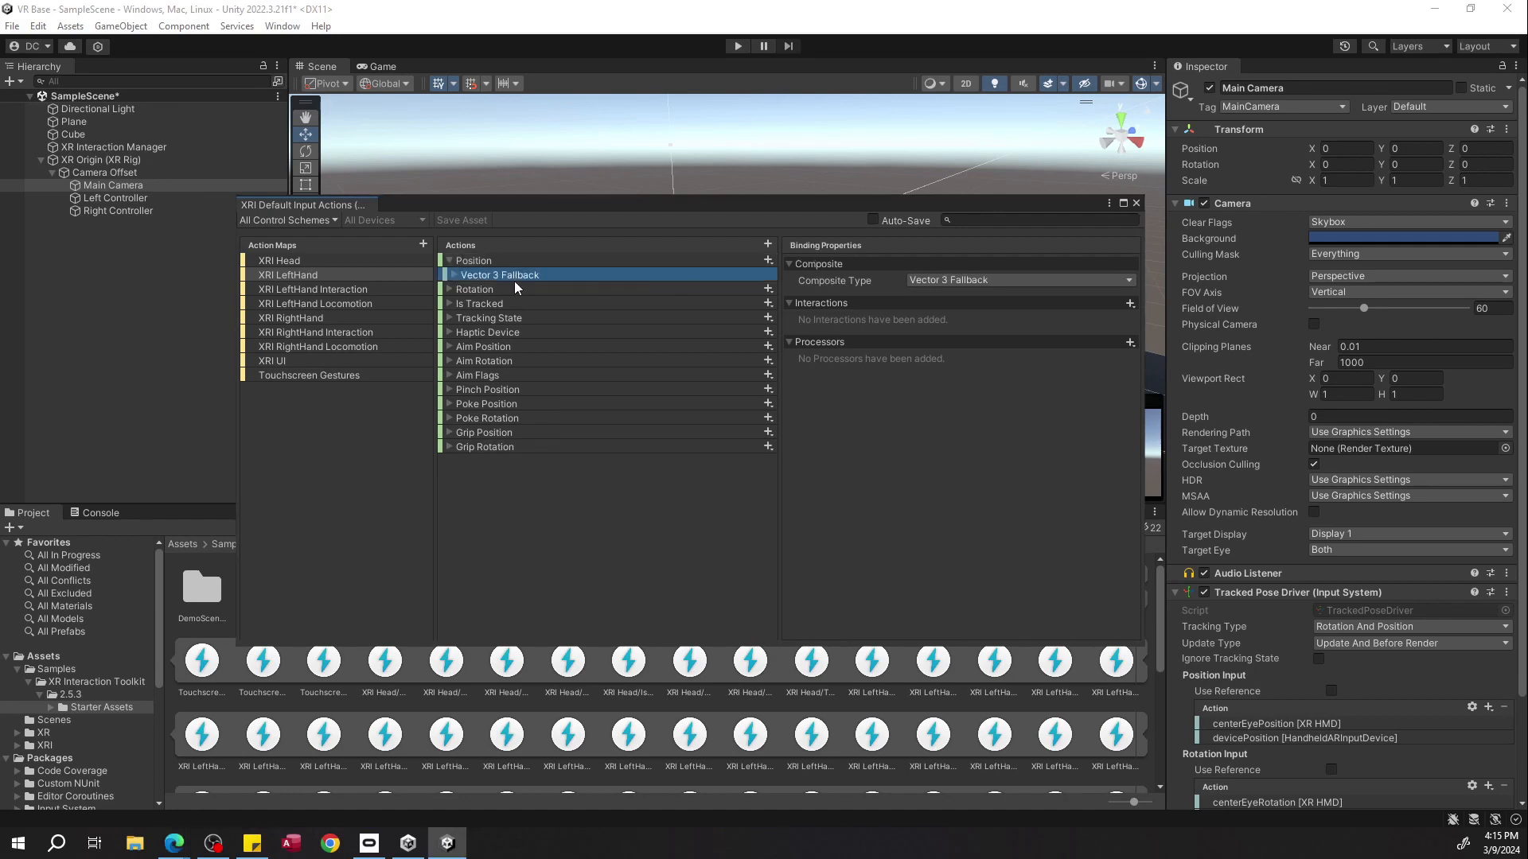
pyautogui.click(450, 289)
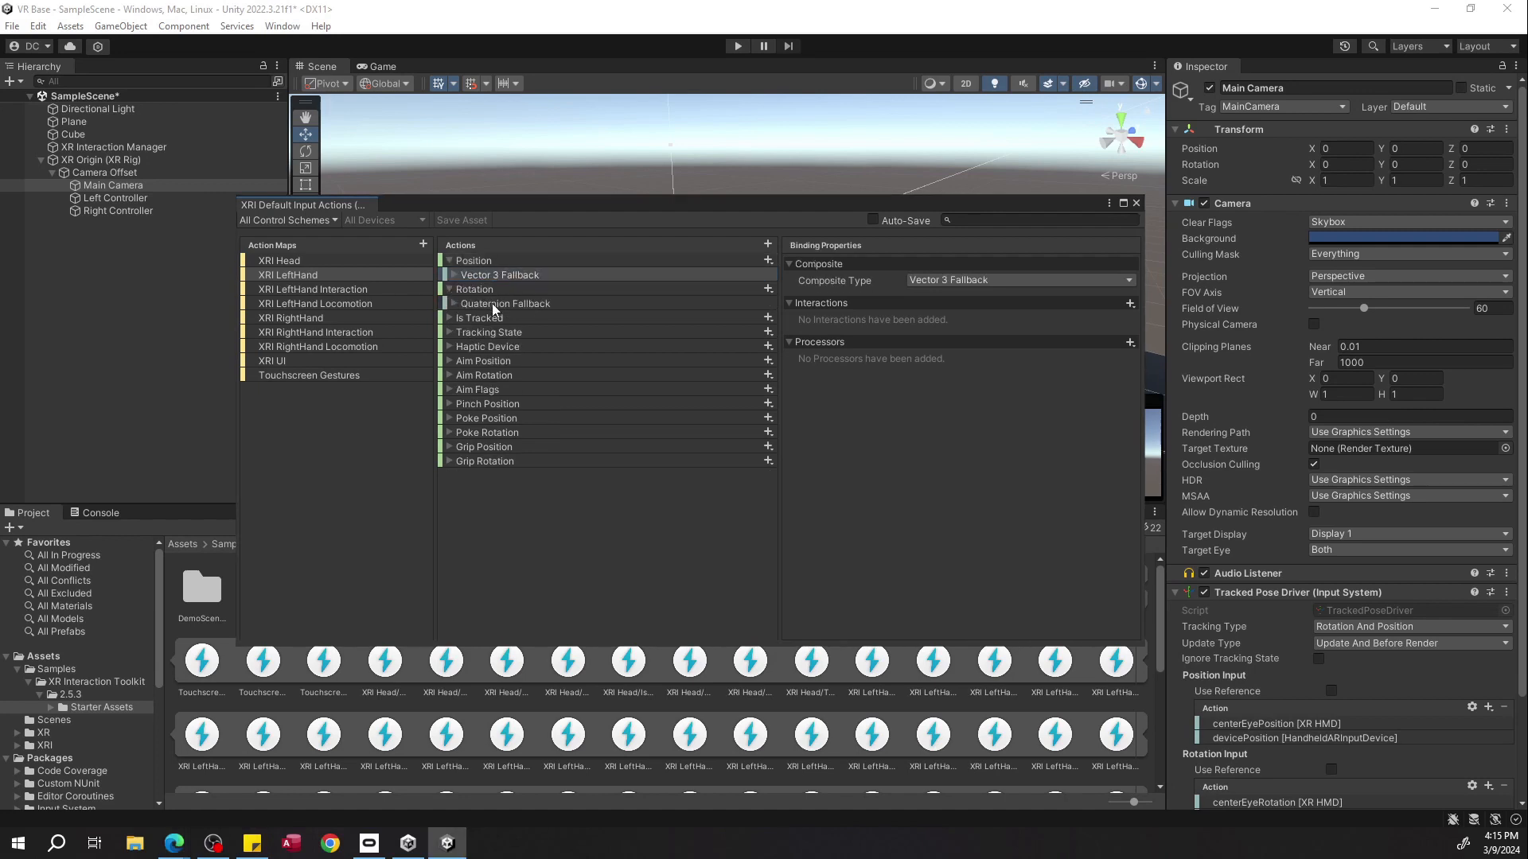
pyautogui.click(491, 304)
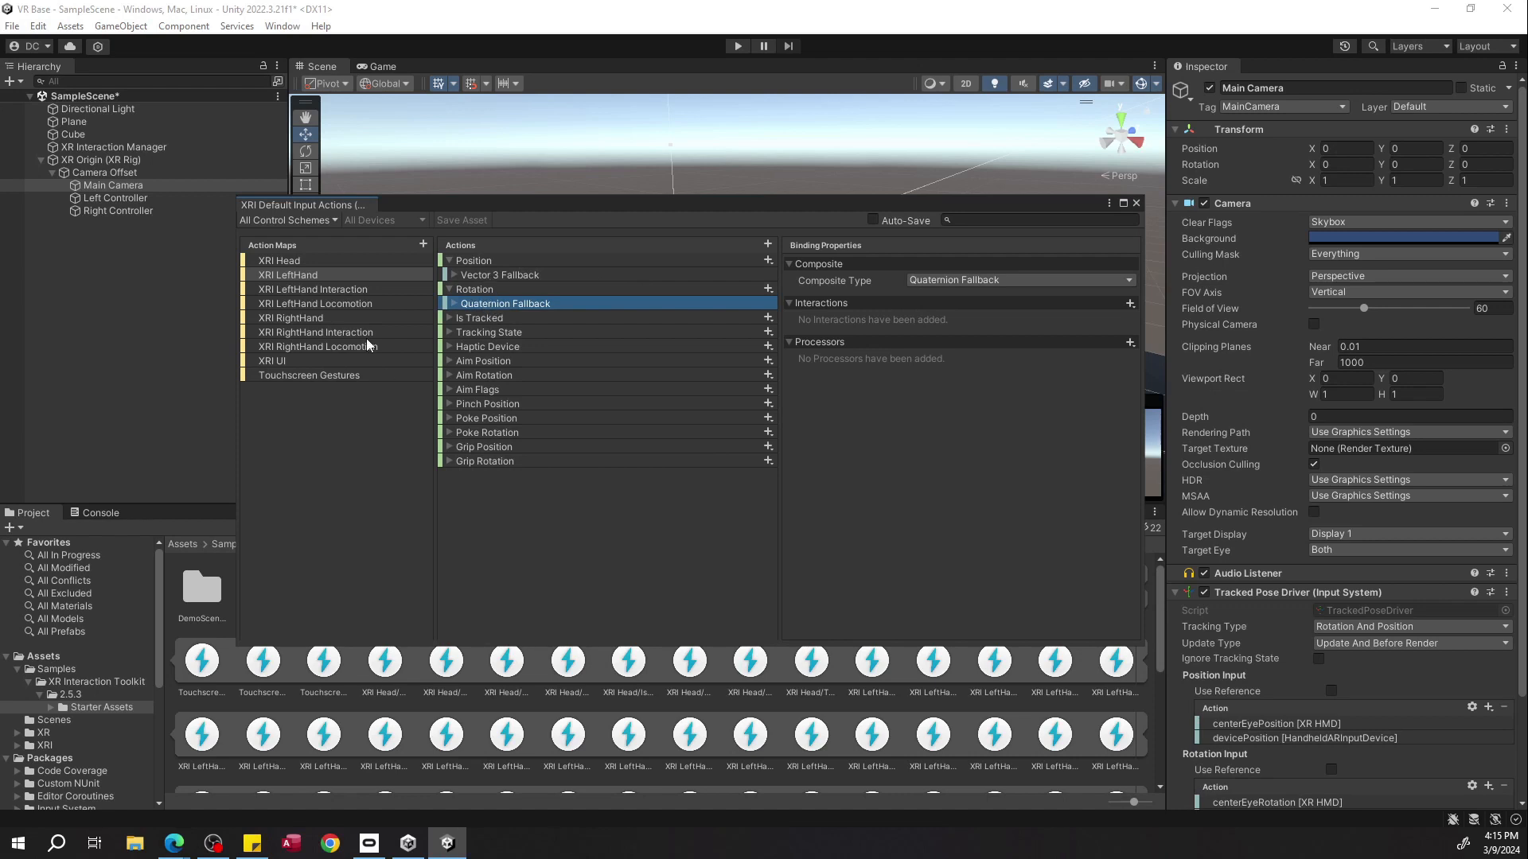
pyautogui.click(481, 276)
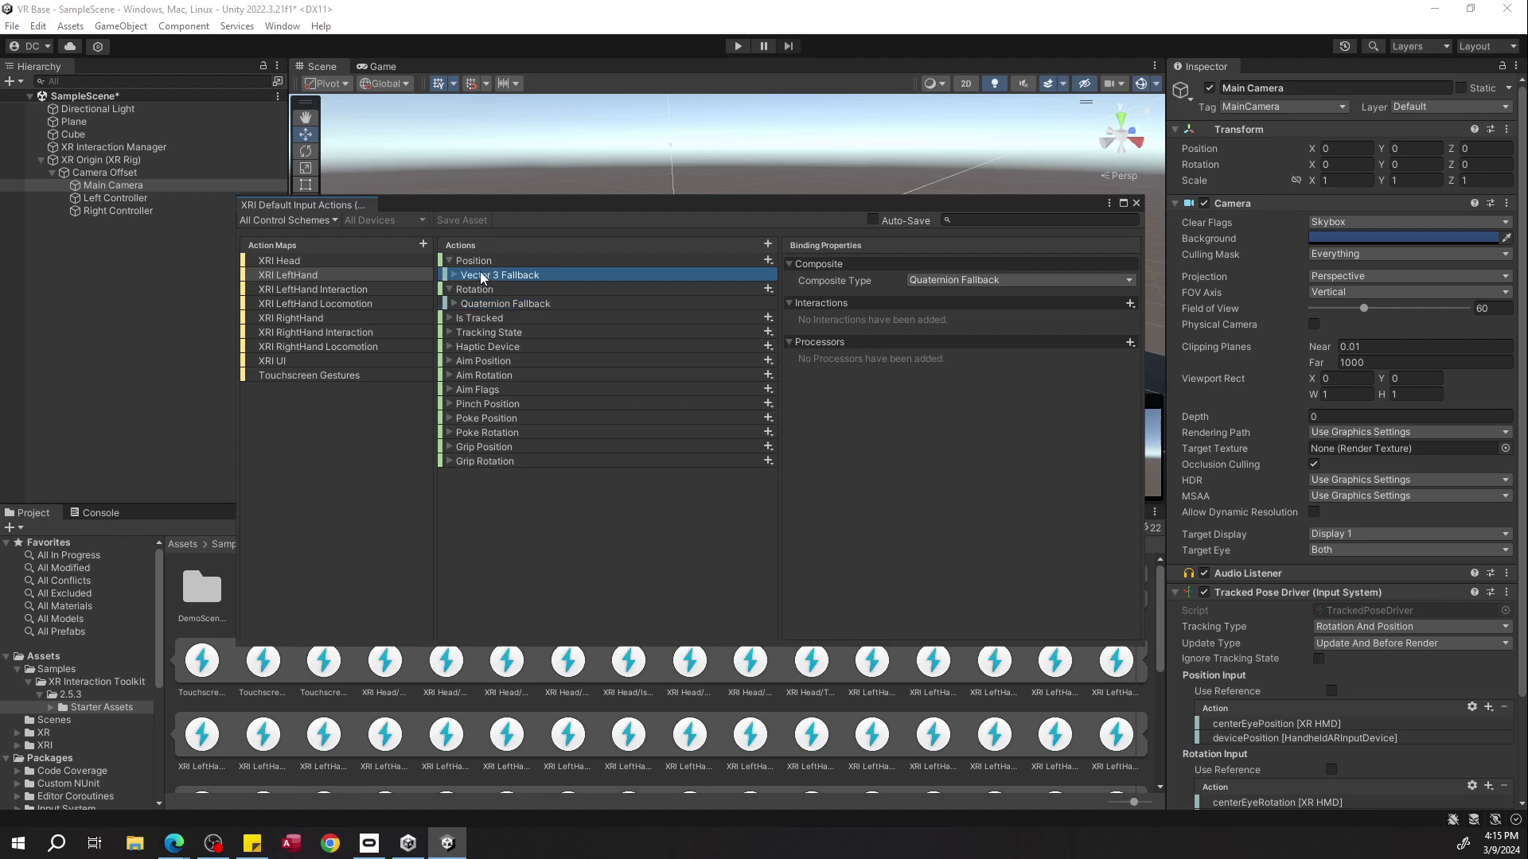
pyautogui.click(450, 318)
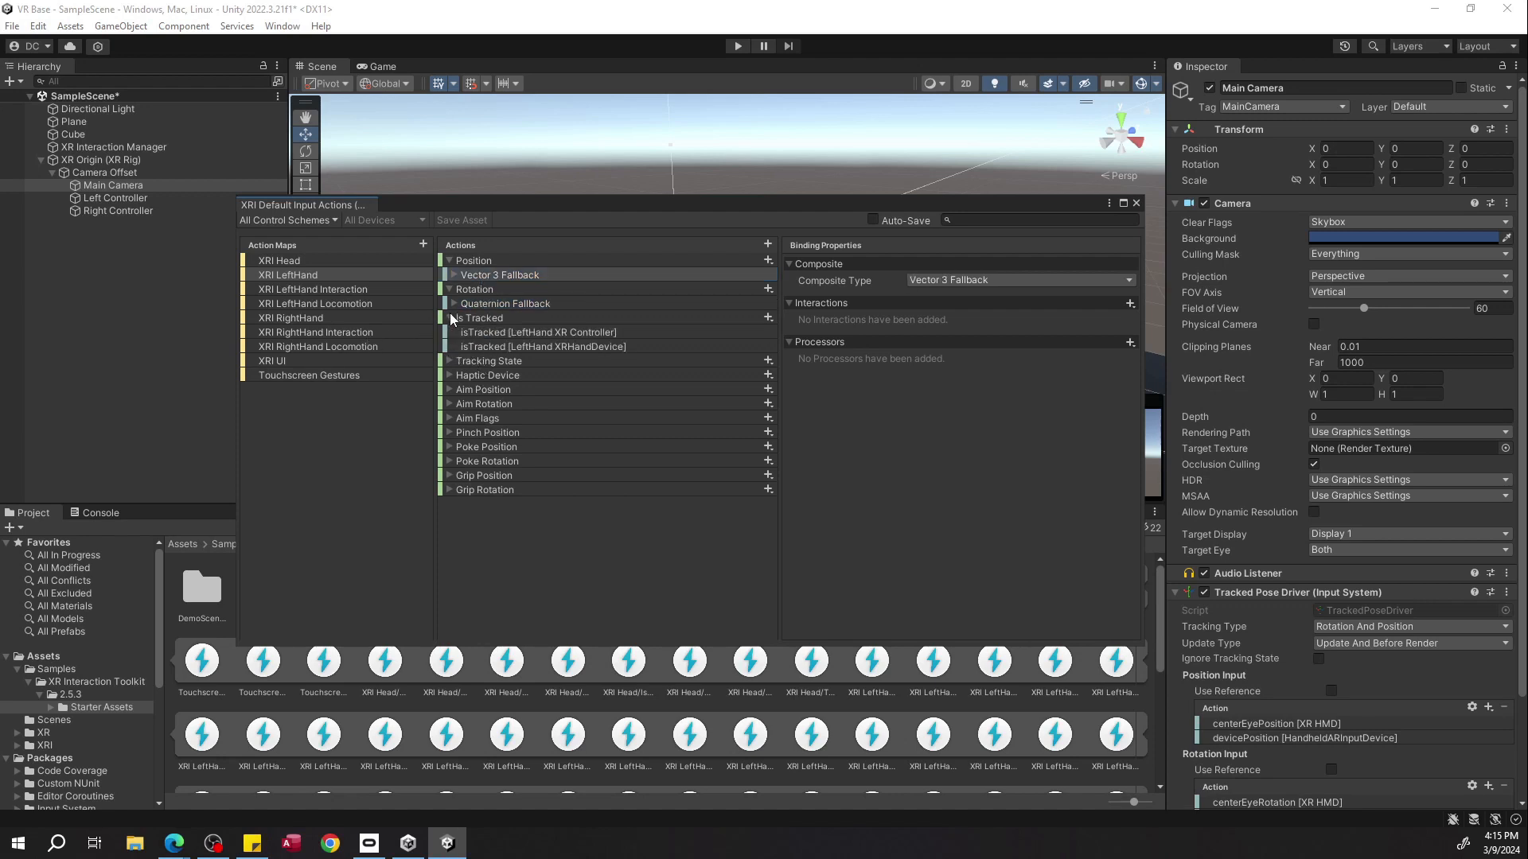
pyautogui.click(487, 333)
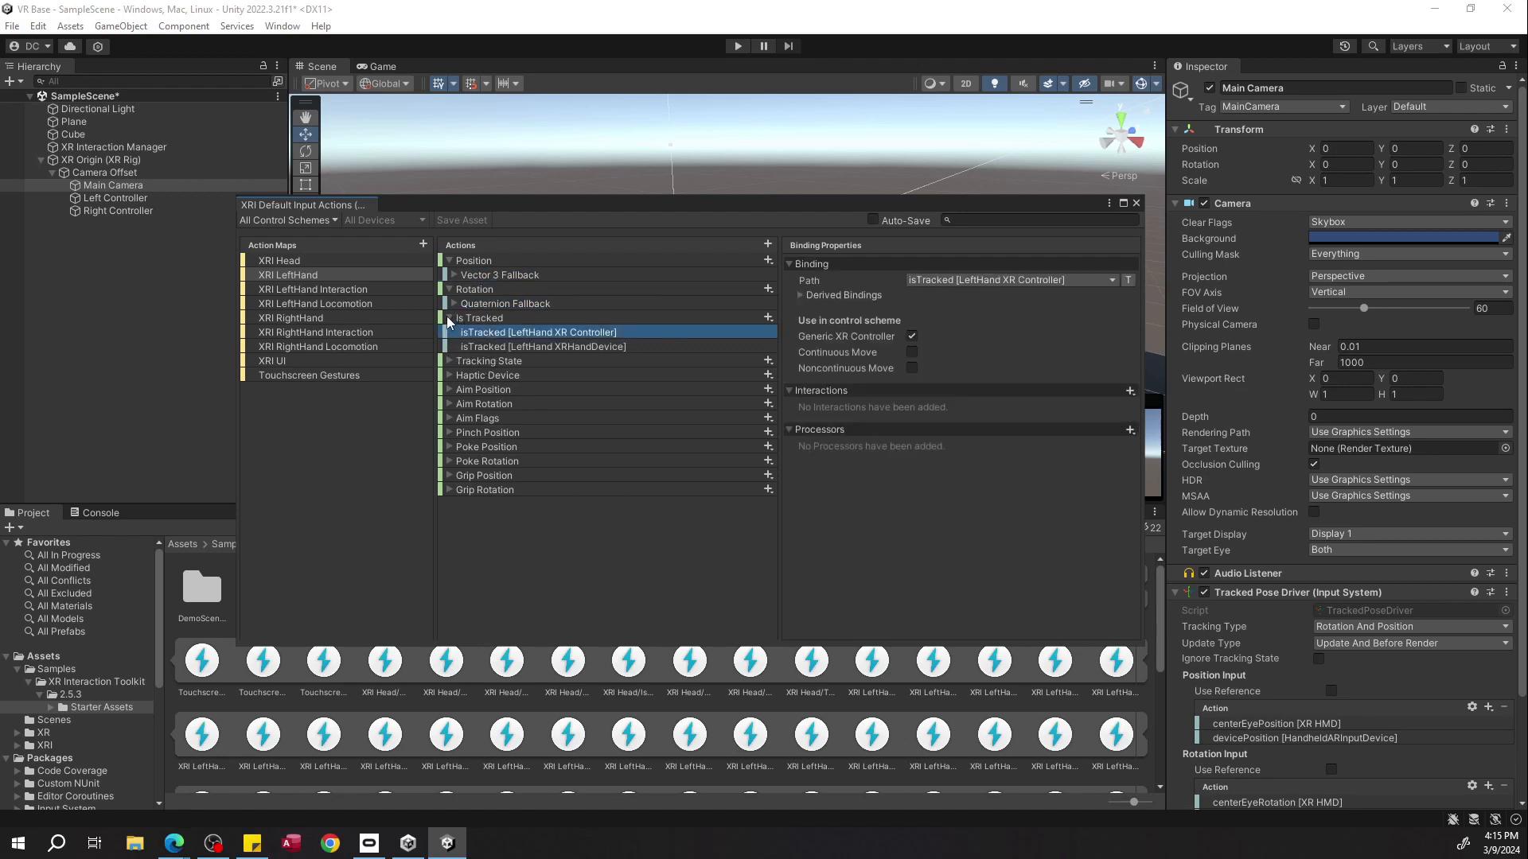
pyautogui.click(449, 318)
pyautogui.click(453, 304)
pyautogui.click(454, 303)
pyautogui.click(454, 276)
pyautogui.click(459, 275)
pyautogui.click(453, 274)
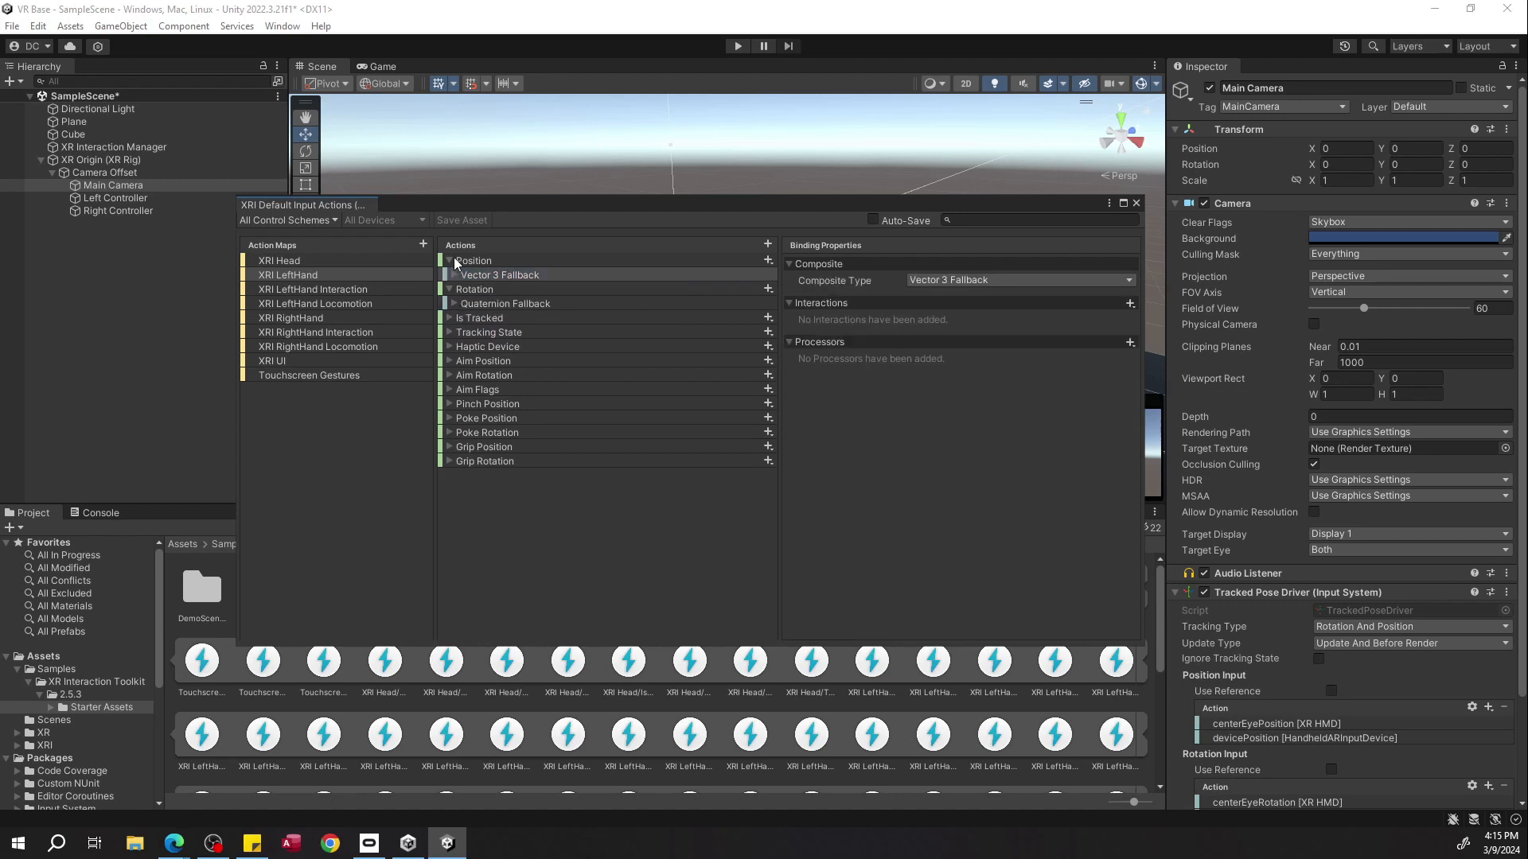
pyautogui.click(455, 258)
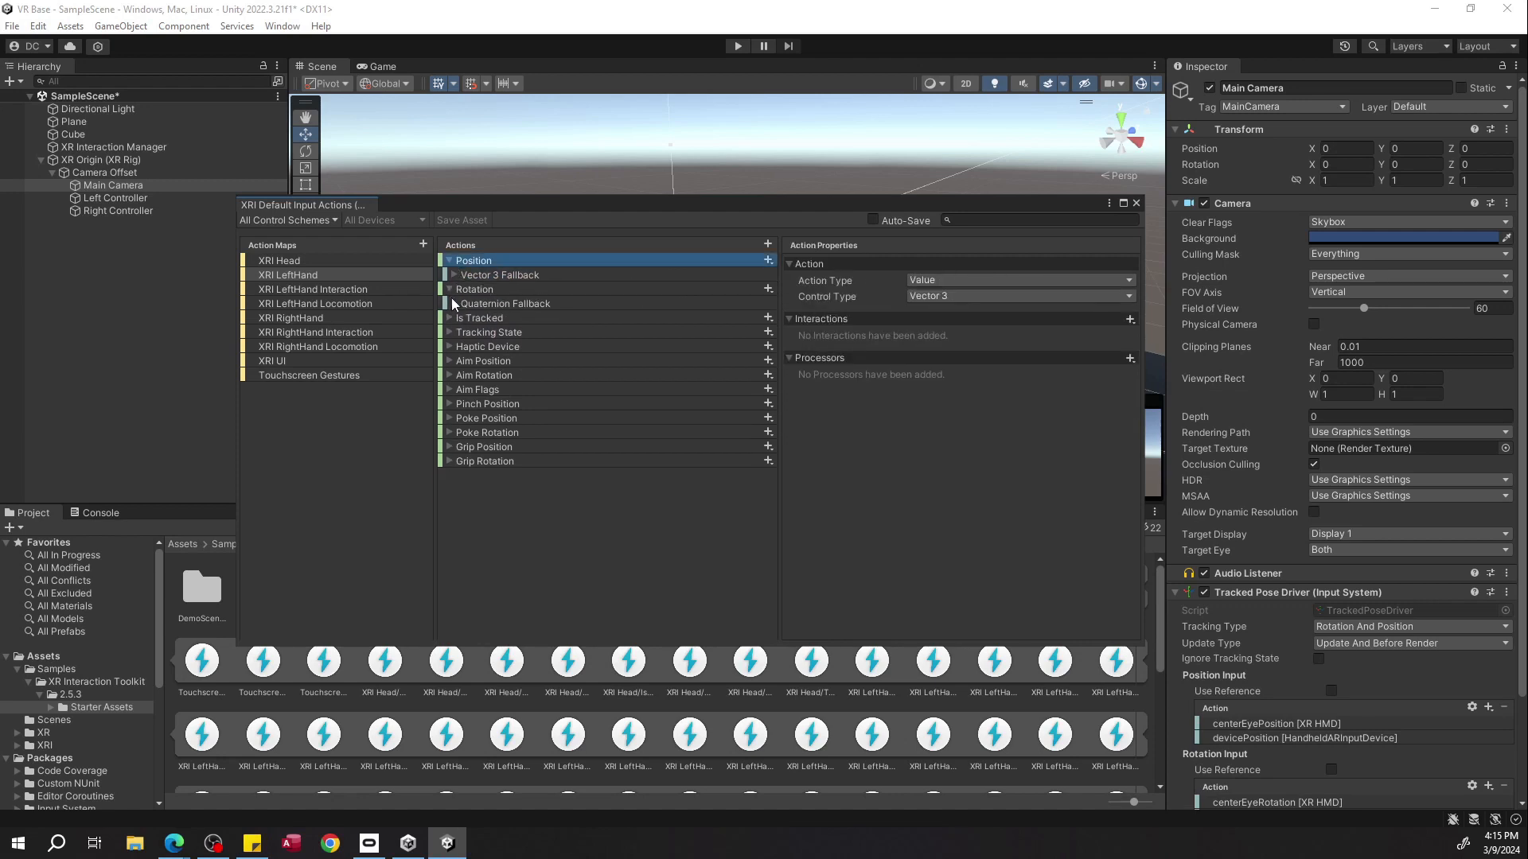
pyautogui.click(365, 279)
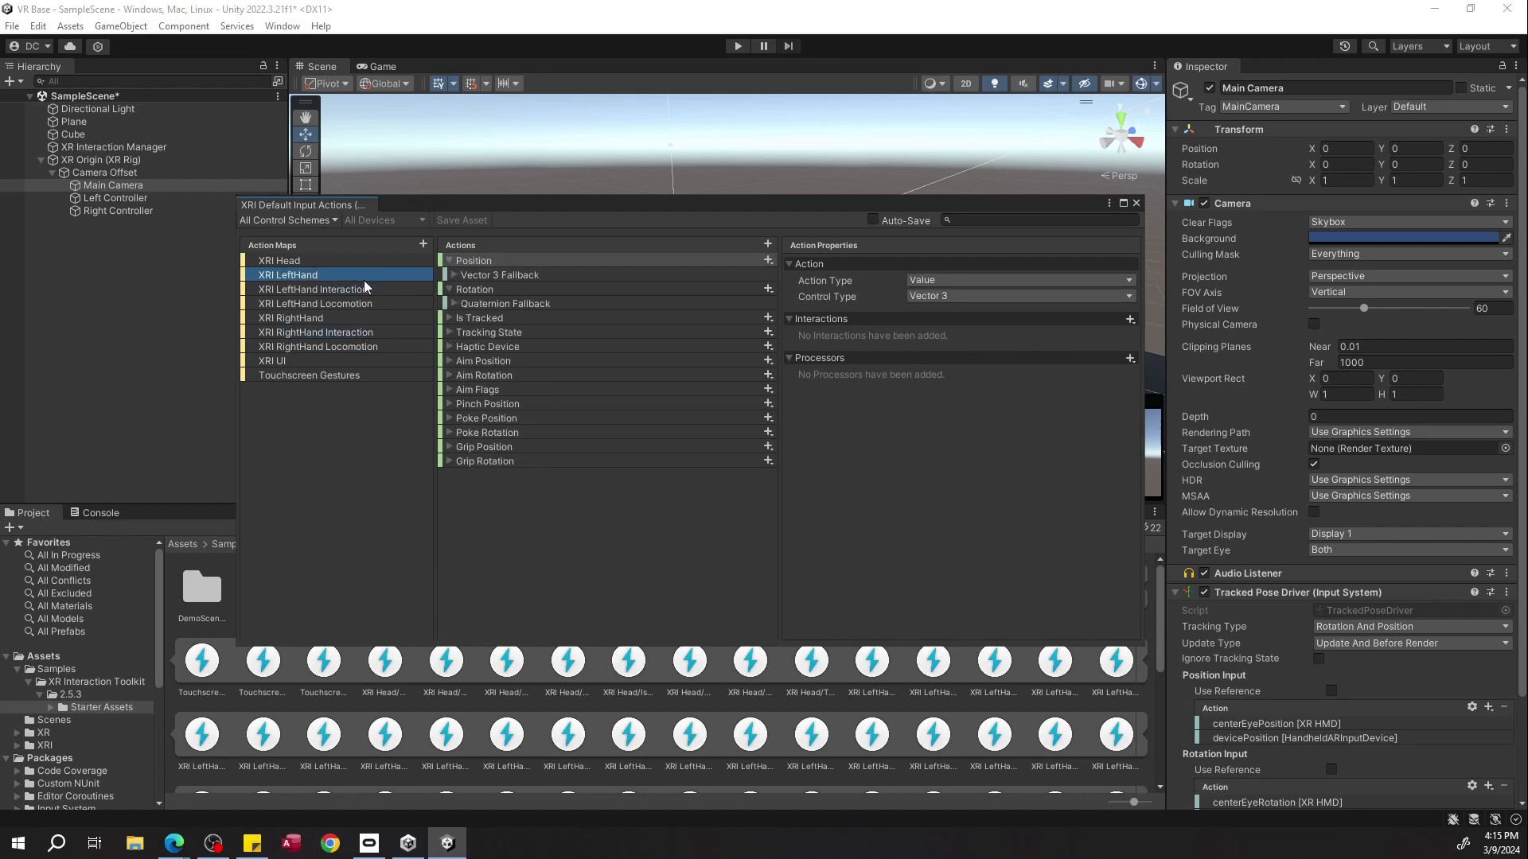
pyautogui.click(1137, 204)
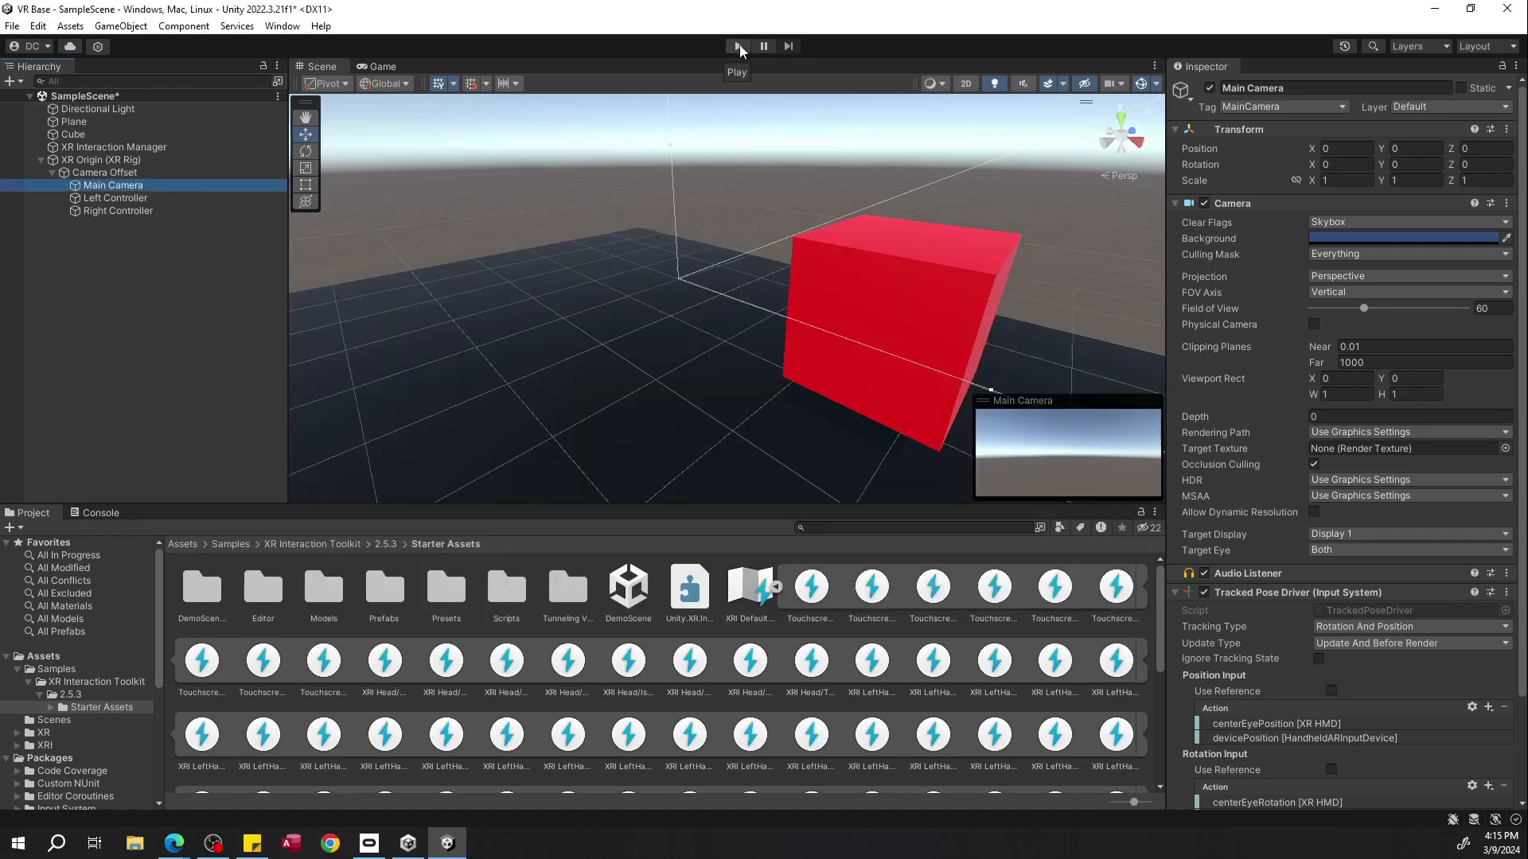
# Run the scene in Play mode and inspect the headset camera and controller tracking in the scene, then stop playing.
pyautogui.click(739, 45)
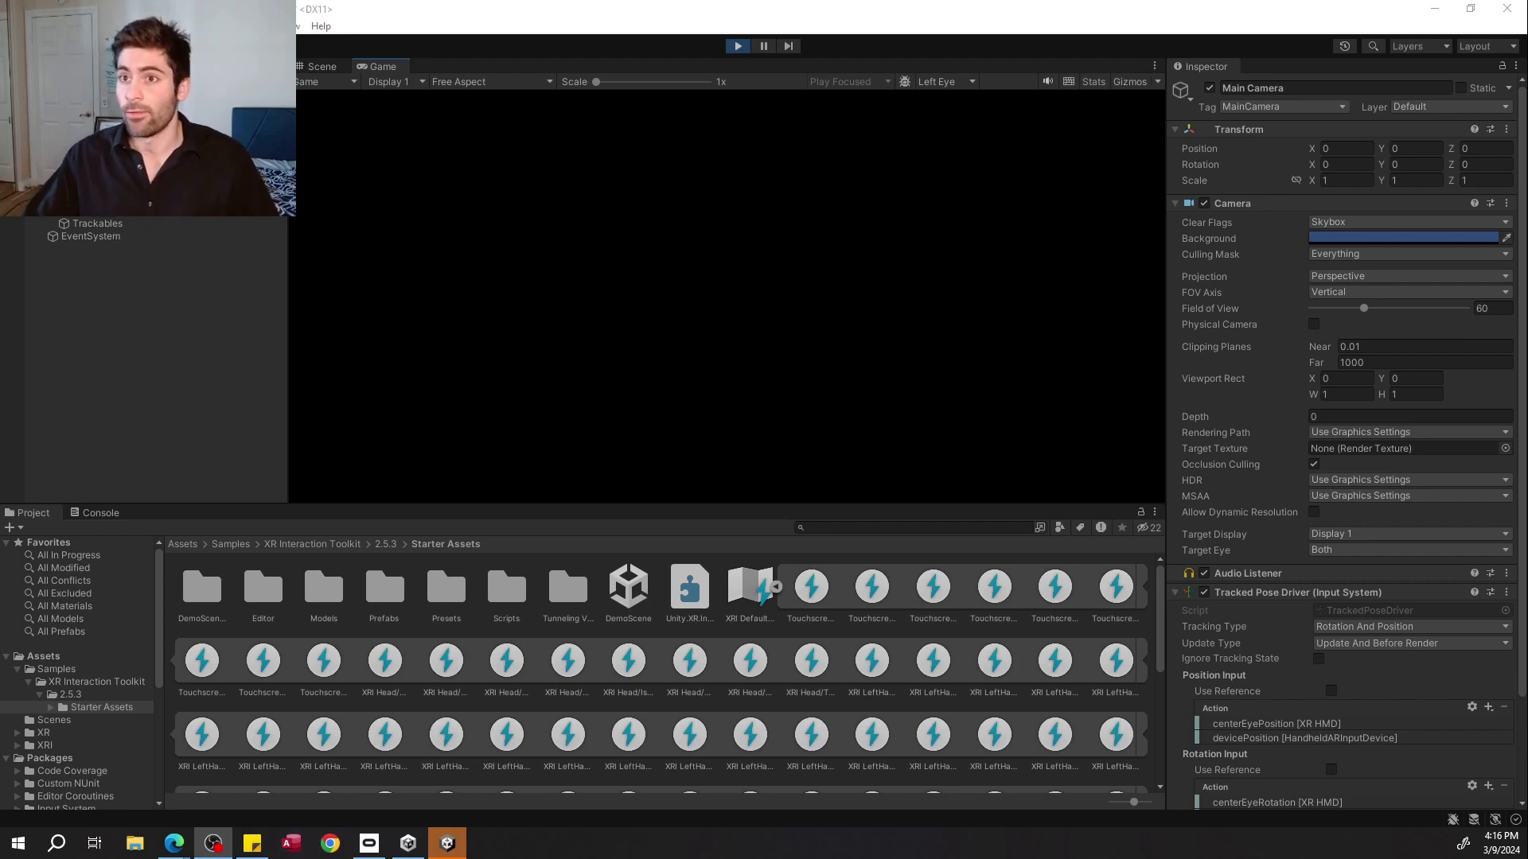
pyautogui.click(133, 201)
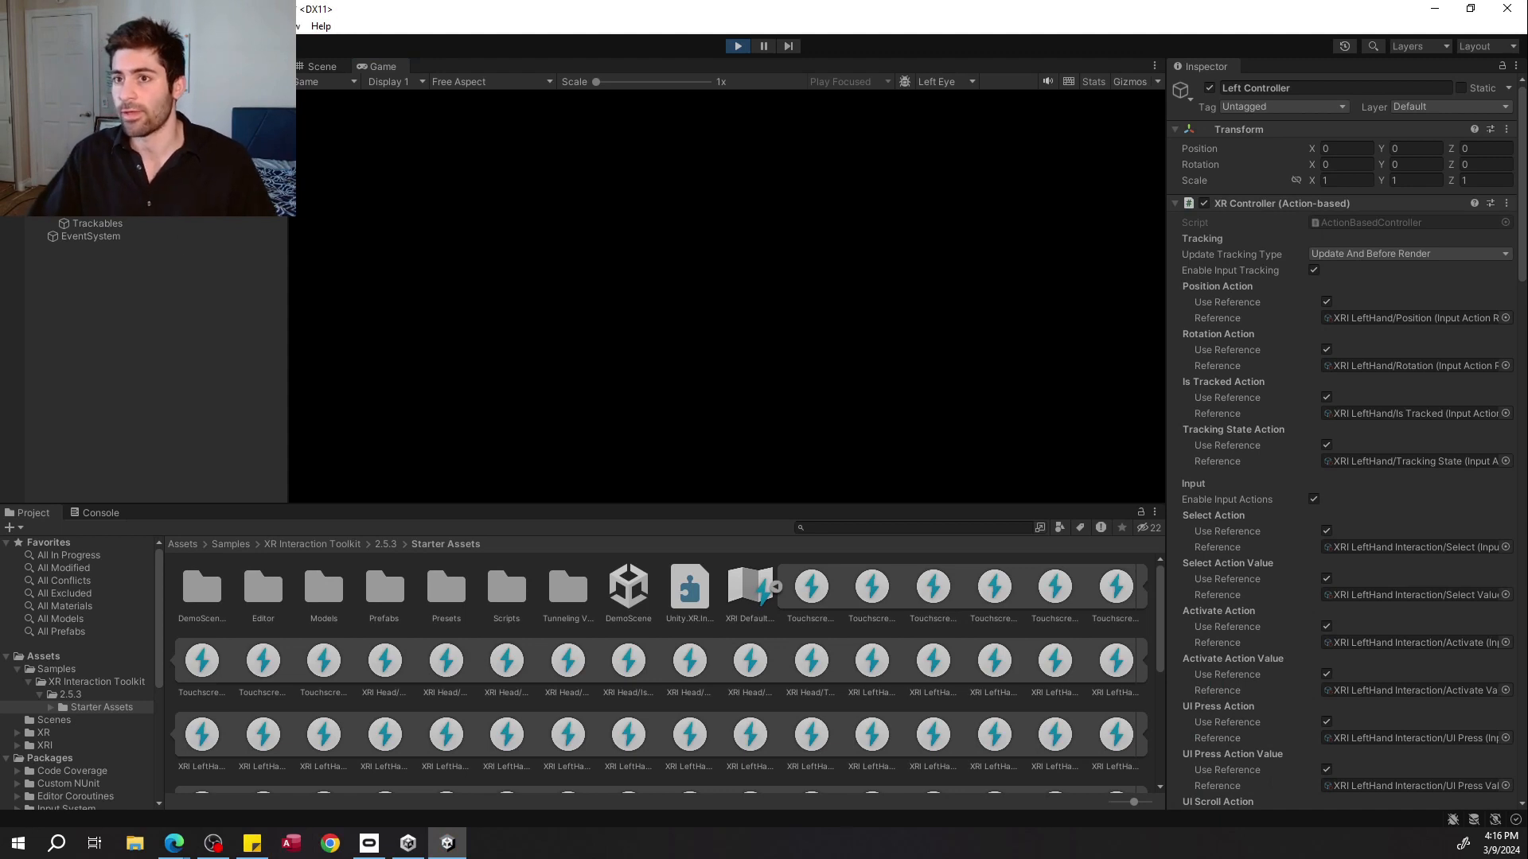
pyautogui.click(111, 160)
pyautogui.click(322, 67)
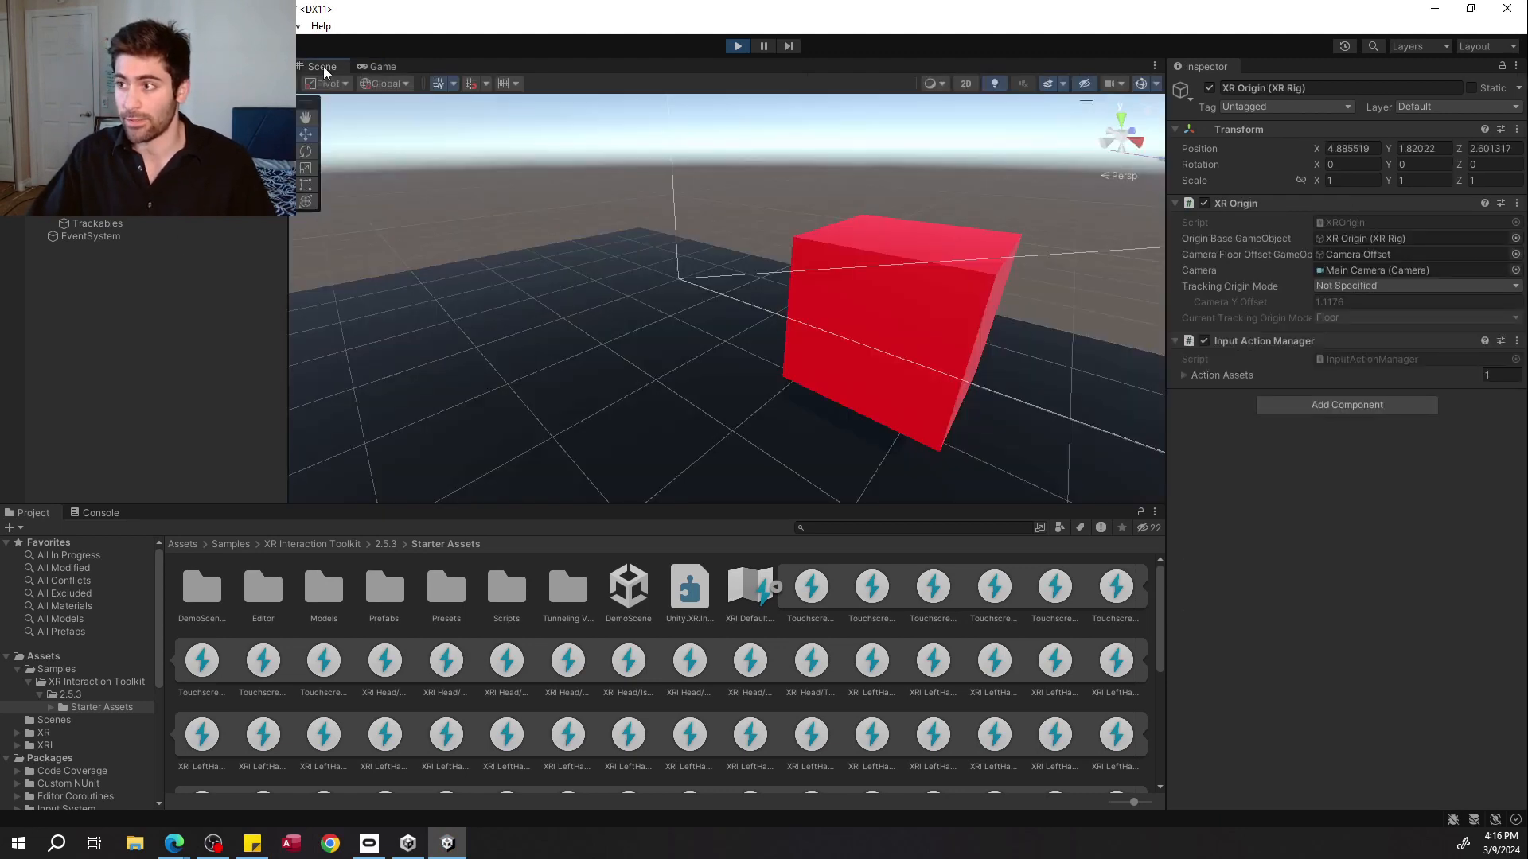
pyautogui.click(619, 298)
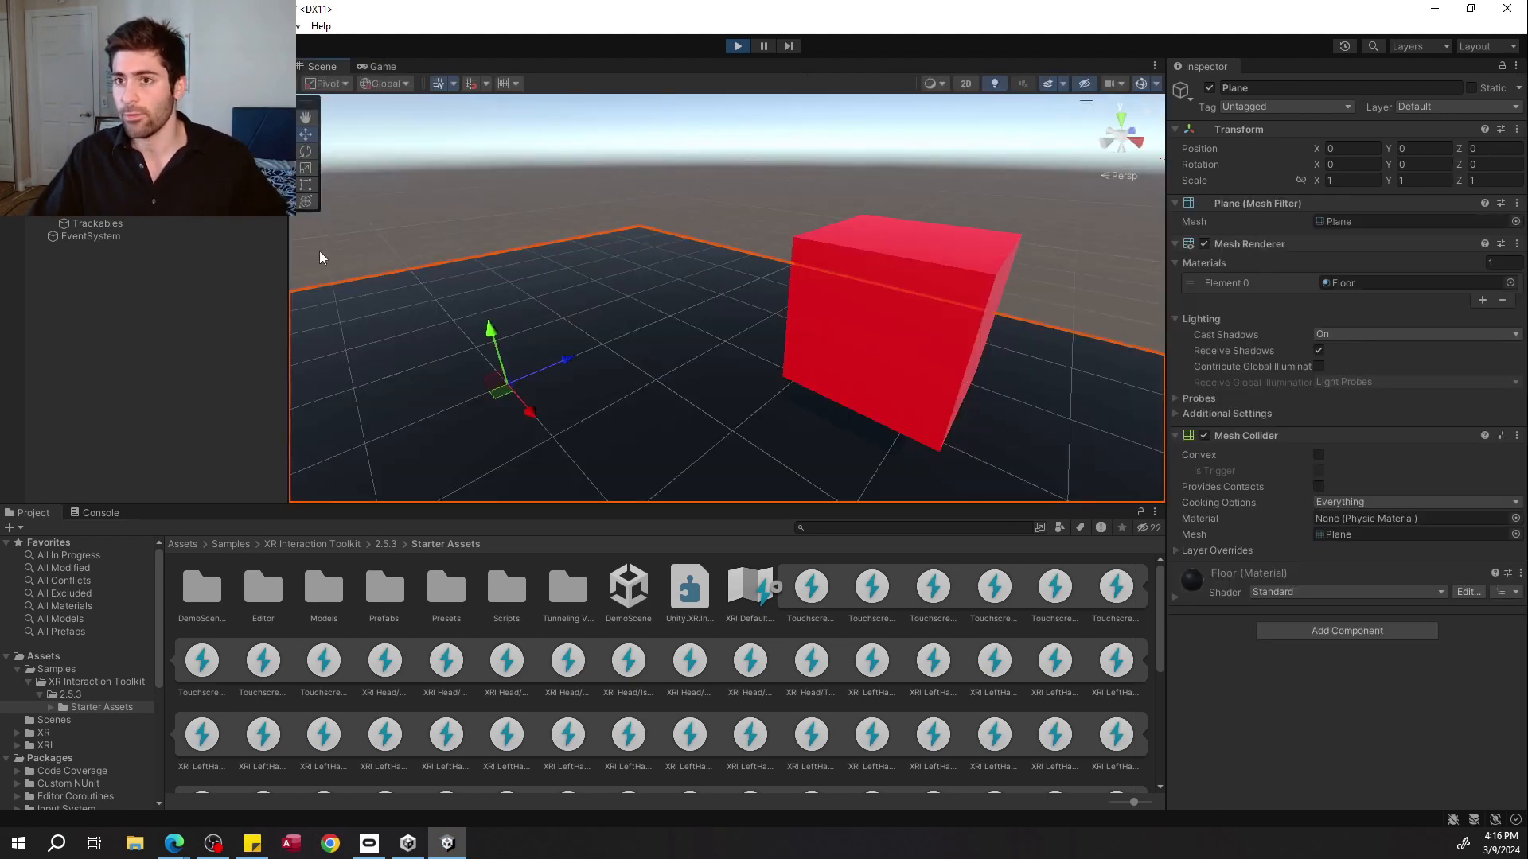
pyautogui.click(111, 185)
pyautogui.click(111, 173)
pyautogui.click(112, 198)
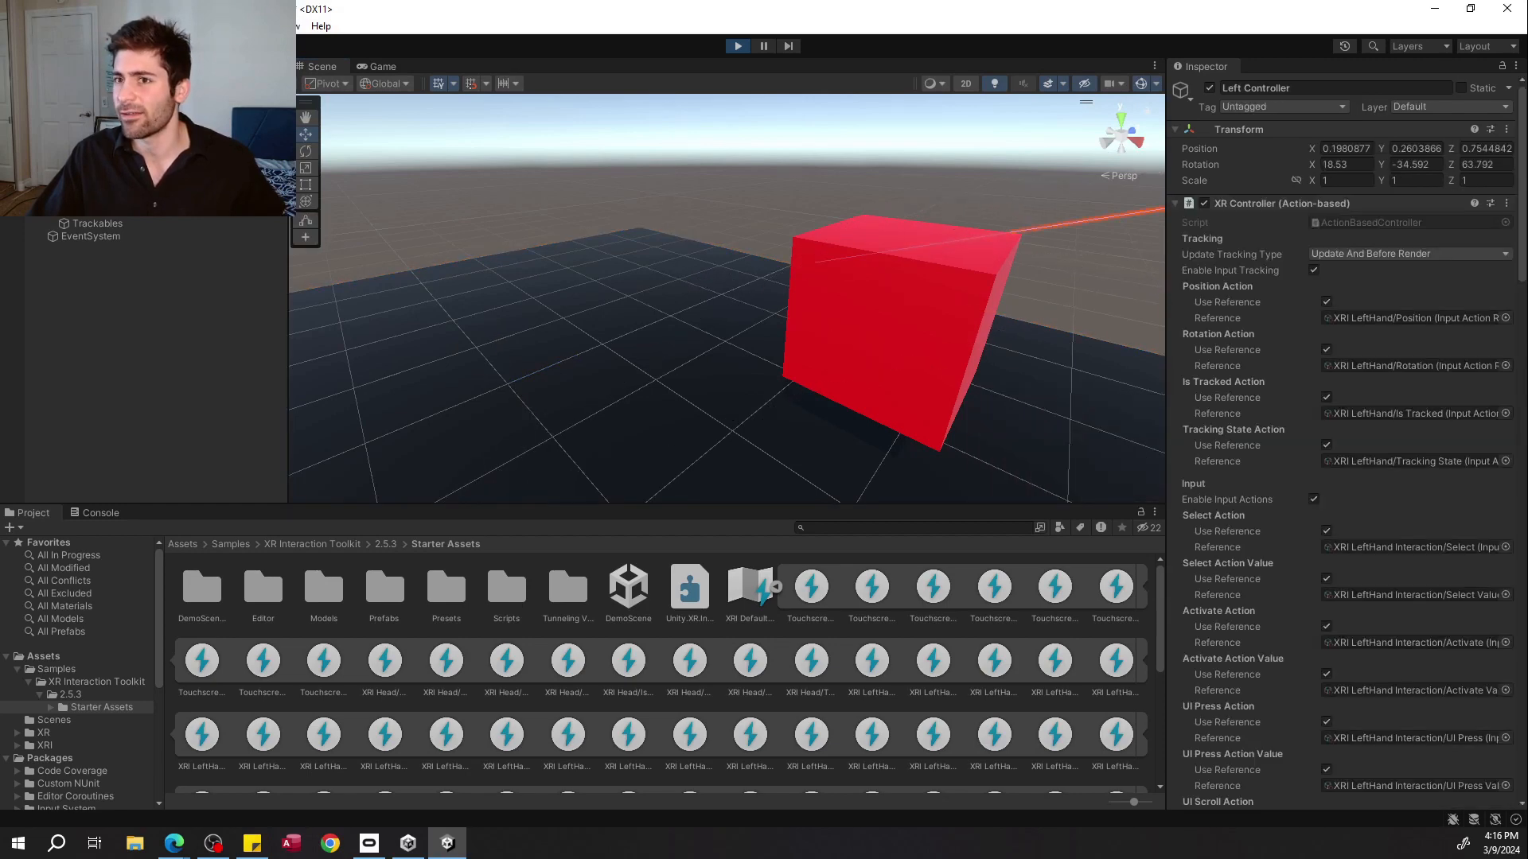
pyautogui.click(112, 185)
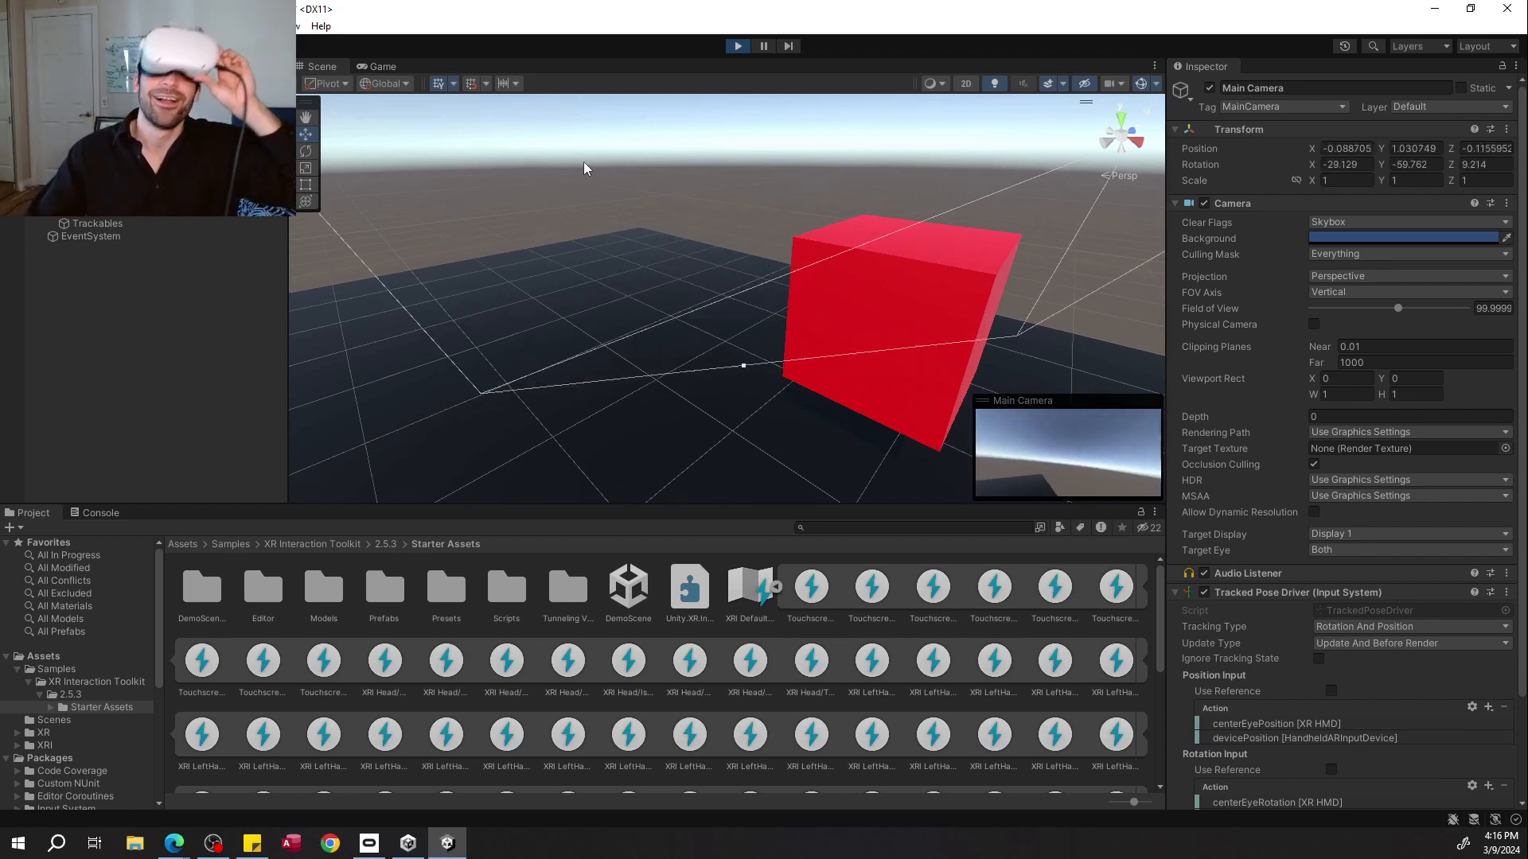
pyautogui.scroll(-5, 781, 274)
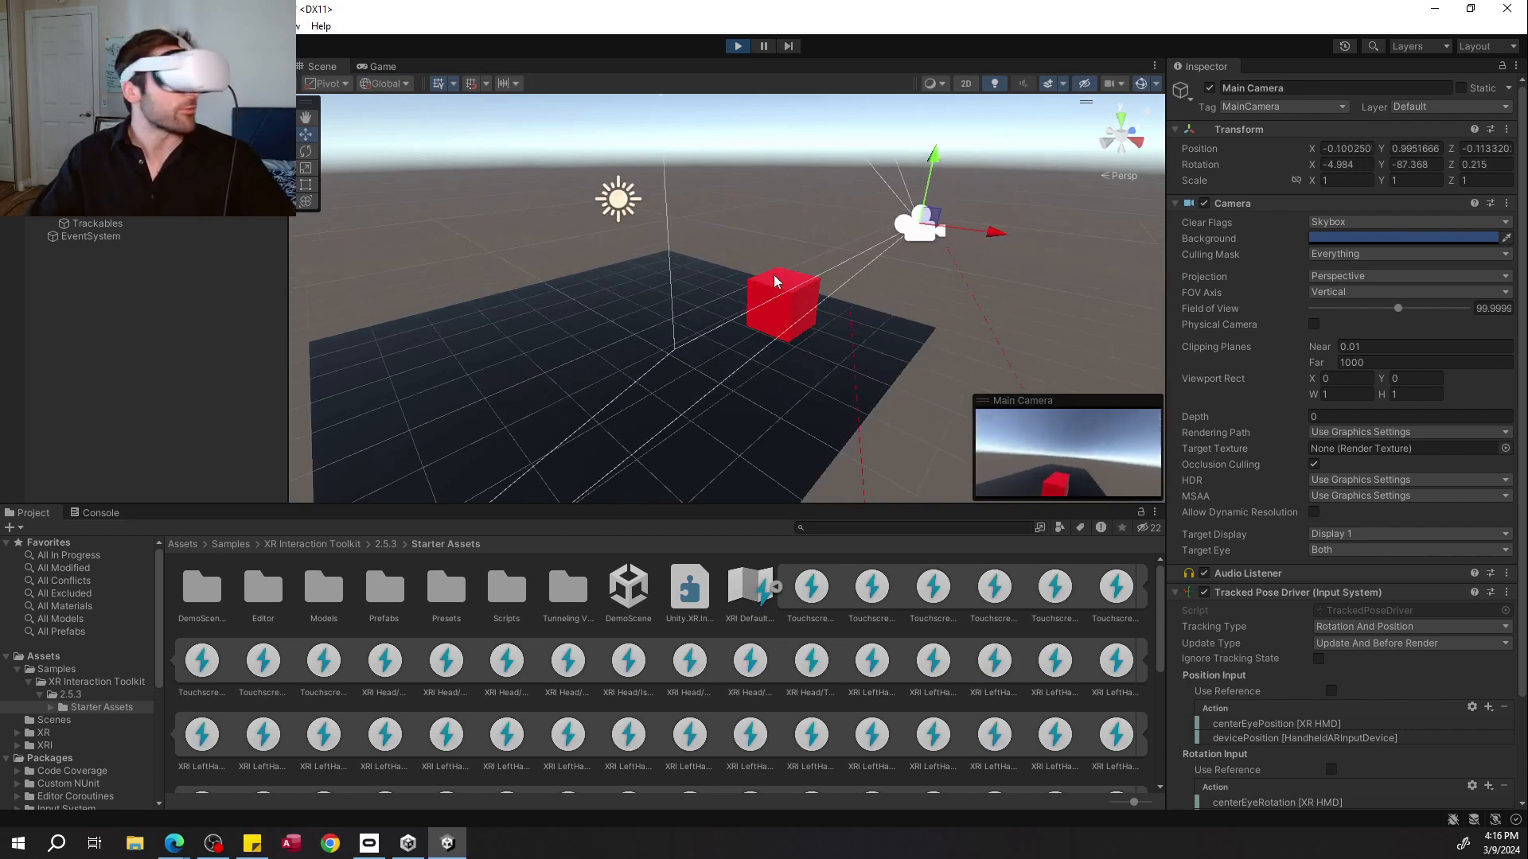
pyautogui.scroll(-3, 774, 277)
pyautogui.scroll(-4, 772, 274)
pyautogui.moveTo(772, 275); pyautogui.dragTo(828, 253, button='right')
pyautogui.press('q')
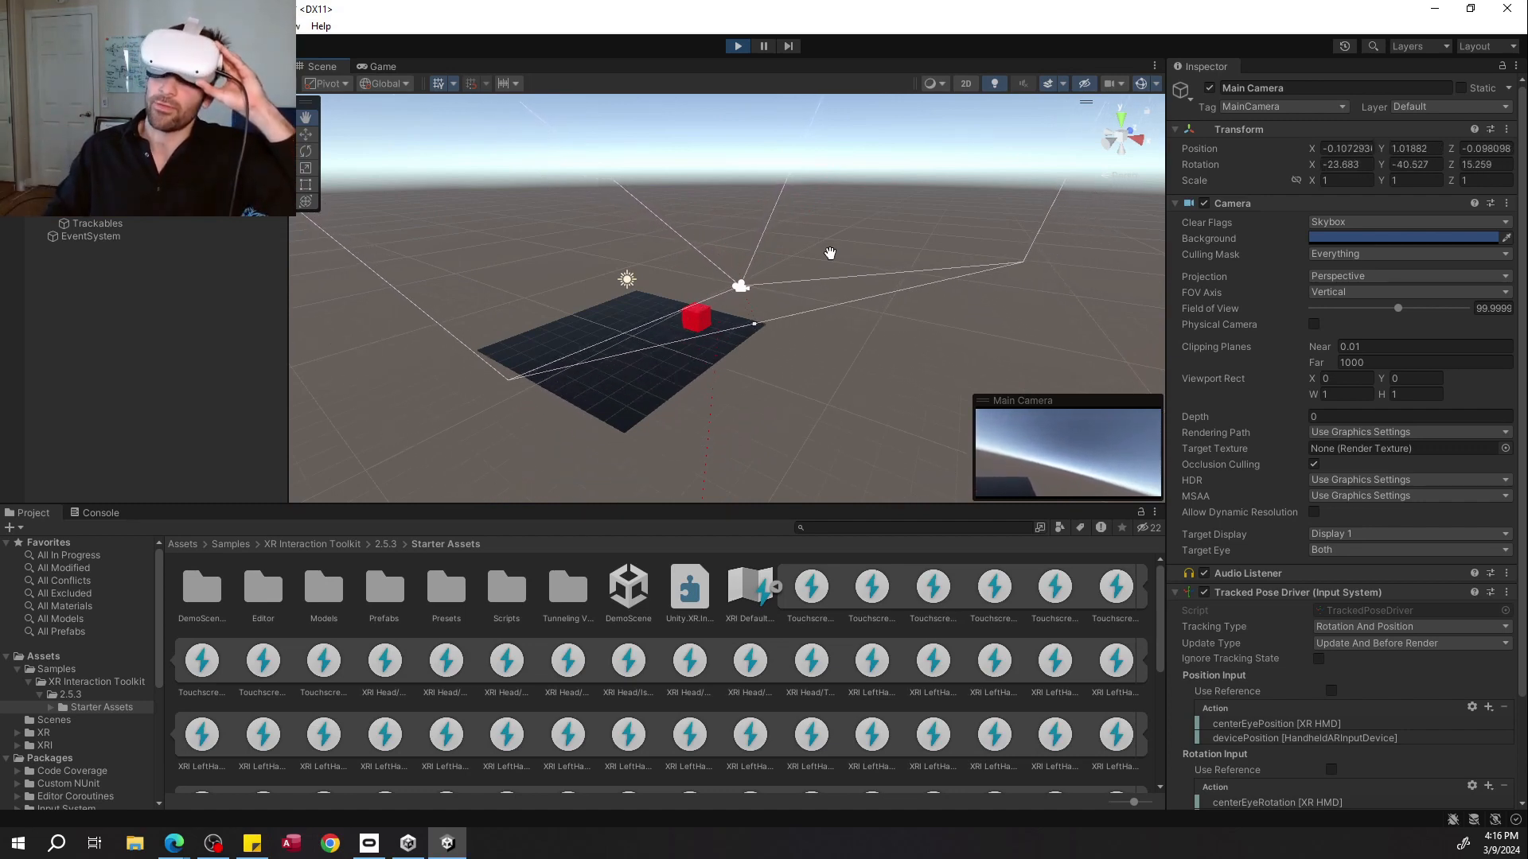
pyautogui.click(375, 68)
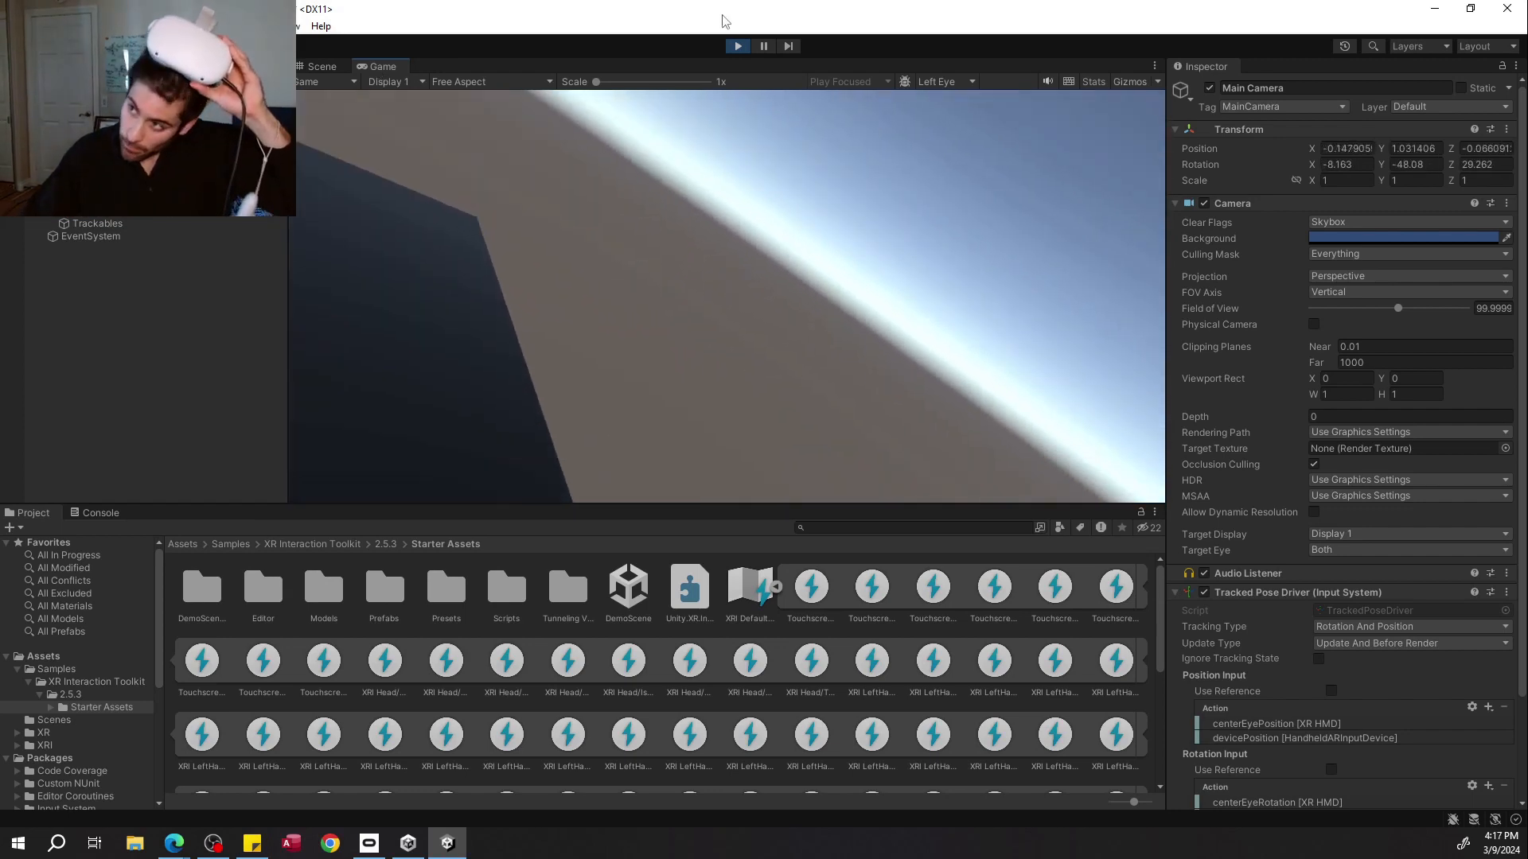
pyautogui.click(737, 45)
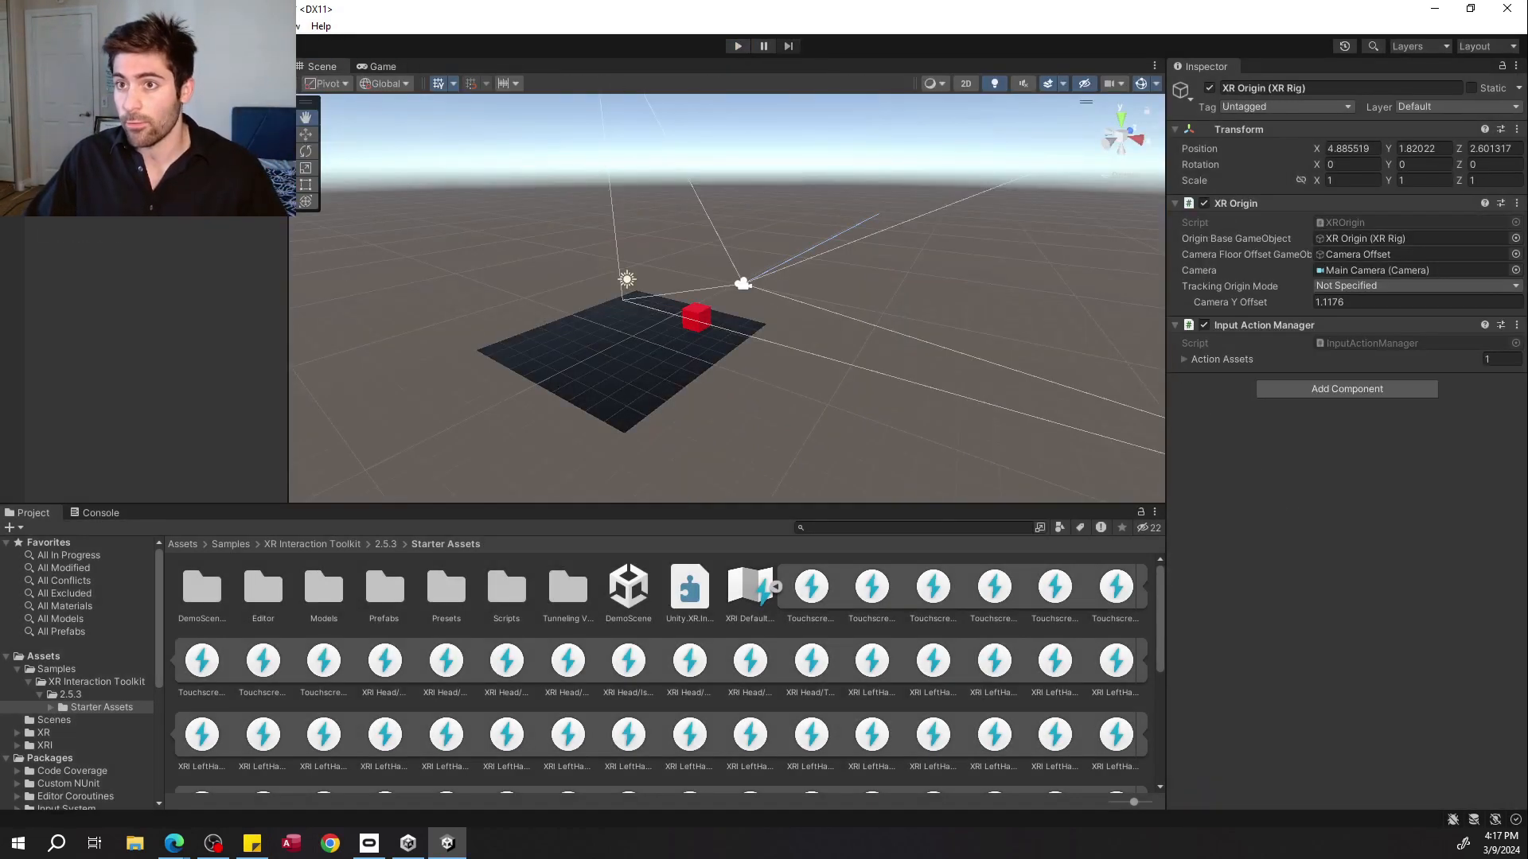
# Reset the XR Origin's position to 0, 0, 0.
pyautogui.click(1355, 149)
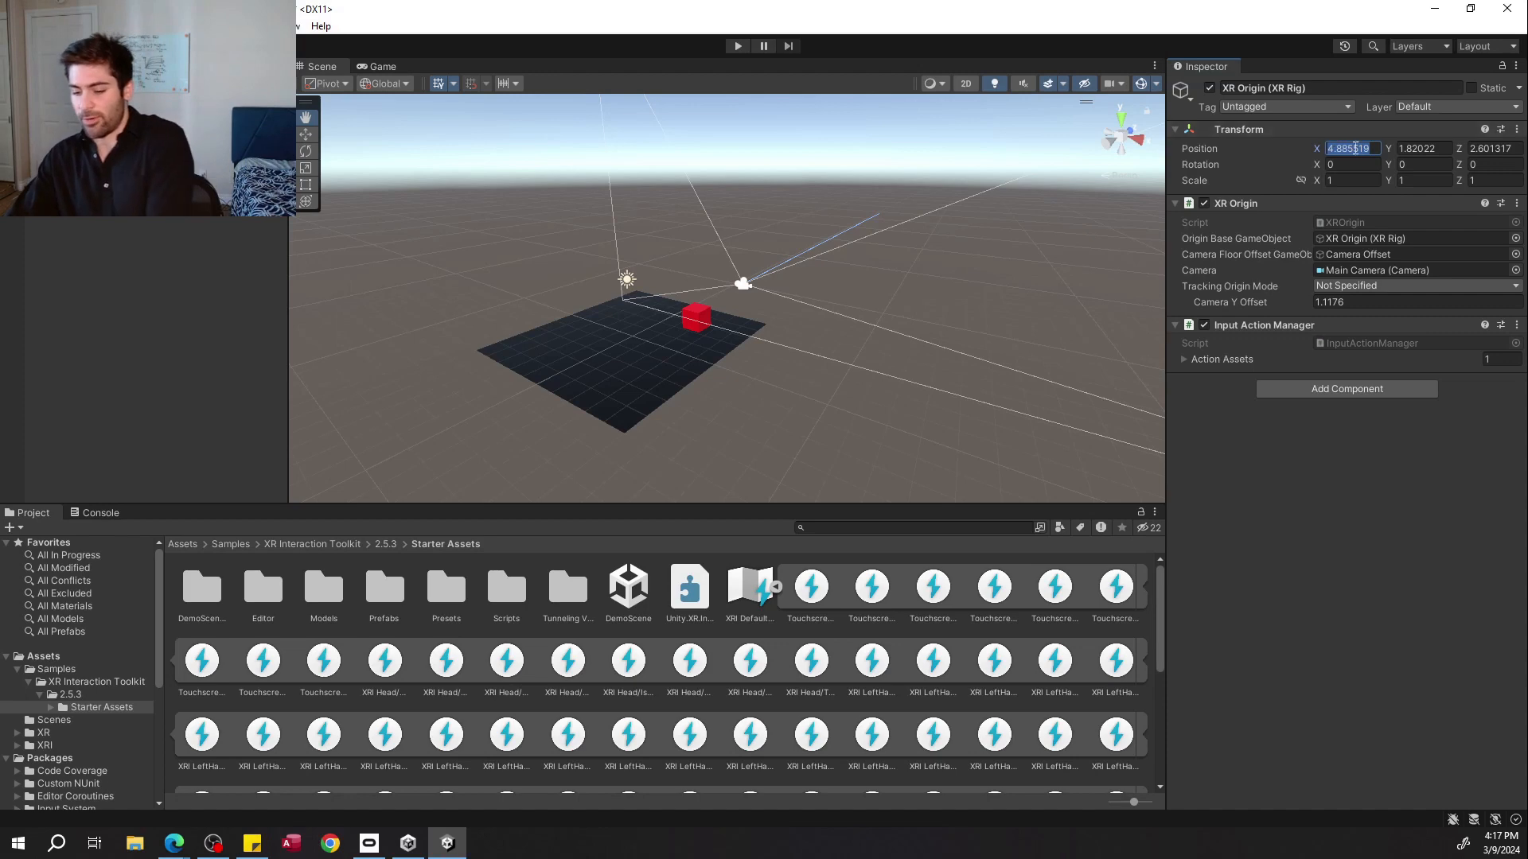
pyautogui.write('0')
pyautogui.press('Tab')
pyautogui.write('0')
pyautogui.click(1474, 148)
pyautogui.write('0')
pyautogui.moveTo(883, 258); pyautogui.dragTo(769, 270, button='right')
pyautogui.press('w')
# Create a new 3D cube in the scene and duplicate it.
pyautogui.click(88, 170)
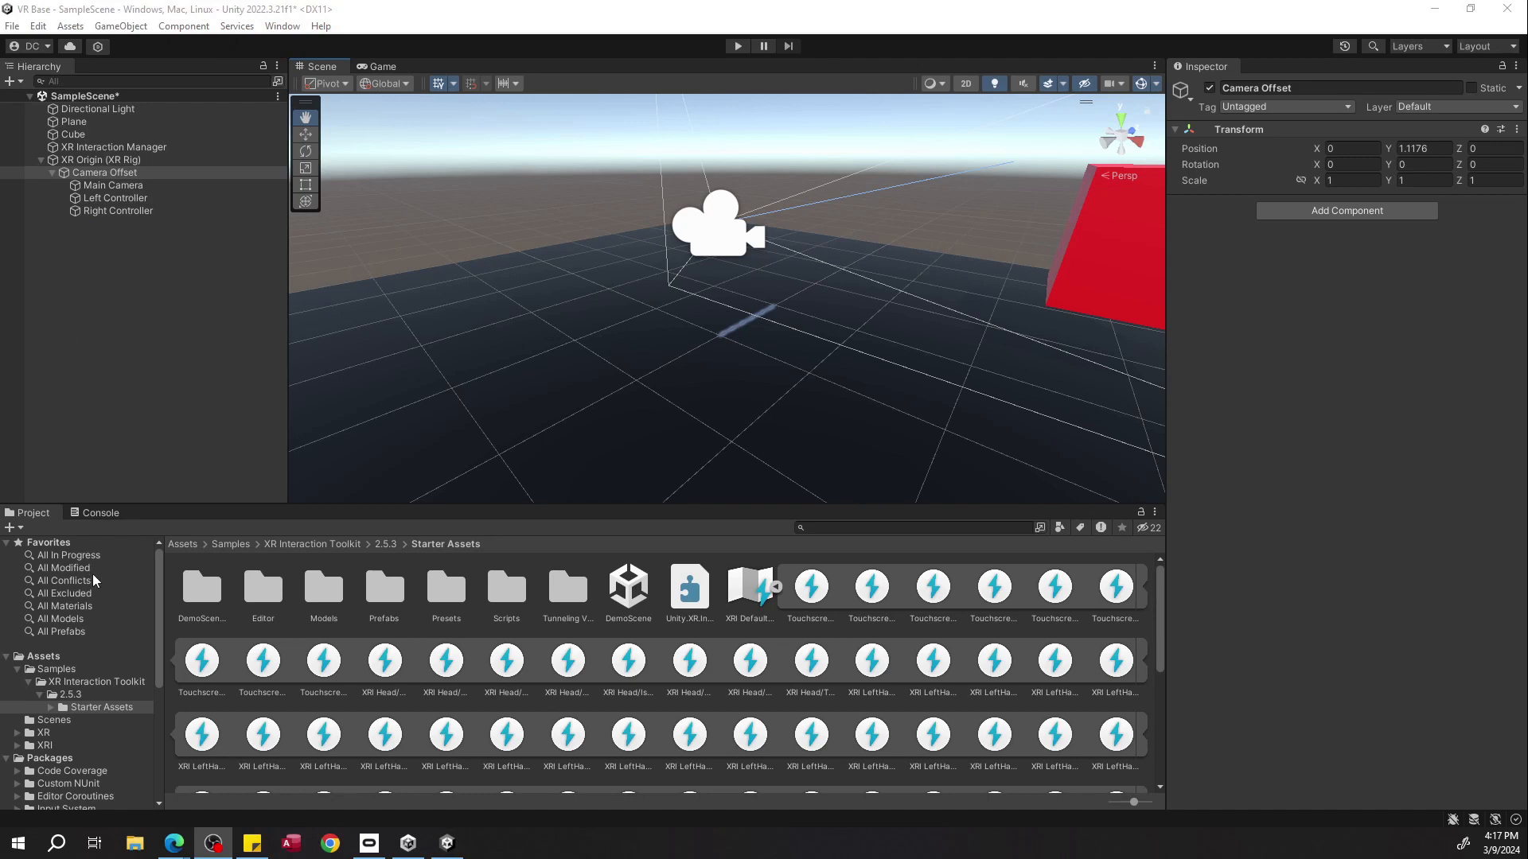
pyautogui.click(80, 670)
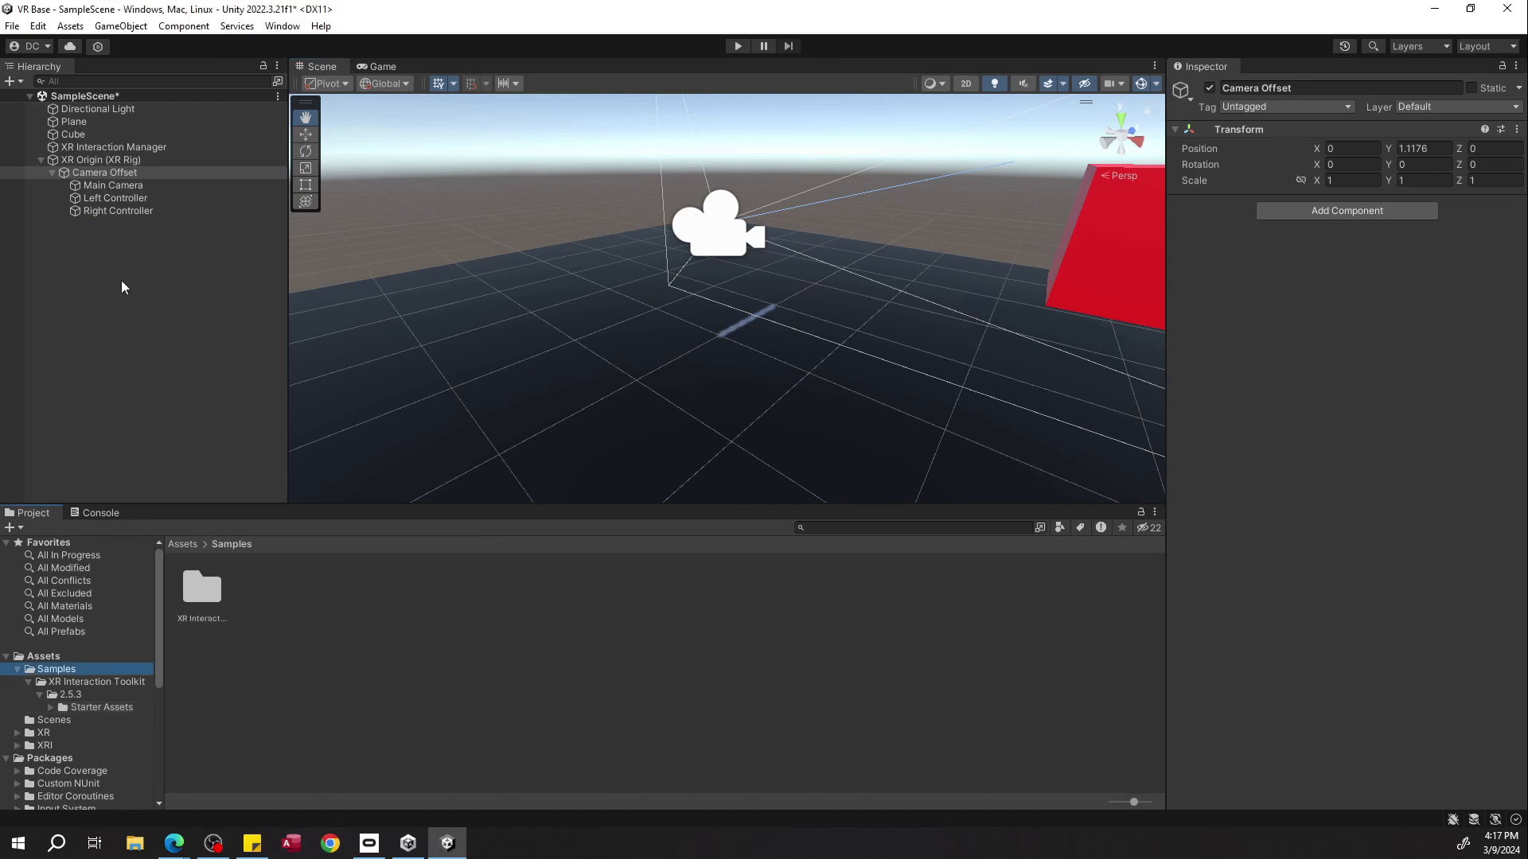
pyautogui.click(121, 288)
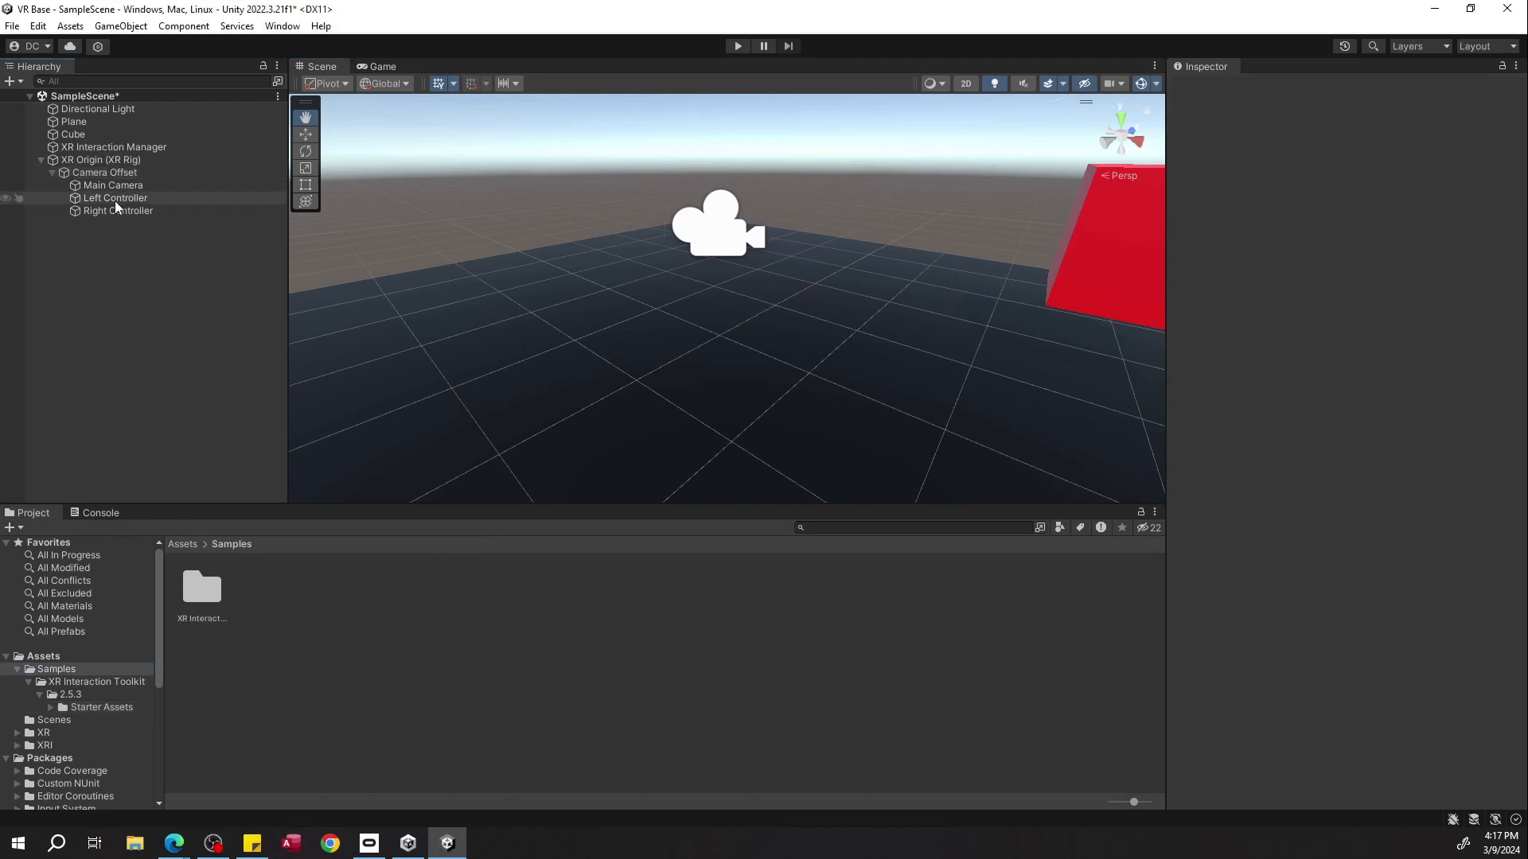
pyautogui.rightClick(133, 244)
pyautogui.moveTo(259, 473)
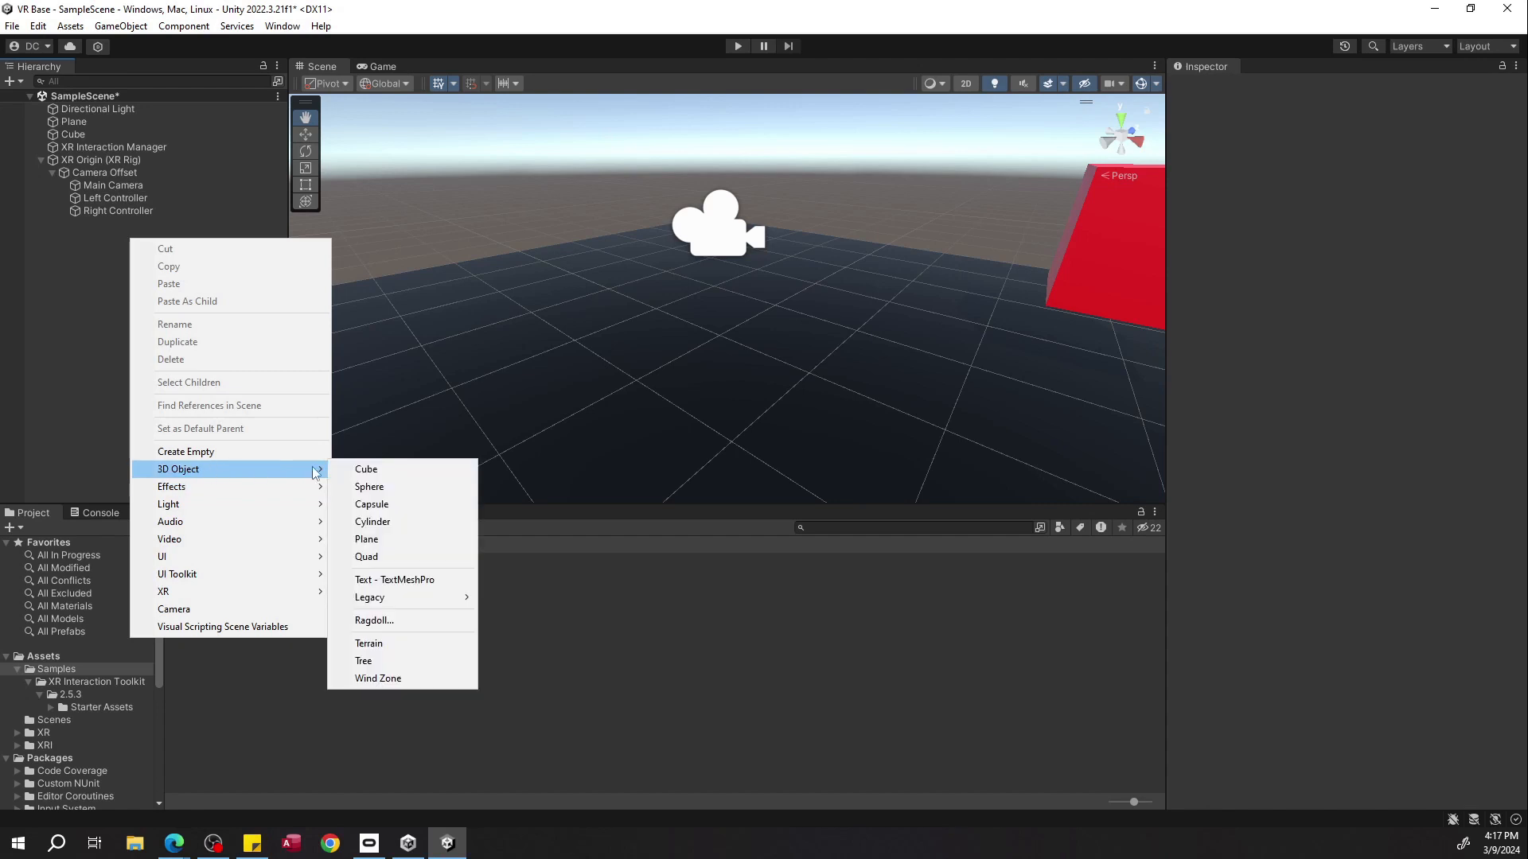
pyautogui.click(366, 469)
pyautogui.click(108, 225)
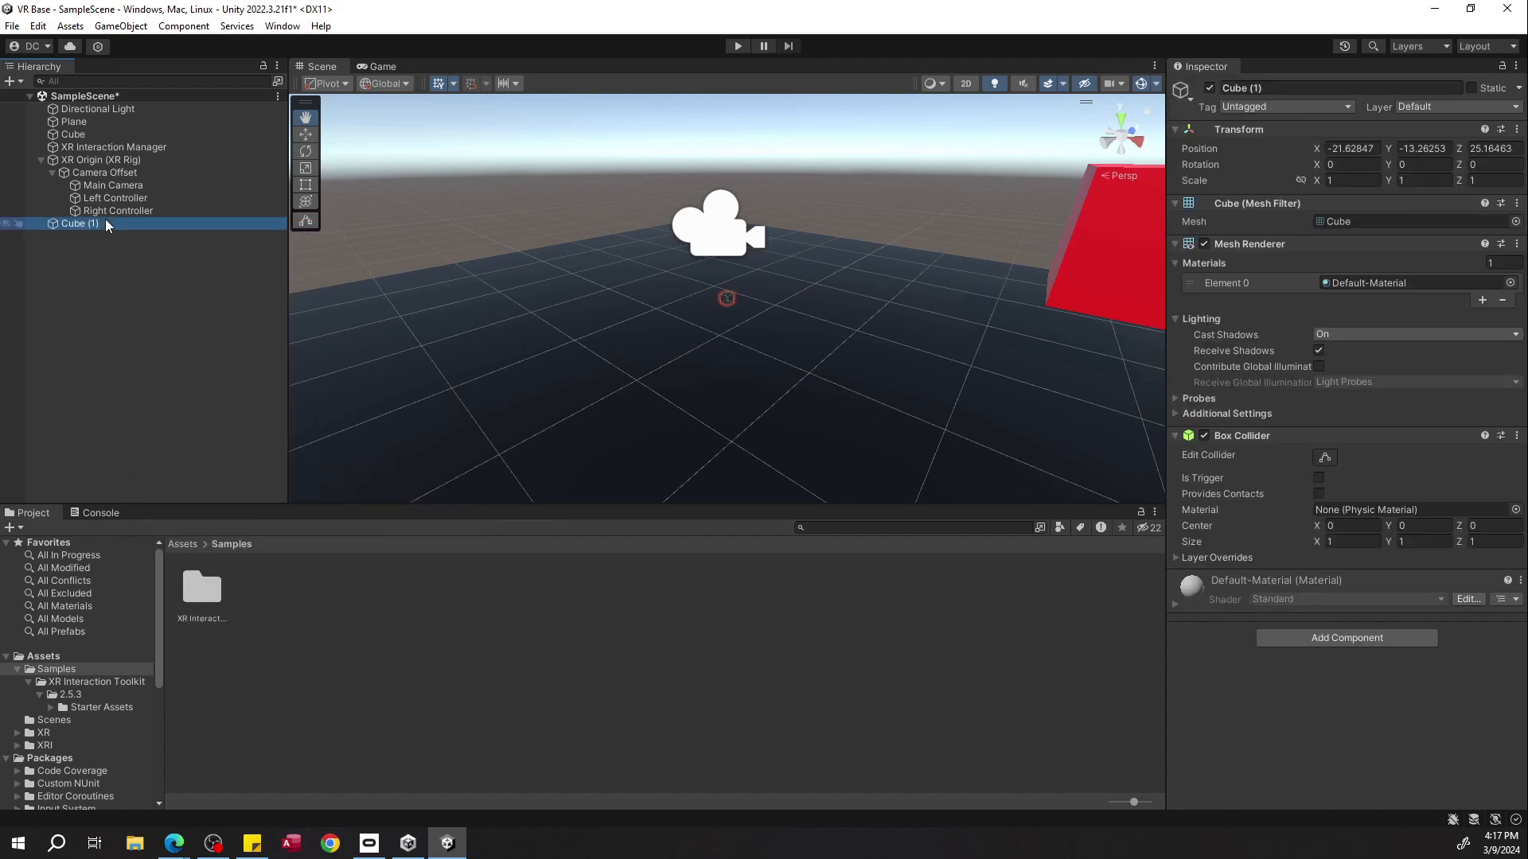
pyautogui.hotkey('ctrl', 'd')
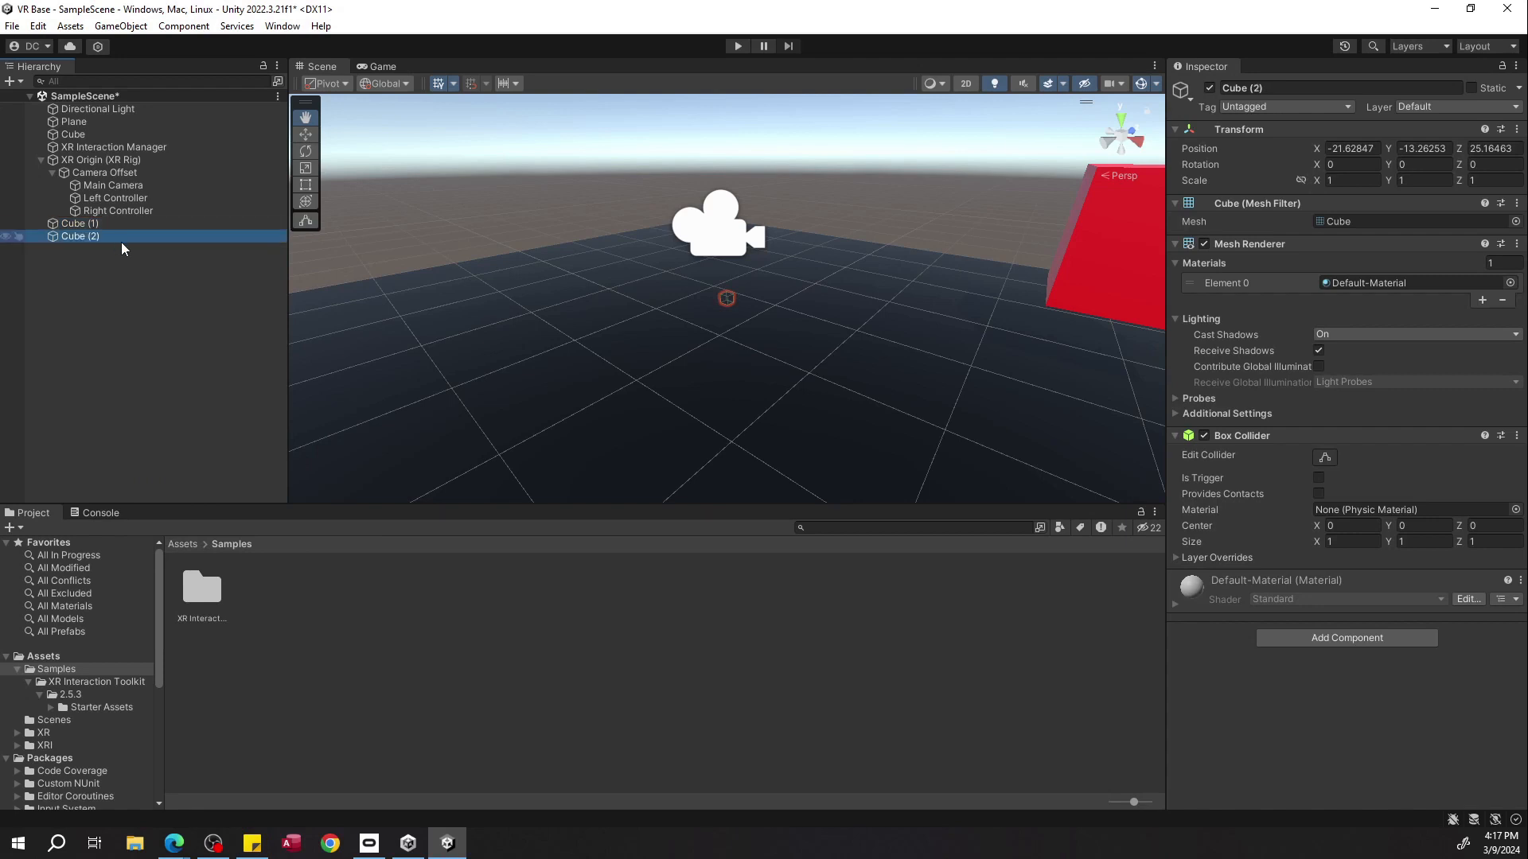
# Set the positions of Cube (1) and Cube (2) to 0, 0, 0.
pyautogui.doubleClick(130, 228)
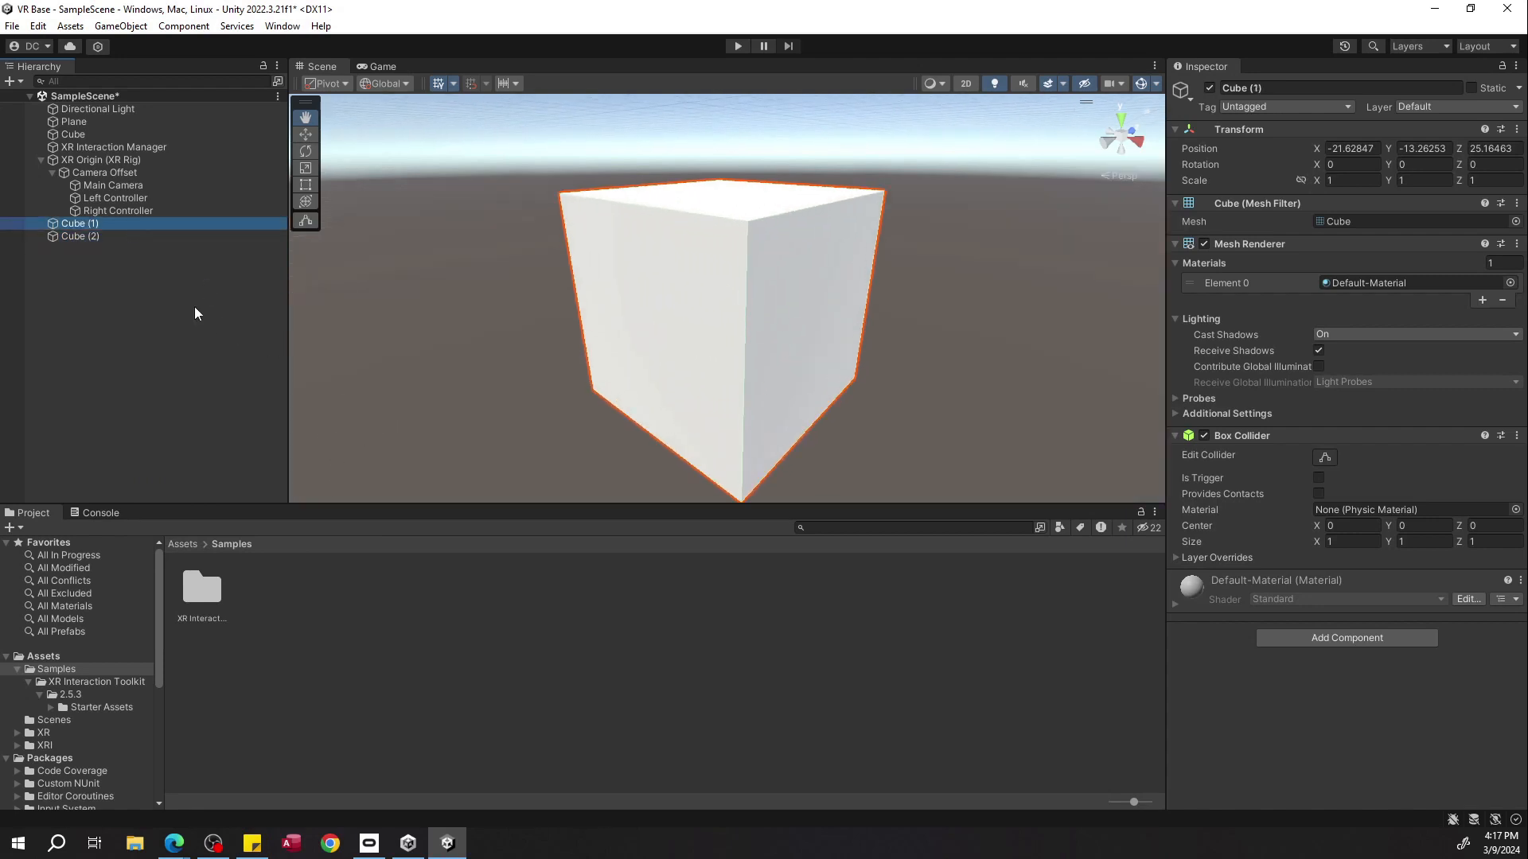
pyautogui.click(1349, 151)
pyautogui.write('0')
pyautogui.click(1441, 149)
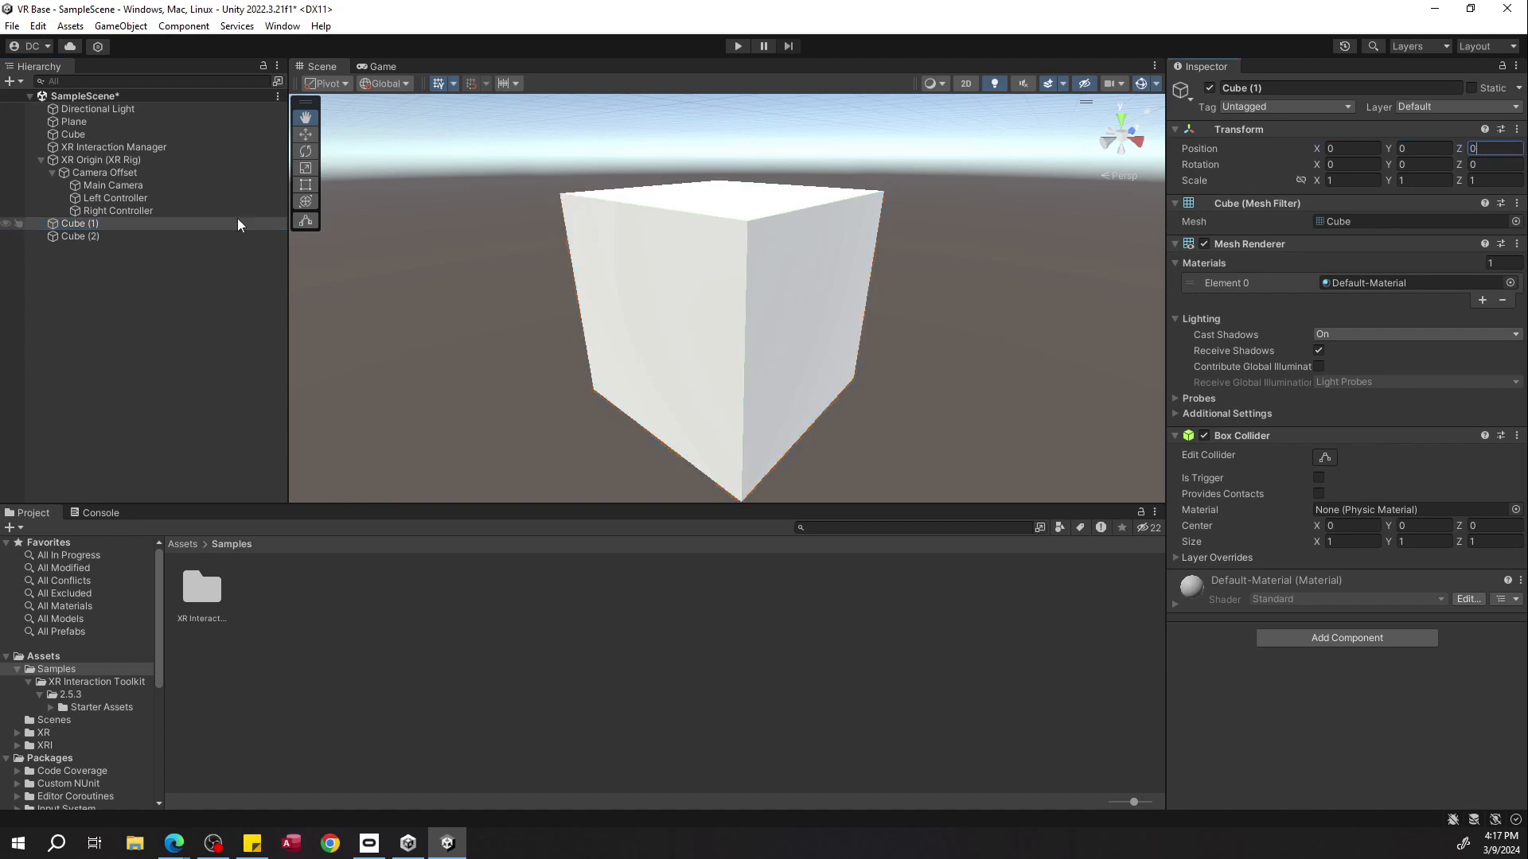
pyautogui.click(239, 236)
pyautogui.click(1350, 149)
pyautogui.write('0')
pyautogui.click(1422, 149)
pyautogui.write('0')
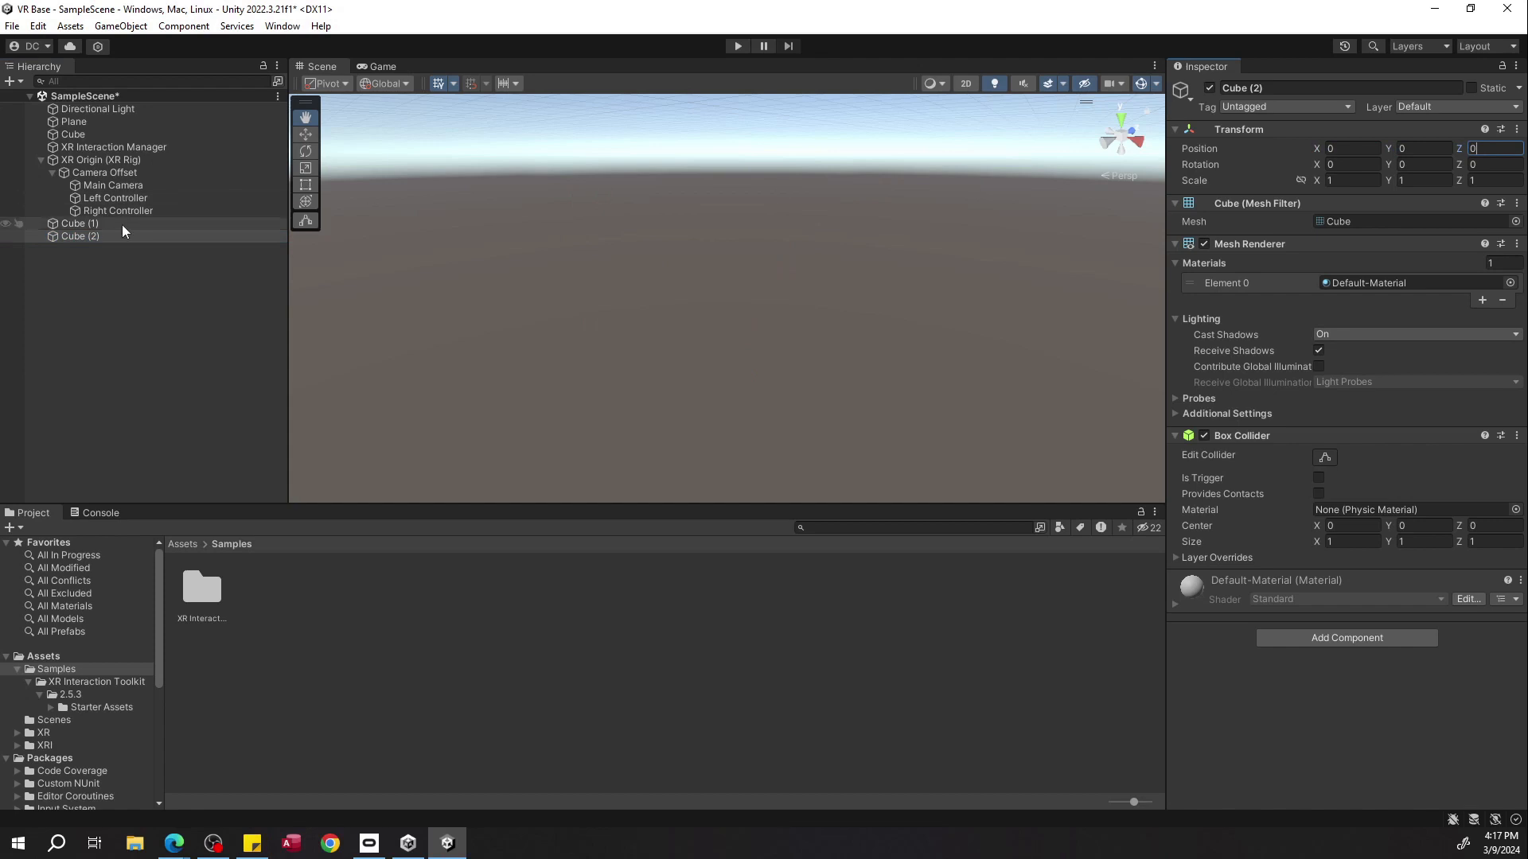
# Scale Cube (1) to 0.2 on all three axes.
pyautogui.doubleClick(124, 227)
pyautogui.moveTo(813, 343); pyautogui.dragTo(1247, 191, button='right')
pyautogui.press('s')
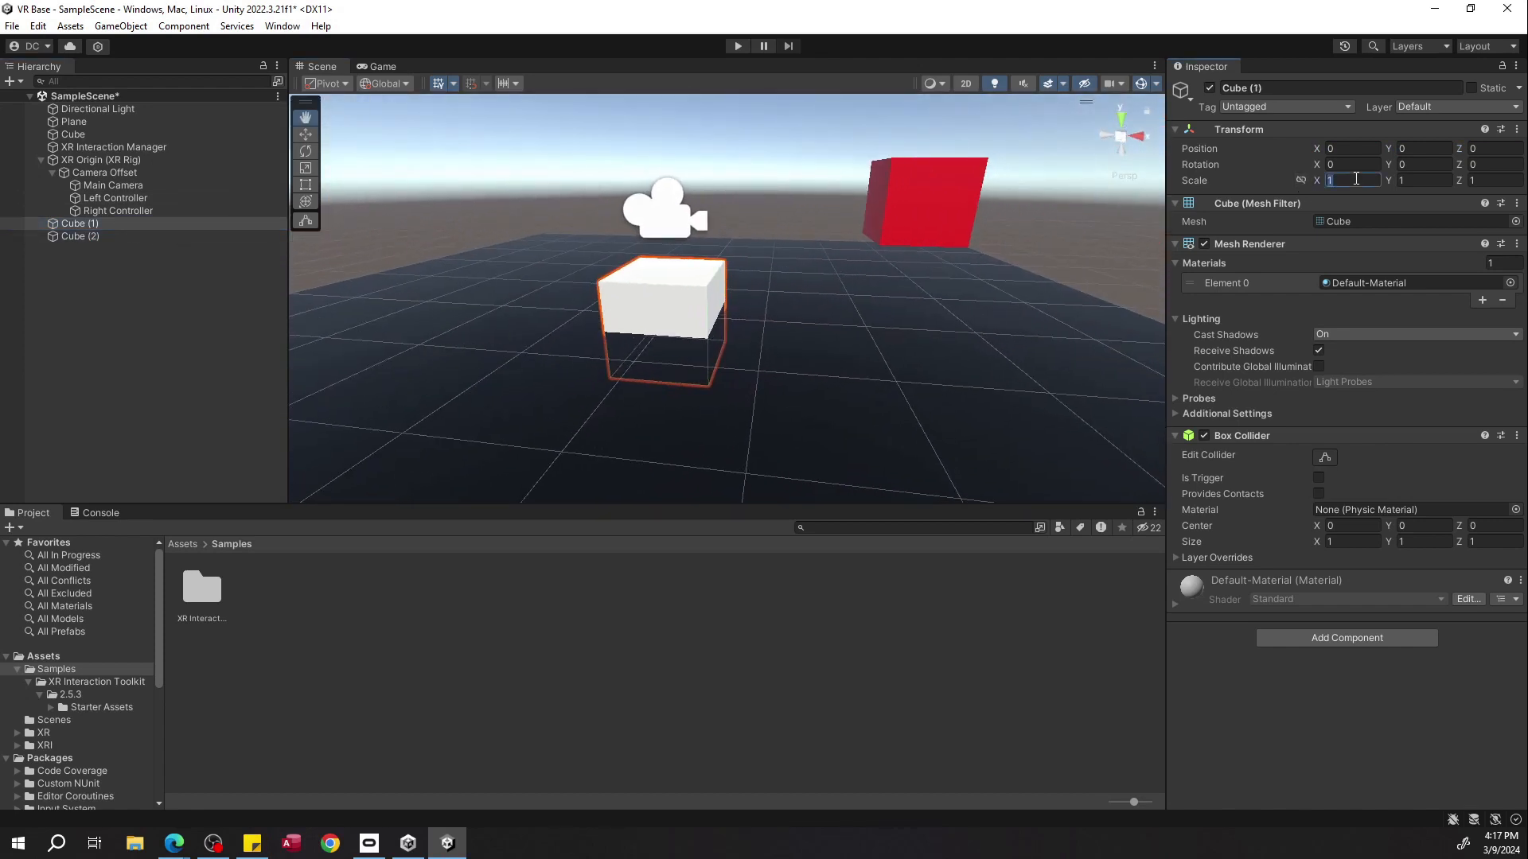
pyautogui.write('.2.2')
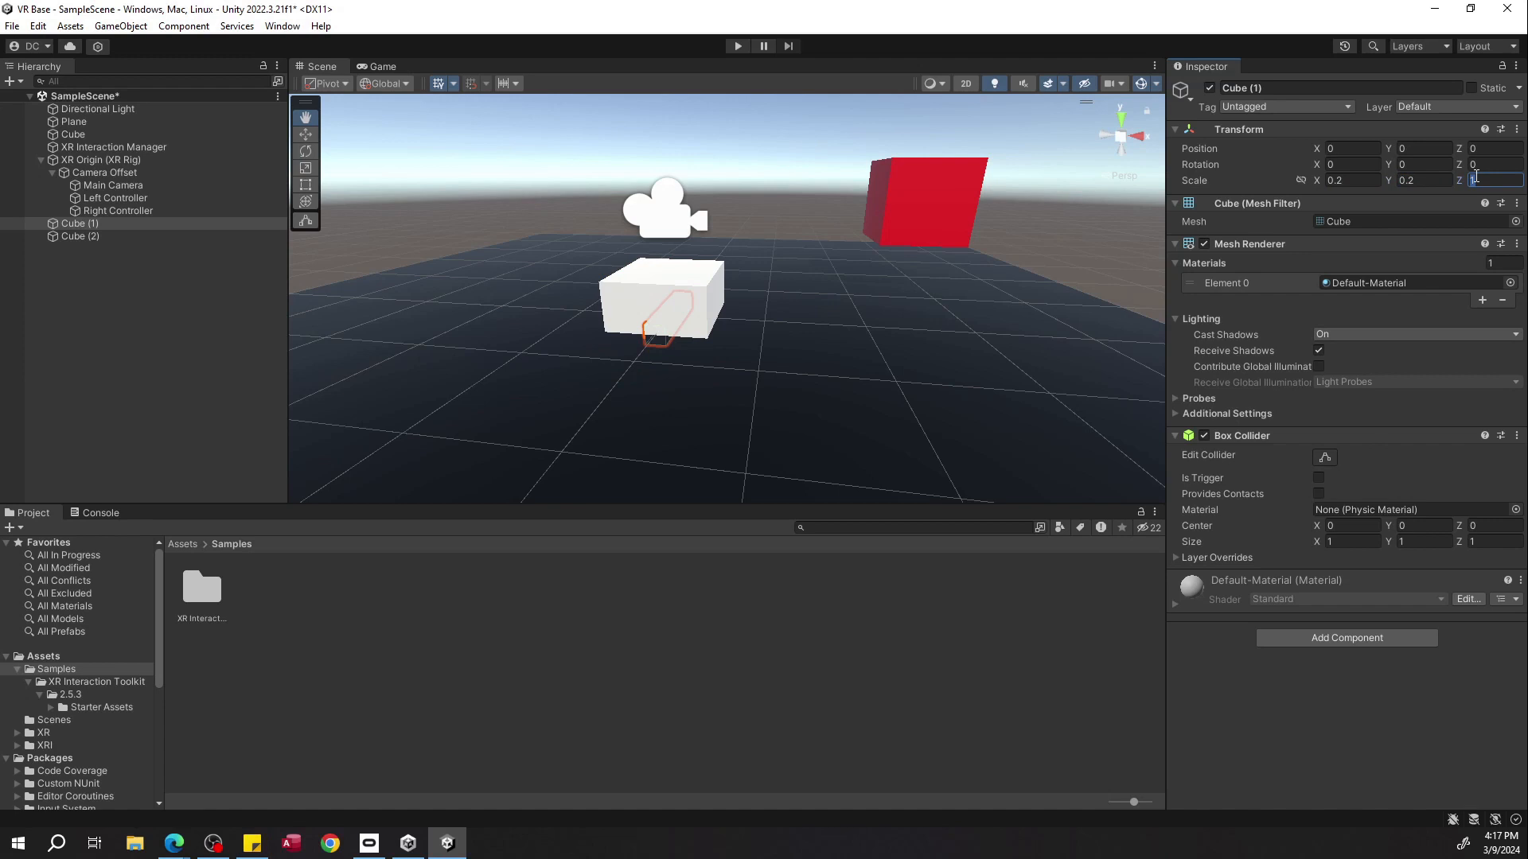
# Delete the unscaled Cube (2) and duplicate the scaled Cube (1) in its place.
pyautogui.click(199, 245)
pyautogui.click(144, 239)
pyautogui.press('Delete')
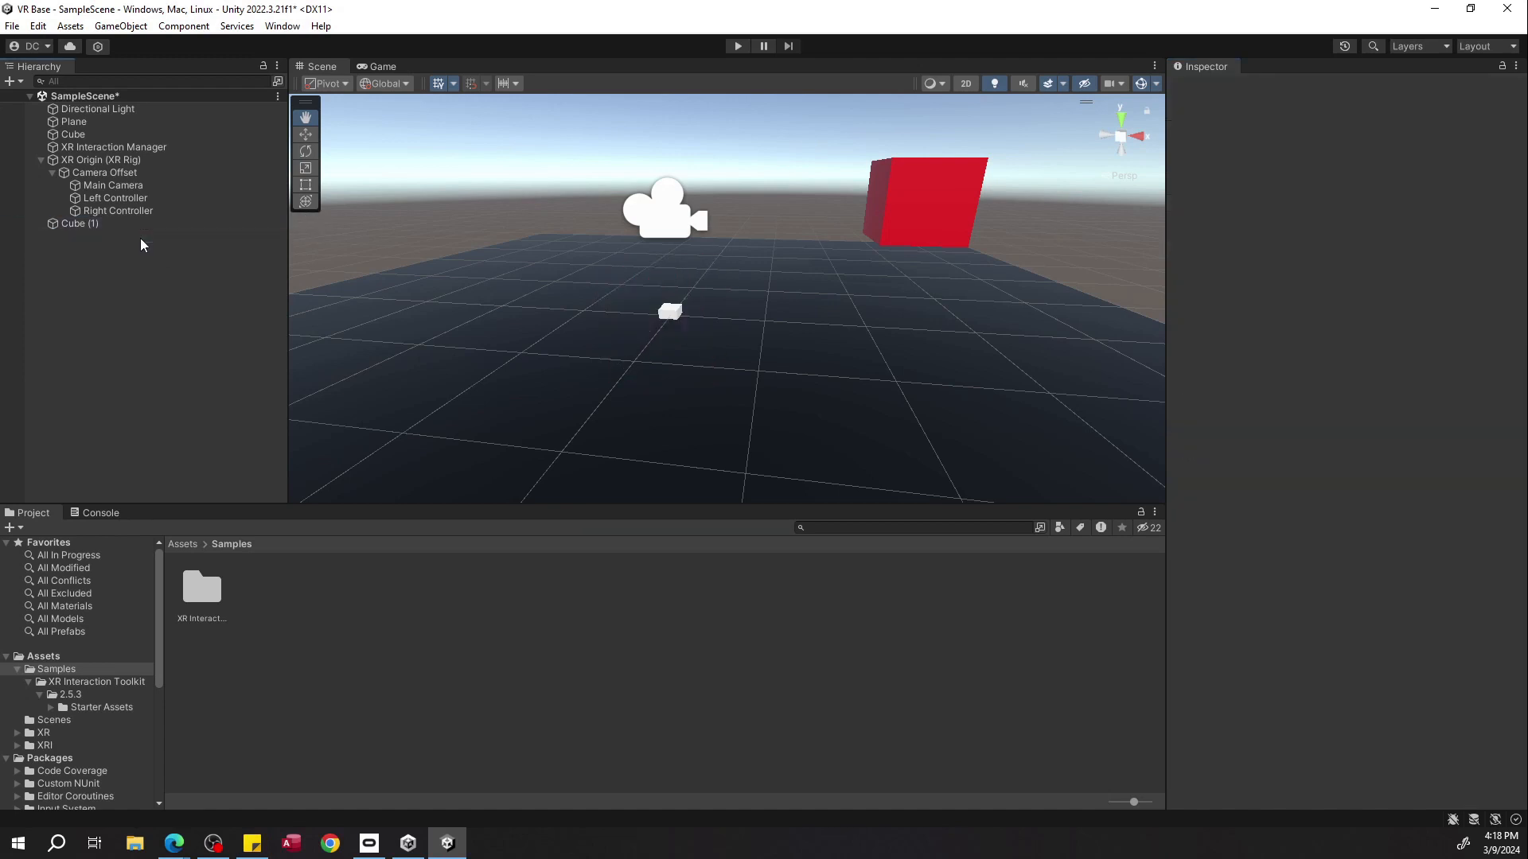
pyautogui.click(151, 226)
pyautogui.hotkey('ctrl', 'd')
pyautogui.click(158, 260)
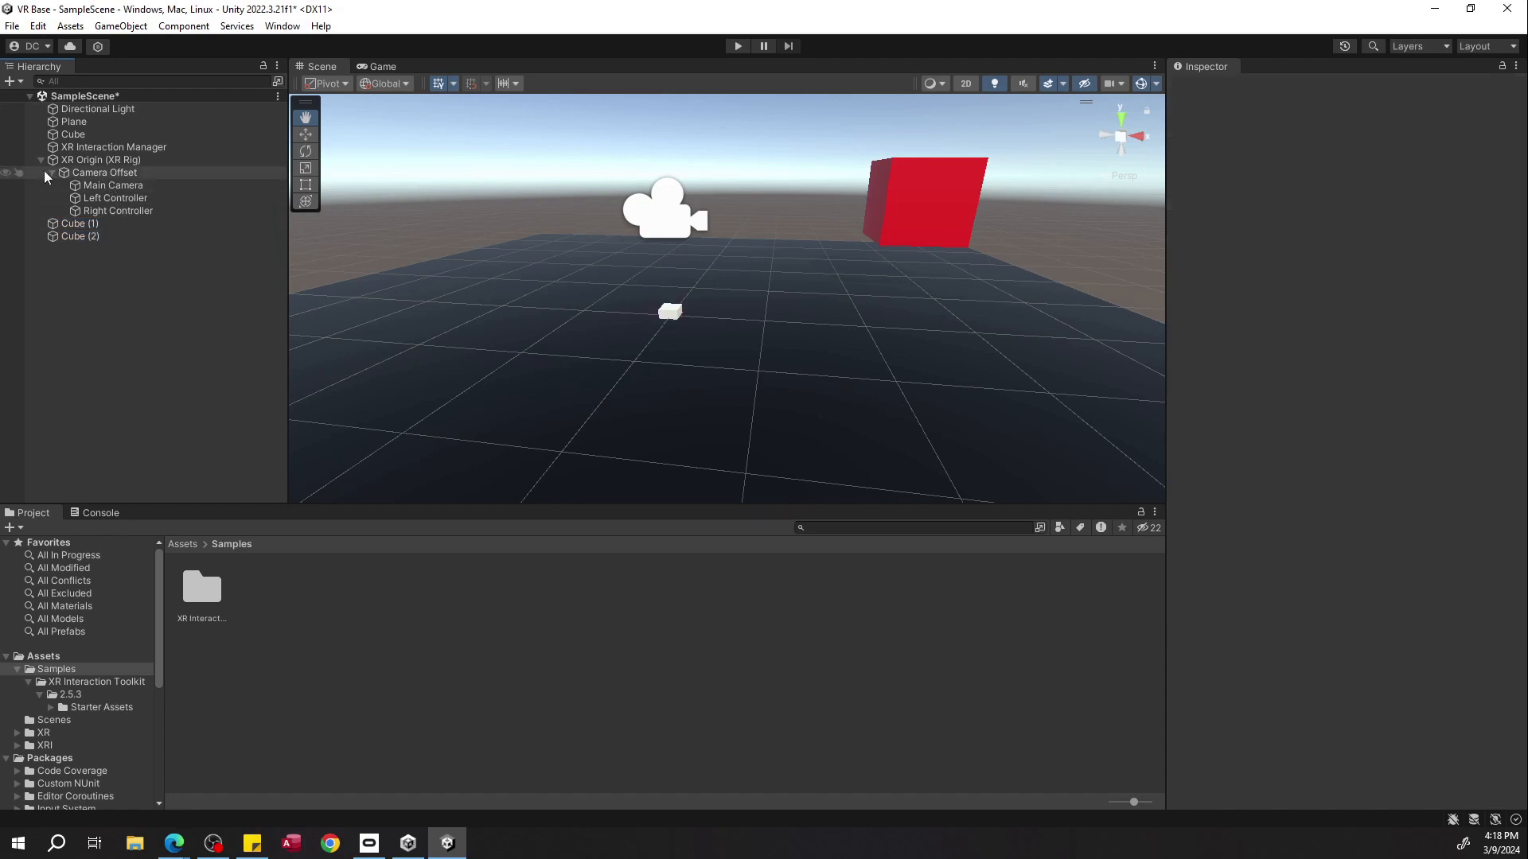
# Inspect the transforms of the XR Origin, Camera Offset, Main Camera and controller objects.
pyautogui.click(106, 187)
pyautogui.click(107, 198)
pyautogui.click(108, 211)
pyautogui.click(112, 175)
pyautogui.click(116, 185)
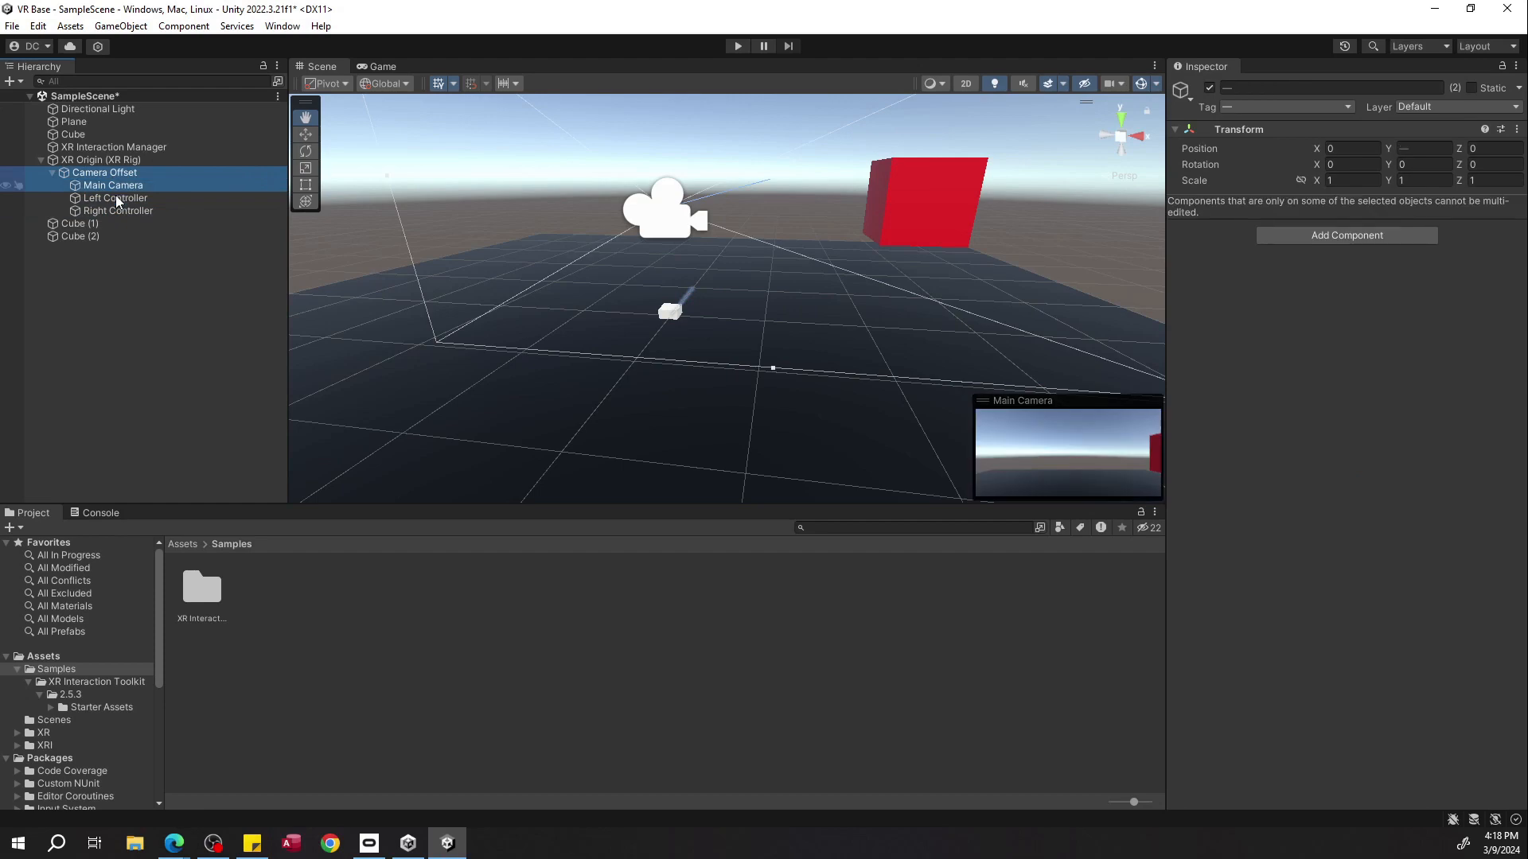
pyautogui.click(116, 209)
pyautogui.click(117, 197)
pyautogui.click(116, 185)
pyautogui.click(78, 172)
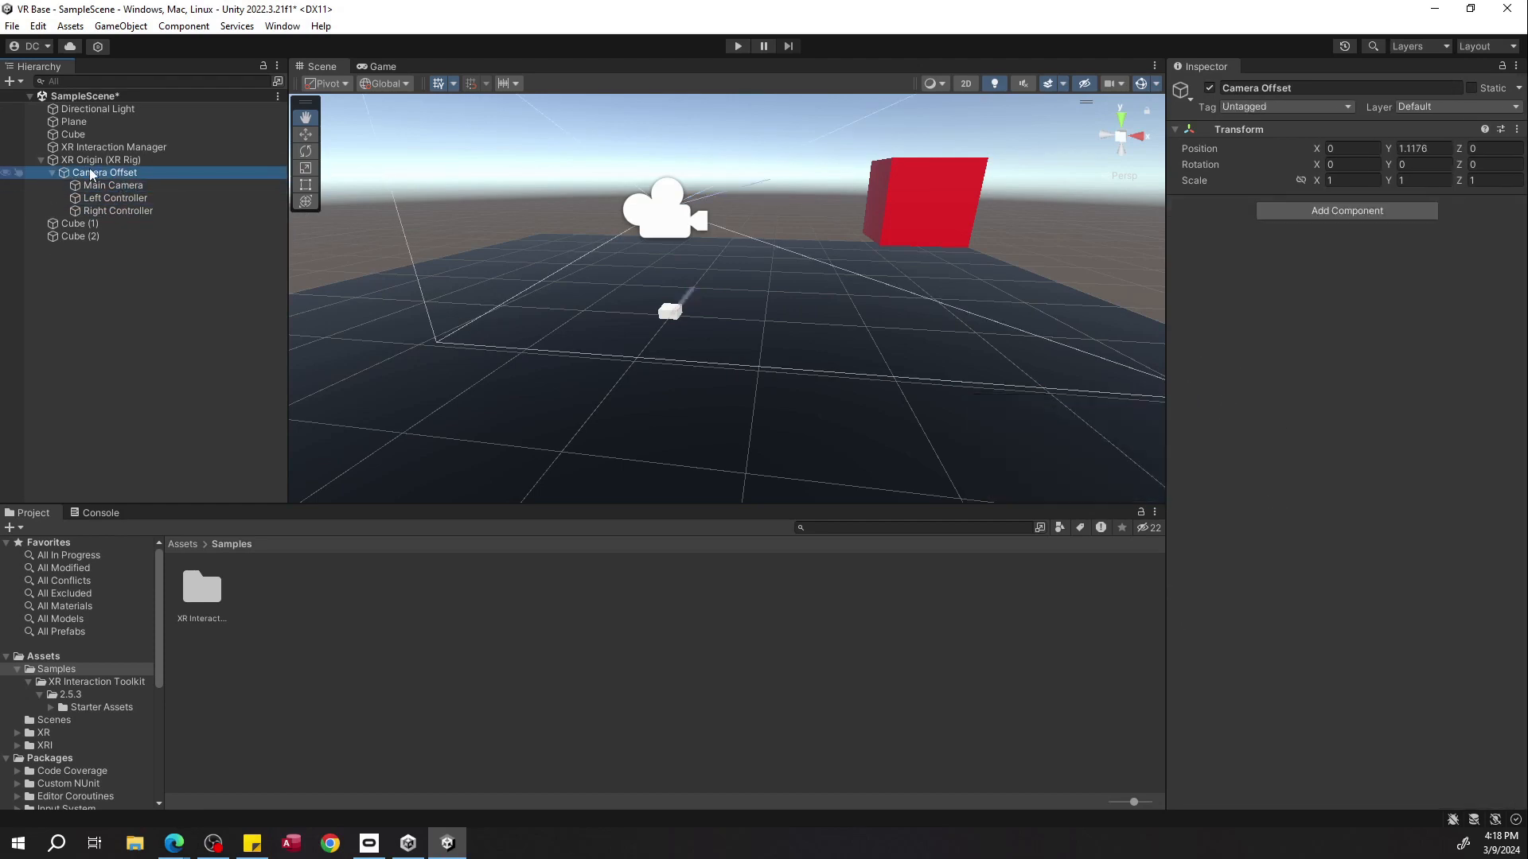
pyautogui.click(92, 161)
pyautogui.moveTo(652, 287); pyautogui.dragTo(593, 271, button='right')
pyautogui.press('w')
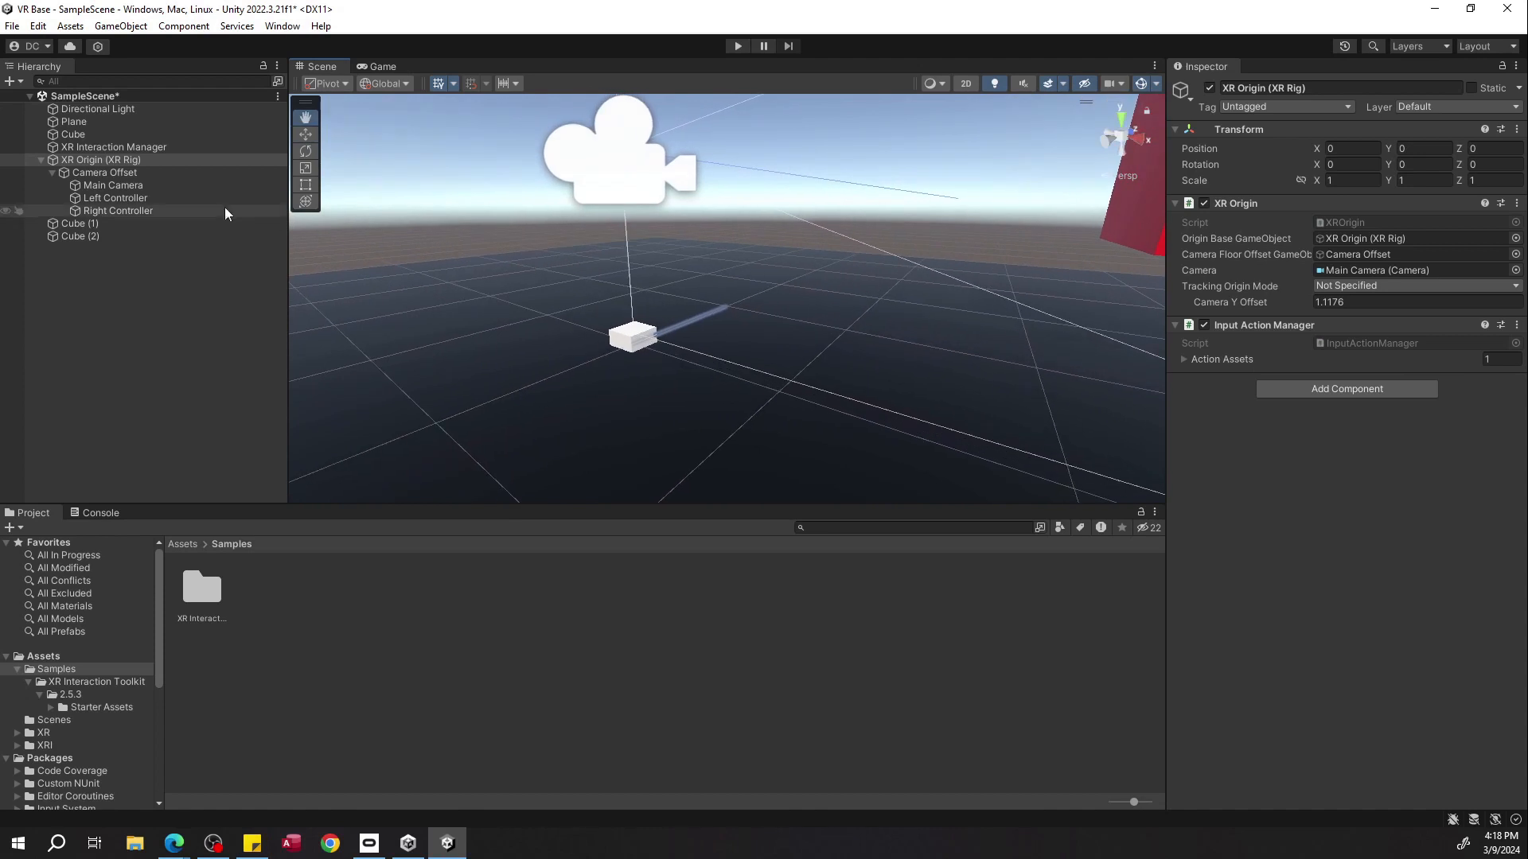
# Parent Cube (1) under the Left Controller and Cube (2) under the Right Controller.
pyautogui.click(169, 223)
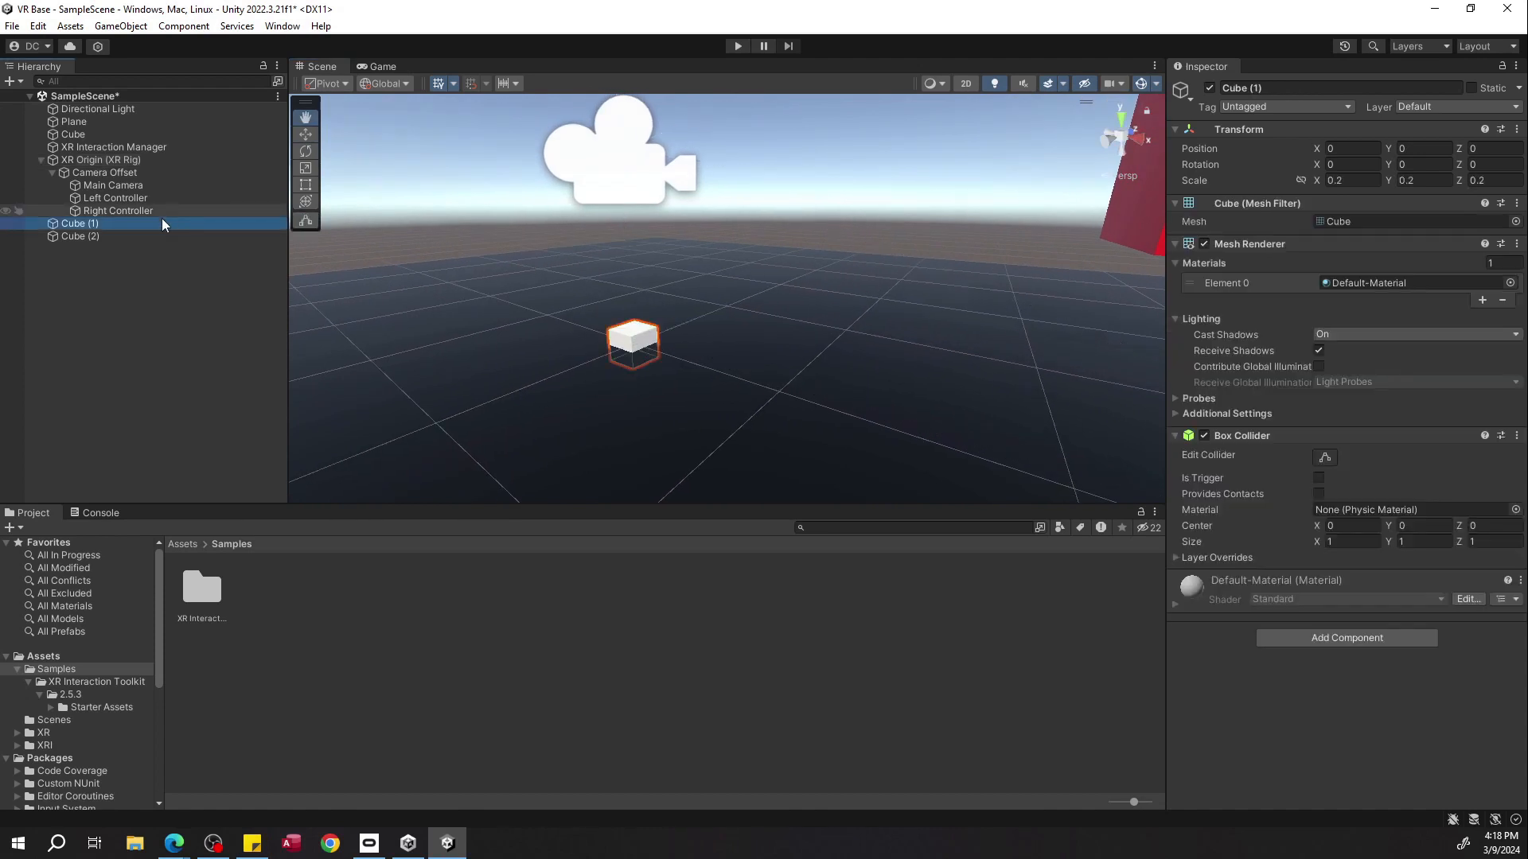
pyautogui.press('Down')
pyautogui.click(137, 224)
pyautogui.click(136, 225)
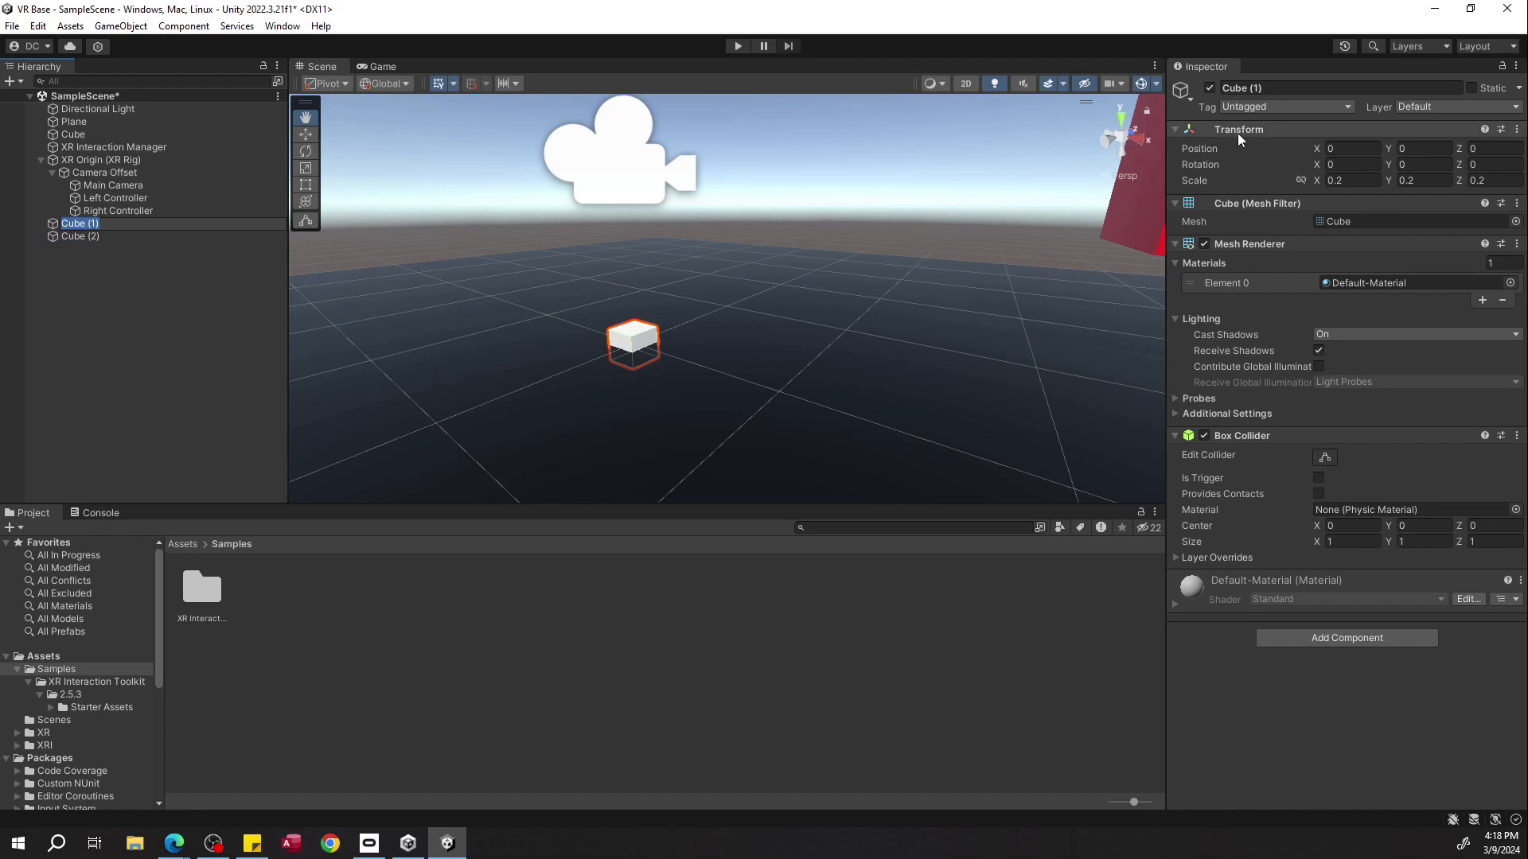
pyautogui.click(131, 235)
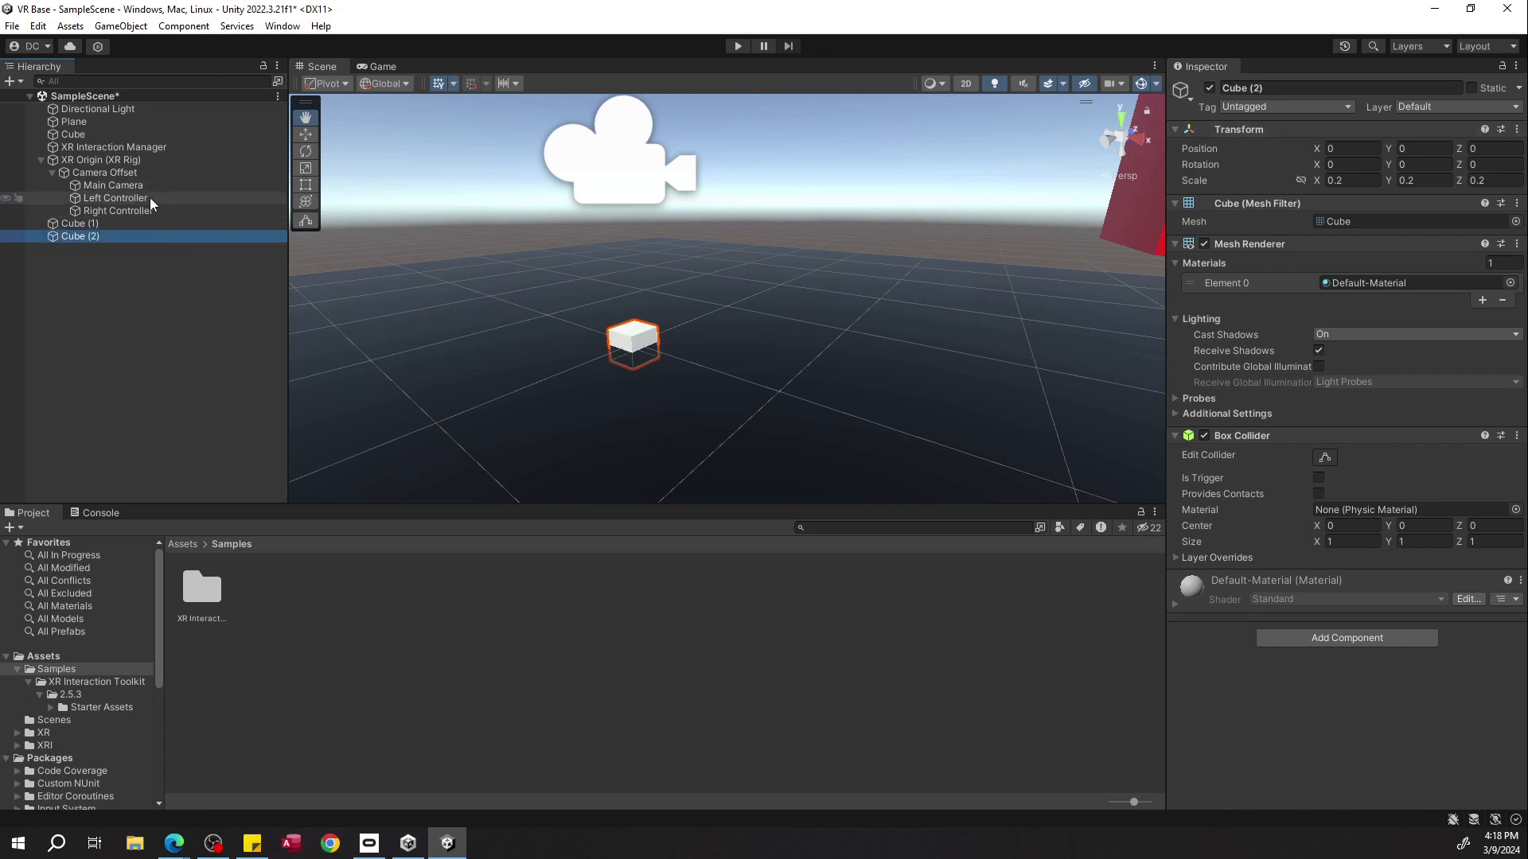
pyautogui.click(148, 201)
pyautogui.click(137, 211)
pyautogui.click(154, 223)
pyautogui.moveTo(117, 198); pyautogui.dragTo(162, 234)
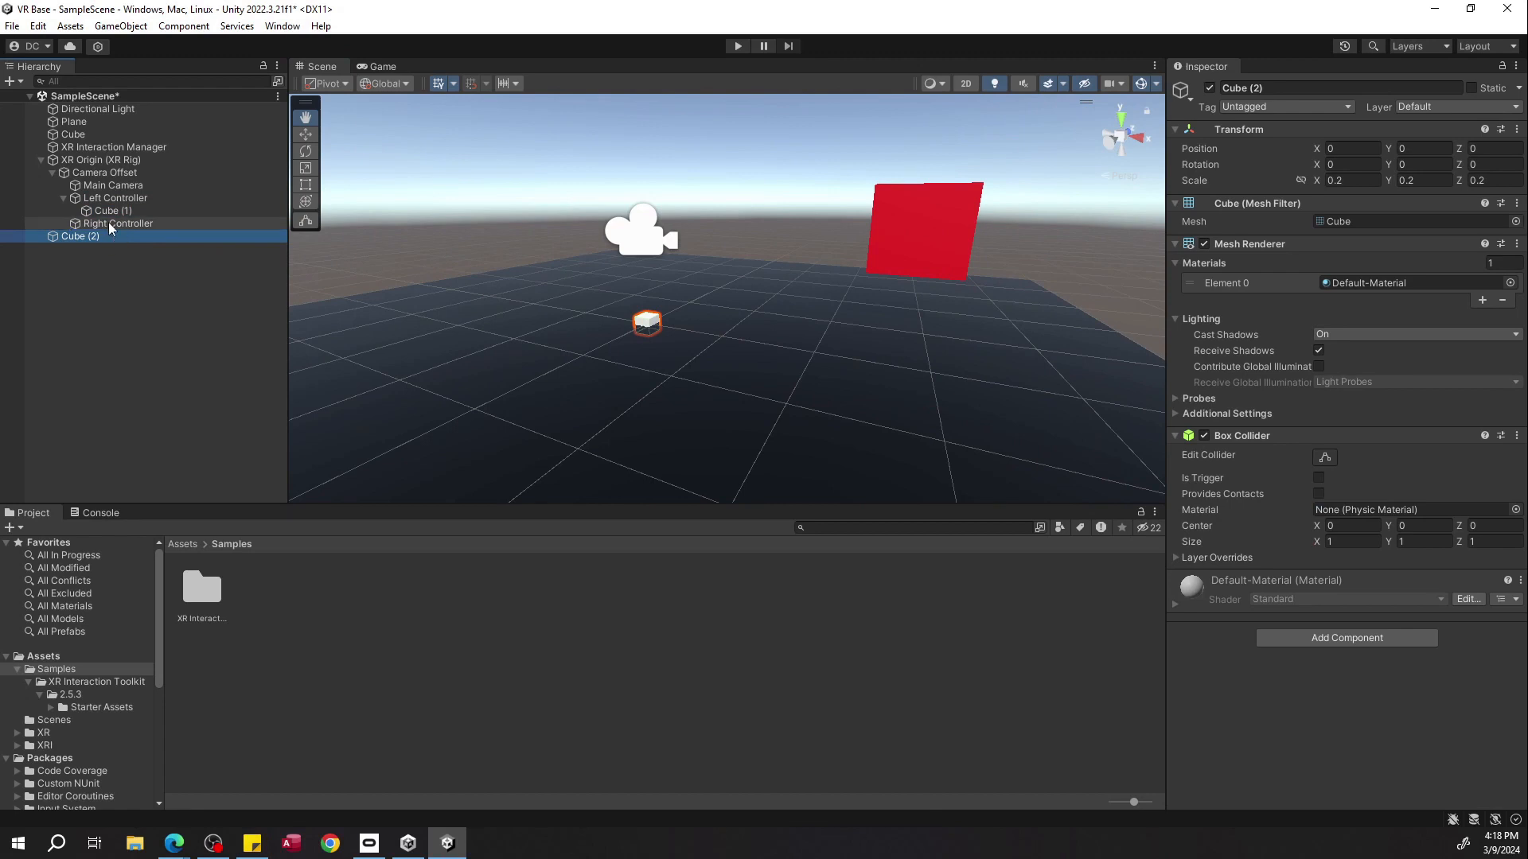
pyautogui.click(139, 211)
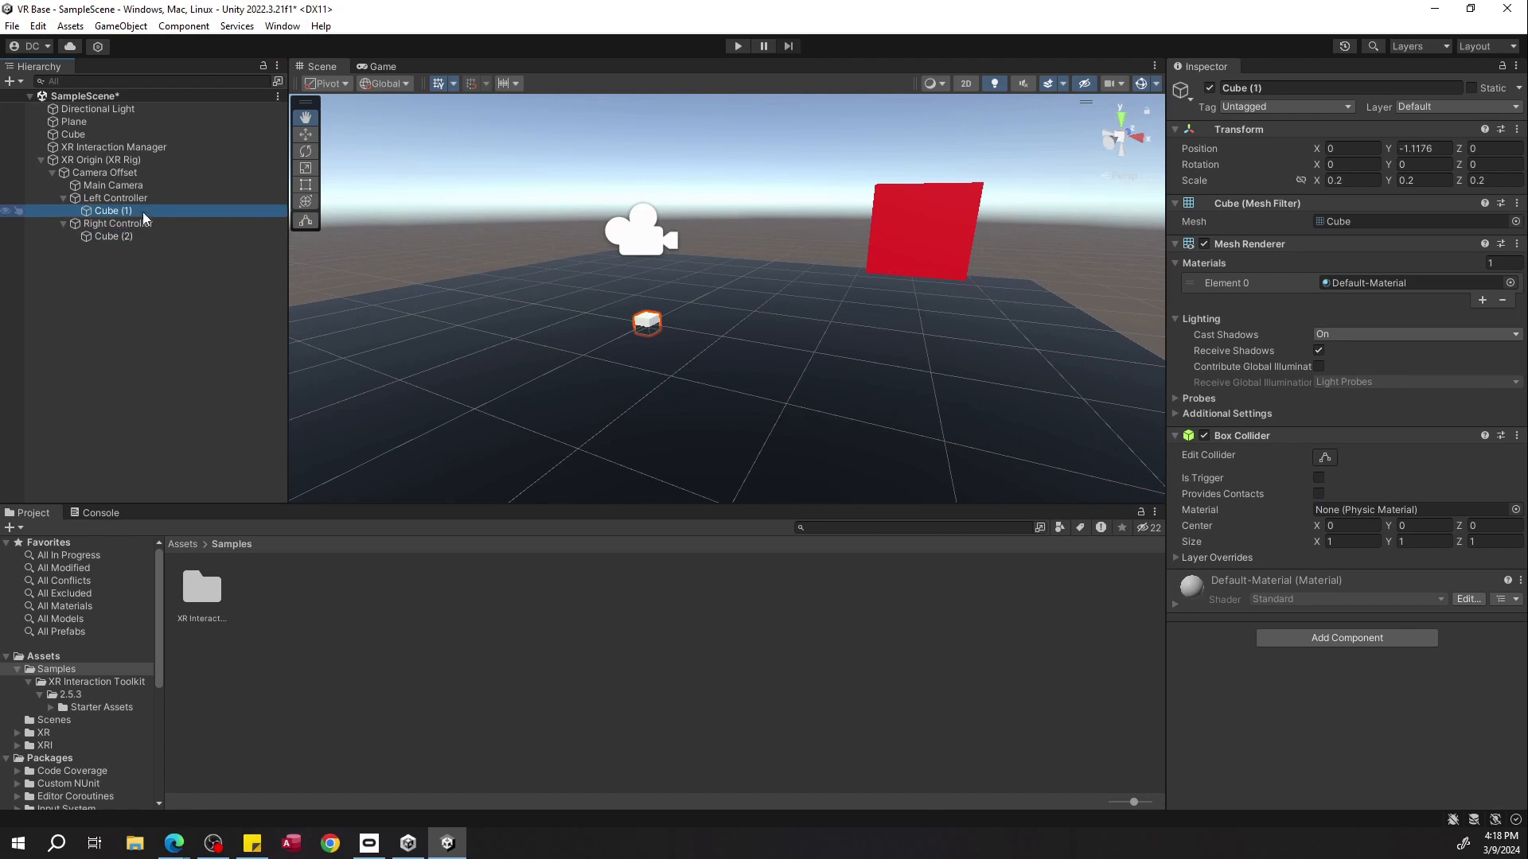
# Reset each cube's Y position to 0 relative to its controller.
pyautogui.click(1436, 150)
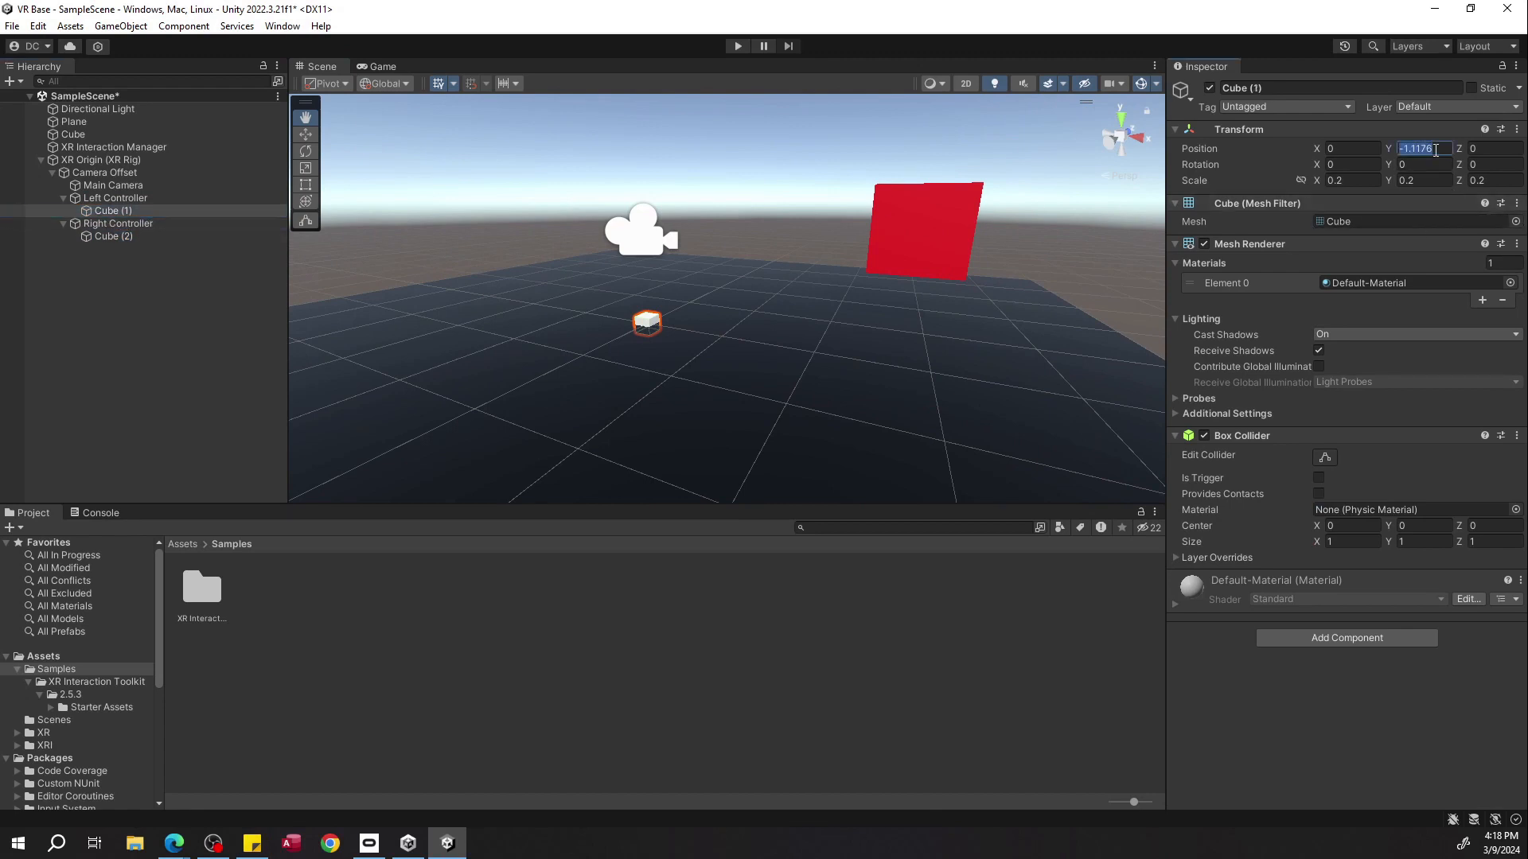
pyautogui.click(175, 236)
pyautogui.click(1437, 150)
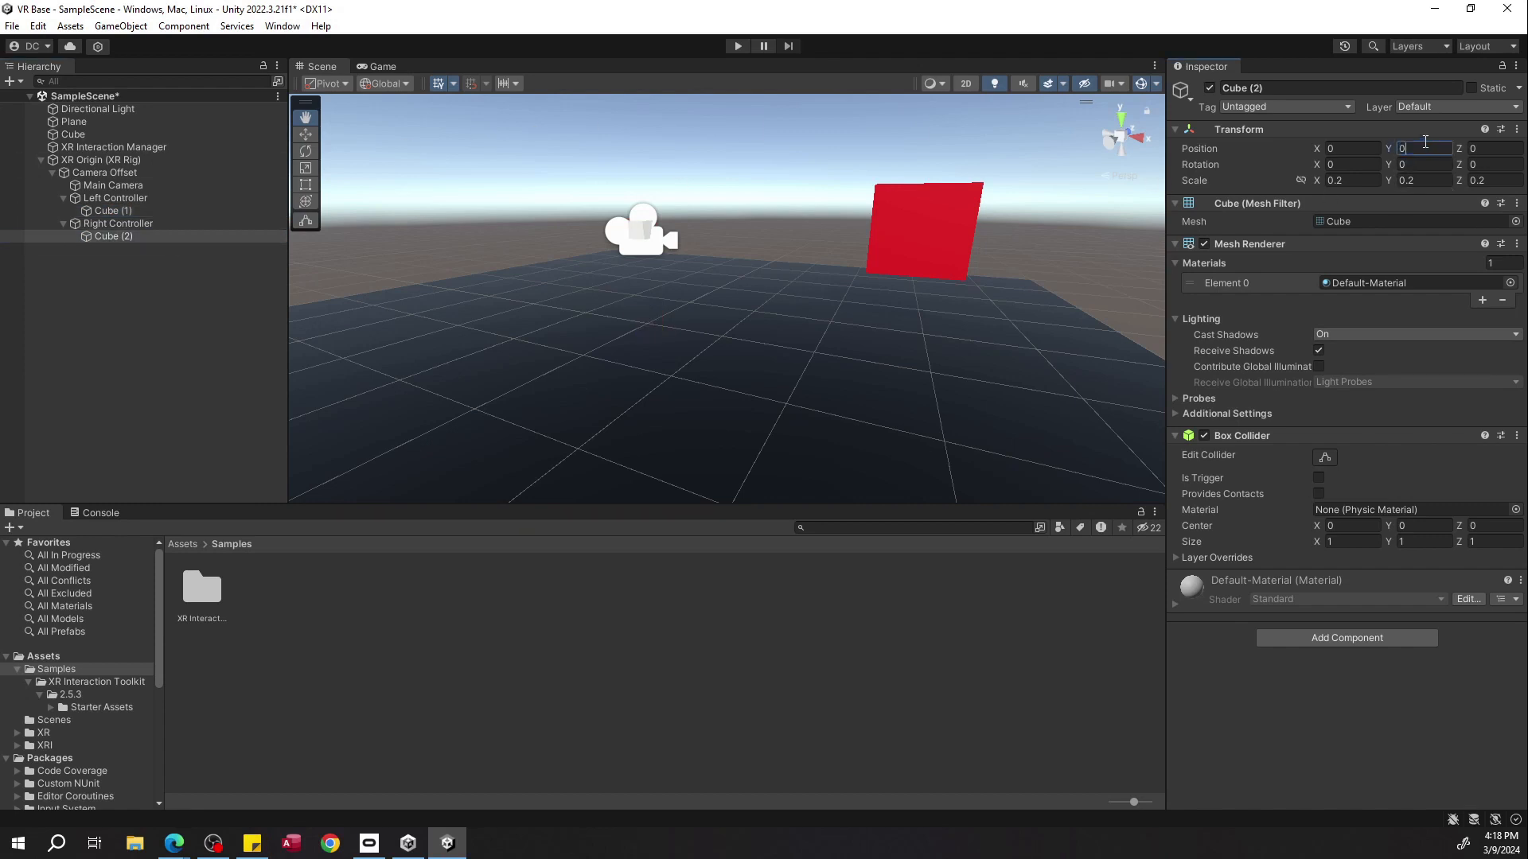
# Enter Play mode to test the controller cubes with the headset.
pyautogui.click(735, 46)
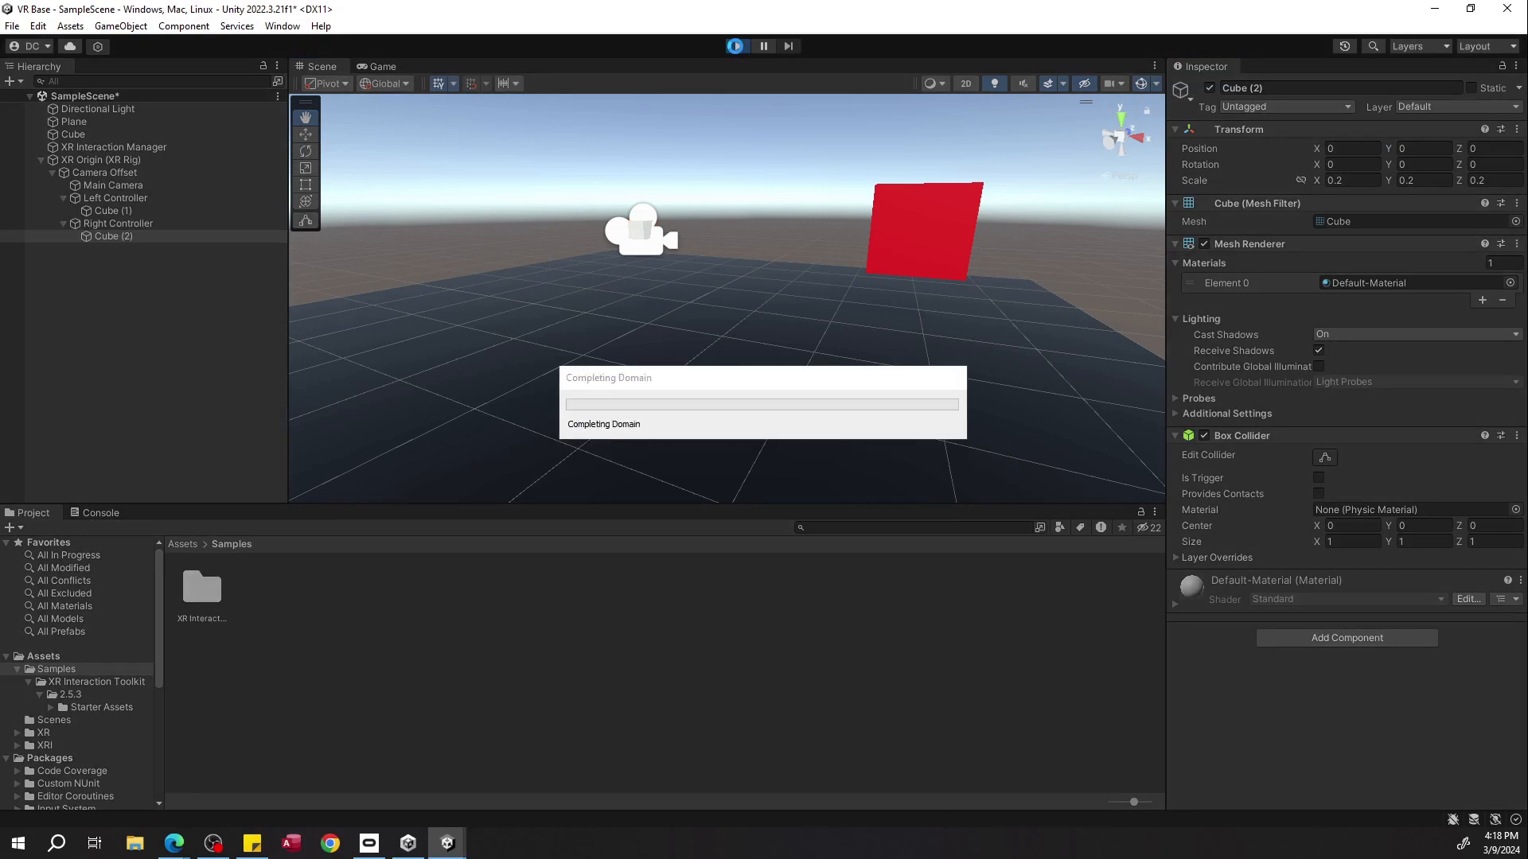